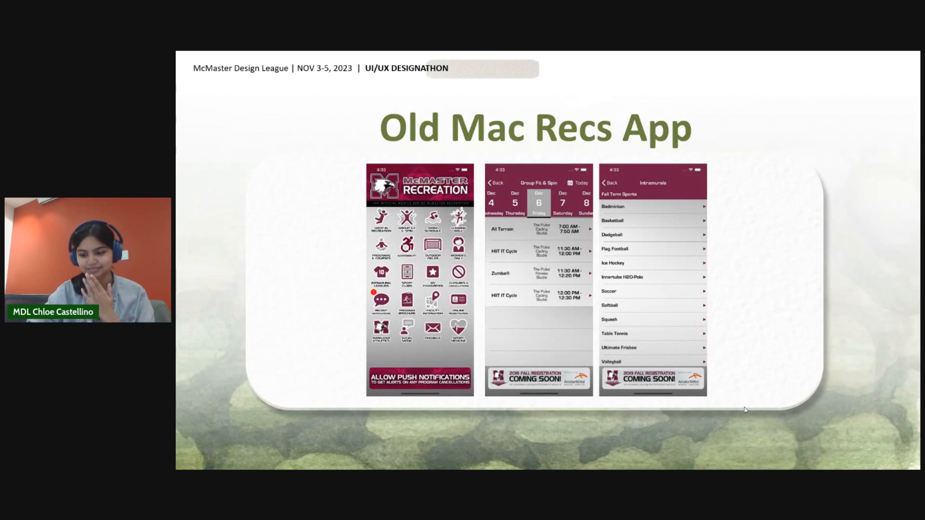
{"action": "key", "text": "Right"}
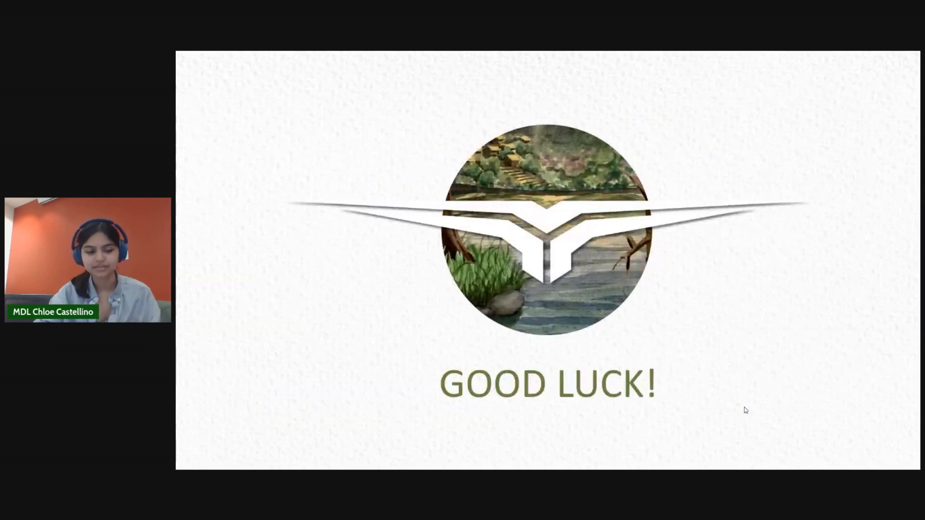
{"action": "key", "text": "Left"}
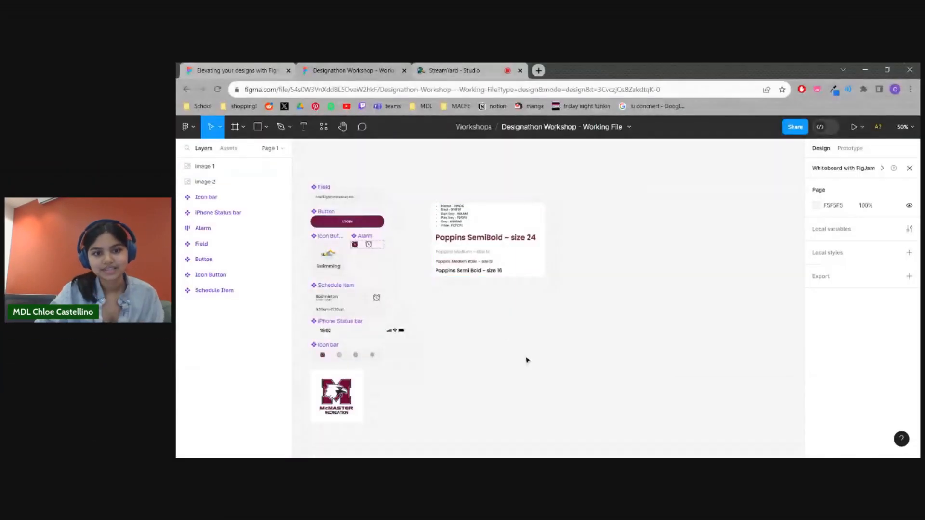
Look through the Move, Frame, Pen and shape tool options, and try out the Hand tool on the canvas
{"action": "scroll", "coordinate": [504, 331], "scroll_direction": "down", "scroll_amount": 2}
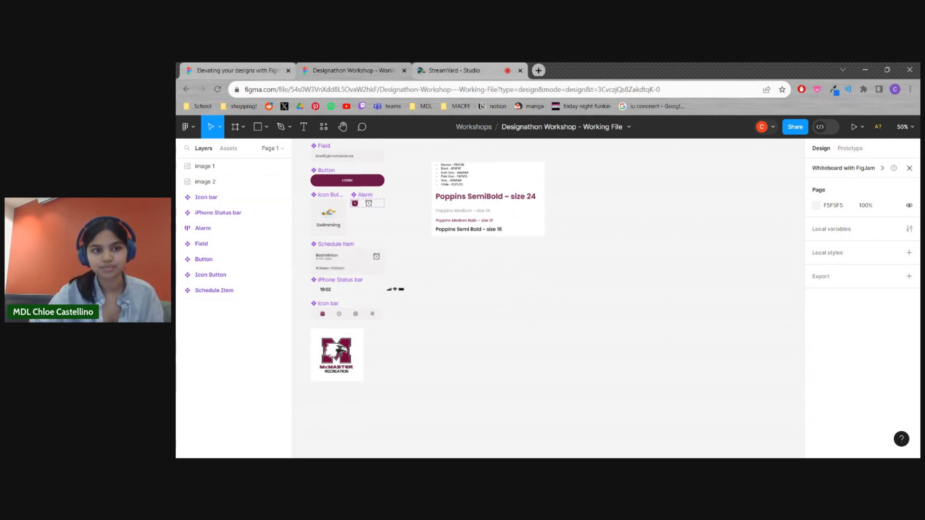
{"action": "left_click", "coordinate": [220, 128]}
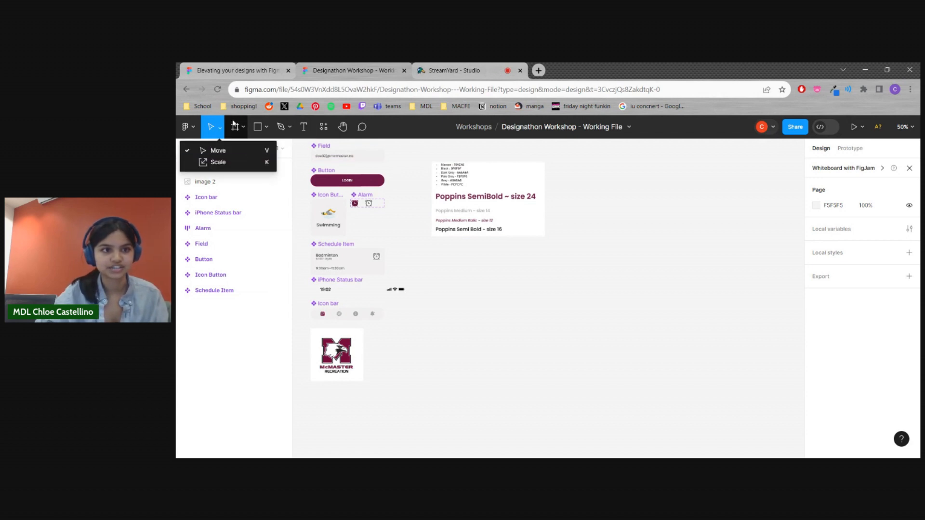
{"action": "left_click", "coordinate": [242, 133]}
{"action": "left_click", "coordinate": [280, 129]}
{"action": "left_click", "coordinate": [267, 128]}
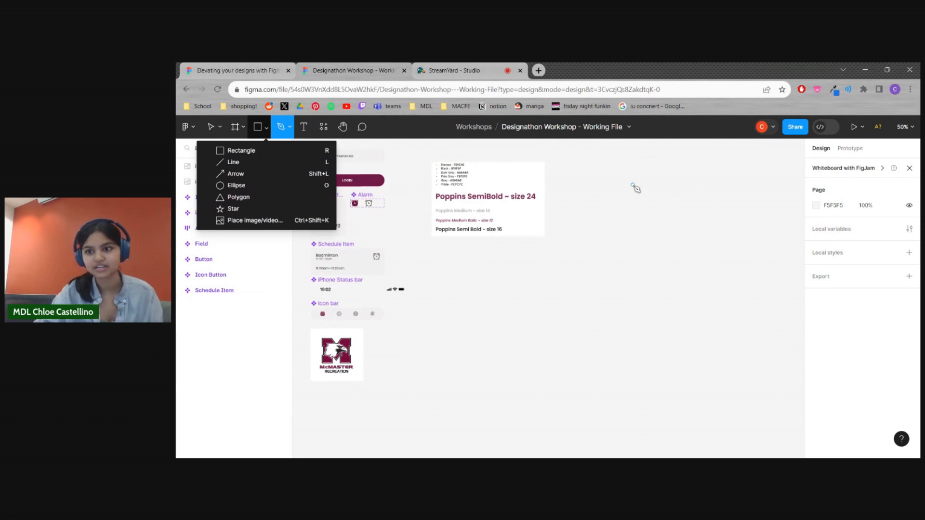
{"action": "left_click", "coordinate": [256, 357]}
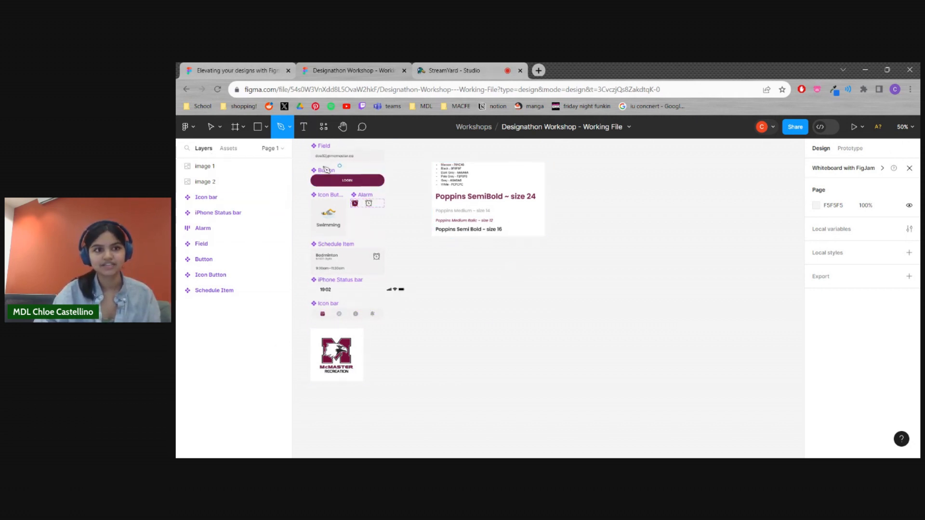
{"action": "left_click", "coordinate": [344, 128]}
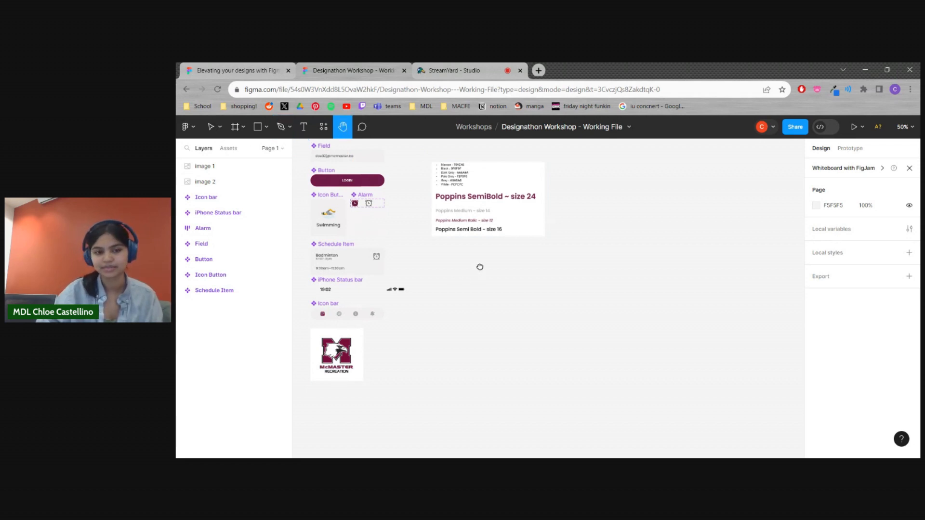
{"action": "left_click_drag", "start_coordinate": [477, 252], "coordinate": [487, 296]}
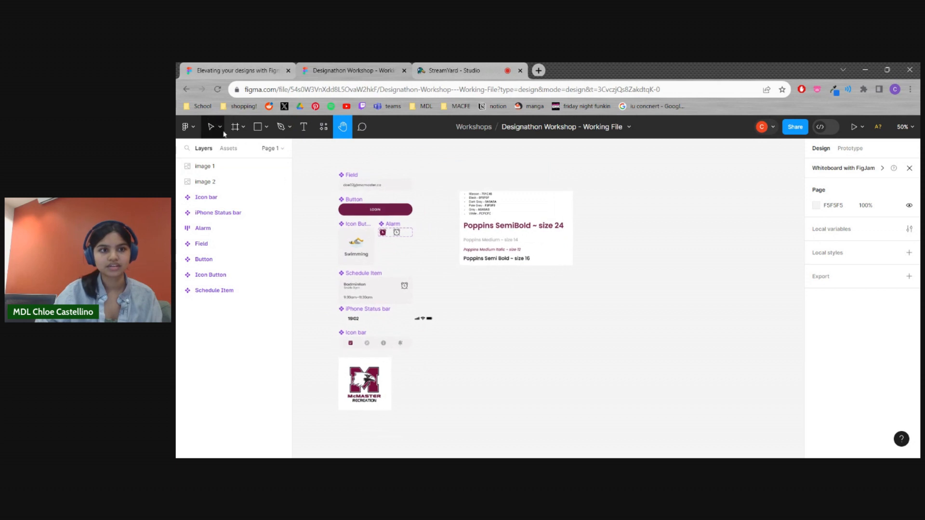
Examine the prepared interface components, the McMaster Recreation logo and the color and font reference image on the canvas
{"action": "left_click", "coordinate": [208, 131]}
{"action": "left_click_drag", "start_coordinate": [512, 316], "coordinate": [566, 312]}
{"action": "scroll", "coordinate": [511, 313], "scroll_direction": "up", "scroll_amount": 1}
{"action": "scroll", "coordinate": [511, 313], "scroll_direction": "down", "scroll_amount": 6}
{"action": "scroll", "coordinate": [510, 313], "scroll_direction": "up", "scroll_amount": 6}
{"action": "scroll", "coordinate": [511, 313], "scroll_direction": "up", "scroll_amount": 2}
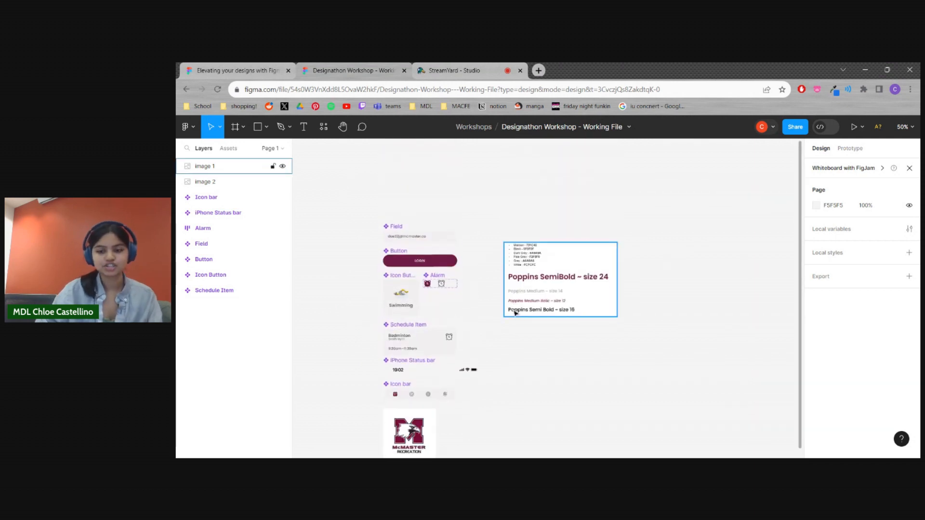
{"action": "key", "text": "ctrl+plus"}
{"action": "key", "text": "ctrl+minus"}
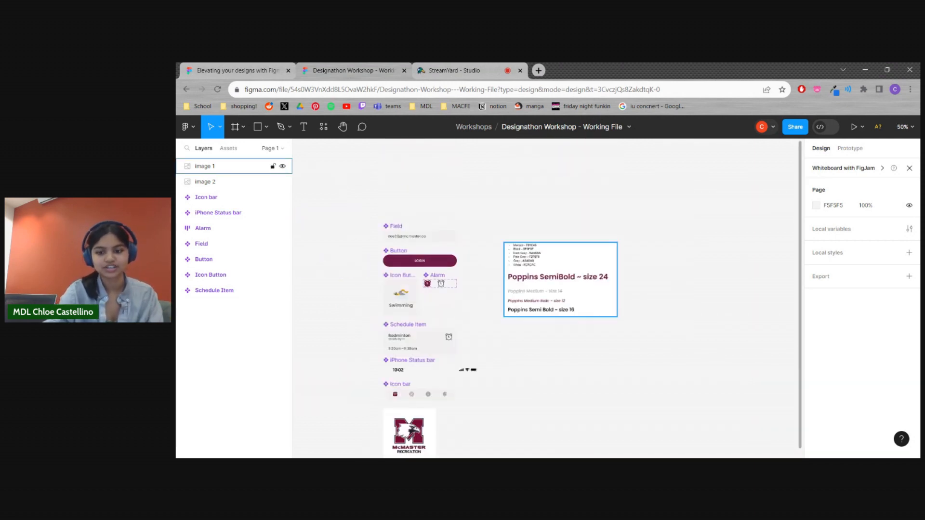
{"action": "scroll", "coordinate": [553, 353], "scroll_direction": "down", "scroll_amount": 1}
{"action": "left_click_drag", "start_coordinate": [545, 339], "coordinate": [506, 306]}
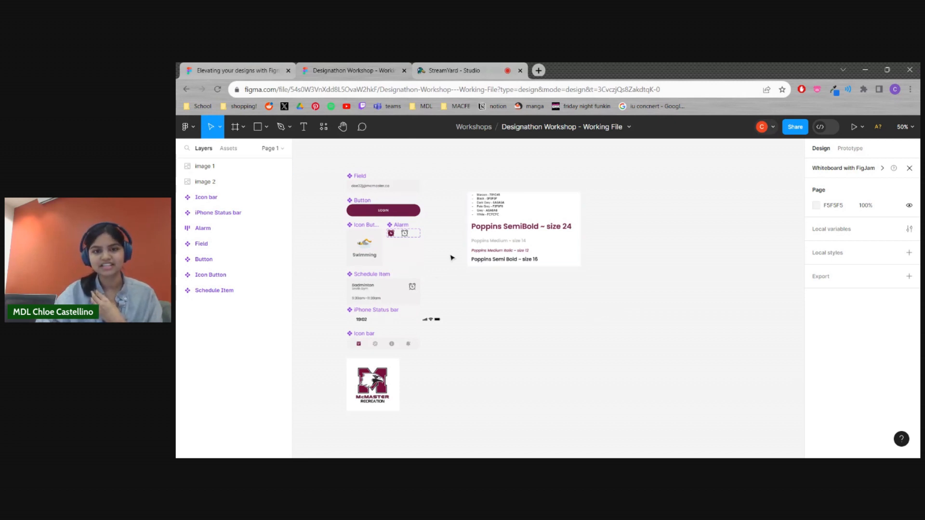
Reposition the color and font reference image beside the components to about X 248, Y -382
{"action": "left_click_drag", "start_coordinate": [555, 240], "coordinate": [557, 227]}
{"action": "left_click", "coordinate": [553, 321]}
{"action": "left_click_drag", "start_coordinate": [329, 155], "coordinate": [458, 424]}
{"action": "left_click", "coordinate": [475, 413]}
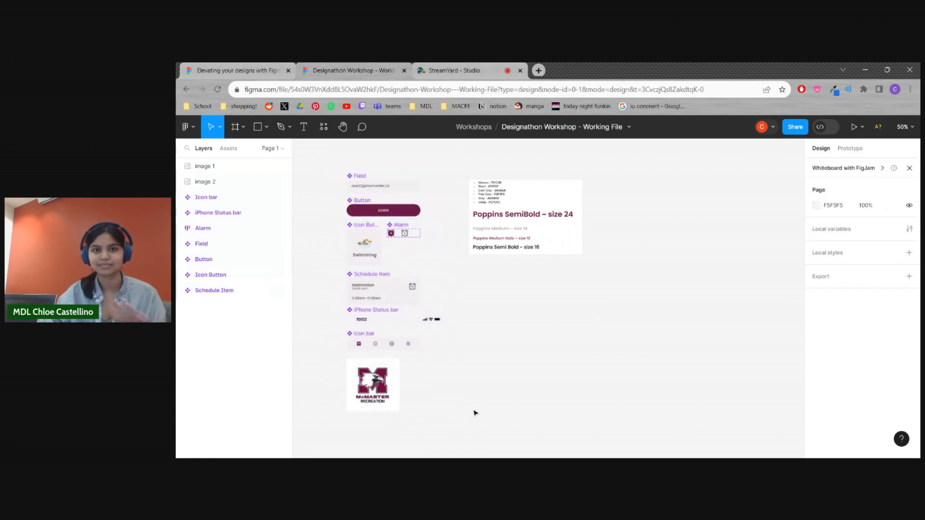
{"action": "left_click_drag", "start_coordinate": [484, 406], "coordinate": [378, 179]}
{"action": "left_click", "coordinate": [595, 328]}
{"action": "left_click", "coordinate": [511, 201]}
{"action": "left_click", "coordinate": [640, 287]}
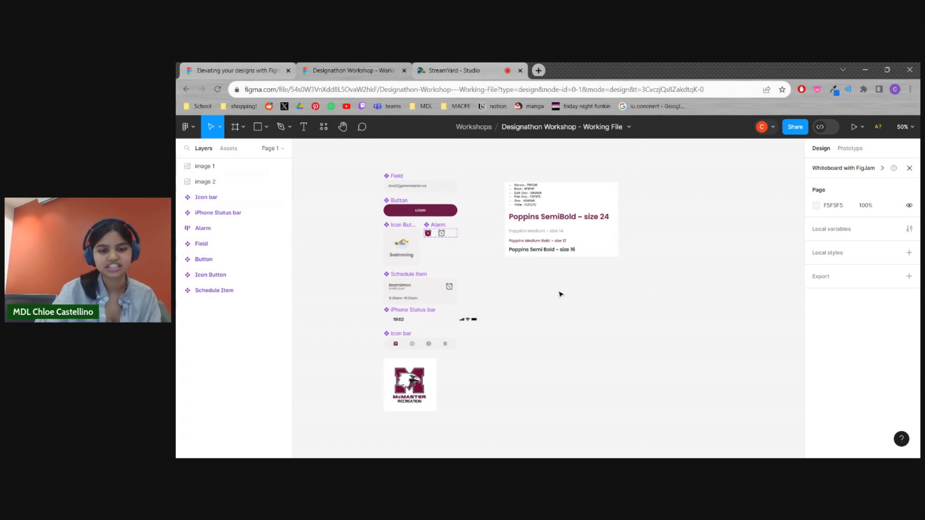
{"action": "key", "text": "shift+0"}
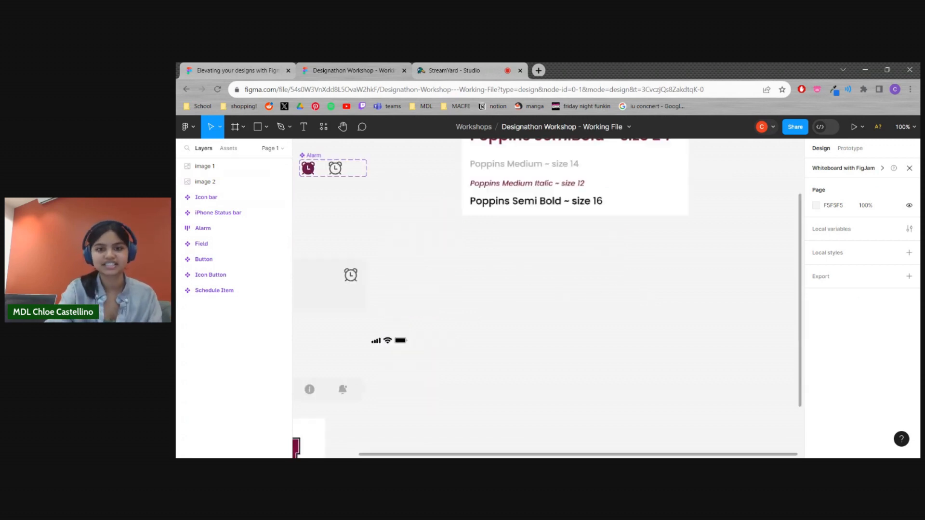
{"action": "left_click_drag", "start_coordinate": [557, 259], "coordinate": [457, 388]}
{"action": "left_click_drag", "start_coordinate": [508, 271], "coordinate": [486, 251]}
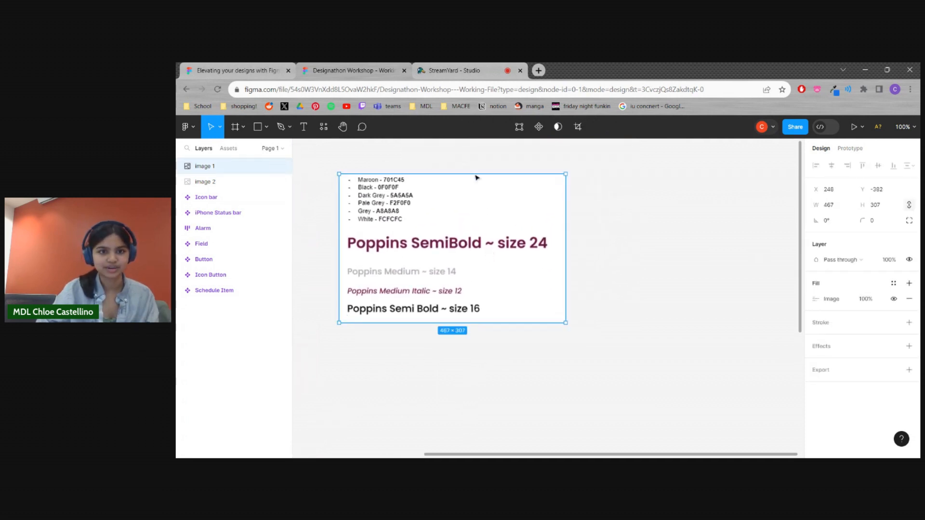
{"action": "left_click", "coordinate": [650, 238]}
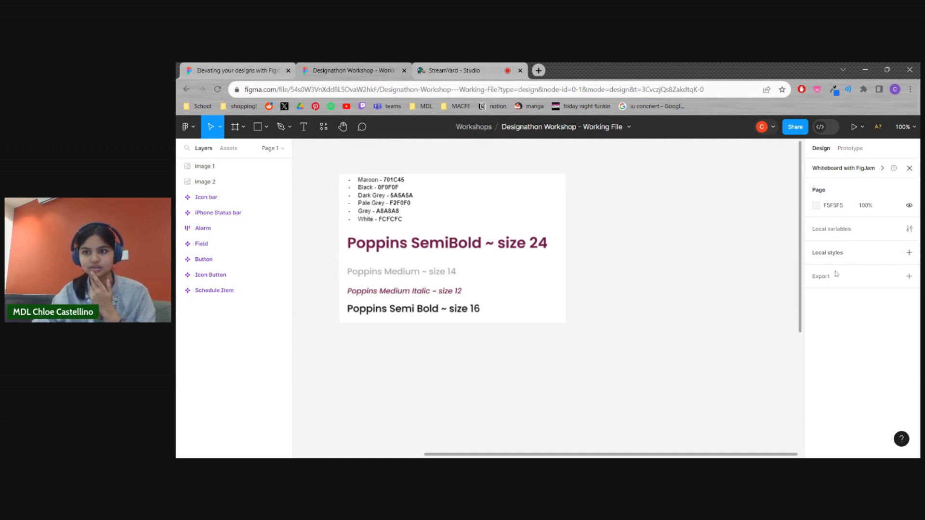
Create a local color style named Maroon with the hex value 701C45
{"action": "left_click", "coordinate": [910, 257]}
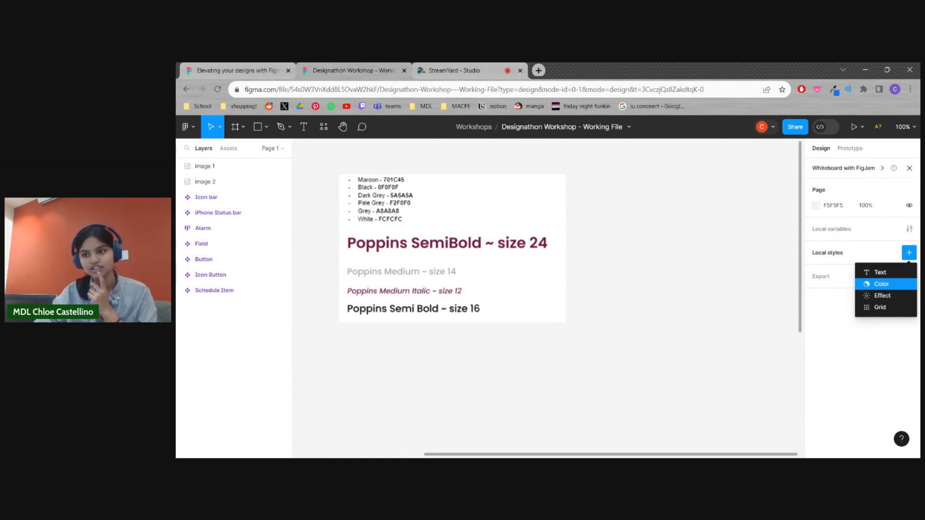
{"action": "left_click", "coordinate": [882, 285]}
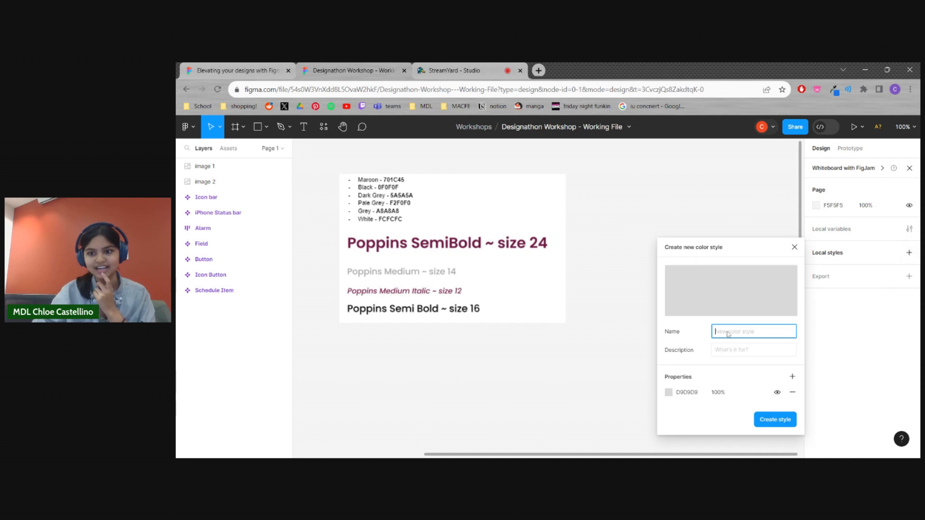
{"action": "type", "text": "Maroon"}
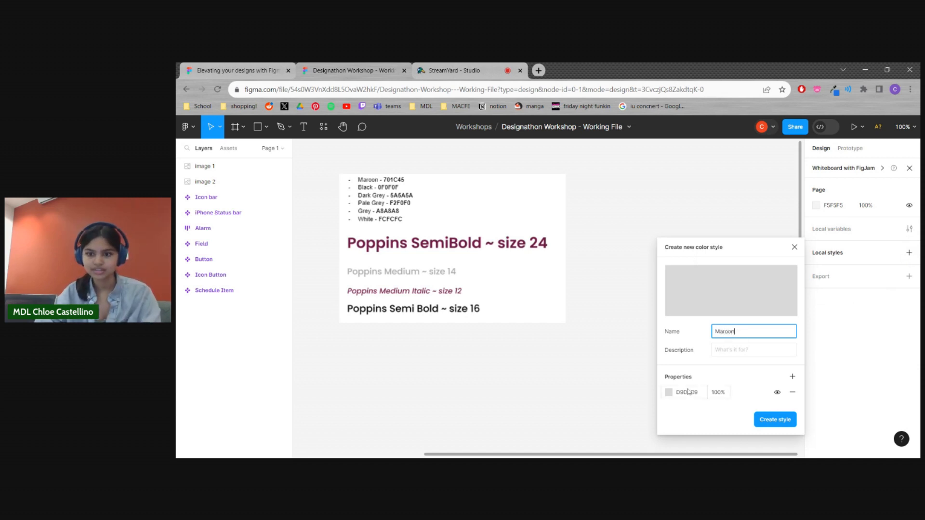
{"action": "left_click", "coordinate": [669, 394]}
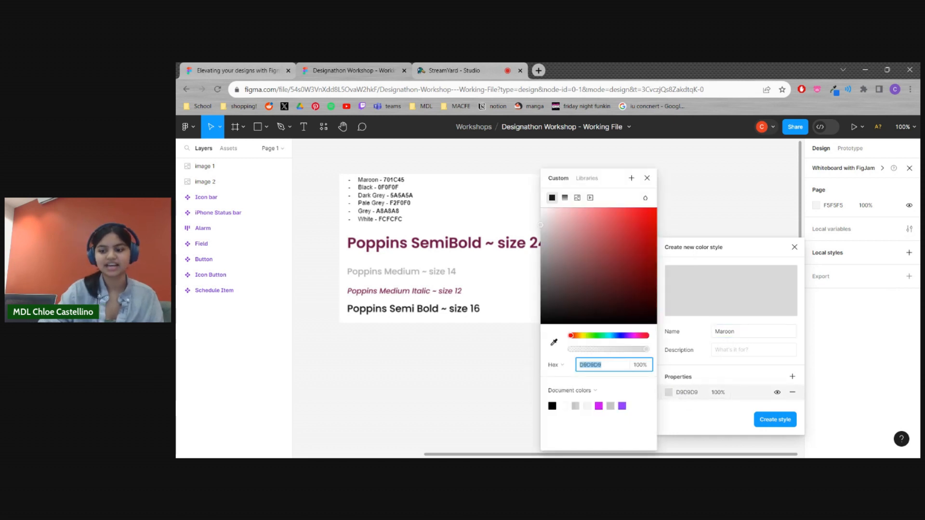
{"action": "type", "text": "701C45"}
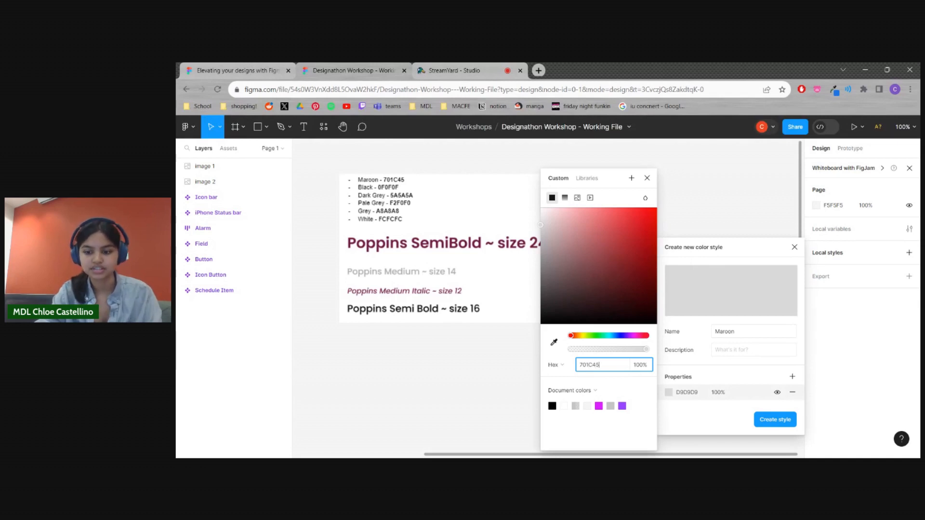
{"action": "key", "text": "Return"}
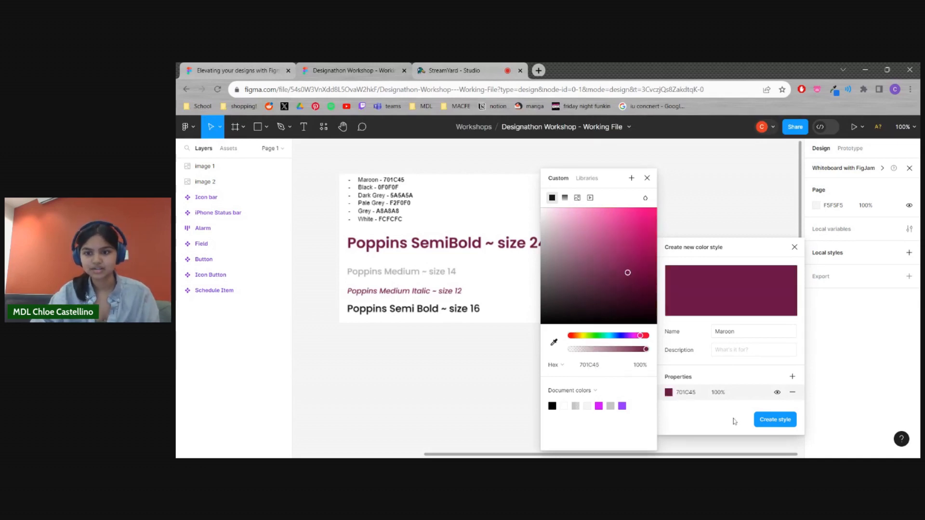
{"action": "left_click", "coordinate": [775, 420]}
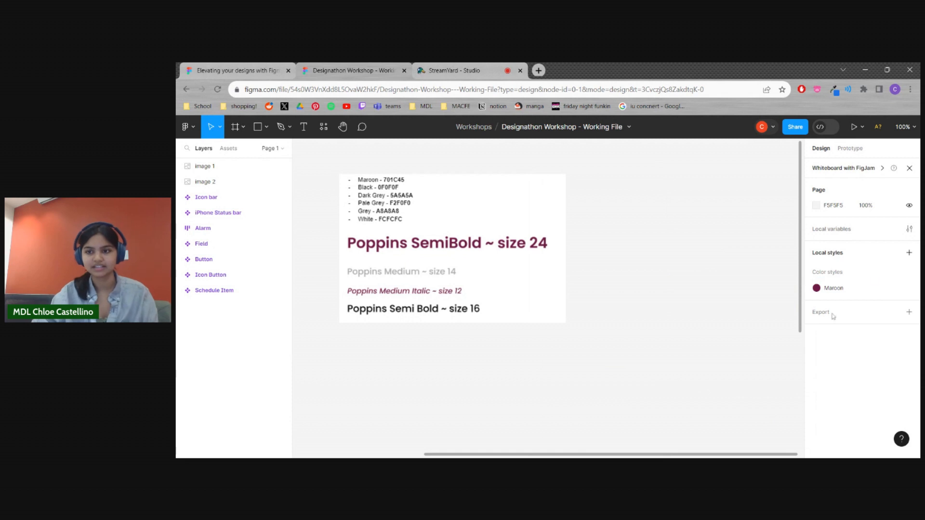
Create a local color style named Black with the hex value 0F0F0F
{"action": "left_click", "coordinate": [909, 253]}
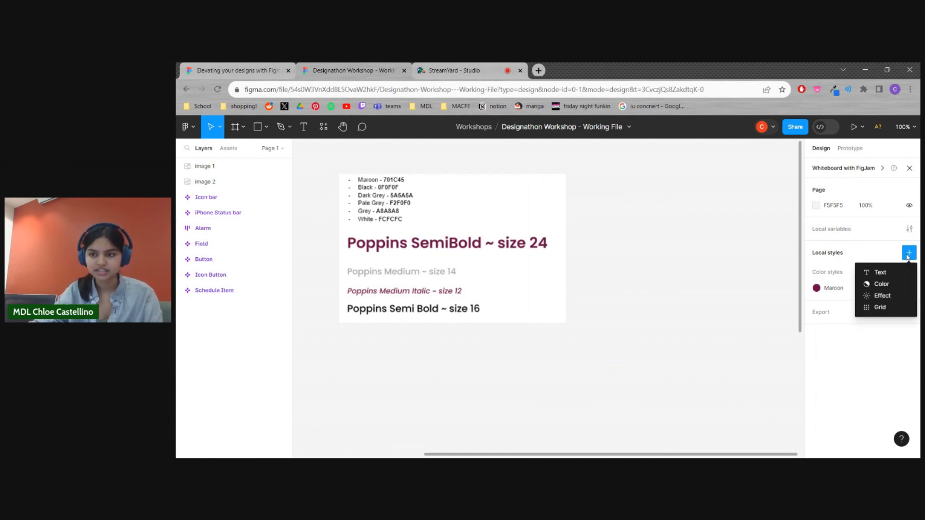
{"action": "left_click", "coordinate": [896, 285]}
{"action": "type", "text": "Black"}
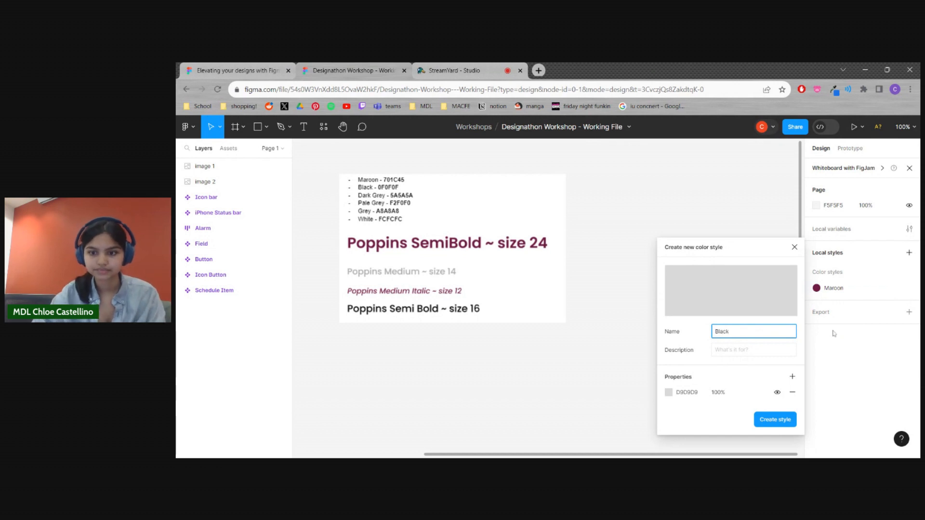
{"action": "left_click", "coordinate": [678, 393]}
{"action": "type", "text": "0F0F0F"}
{"action": "key", "text": "Return"}
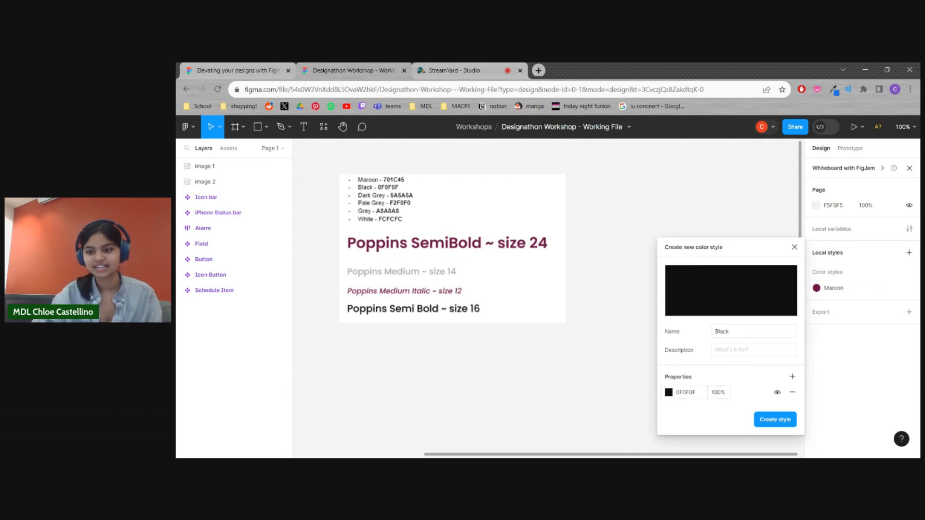
{"action": "left_click", "coordinate": [775, 421]}
Create a local color style named Dark Grey with the hex value 5A5A5A
{"action": "left_click", "coordinate": [910, 253]}
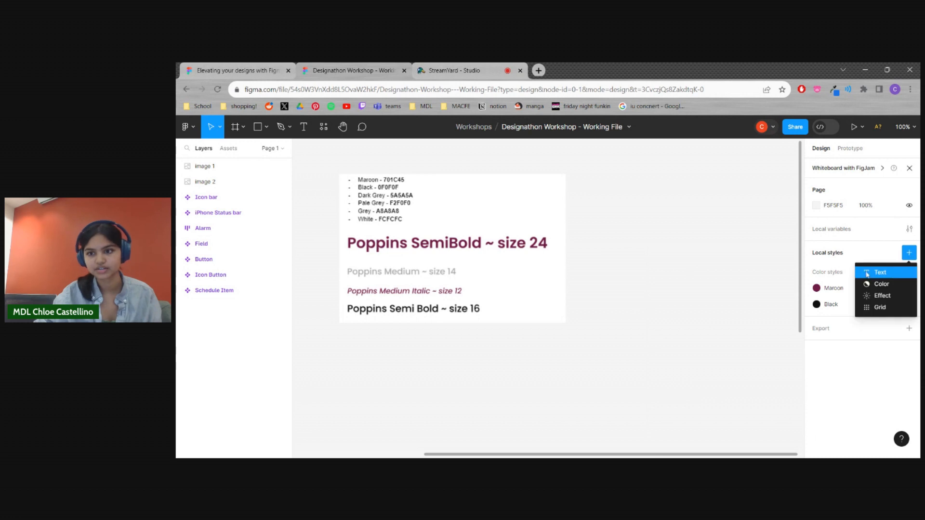
{"action": "left_click", "coordinate": [886, 286]}
{"action": "type", "text": "Dark Grey"}
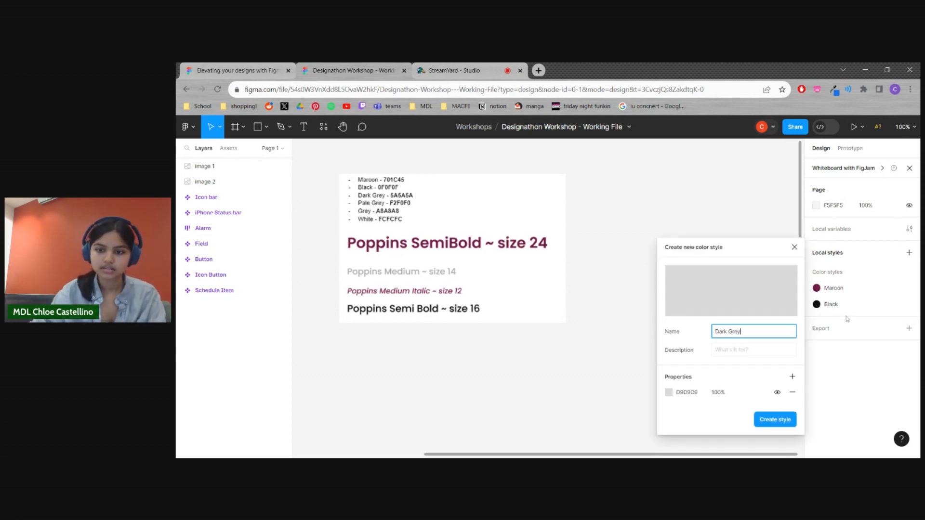
{"action": "left_click", "coordinate": [693, 394]}
{"action": "type", "text": "5A5A5A"}
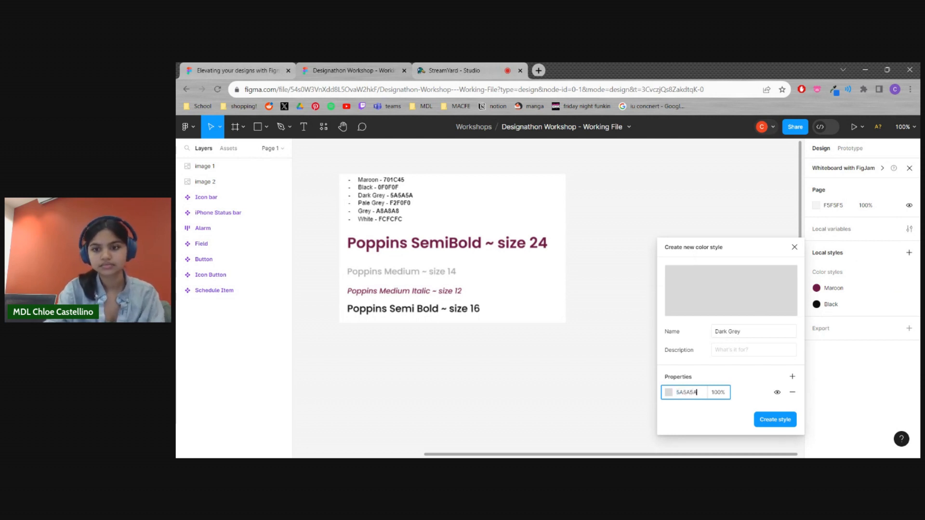
{"action": "key", "text": "Return"}
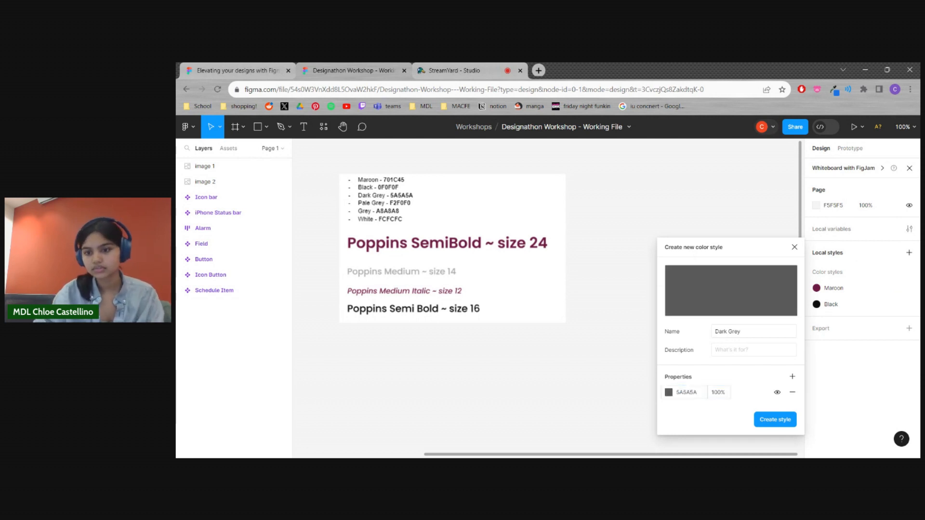
{"action": "left_click", "coordinate": [777, 420]}
Create a local color style named Pale Grey with the hex value F2F0F0
{"action": "left_click", "coordinate": [910, 271]}
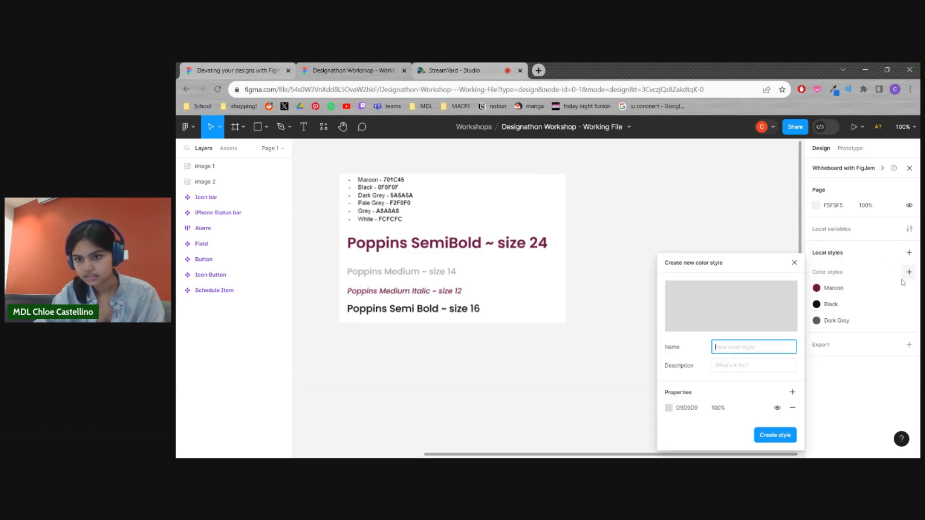
{"action": "type", "text": "Pale Grey"}
{"action": "left_click", "coordinate": [686, 409]}
{"action": "type", "text": "F2F0F0"}
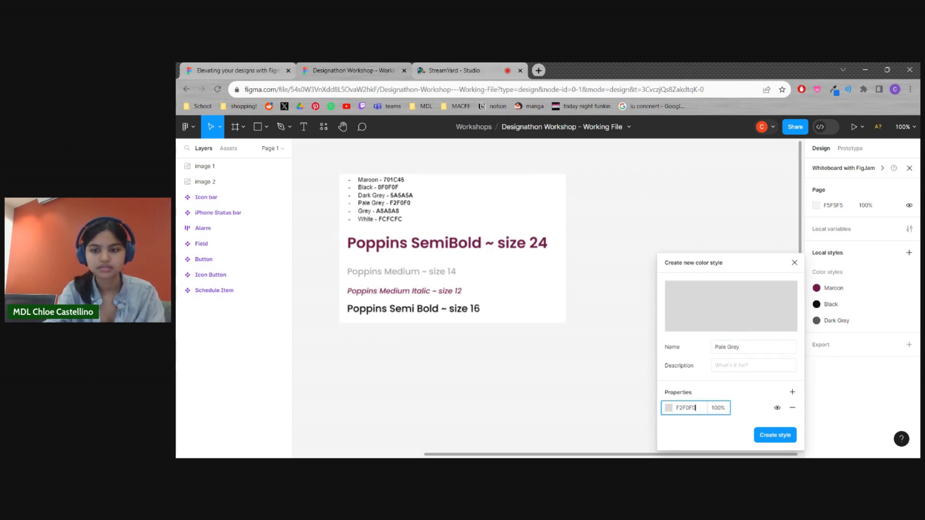
{"action": "key", "text": "Return"}
{"action": "left_click", "coordinate": [775, 435]}
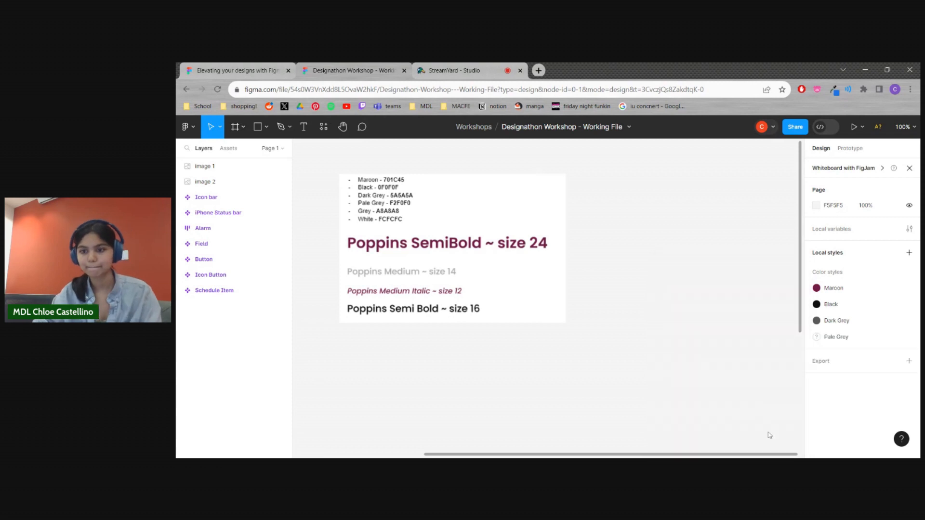
Create a local color style named Grey with the hex value A8A8A8
{"action": "left_click", "coordinate": [909, 252]}
{"action": "left_click", "coordinate": [882, 284]}
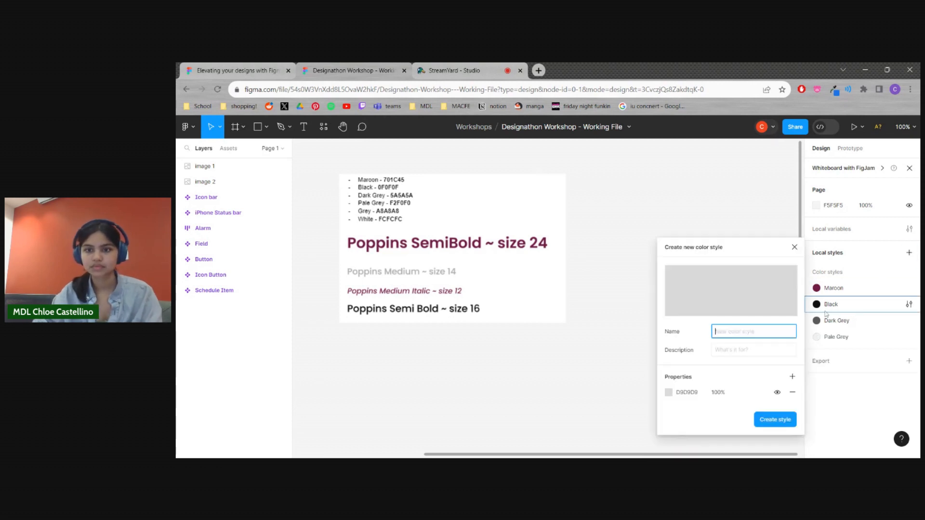
{"action": "type", "text": "Grey"}
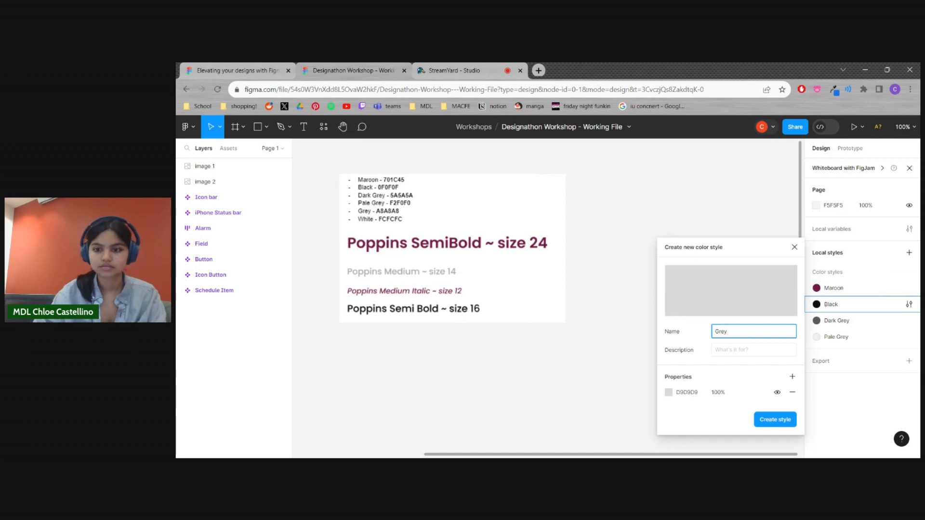
{"action": "left_click", "coordinate": [689, 392]}
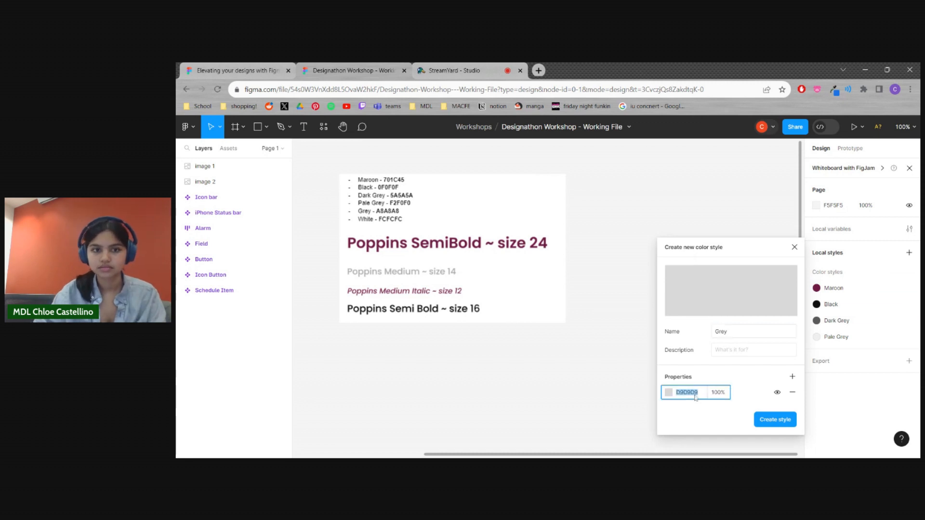
{"action": "type", "text": "A8A8"}
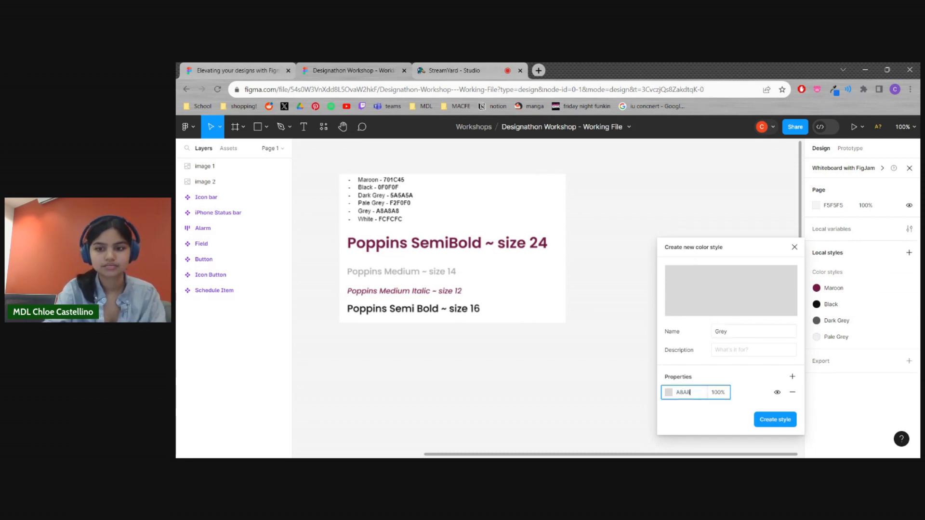
{"action": "type", "text": "A8"}
{"action": "key", "text": "Return"}
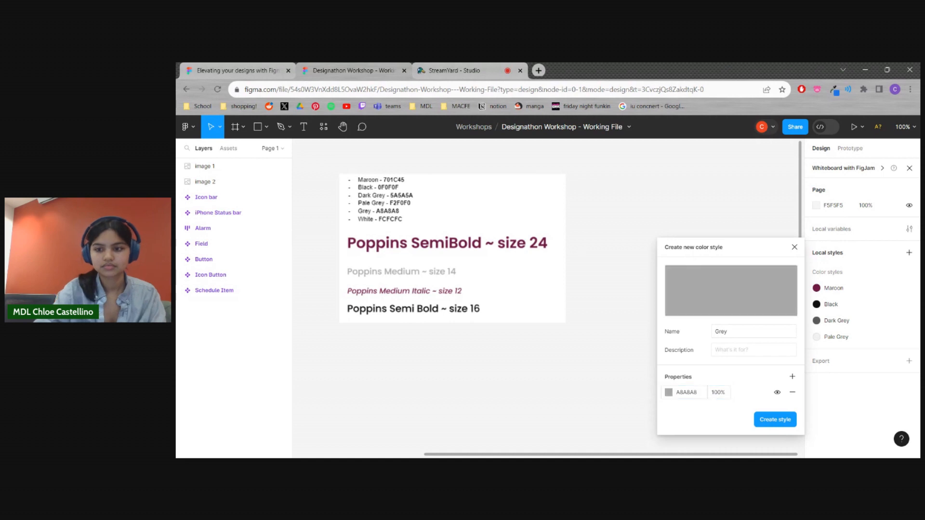
{"action": "left_click", "coordinate": [775, 420]}
Create a local color style named White with the hex value FCFCFC
{"action": "left_click", "coordinate": [909, 252]}
{"action": "left_click", "coordinate": [882, 285]}
{"action": "type", "text": "White"}
{"action": "left_click", "coordinate": [704, 397]}
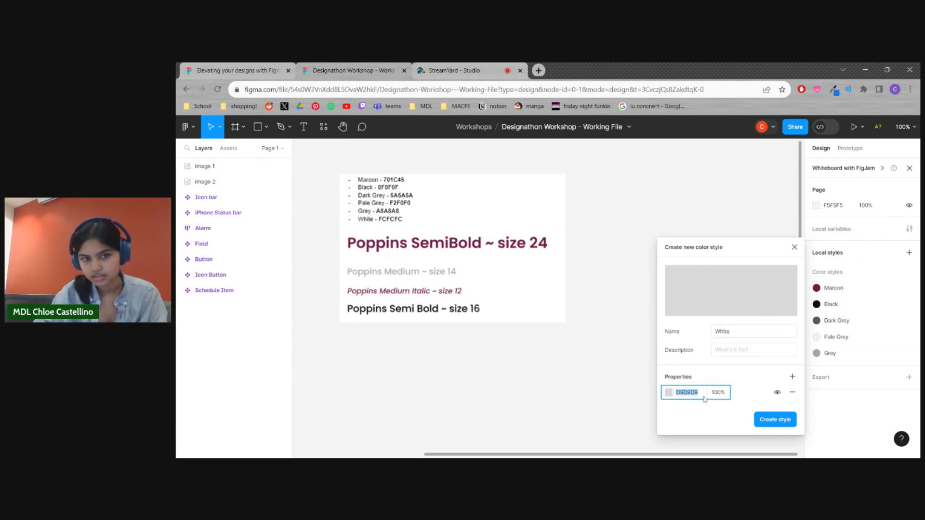
{"action": "type", "text": "FCFCFC"}
{"action": "key", "text": "Return"}
{"action": "left_click", "coordinate": [776, 420]}
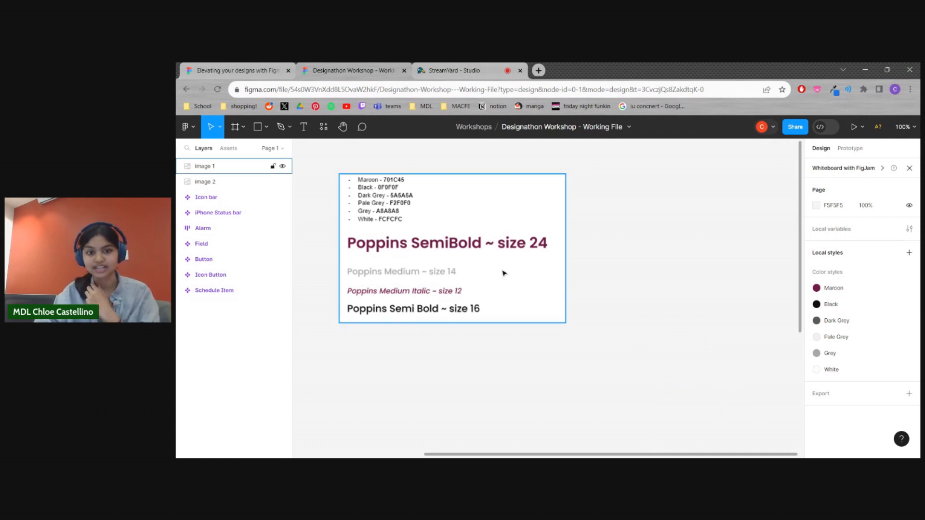
Start a new local text style named Poppins Semibold and set its font to Poppins
{"action": "left_click", "coordinate": [909, 253]}
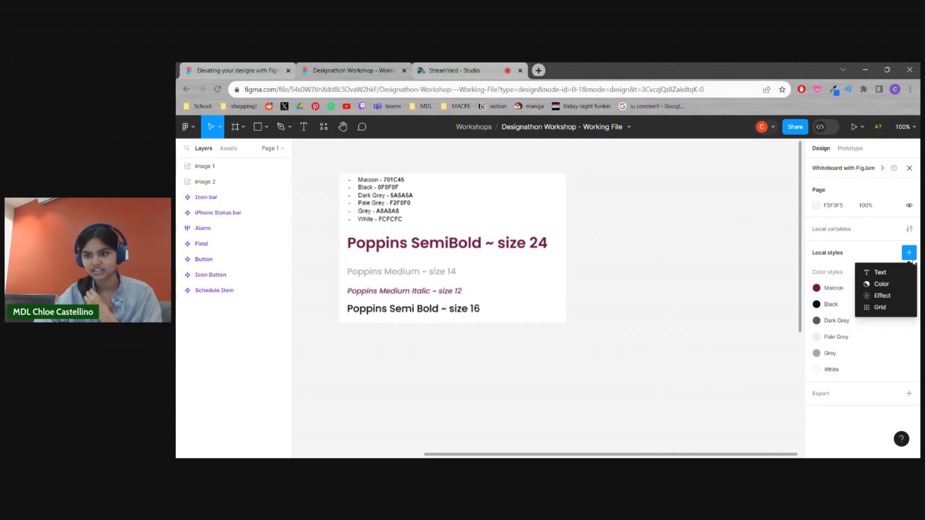
{"action": "left_click", "coordinate": [902, 277]}
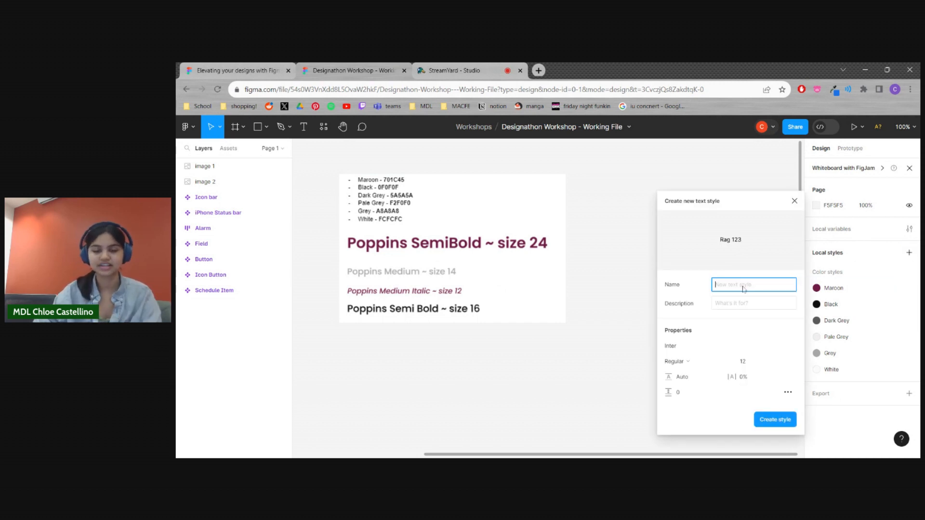
{"action": "type", "text": "Poppins Semibold"}
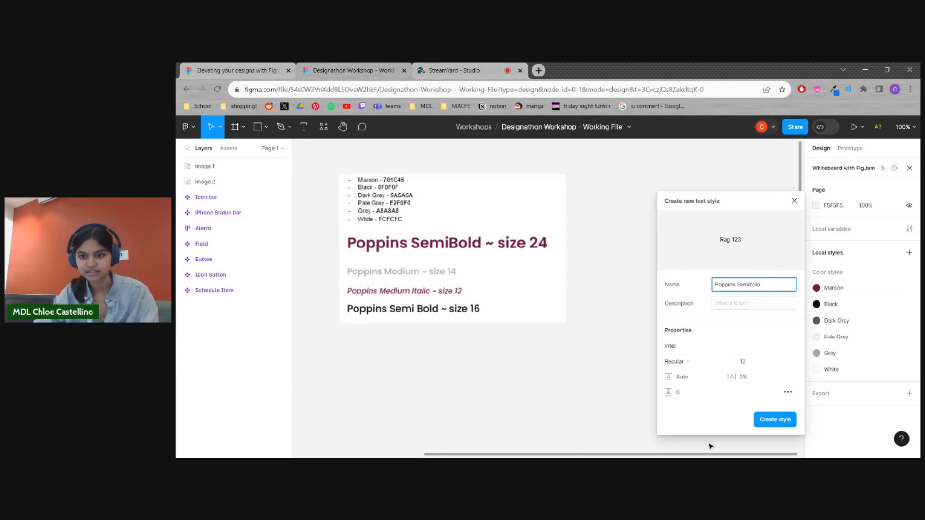
{"action": "left_click", "coordinate": [684, 347]}
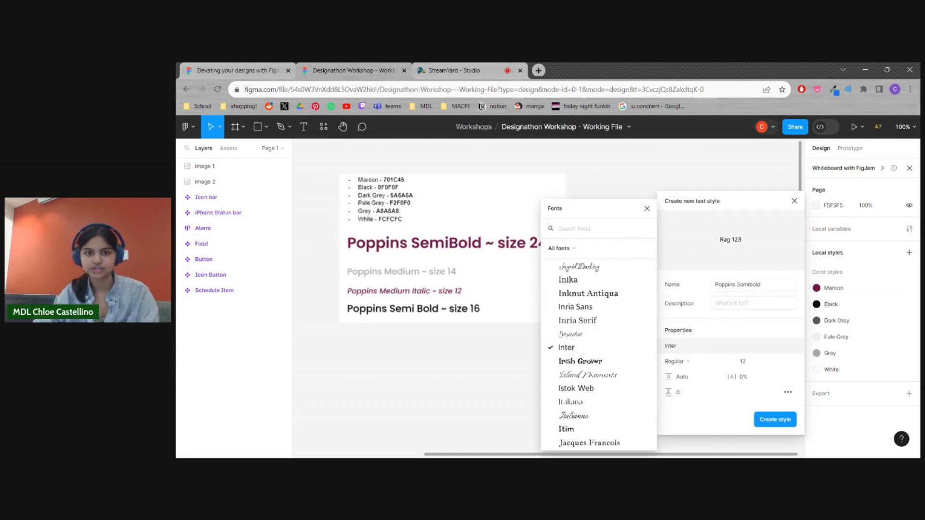
{"action": "type", "text": "Poppi"}
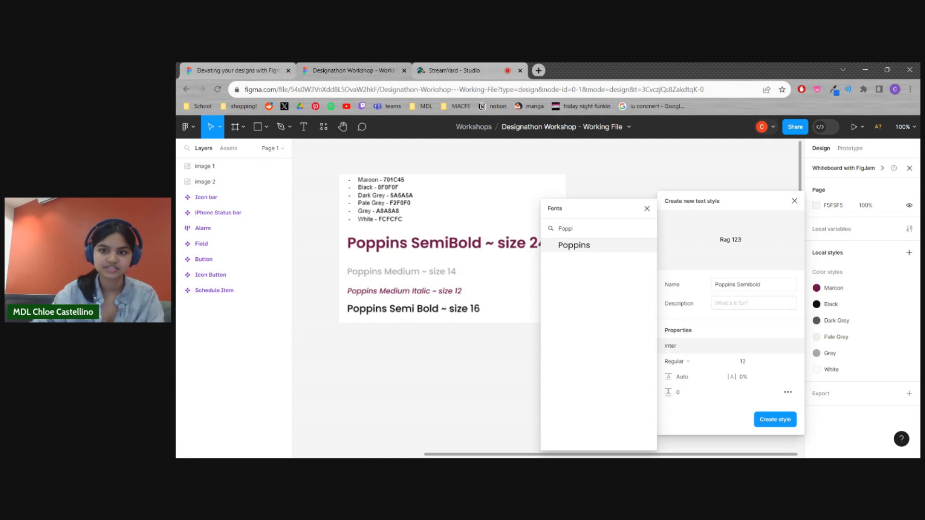
{"action": "left_click", "coordinate": [613, 245]}
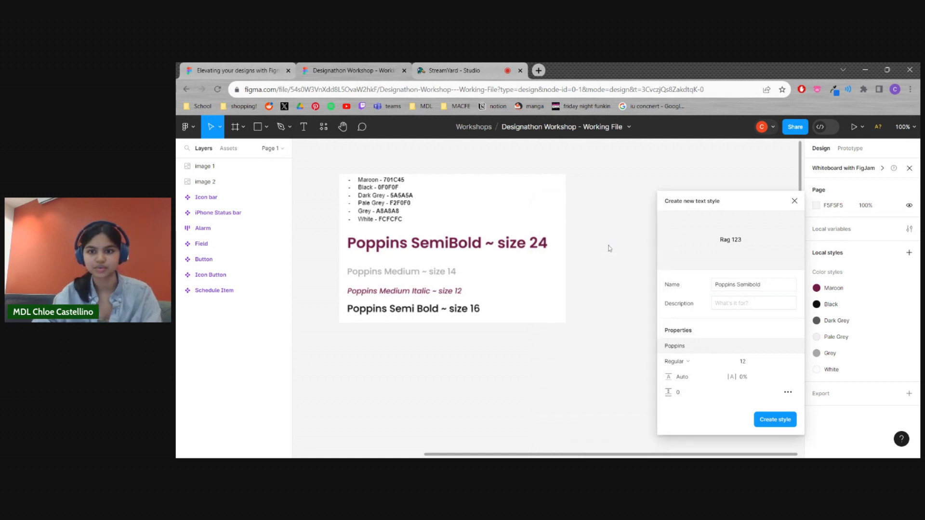
Set the text style to SemiBold at size 24, extend its name to Poppins Semibold 24, and create it
{"action": "left_click", "coordinate": [703, 366]}
{"action": "left_click", "coordinate": [703, 297]}
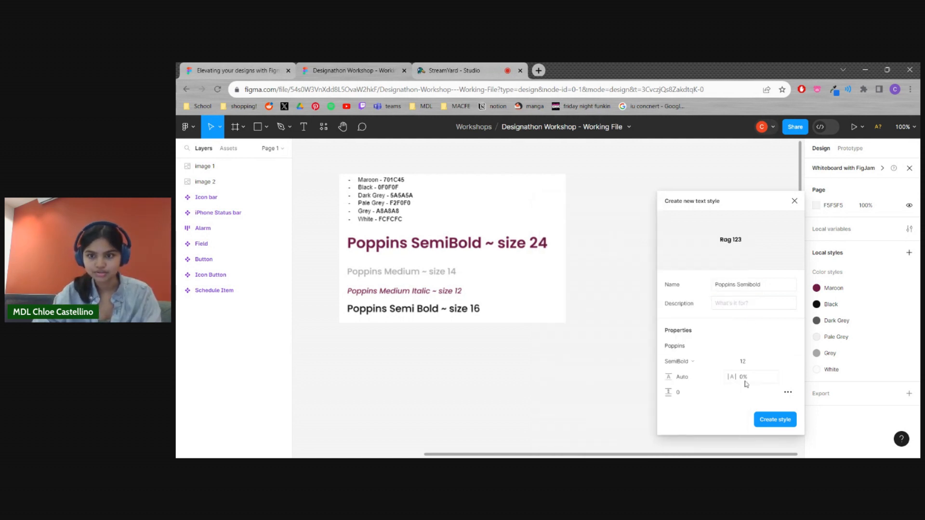
{"action": "left_click", "coordinate": [749, 362]}
{"action": "type", "text": "24"}
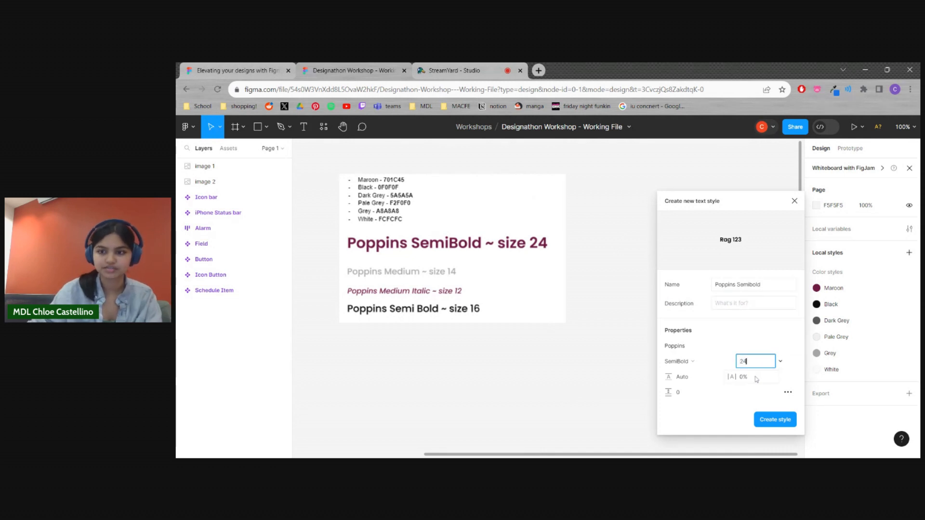
{"action": "left_click", "coordinate": [763, 290]}
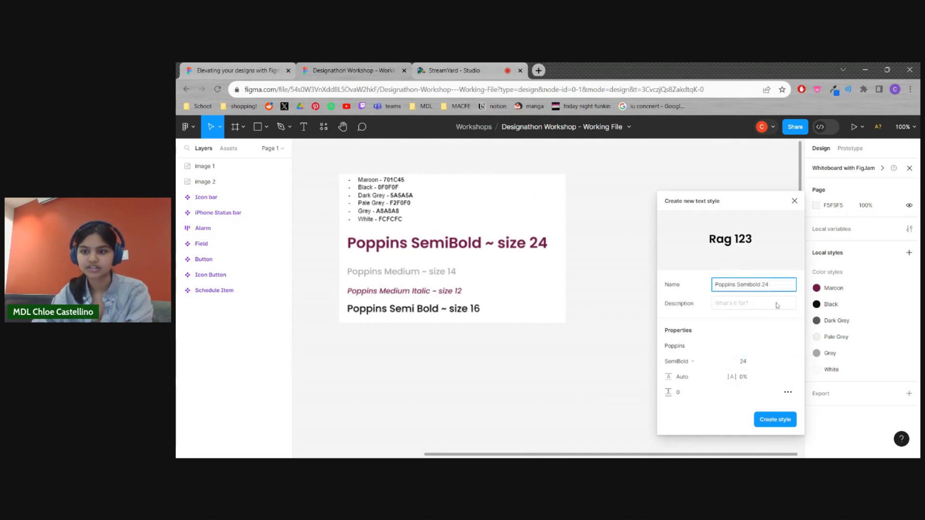
{"action": "key", "text": "Return"}
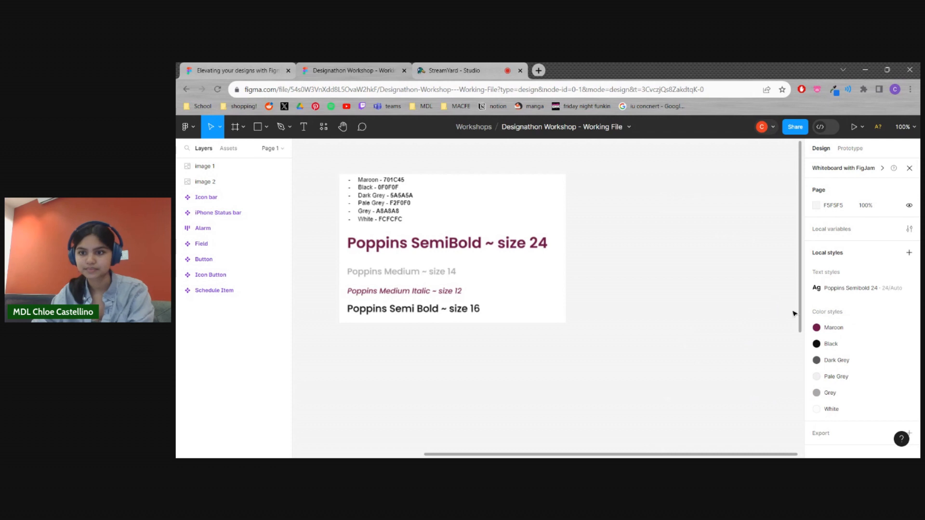
Start a new local text style named Poppins Med 14 and set its font to Poppins
{"action": "left_click", "coordinate": [909, 253]}
{"action": "left_click", "coordinate": [889, 271]}
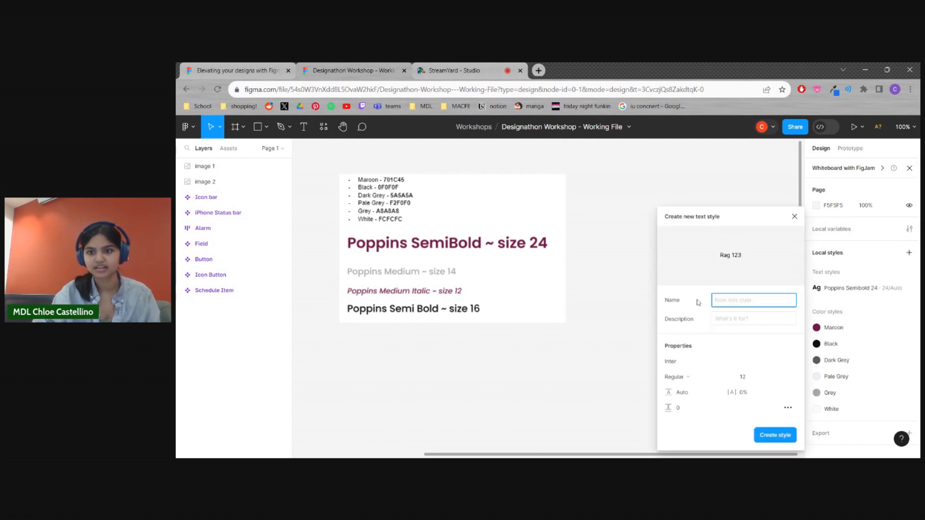
{"action": "type", "text": "Poppins Med 14"}
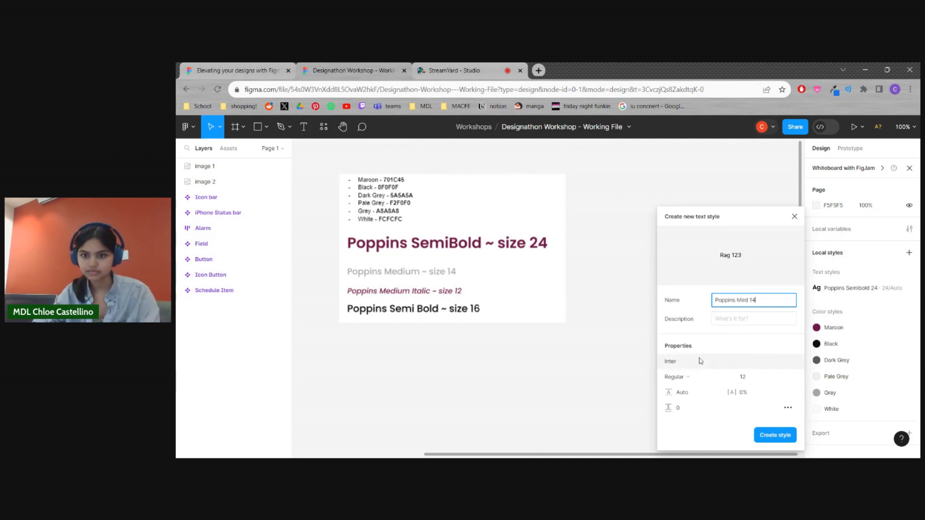
{"action": "left_click", "coordinate": [669, 361]}
{"action": "type", "text": "popp"}
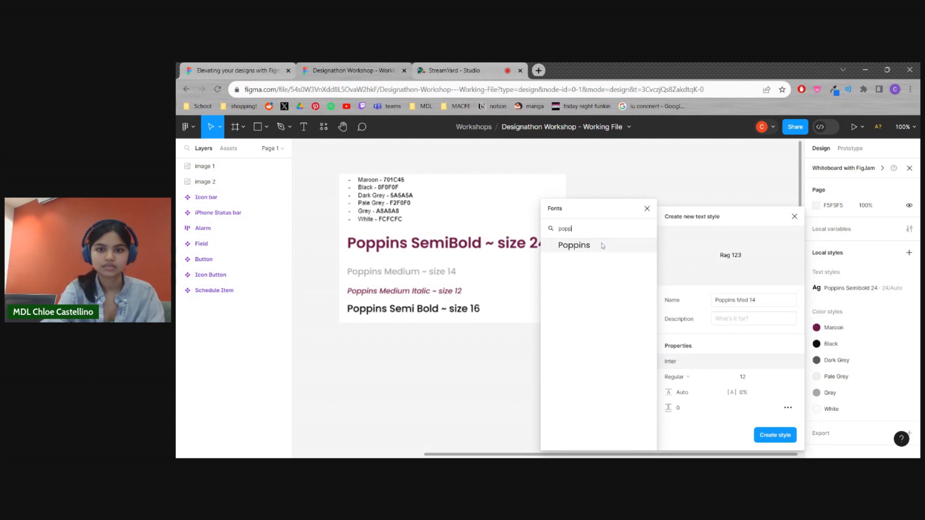
{"action": "left_click", "coordinate": [603, 246]}
Set the Poppins Med 14 text style to Medium weight at size 14 and create it
{"action": "left_click", "coordinate": [714, 381]}
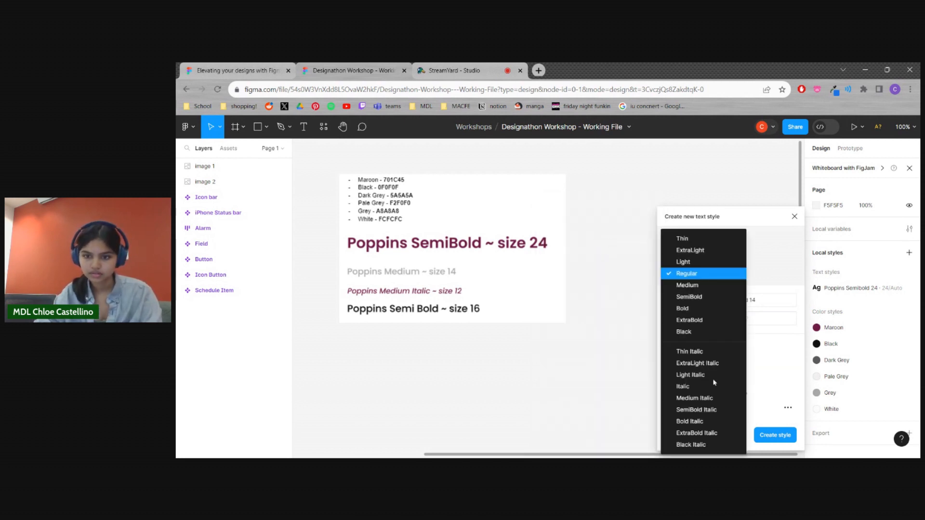
{"action": "left_click", "coordinate": [697, 286]}
{"action": "left_click", "coordinate": [760, 381]}
{"action": "type", "text": "14"}
{"action": "key", "text": "Return"}
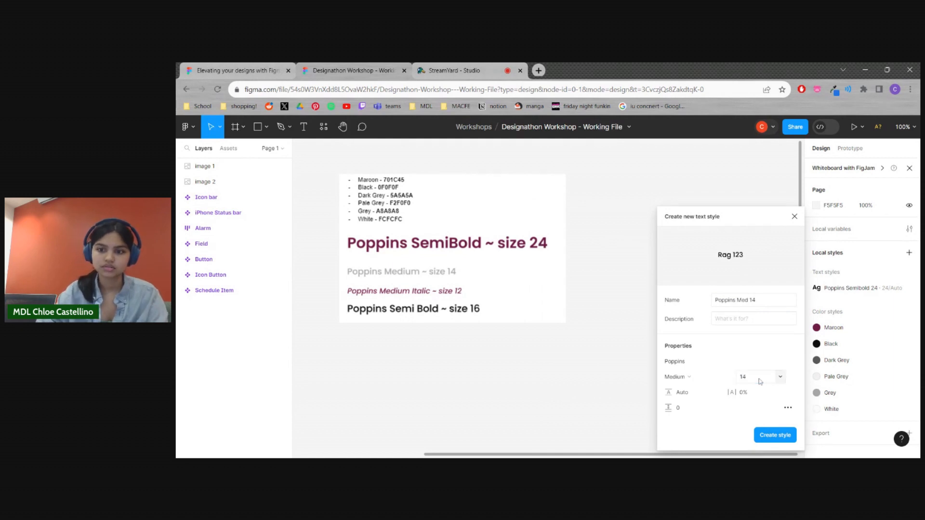
{"action": "left_click", "coordinate": [776, 435]}
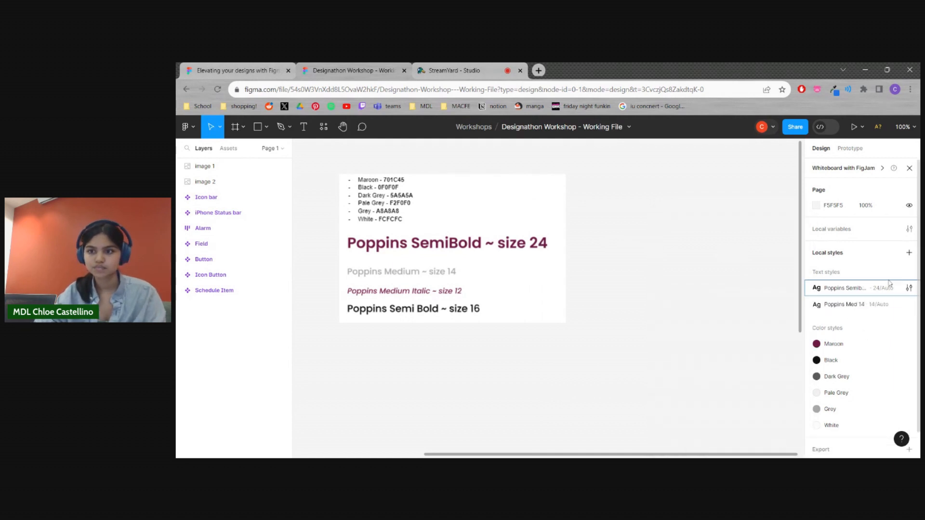
Create a local text style named Poppins Med Italic using the Poppins font in Medium Italic at size 12
{"action": "left_click", "coordinate": [909, 253]}
{"action": "left_click", "coordinate": [889, 273]}
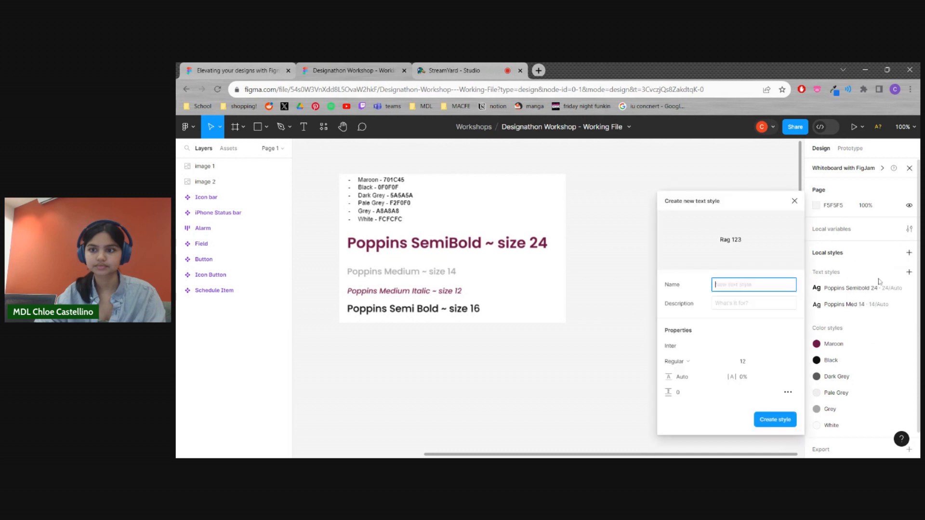
{"action": "type", "text": "Poppins Med Italic"}
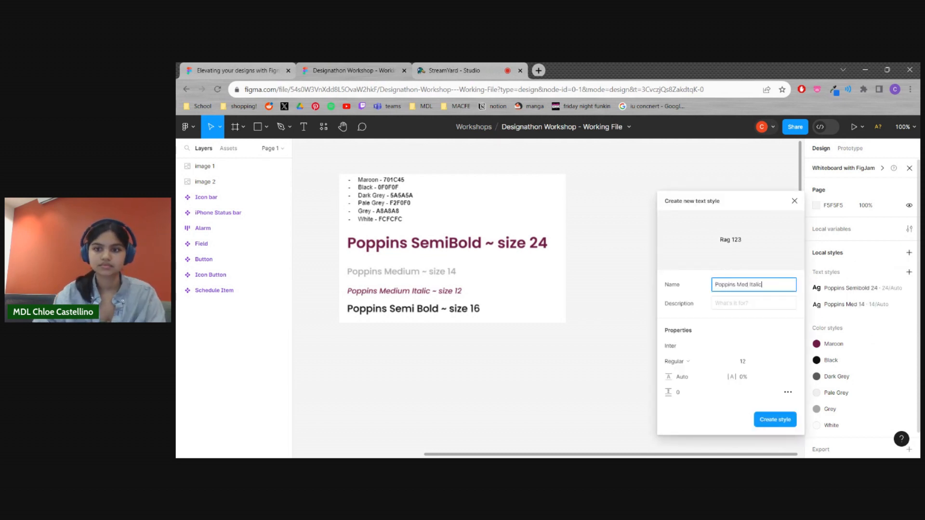
{"action": "left_click", "coordinate": [687, 348]}
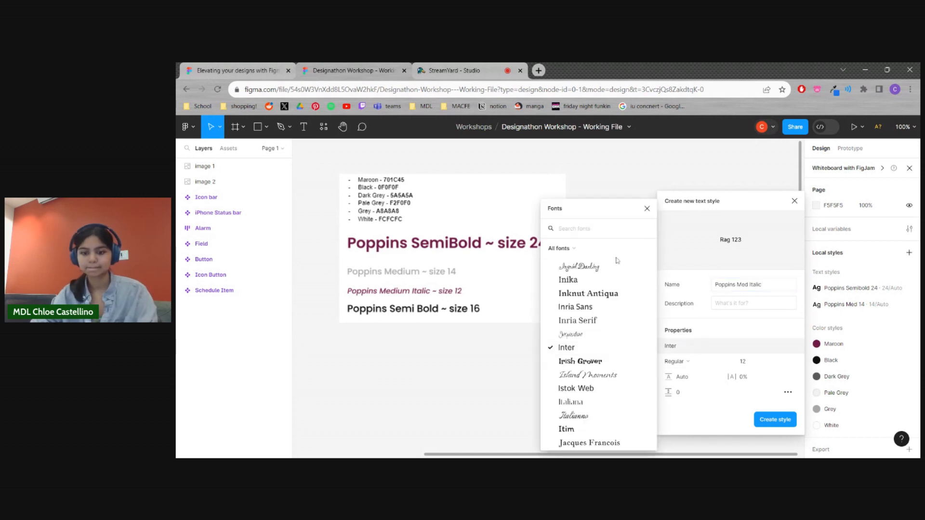
{"action": "type", "text": "popp"}
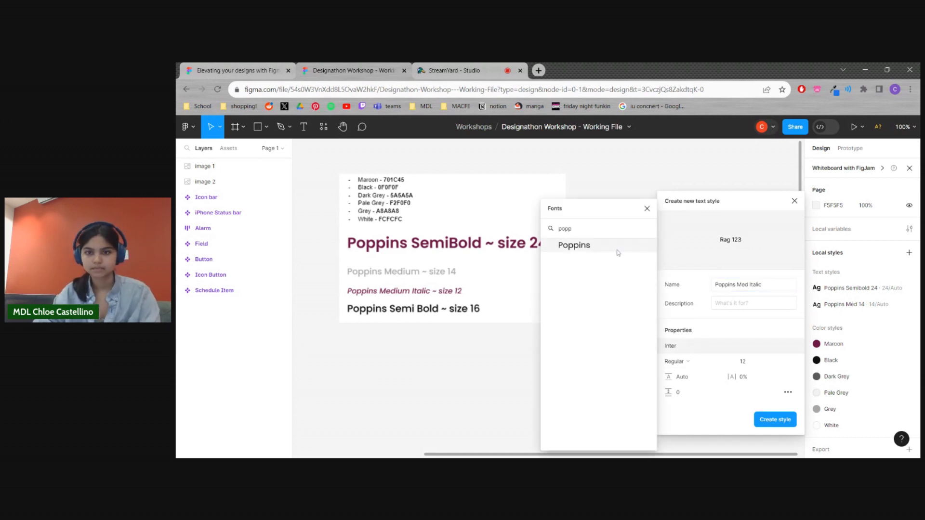
{"action": "left_click", "coordinate": [618, 251]}
{"action": "left_click", "coordinate": [692, 362]}
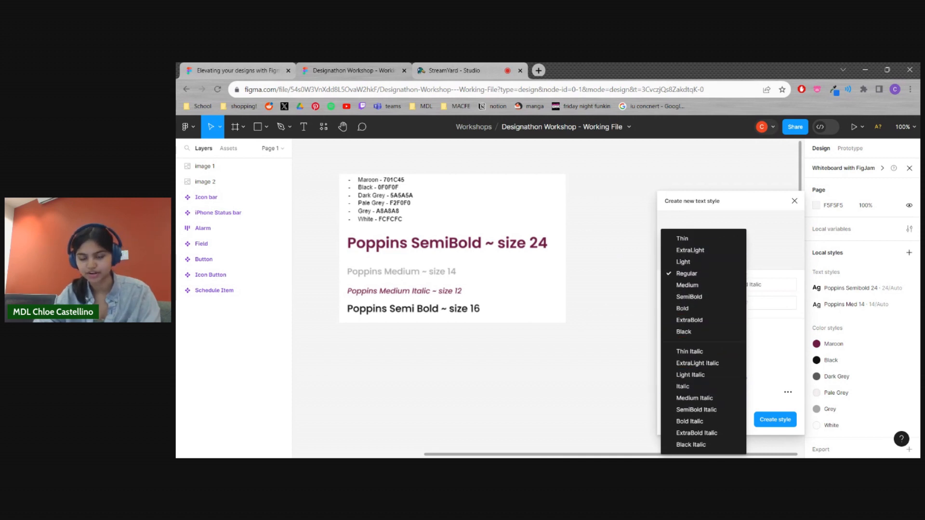
{"action": "left_click", "coordinate": [697, 398]}
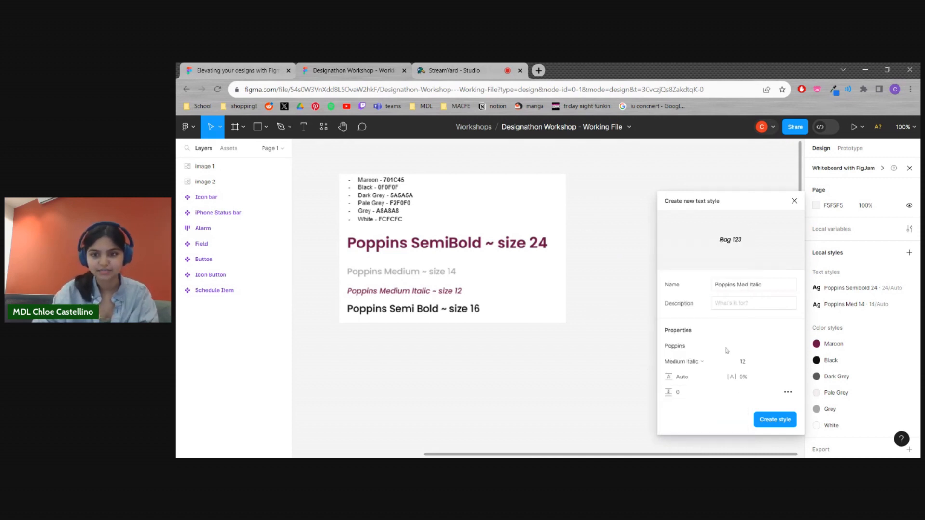
{"action": "left_click", "coordinate": [762, 366]}
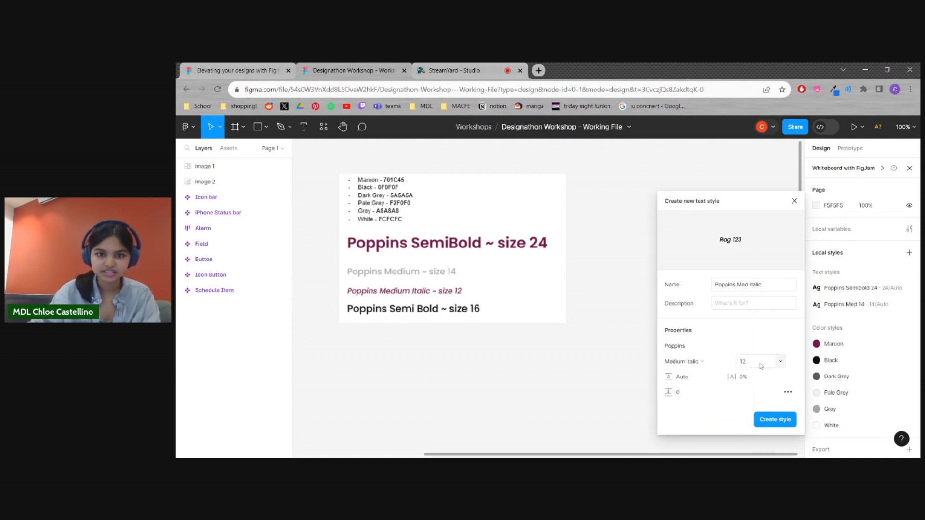
{"action": "left_click", "coordinate": [774, 420]}
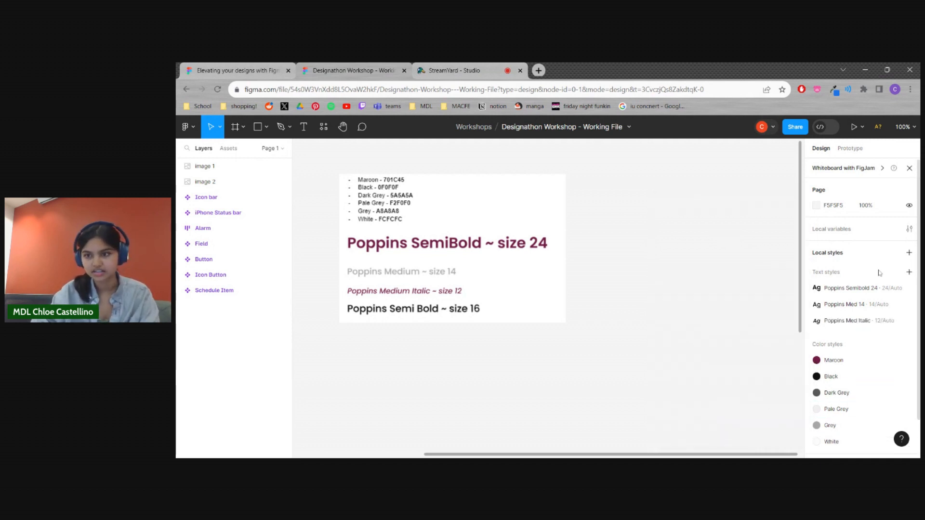
Create a local text style named Poppins semi bold 16 using the Poppins font in SemiBold at size 16
{"action": "left_click", "coordinate": [909, 271]}
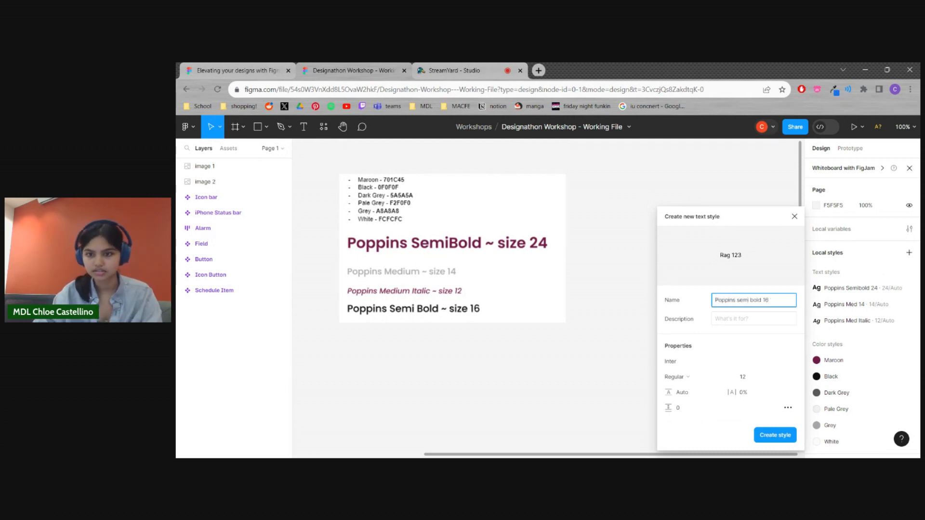
{"action": "left_click", "coordinate": [693, 362]}
{"action": "type", "text": "Popp"}
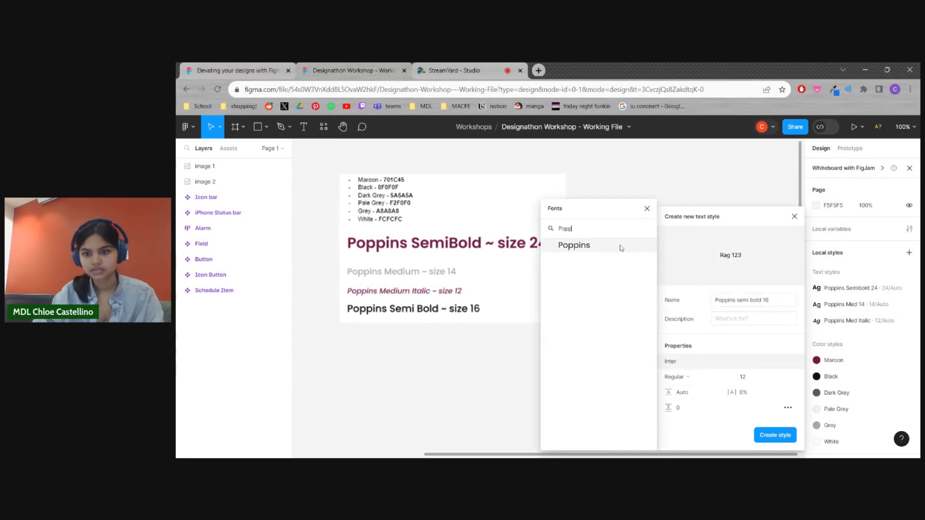
{"action": "left_click", "coordinate": [624, 251]}
{"action": "left_click", "coordinate": [717, 379]}
{"action": "left_click", "coordinate": [684, 296]}
{"action": "left_click", "coordinate": [755, 382]}
{"action": "key", "text": "Return"}
{"action": "left_click", "coordinate": [775, 435]}
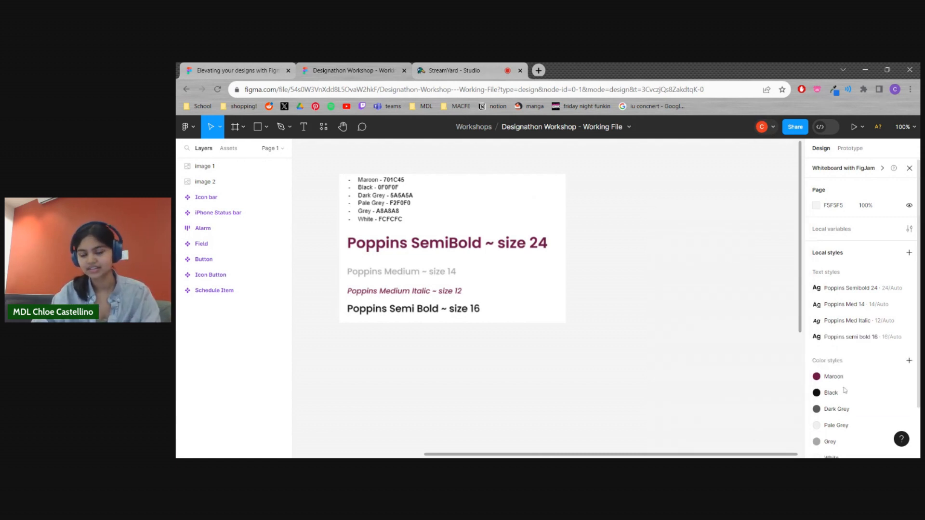
{"action": "scroll", "coordinate": [845, 380], "scroll_direction": "down", "scroll_amount": 1}
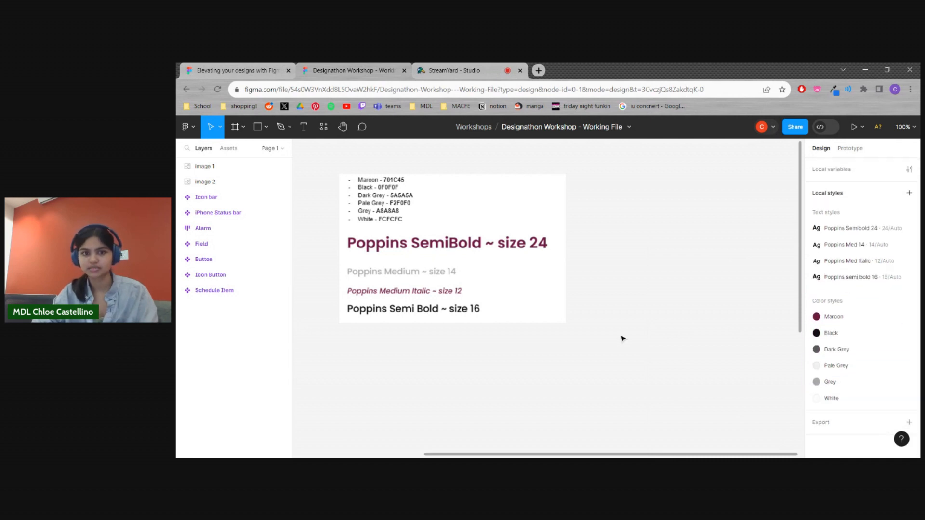
Draw a rectangle about 199 × 152 on the canvas just below the color and font reference image
{"action": "key", "text": "minus"}
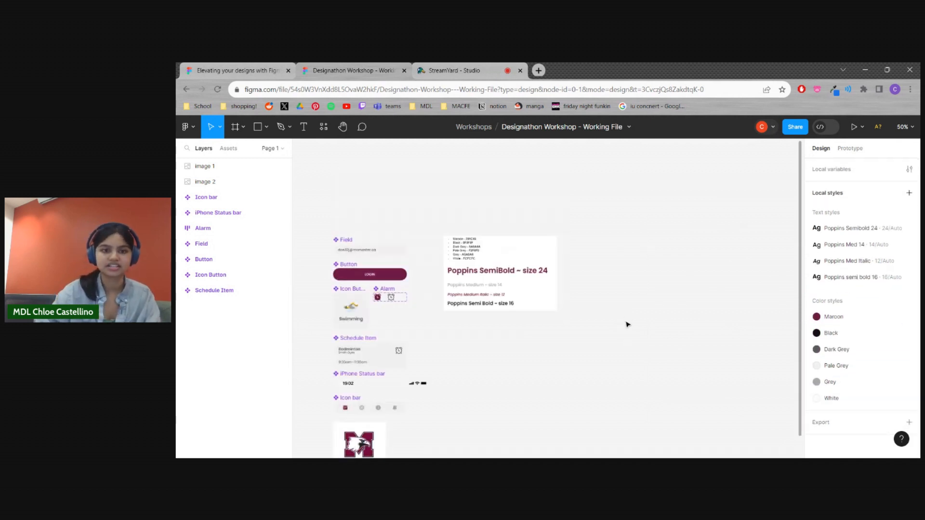
{"action": "scroll", "coordinate": [627, 321], "scroll_direction": "down", "scroll_amount": 2}
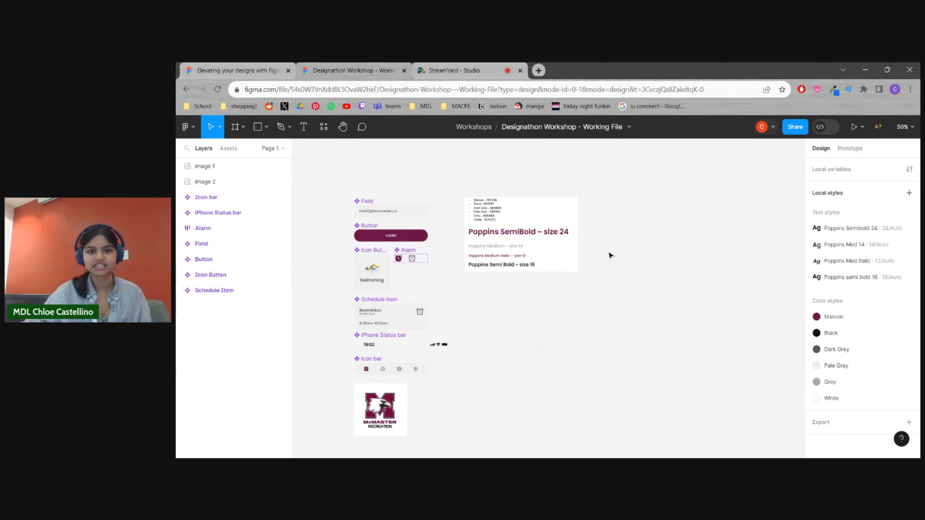
{"action": "key", "text": "plus"}
{"action": "scroll", "coordinate": [547, 309], "scroll_direction": "left", "scroll_amount": 2}
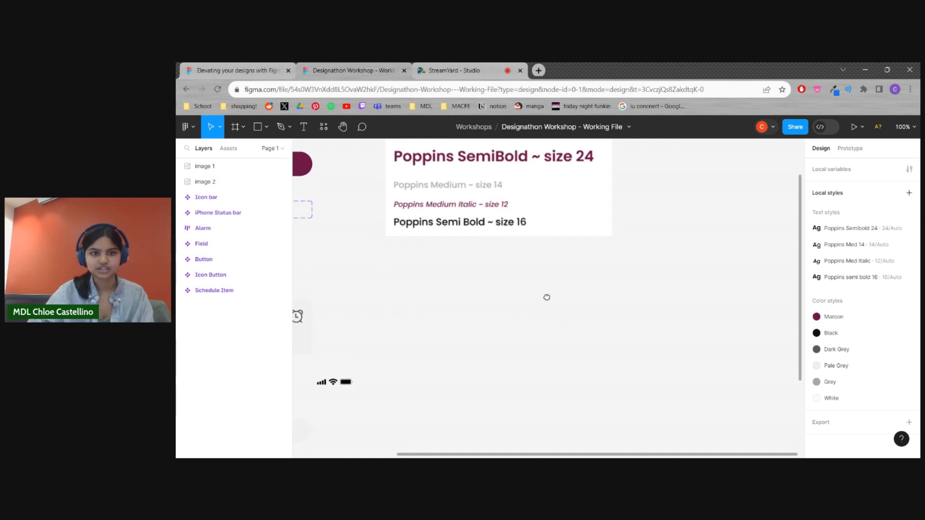
{"action": "left_click", "coordinate": [258, 128]}
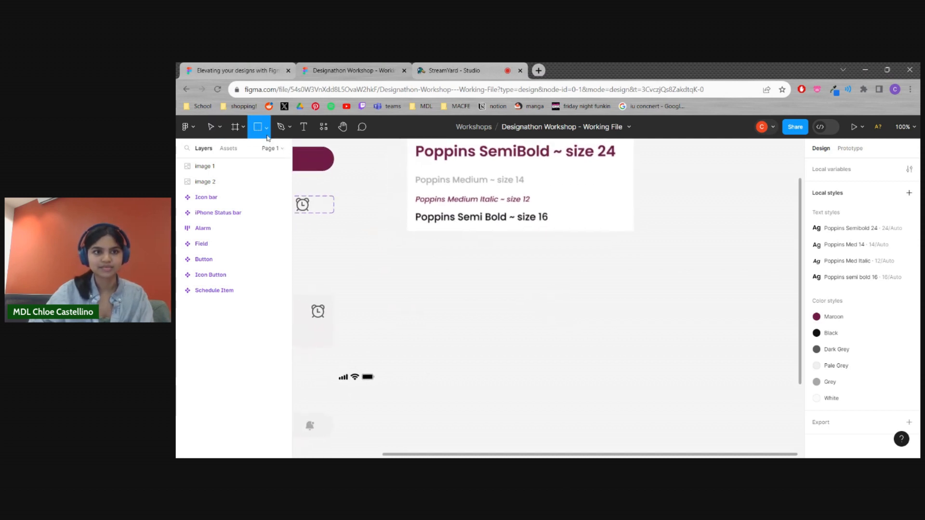
{"action": "left_click", "coordinate": [267, 128]}
{"action": "left_click", "coordinate": [250, 150]}
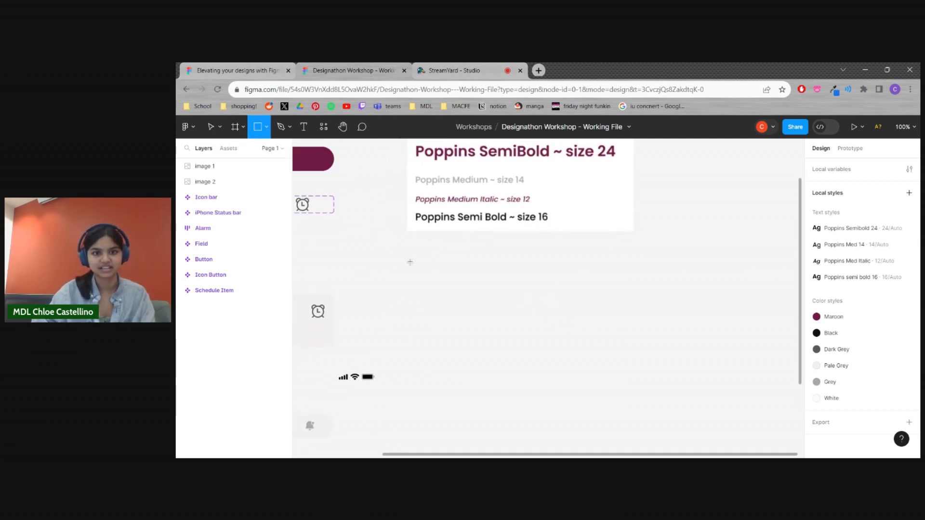
{"action": "left_click_drag", "start_coordinate": [416, 257], "coordinate": [511, 330]}
{"action": "left_click", "coordinate": [558, 389]}
{"action": "left_click", "coordinate": [476, 293]}
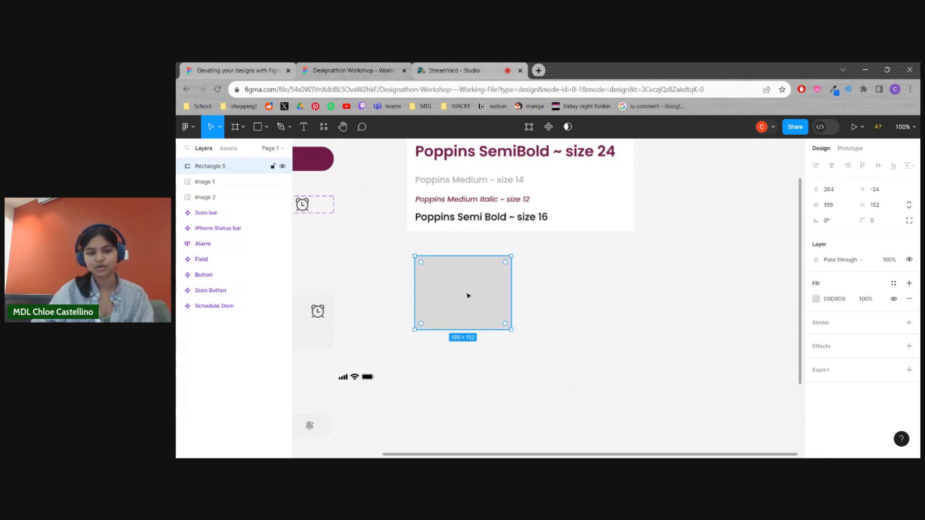
Fill the rectangle with the Maroon local color and nudge it slightly
{"action": "scroll", "coordinate": [562, 372], "scroll_direction": "up", "scroll_amount": 3}
{"action": "scroll", "coordinate": [527, 314], "scroll_direction": "down", "scroll_amount": 2}
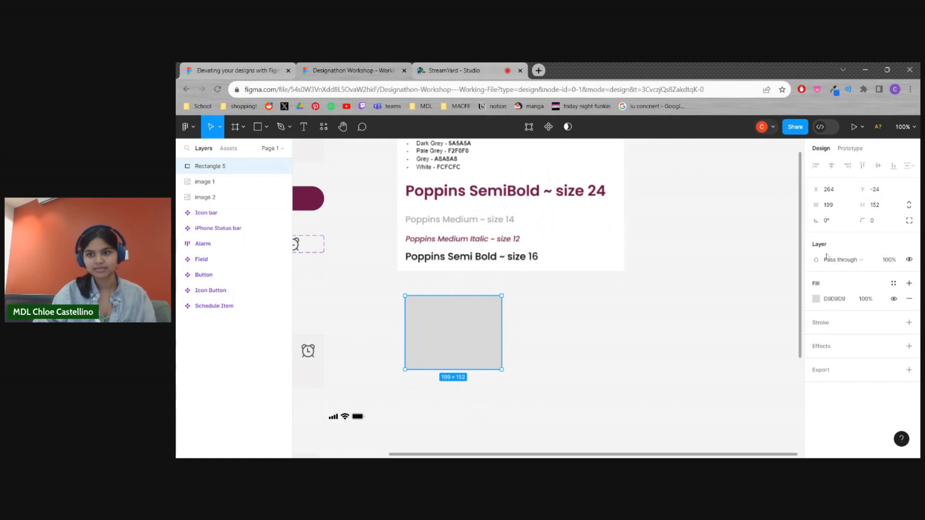
{"action": "left_click", "coordinate": [816, 299]}
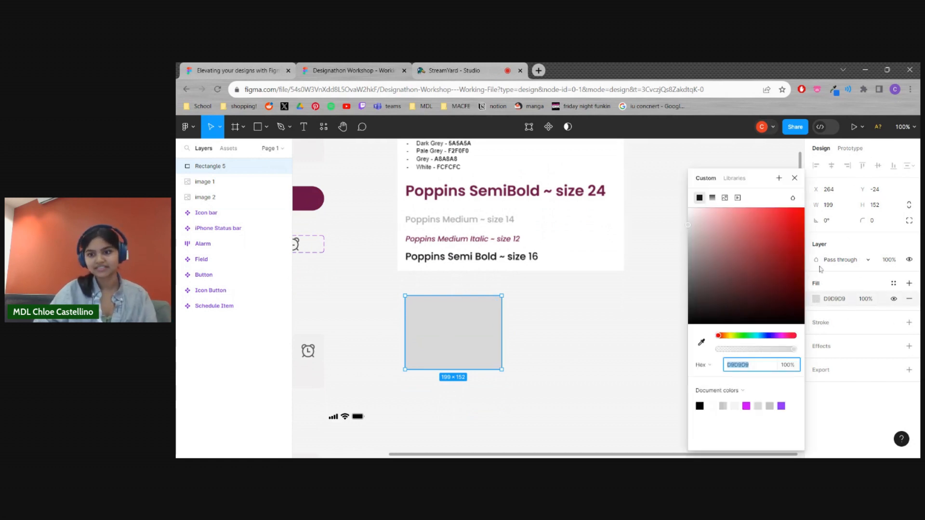
{"action": "left_click", "coordinate": [747, 396]}
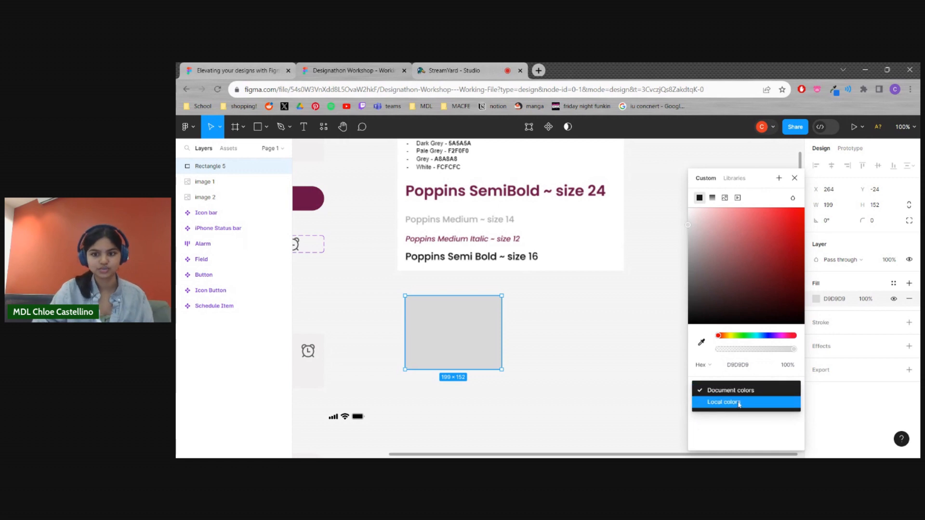
{"action": "left_click", "coordinate": [739, 403]}
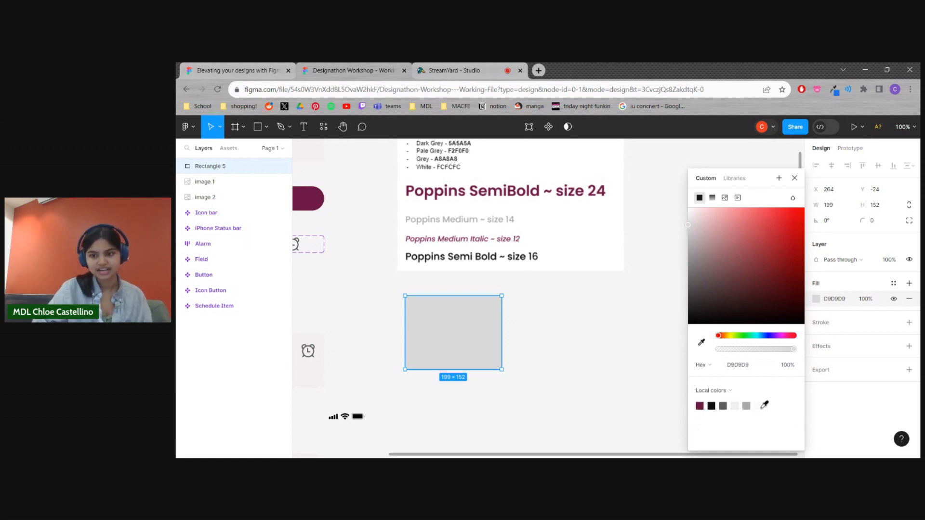
{"action": "left_click", "coordinate": [707, 404]}
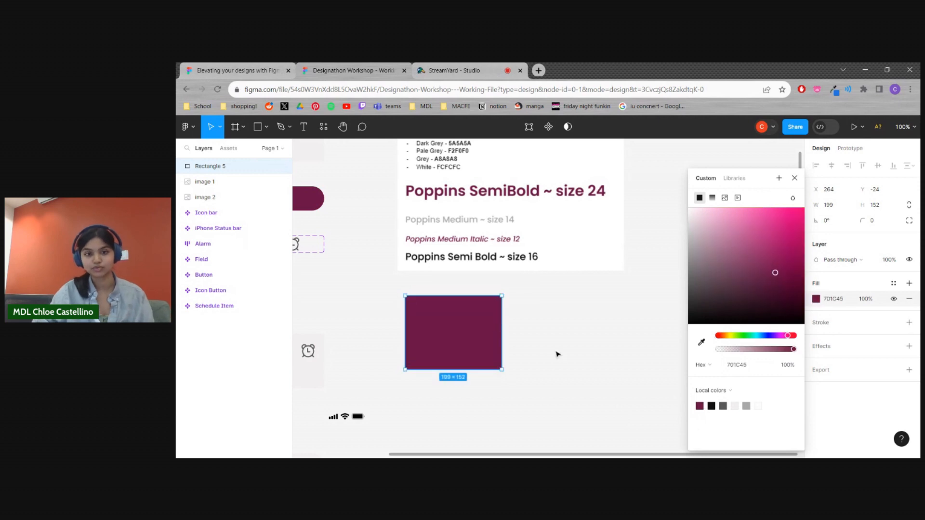
{"action": "left_click", "coordinate": [556, 362]}
{"action": "mouse_move", "coordinate": [464, 348]}
{"action": "left_mouse_down"}
{"action": "mouse_move", "coordinate": [497, 348]}
{"action": "mouse_move", "coordinate": [477, 344]}
{"action": "left_mouse_up"}
{"action": "left_click", "coordinate": [562, 358]}
Try the Dark Grey, Black, Pale Grey, Grey and White local colors on the rectangle, ending on Maroon
{"action": "left_click", "coordinate": [816, 299]}
{"action": "left_click", "coordinate": [723, 406]}
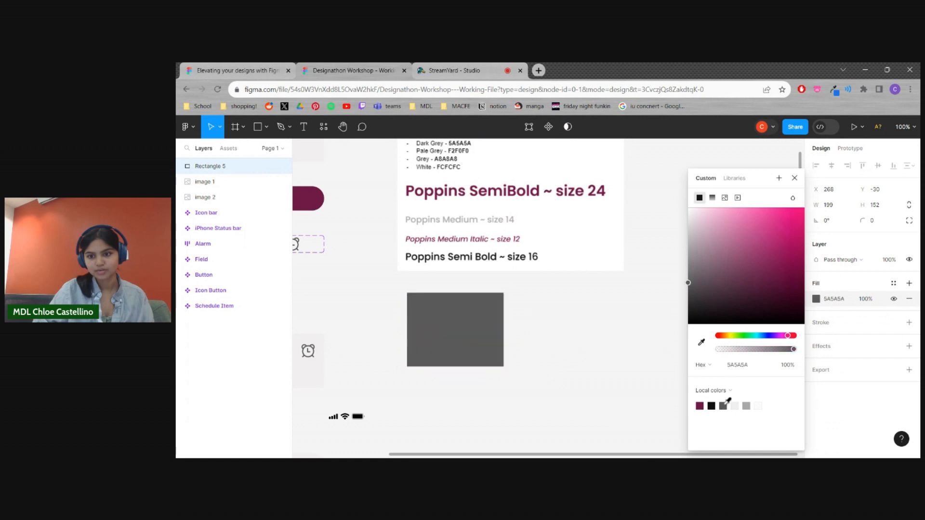
{"action": "left_click", "coordinate": [712, 406]}
{"action": "left_click", "coordinate": [735, 406]}
{"action": "left_click", "coordinate": [746, 406]}
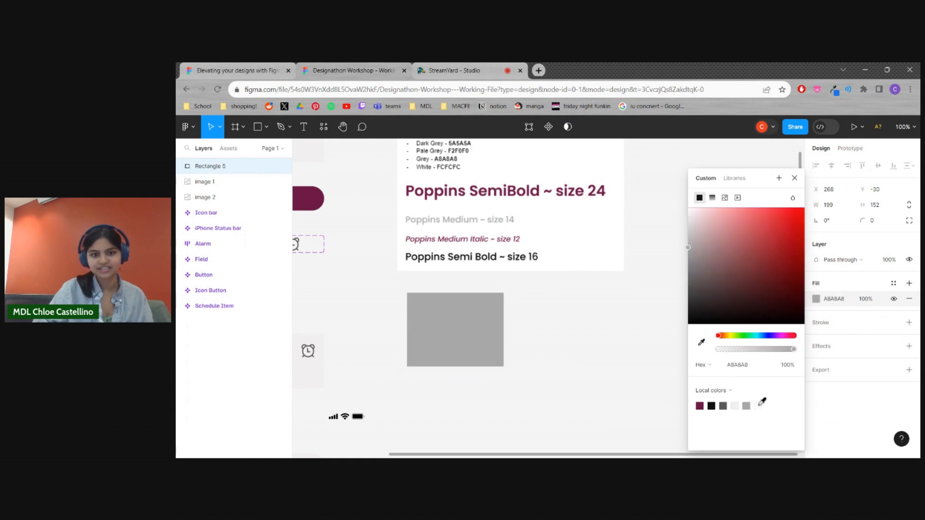
{"action": "left_click", "coordinate": [758, 406]}
{"action": "left_click", "coordinate": [700, 406]}
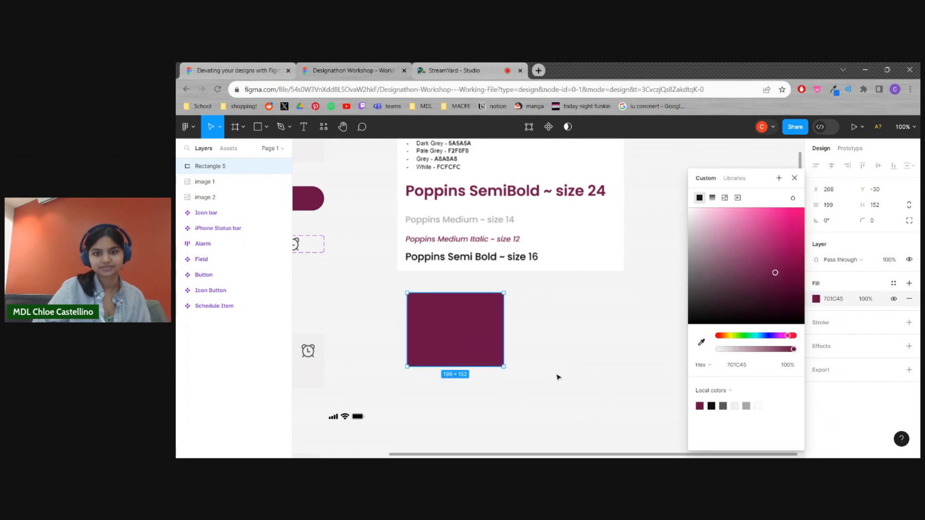
{"action": "left_click", "coordinate": [556, 377]}
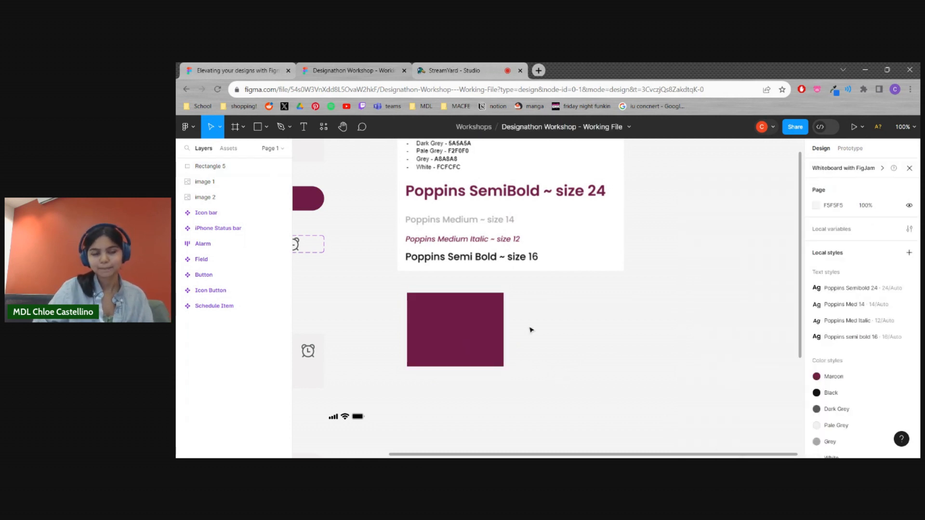
Add the text "This is a test" beside the maroon rectangle
{"action": "left_click", "coordinate": [305, 128]}
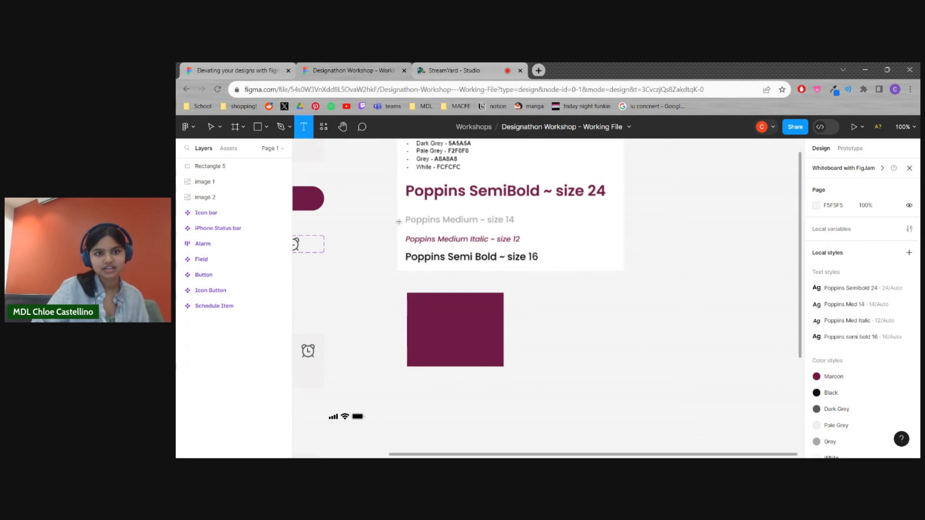
{"action": "left_click", "coordinate": [543, 328]}
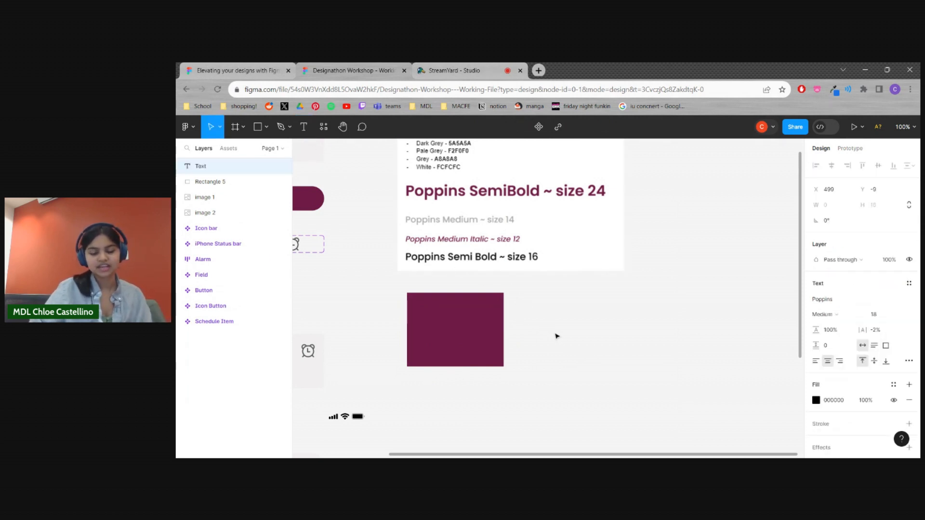
{"action": "type", "text": "This is a test"}
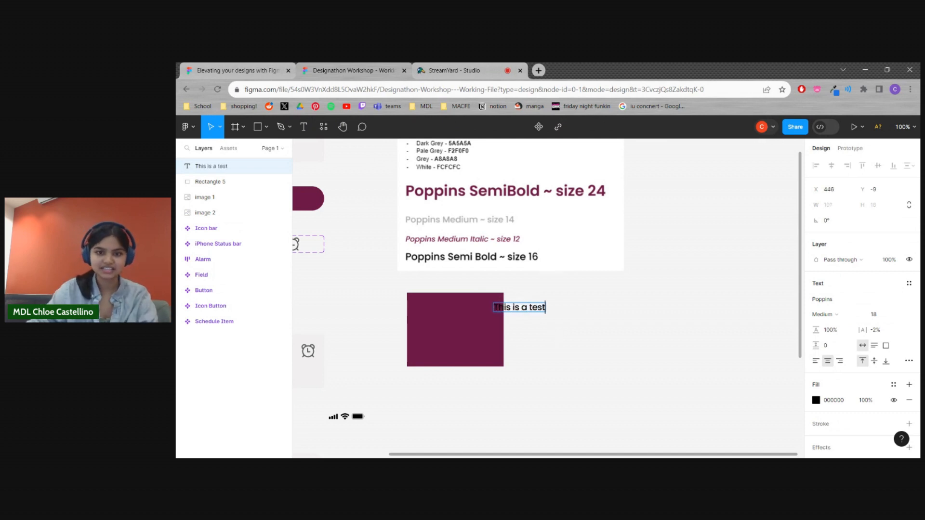
{"action": "key", "text": "Escape"}
{"action": "left_click_drag", "start_coordinate": [533, 313], "coordinate": [557, 308]}
{"action": "left_click", "coordinate": [578, 342]}
{"action": "left_click", "coordinate": [554, 305]}
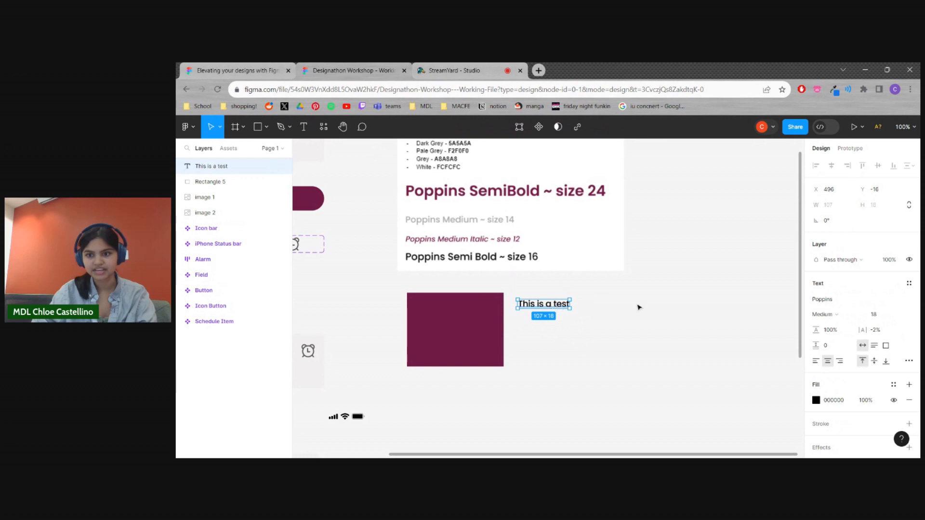
Apply the Poppins Semibold 24 text style to the "This is a test" text and shift it slightly away from the rectangle
{"action": "left_click", "coordinate": [634, 366]}
{"action": "left_click", "coordinate": [549, 305]}
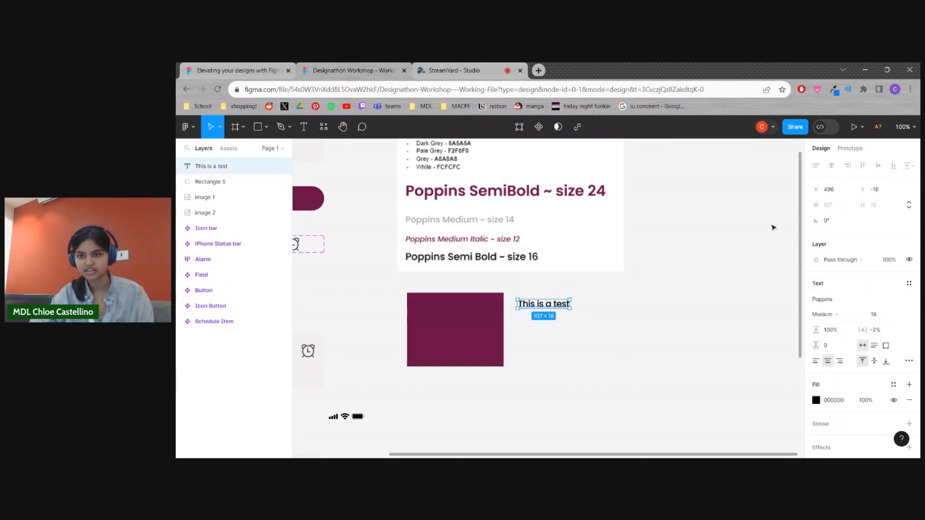
{"action": "left_click", "coordinate": [910, 284]}
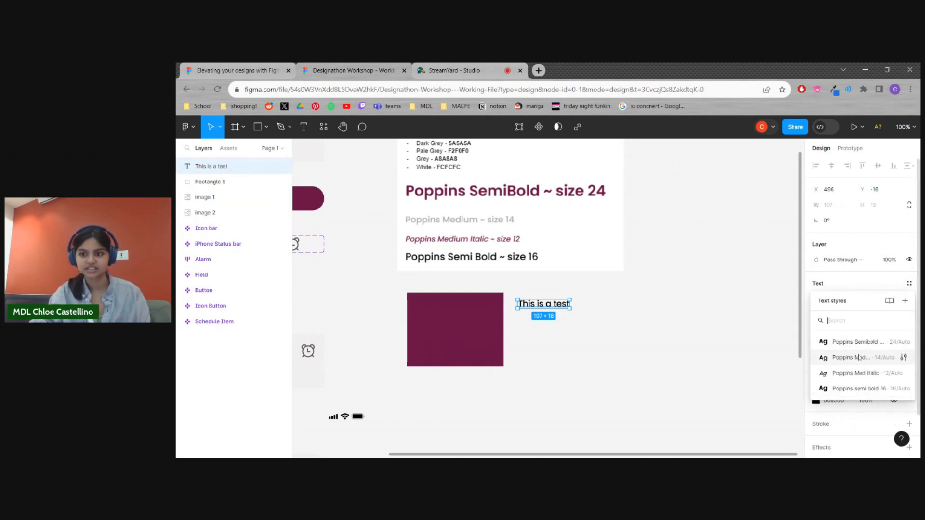
{"action": "left_click", "coordinate": [851, 342]}
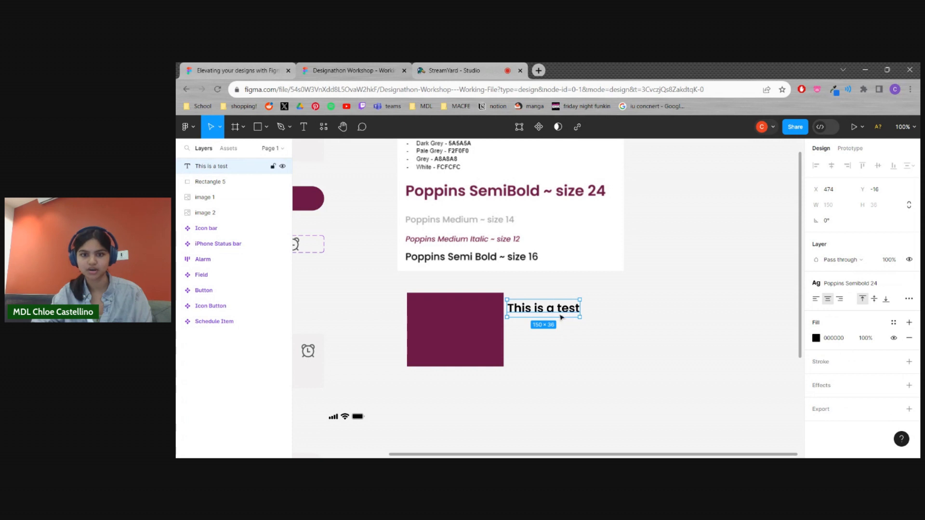
{"action": "left_click", "coordinate": [595, 359]}
{"action": "left_click_drag", "start_coordinate": [585, 309], "coordinate": [584, 307]}
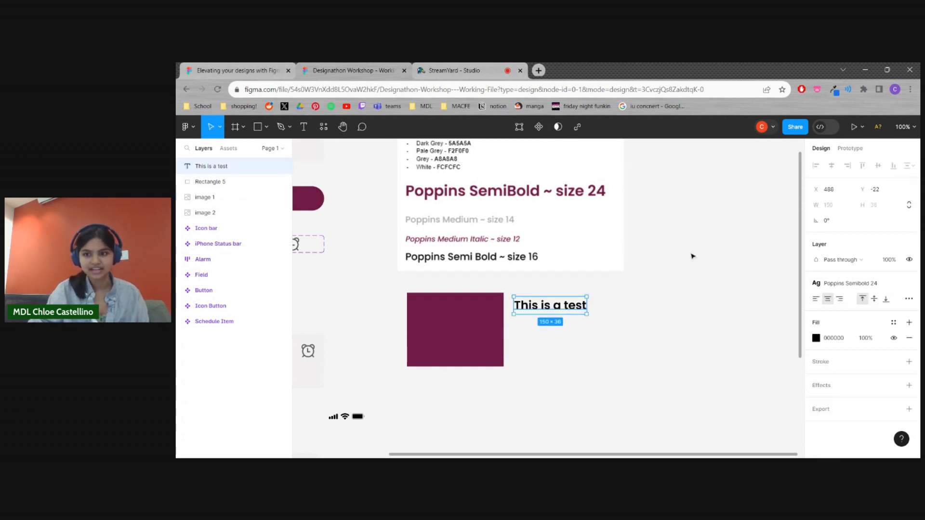
Set the fill of the "This is a test" text to the Black local color
{"action": "left_click", "coordinate": [816, 339]}
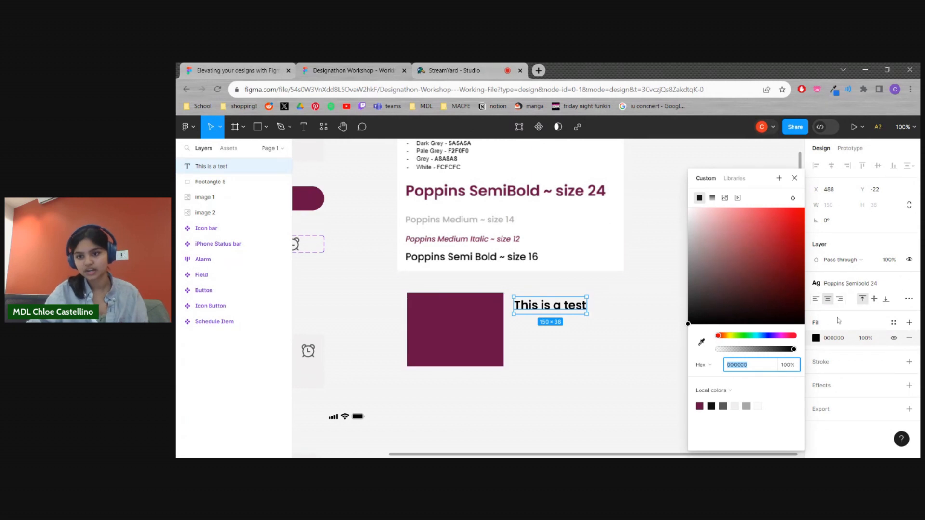
{"action": "left_click", "coordinate": [816, 343]}
{"action": "left_click", "coordinate": [816, 343]}
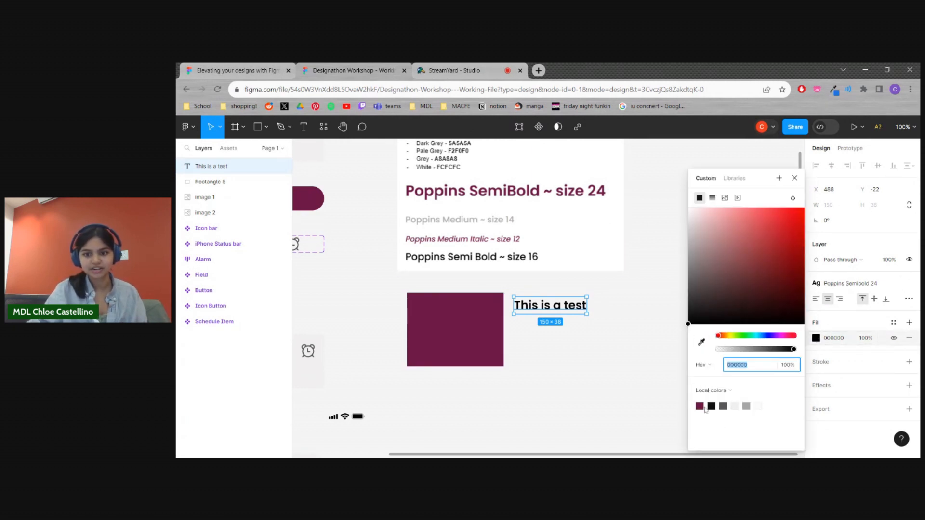
{"action": "left_click", "coordinate": [711, 406]}
{"action": "left_click", "coordinate": [535, 357]}
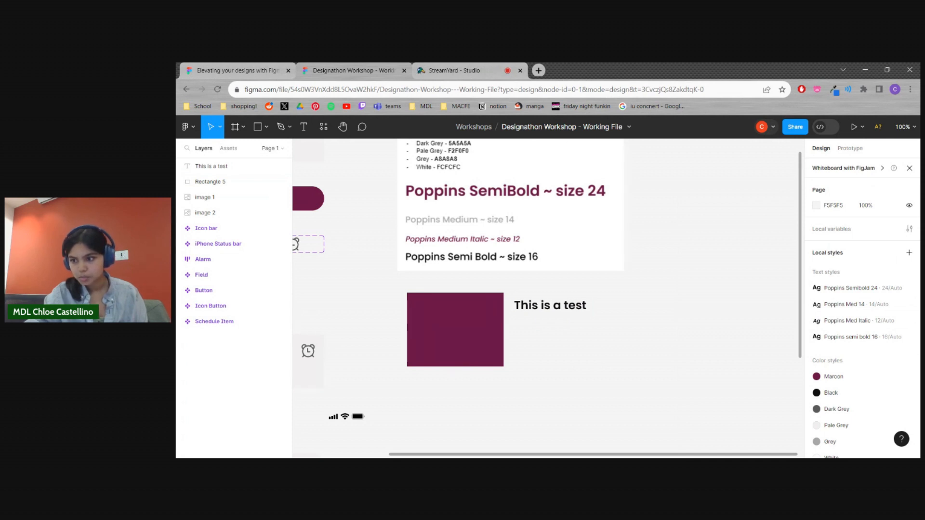
Examine the existing components on the canvas, including the Field, Button, Icon Button, Alarm, Schedule Item, iPhone Status bar and Icon bar
{"action": "left_click_drag", "start_coordinate": [581, 362], "coordinate": [729, 387]}
{"action": "left_click_drag", "start_coordinate": [508, 373], "coordinate": [515, 329]}
{"action": "left_click_drag", "start_coordinate": [521, 275], "coordinate": [513, 362]}
{"action": "key", "text": "ctrl+minus"}
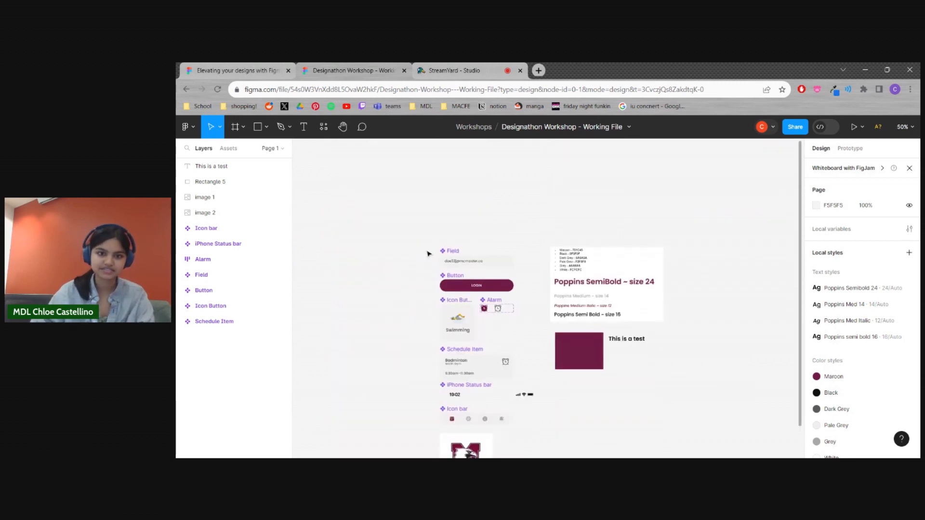
{"action": "left_click_drag", "start_coordinate": [409, 226], "coordinate": [361, 422]}
{"action": "left_click_drag", "start_coordinate": [345, 364], "coordinate": [317, 346]}
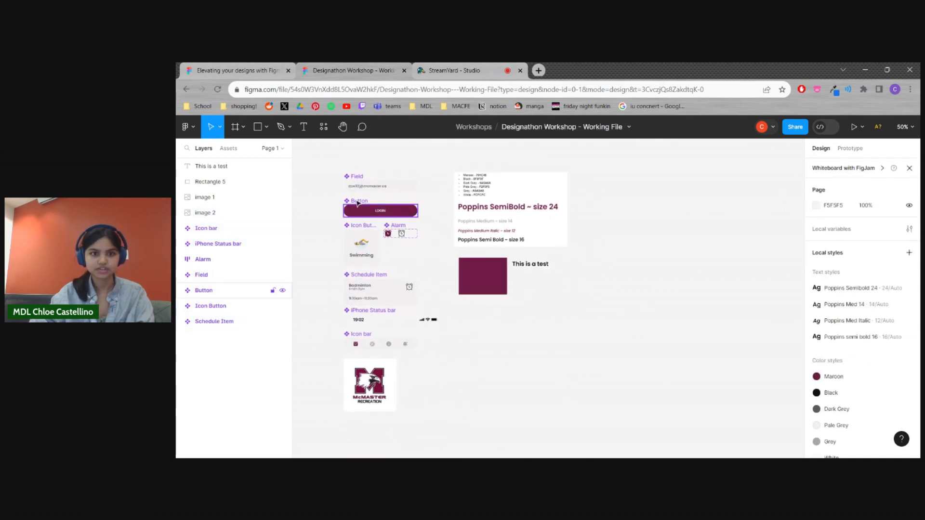
{"action": "left_click_drag", "start_coordinate": [507, 312], "coordinate": [525, 343]}
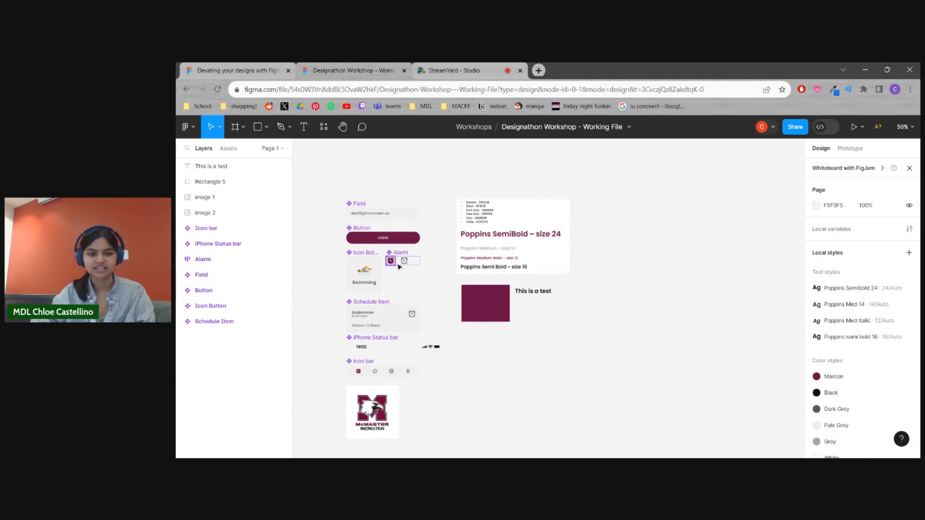
{"action": "key", "text": "shift+0"}
{"action": "left_click_drag", "start_coordinate": [409, 289], "coordinate": [643, 304]}
{"action": "left_click_drag", "start_coordinate": [558, 294], "coordinate": [537, 410]}
{"action": "left_click_drag", "start_coordinate": [530, 328], "coordinate": [495, 266]}
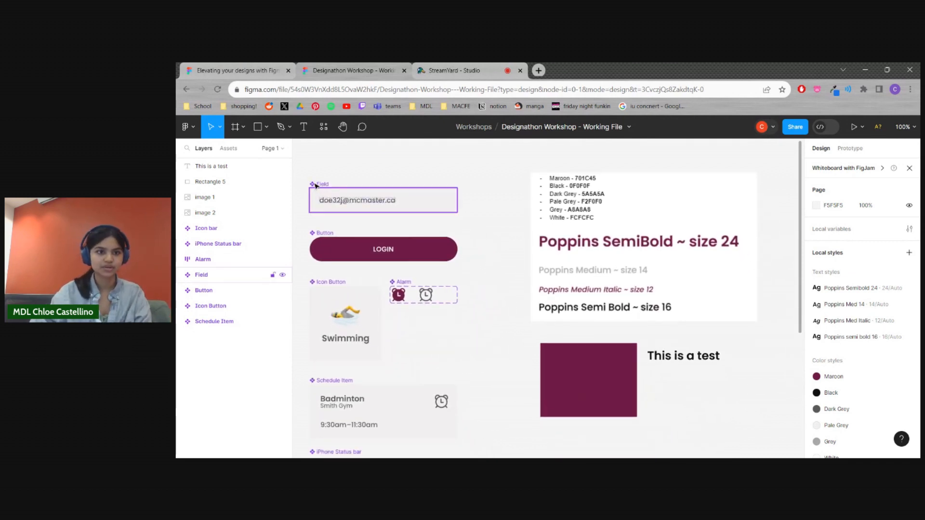
{"action": "scroll", "coordinate": [503, 309], "scroll_direction": "down", "scroll_amount": 3}
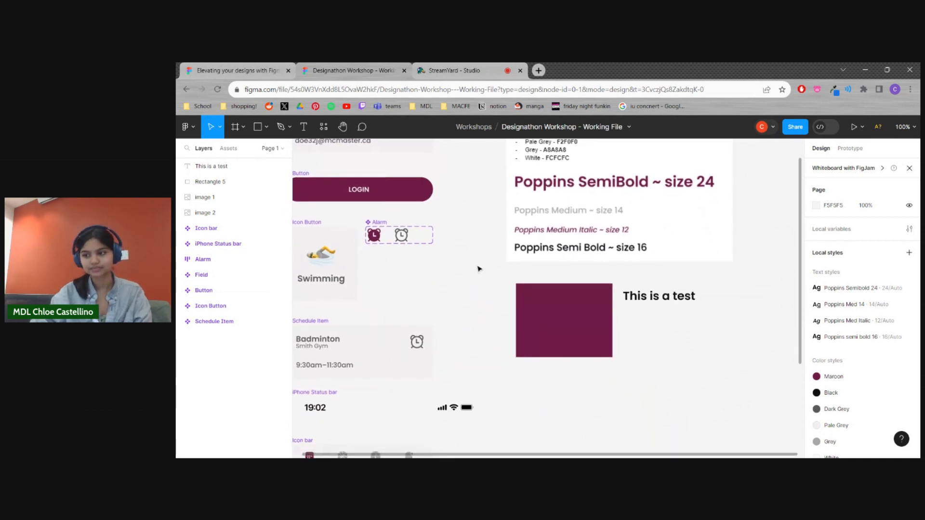
Move the "This is a test" text onto the middle of the maroon rectangle
{"action": "scroll", "coordinate": [481, 337], "scroll_direction": "right", "scroll_amount": 2}
{"action": "left_click_drag", "start_coordinate": [597, 333], "coordinate": [603, 324]}
{"action": "left_click_drag", "start_coordinate": [639, 332], "coordinate": [555, 323]}
{"action": "left_click", "coordinate": [612, 326]}
Set the fill of the "This is a test" text to the White local color
{"action": "left_click", "coordinate": [588, 317]}
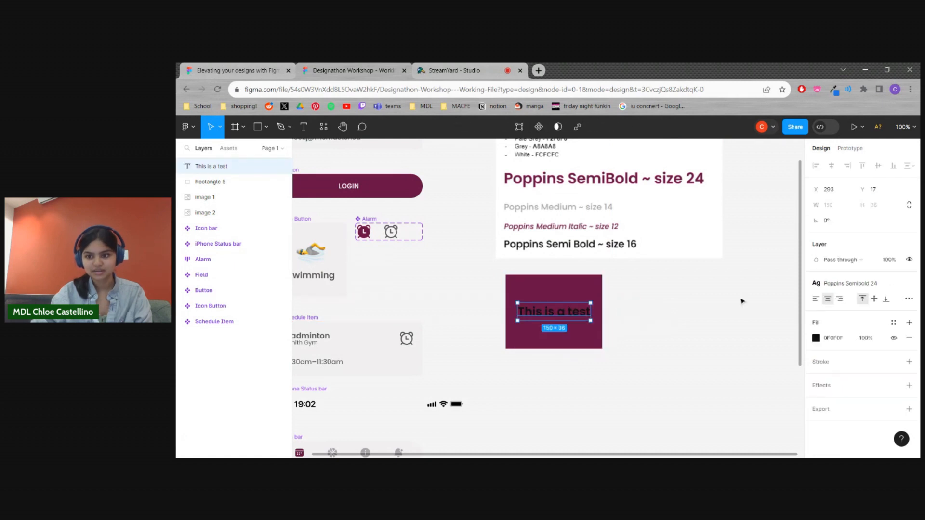
{"action": "left_click", "coordinate": [818, 338]}
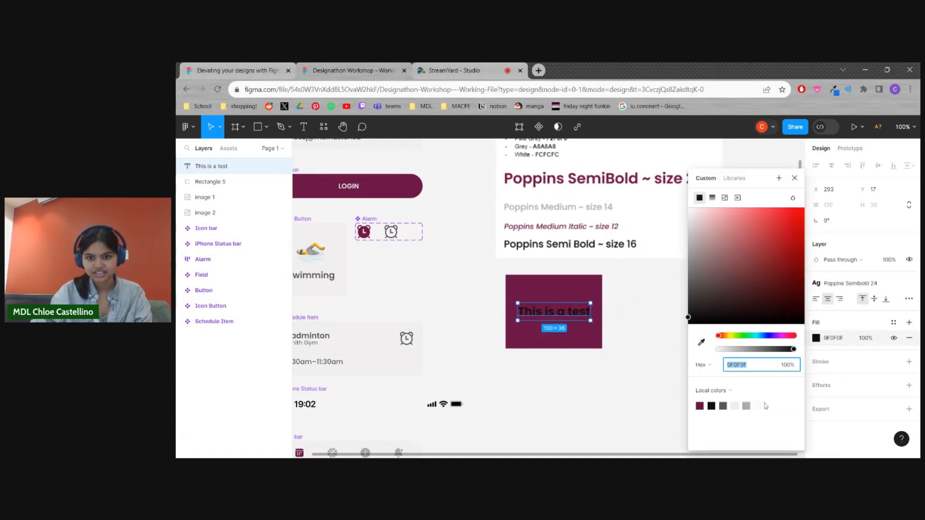
{"action": "left_click", "coordinate": [758, 405]}
{"action": "left_click", "coordinate": [640, 379]}
Combine the maroon rectangle and its text into one component and reposition it slightly below the reference image
{"action": "left_click_drag", "start_coordinate": [652, 376], "coordinate": [500, 284]}
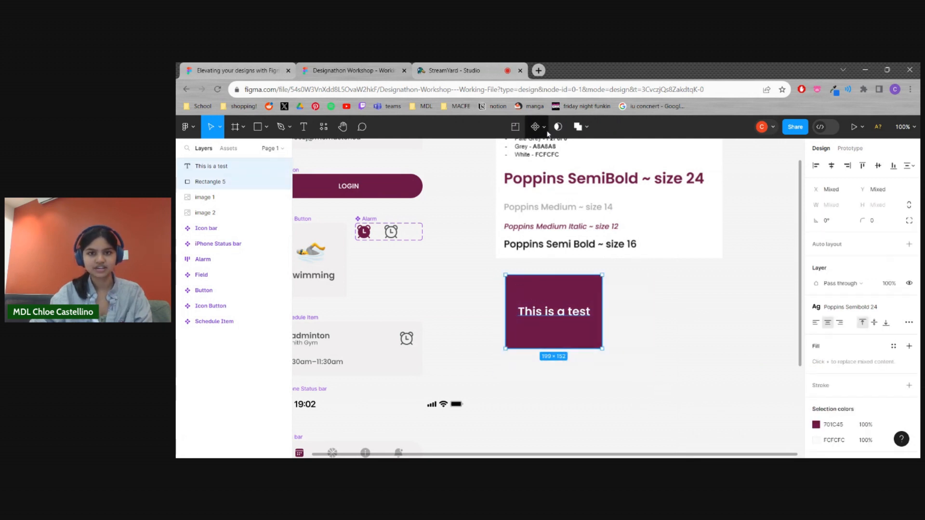
{"action": "left_click", "coordinate": [538, 129]}
{"action": "left_click", "coordinate": [653, 318]}
{"action": "left_click_drag", "start_coordinate": [579, 337], "coordinate": [617, 347]}
{"action": "left_click", "coordinate": [680, 341]}
{"action": "scroll", "coordinate": [499, 368], "scroll_direction": "left", "scroll_amount": 3}
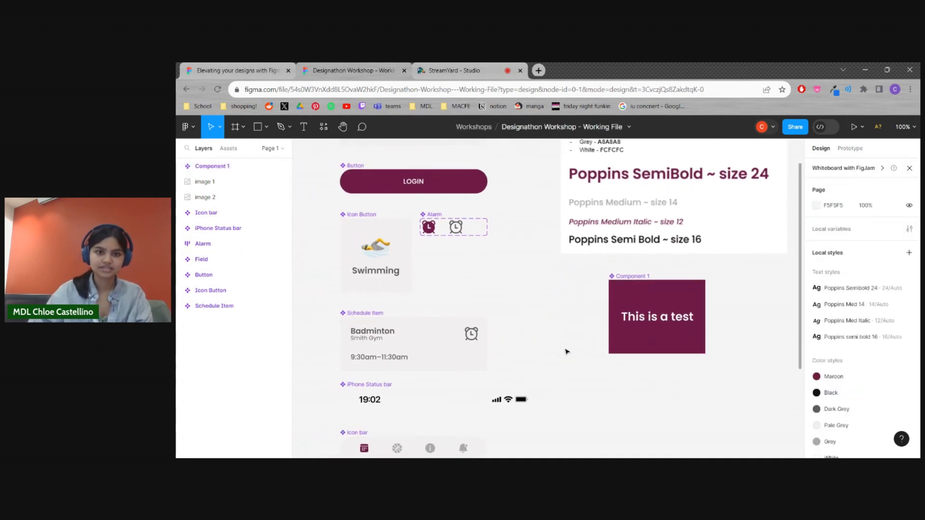
Move the "This is a test" component beneath the reference image, aligned with the image's left edge
{"action": "left_click", "coordinate": [650, 337]}
{"action": "left_click_drag", "start_coordinate": [650, 337], "coordinate": [603, 333]}
{"action": "left_click", "coordinate": [701, 341]}
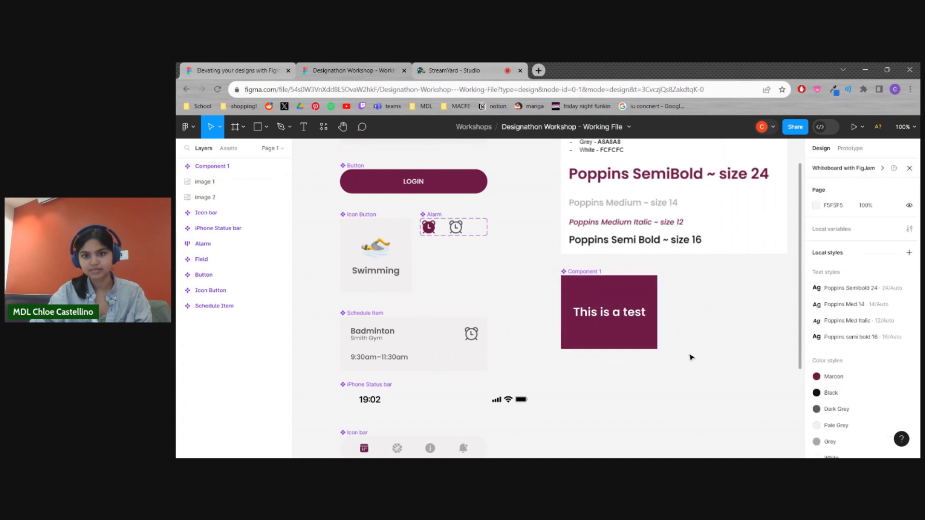
{"action": "scroll", "coordinate": [701, 340], "scroll_direction": "right", "scroll_amount": 2}
{"action": "left_click", "coordinate": [573, 338]}
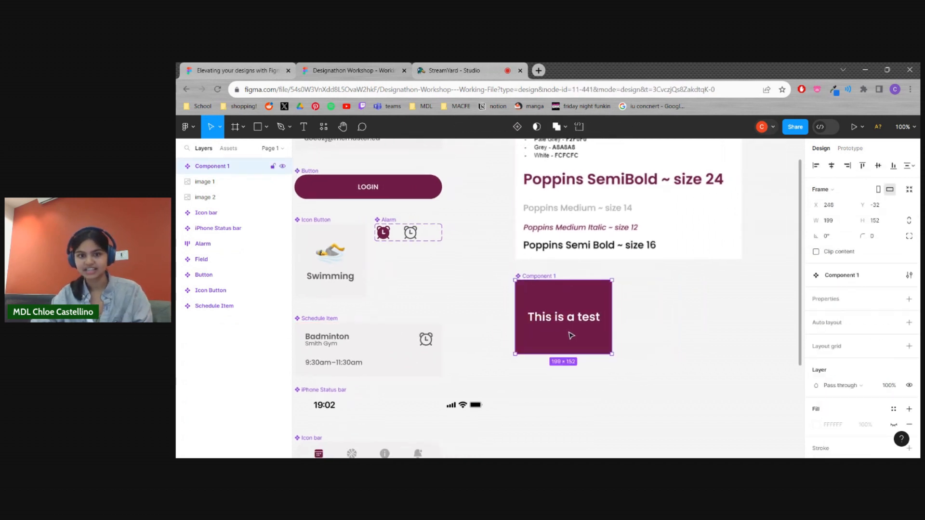
{"action": "mouse_move", "coordinate": [586, 337]}
{"action": "left_mouse_down"}
{"action": "mouse_move", "coordinate": [612, 337]}
{"action": "mouse_move", "coordinate": [578, 336]}
{"action": "left_mouse_up"}
{"action": "left_click", "coordinate": [643, 337]}
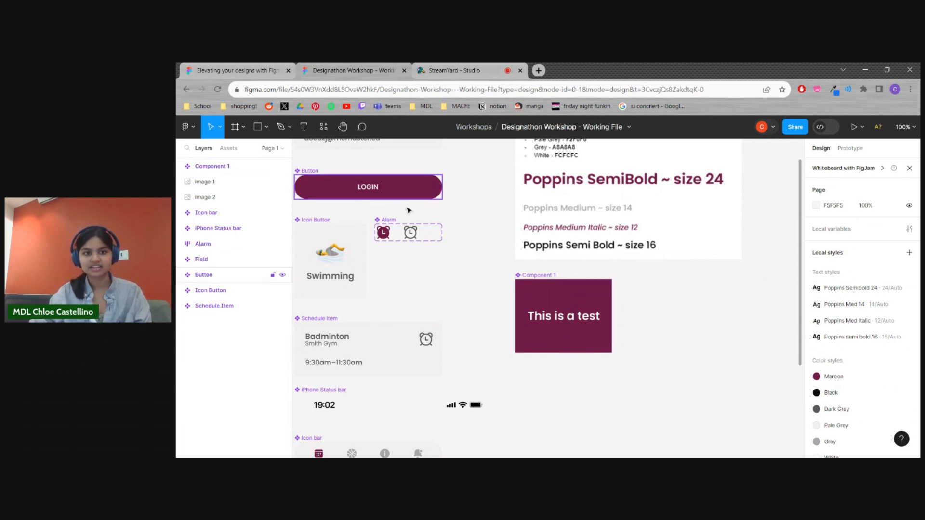
Duplicate the "This is a test" component and place the copy just to the right of the original
{"action": "left_click_drag", "start_coordinate": [490, 312], "coordinate": [499, 334]}
{"action": "left_click", "coordinate": [617, 373]}
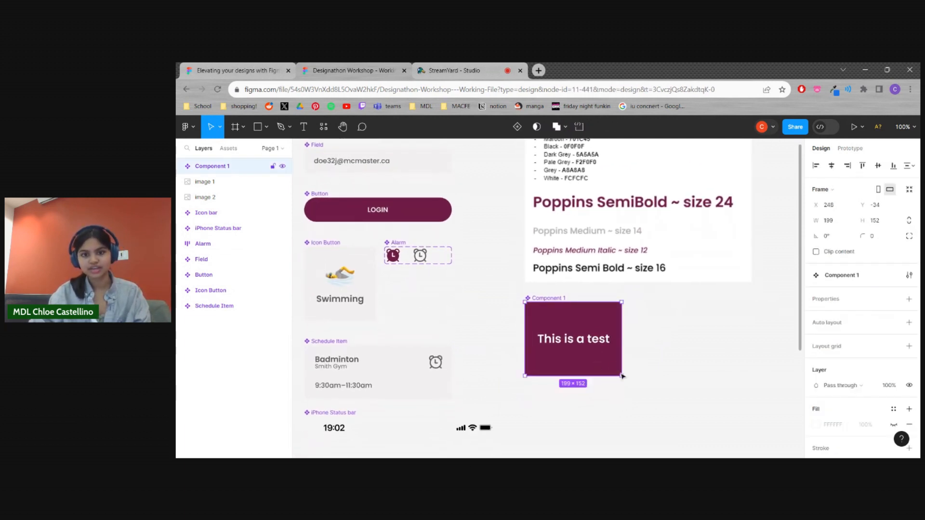
{"action": "left_click", "coordinate": [638, 371]}
{"action": "left_click", "coordinate": [588, 364]}
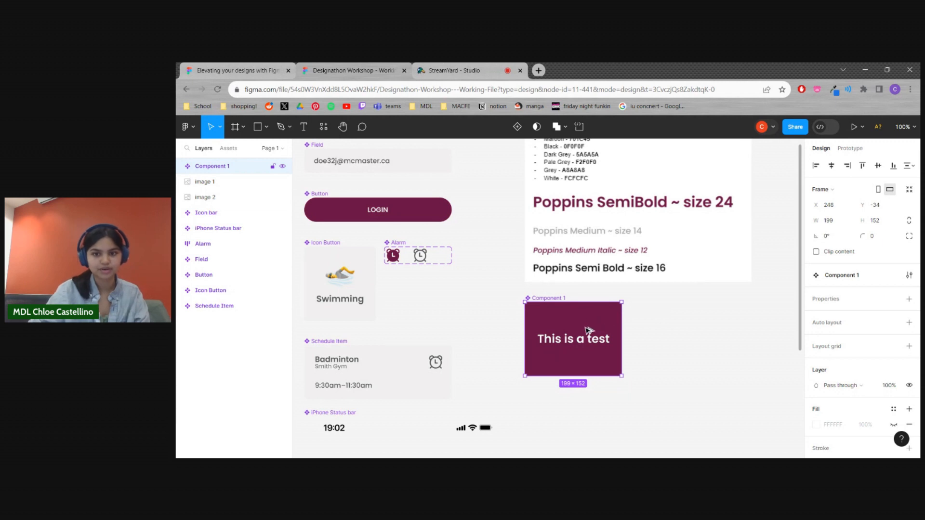
{"action": "left_click_drag", "start_coordinate": [594, 327], "coordinate": [700, 330]}
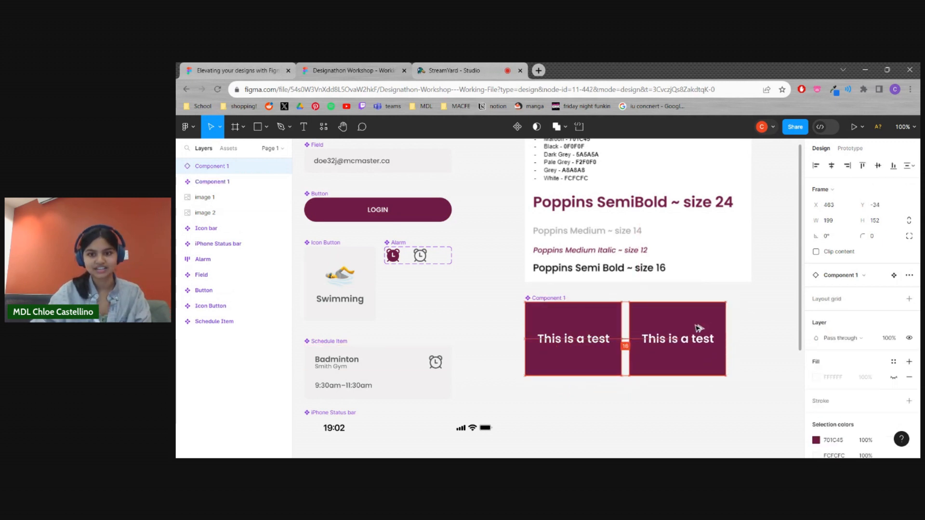
{"action": "left_click", "coordinate": [646, 408]}
{"action": "left_click_drag", "start_coordinate": [621, 403], "coordinate": [594, 372]}
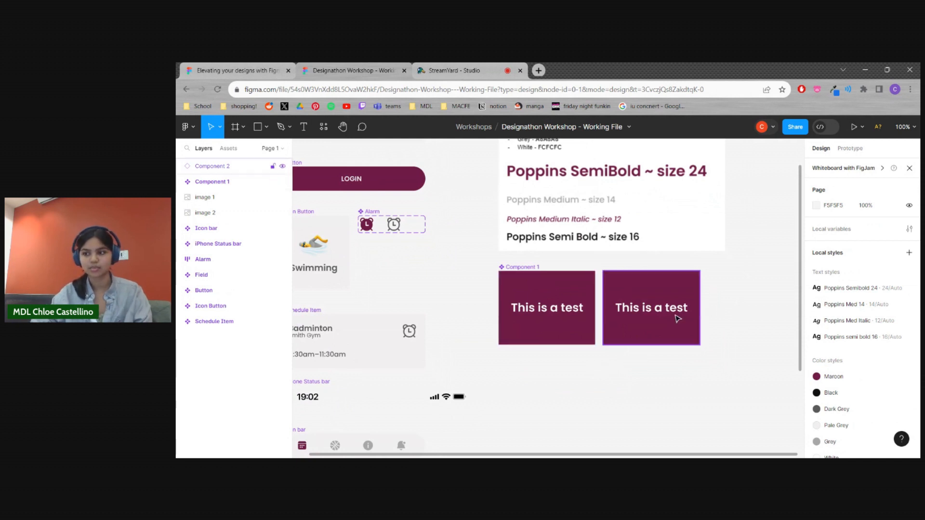
{"action": "left_click_drag", "start_coordinate": [642, 331], "coordinate": [645, 331]}
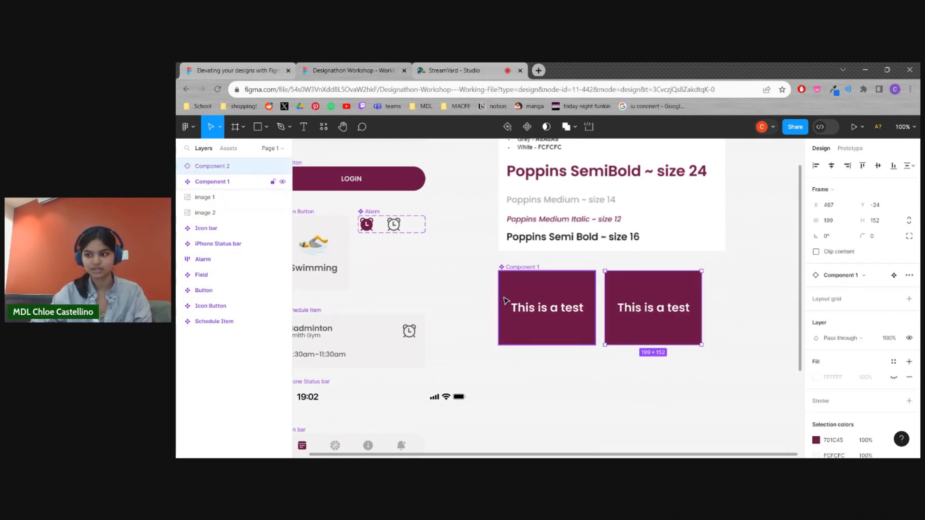
Set the fill of the rectangle inside the main test component to the Dark Grey local color (5A5A5A)
{"action": "left_click", "coordinate": [609, 388]}
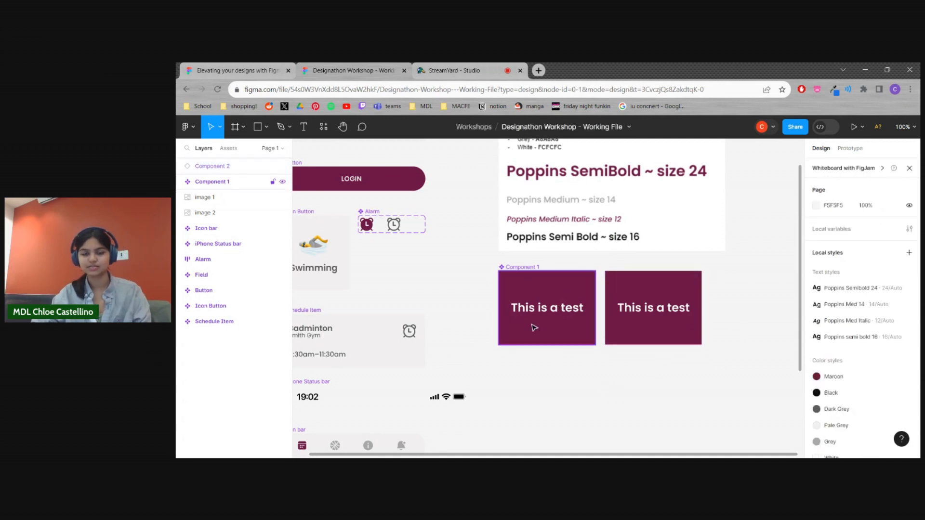
{"action": "left_click", "coordinate": [546, 331]}
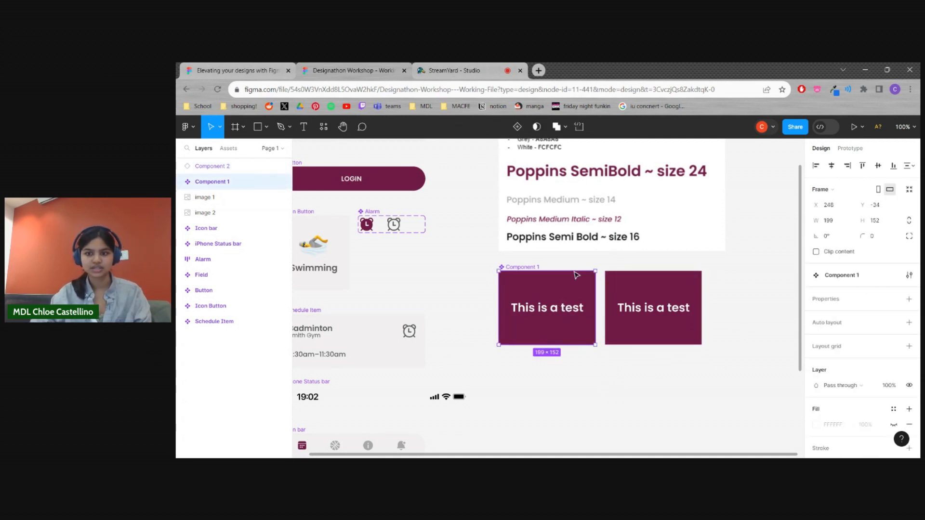
{"action": "double_click", "coordinate": [552, 288]}
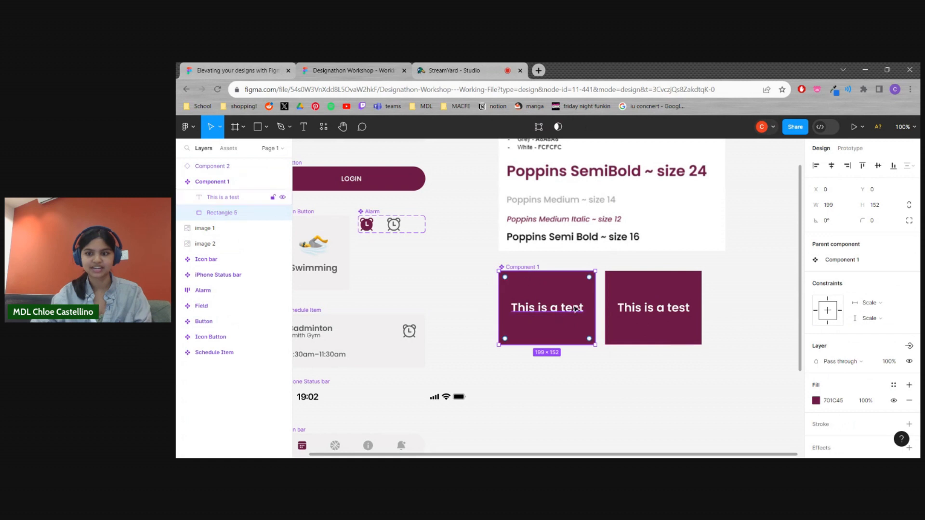
{"action": "left_click", "coordinate": [817, 400]}
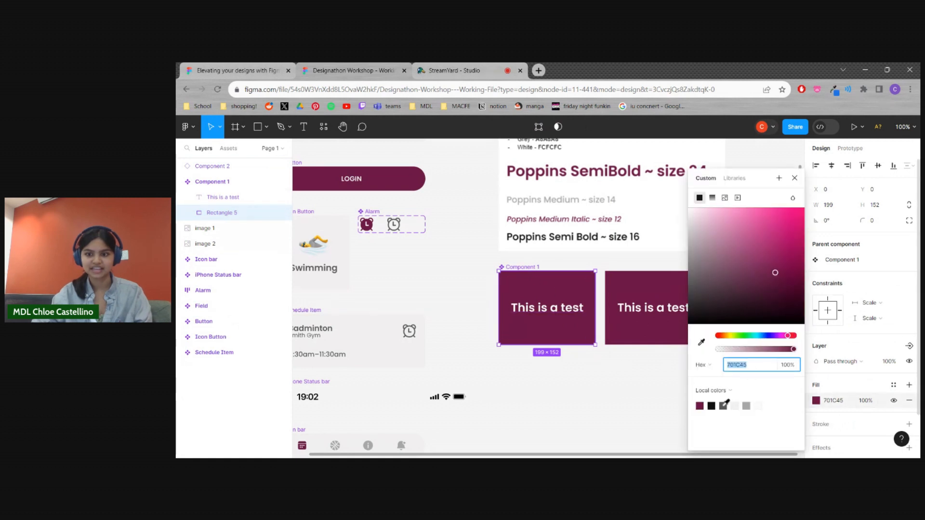
{"action": "left_click", "coordinate": [723, 406]}
{"action": "left_click", "coordinate": [646, 401]}
Override the background color of the component copy with the Maroon local color (701C45) and shift the copy further right
{"action": "left_click", "coordinate": [688, 331]}
{"action": "left_click_drag", "start_coordinate": [690, 328], "coordinate": [691, 330]}
{"action": "left_click", "coordinate": [675, 370]}
{"action": "left_click", "coordinate": [666, 328]}
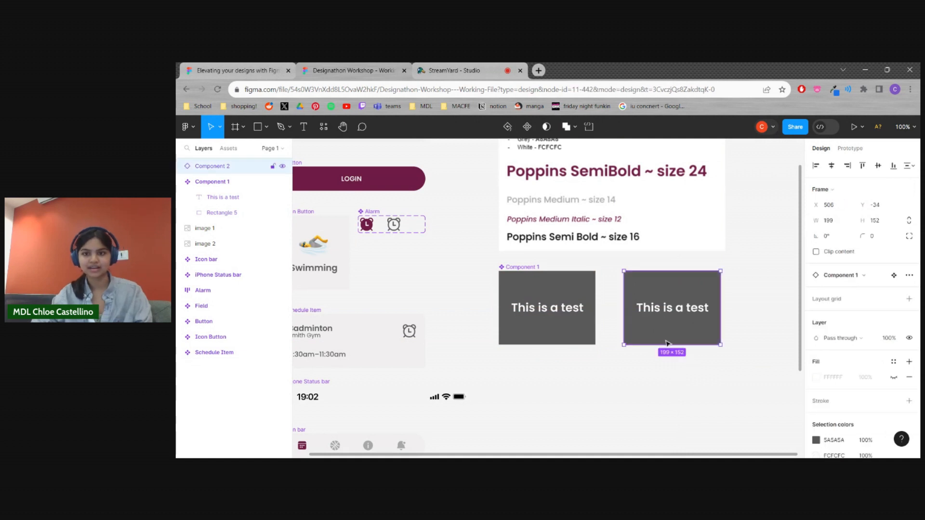
{"action": "left_click_drag", "start_coordinate": [630, 326], "coordinate": [623, 326]}
{"action": "left_click", "coordinate": [816, 440]}
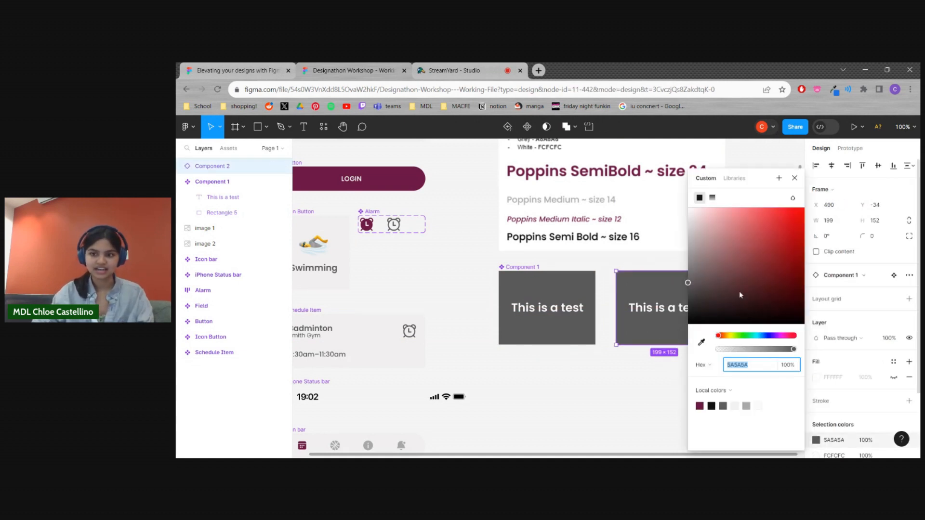
{"action": "left_click", "coordinate": [701, 405]}
{"action": "left_click", "coordinate": [632, 384]}
{"action": "left_click_drag", "start_coordinate": [646, 333], "coordinate": [686, 330]}
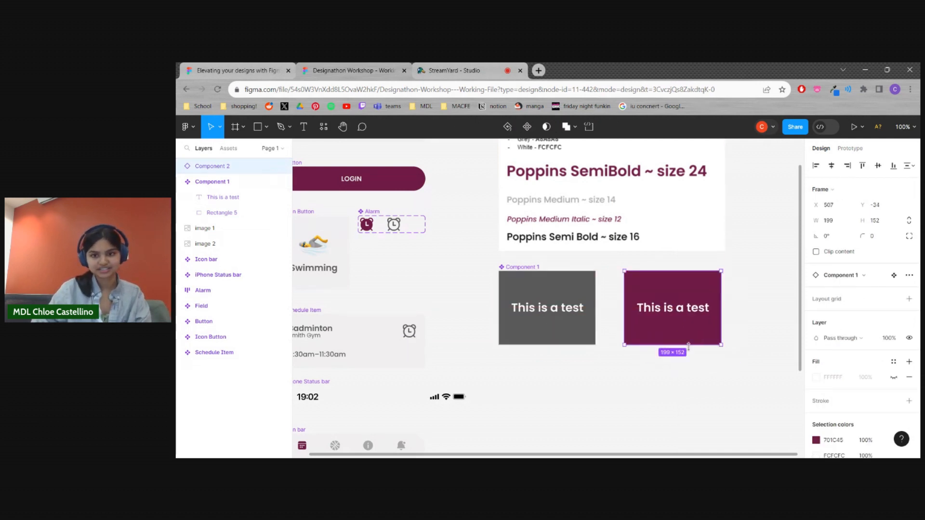
{"action": "left_click", "coordinate": [657, 378]}
Move the maroon copy close beside the dark grey main component, leaving only a narrow gap between them
{"action": "left_click_drag", "start_coordinate": [572, 380], "coordinate": [604, 378]}
{"action": "scroll", "coordinate": [605, 378], "scroll_direction": "left", "scroll_amount": 3}
{"action": "scroll", "coordinate": [605, 378], "scroll_direction": "down", "scroll_amount": 3}
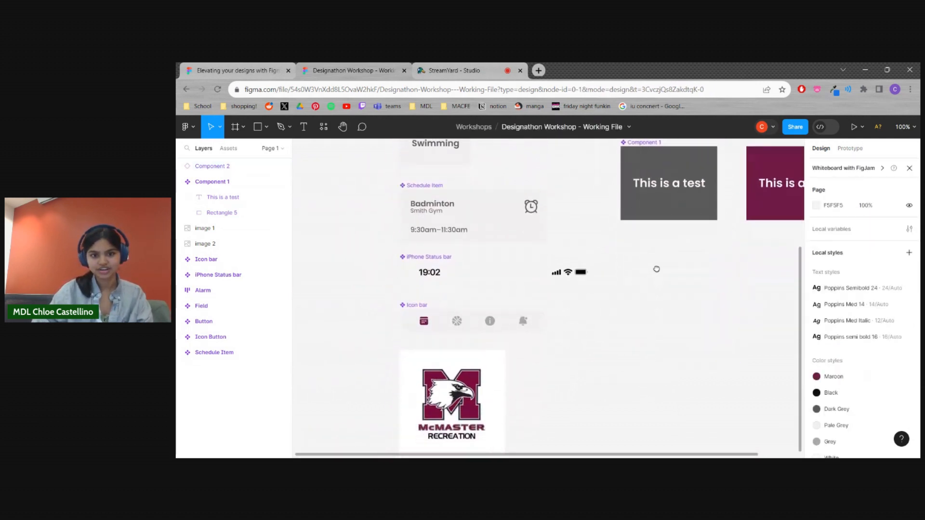
{"action": "scroll", "coordinate": [608, 366], "scroll_direction": "up", "scroll_amount": 3}
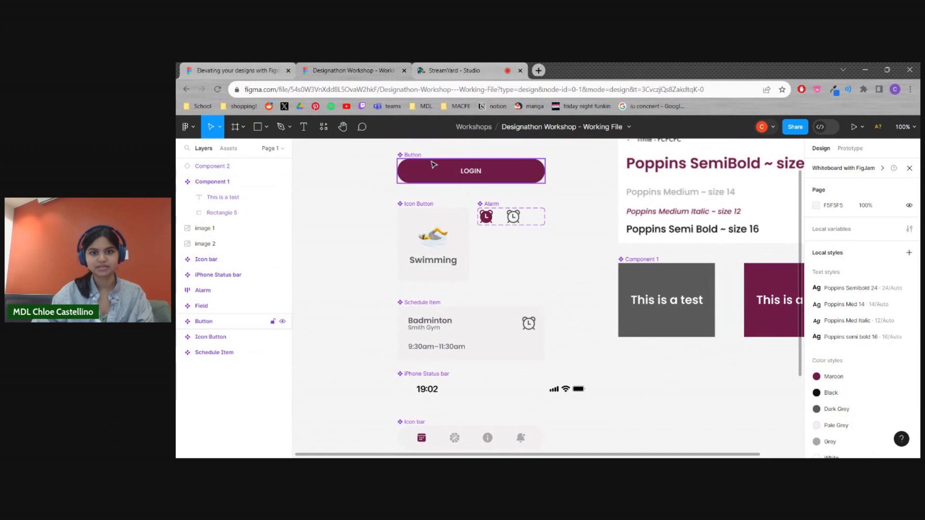
{"action": "scroll", "coordinate": [530, 260], "scroll_direction": "up", "scroll_amount": 3}
{"action": "scroll", "coordinate": [531, 261], "scroll_direction": "right", "scroll_amount": 5}
{"action": "scroll", "coordinate": [428, 314], "scroll_direction": "left", "scroll_amount": 2}
{"action": "scroll", "coordinate": [429, 313], "scroll_direction": "down", "scroll_amount": 1}
{"action": "left_click", "coordinate": [627, 342]}
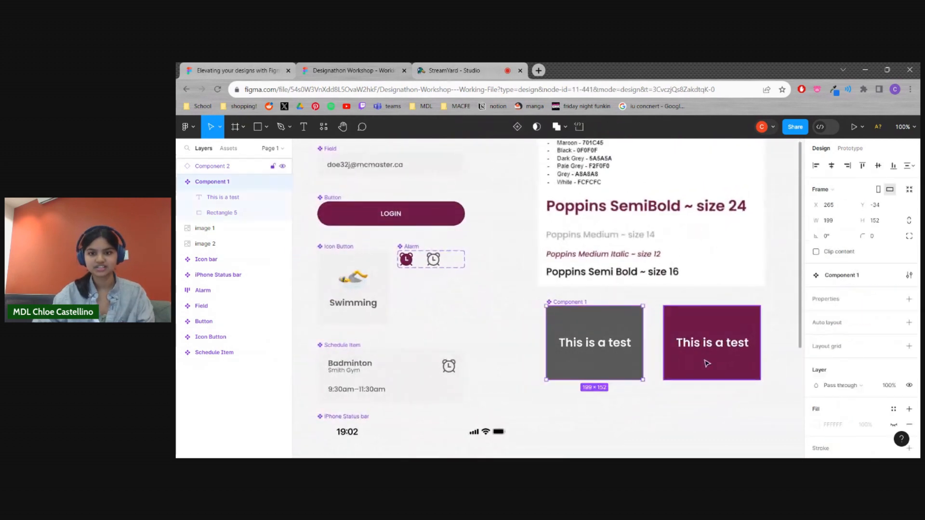
{"action": "left_click_drag", "start_coordinate": [708, 365], "coordinate": [692, 366]}
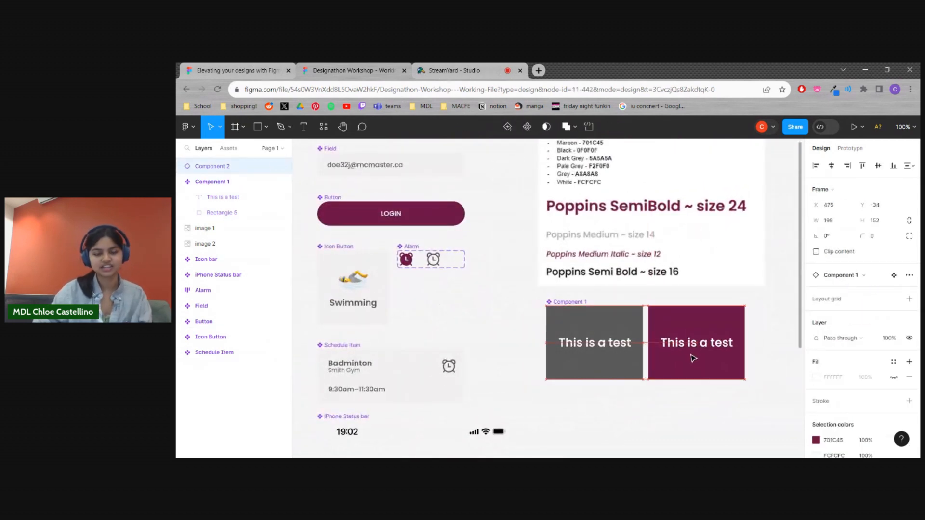
{"action": "left_click", "coordinate": [700, 409]}
Add an iPhone SE frame (320 × 568) on the empty canvas to the right of the reference image
{"action": "scroll", "coordinate": [496, 319], "scroll_direction": "up", "scroll_amount": 1}
{"action": "scroll", "coordinate": [497, 319], "scroll_direction": "left", "scroll_amount": 1}
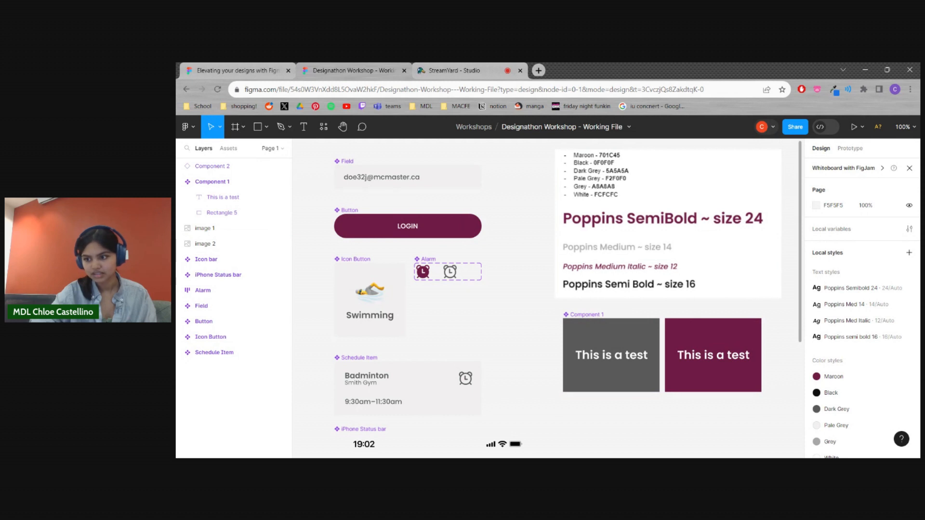
{"action": "scroll", "coordinate": [485, 296], "scroll_direction": "down", "scroll_amount": 1}
{"action": "scroll", "coordinate": [485, 295], "scroll_direction": "right", "scroll_amount": 1}
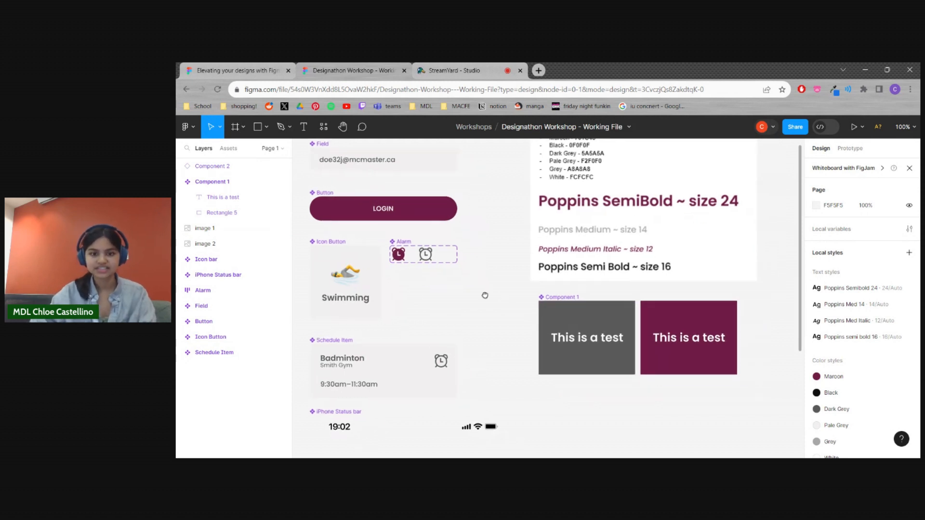
{"action": "key", "text": "minus"}
{"action": "scroll", "coordinate": [501, 313], "scroll_direction": "right", "scroll_amount": 4}
{"action": "scroll", "coordinate": [501, 313], "scroll_direction": "down", "scroll_amount": 1}
{"action": "scroll", "coordinate": [494, 345], "scroll_direction": "right", "scroll_amount": 1}
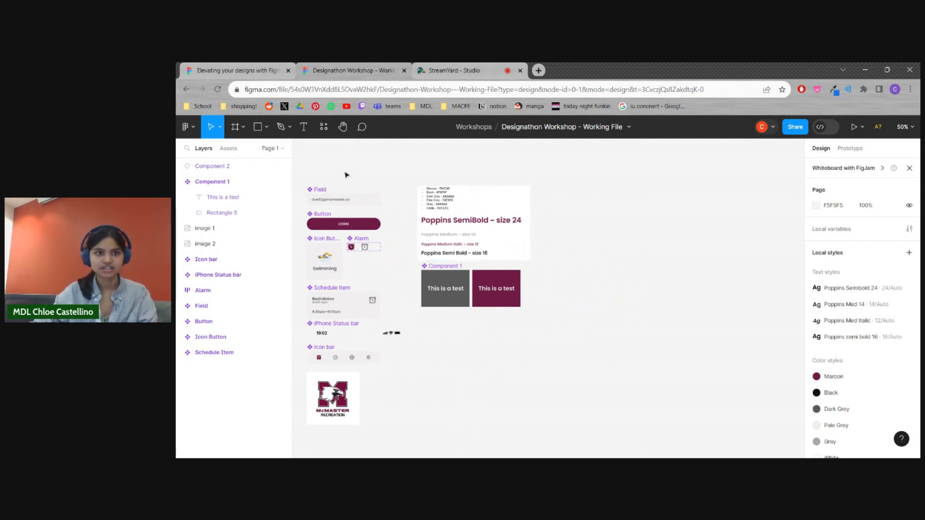
{"action": "left_click", "coordinate": [236, 128]}
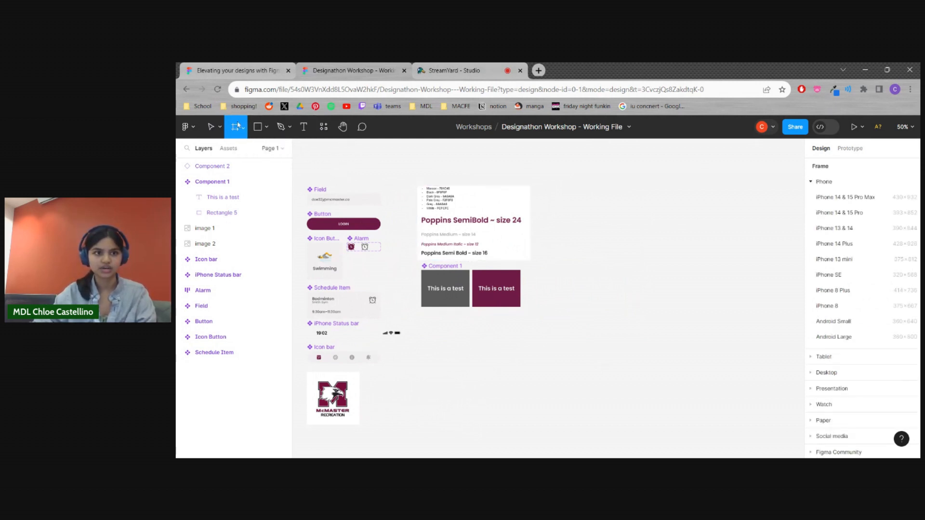
{"action": "left_click", "coordinate": [241, 129]}
{"action": "left_click", "coordinate": [242, 128]}
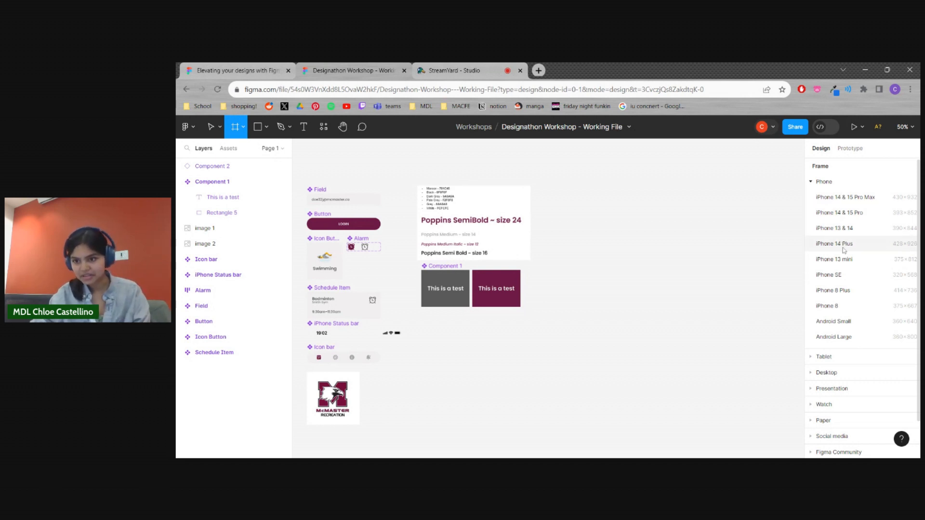
{"action": "left_click", "coordinate": [855, 280]}
{"action": "left_click_drag", "start_coordinate": [593, 277], "coordinate": [654, 291]}
{"action": "left_click", "coordinate": [692, 299]}
{"action": "scroll", "coordinate": [696, 306], "scroll_direction": "left", "scroll_amount": 1}
{"action": "left_click", "coordinate": [708, 318]}
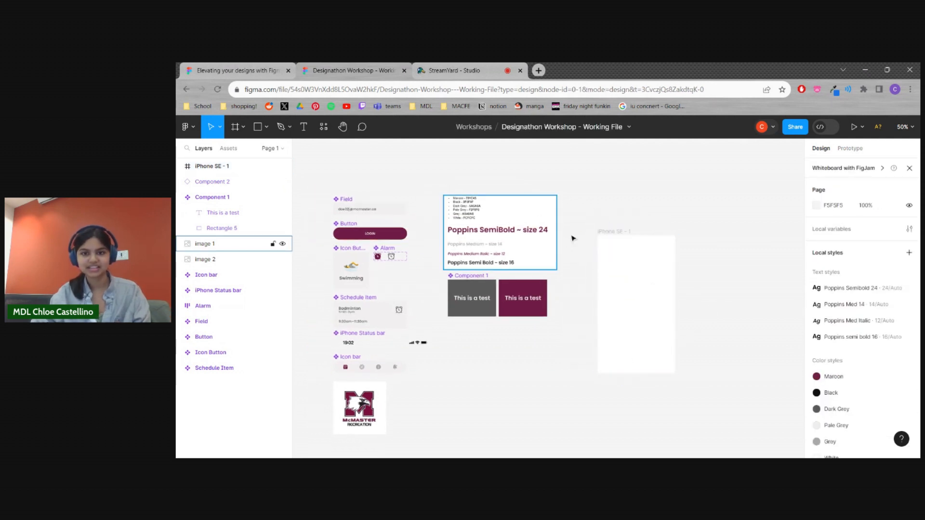
Rename the iPhone SE frame as Login
{"action": "left_click", "coordinate": [626, 232]}
{"action": "left_click", "coordinate": [708, 311]}
{"action": "left_click", "coordinate": [619, 246]}
{"action": "double_click", "coordinate": [620, 232]}
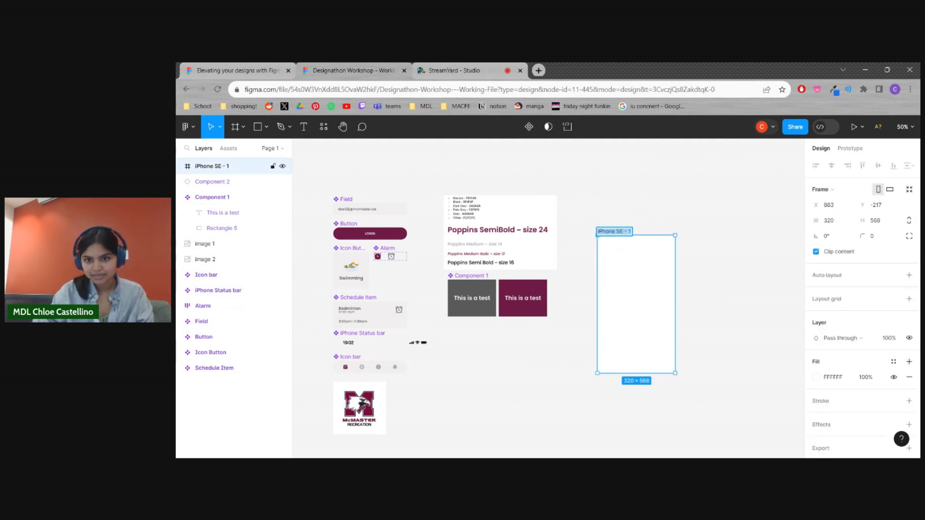
{"action": "key", "text": "BackSpace"}
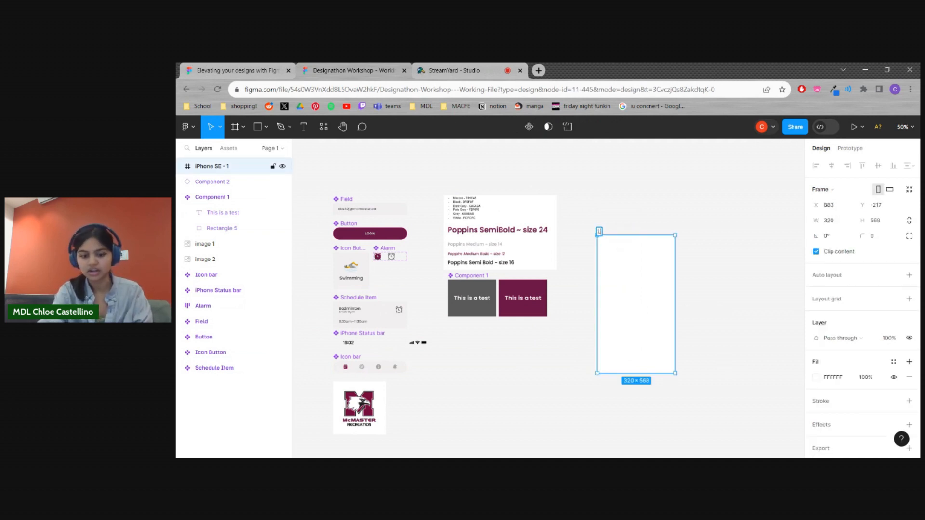
{"action": "type", "text": "Login"}
{"action": "key", "text": "Return"}
{"action": "left_click", "coordinate": [652, 211]}
Move the Login frame slightly up and to the right, to X 913 and Y -279
{"action": "left_click_drag", "start_coordinate": [643, 299], "coordinate": [650, 285]}
{"action": "left_click", "coordinate": [716, 283]}
{"action": "left_click_drag", "start_coordinate": [718, 293], "coordinate": [692, 291]}
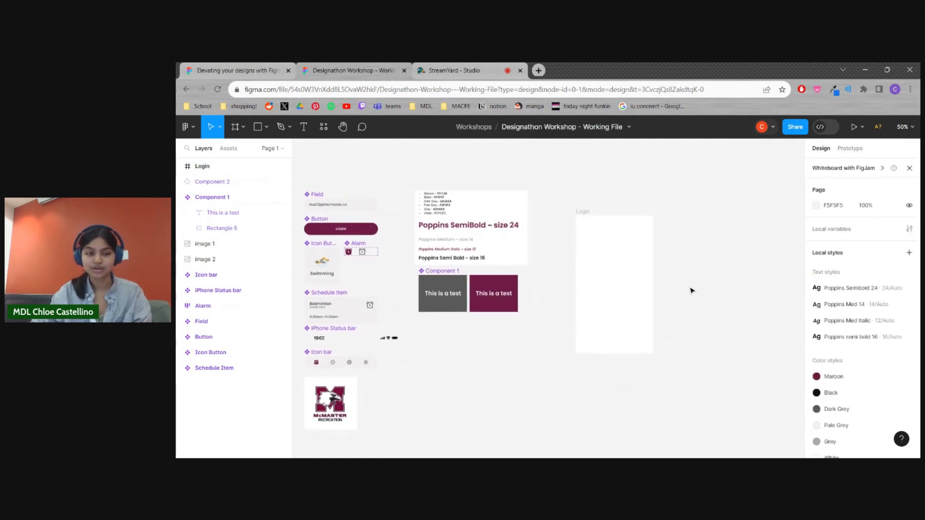
{"action": "scroll", "coordinate": [688, 298], "scroll_direction": "down", "scroll_amount": 2}
Duplicate the Login frame twice so that three equal phone frames stand in a row
{"action": "left_click", "coordinate": [620, 276]}
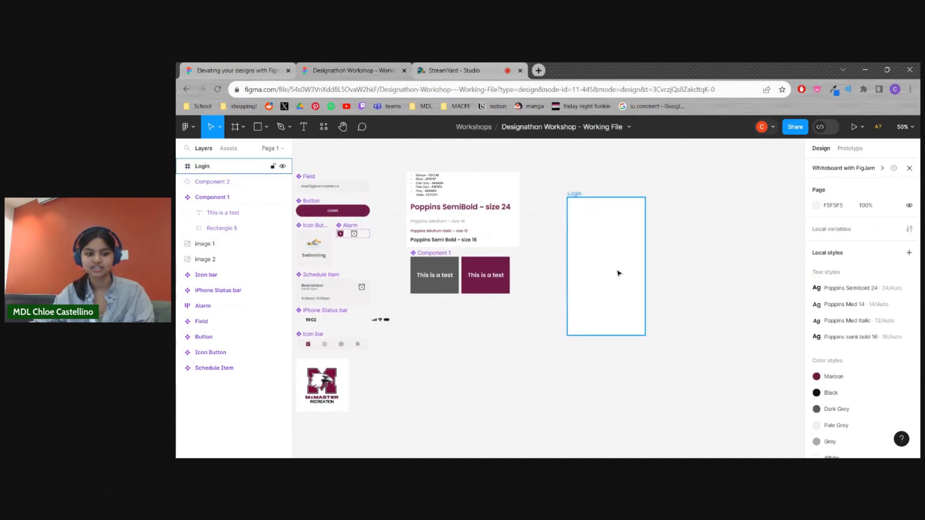
{"action": "left_click", "coordinate": [619, 273]}
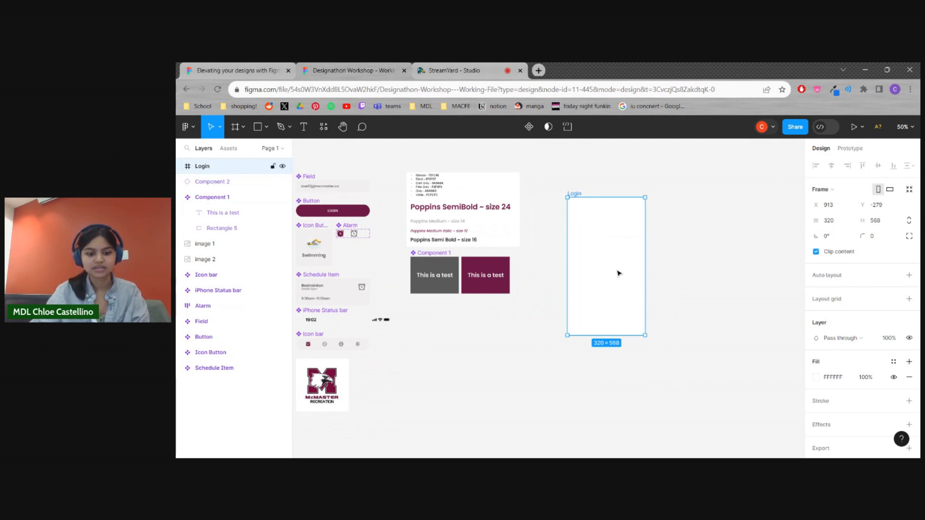
{"action": "key", "text": "ctrl+d"}
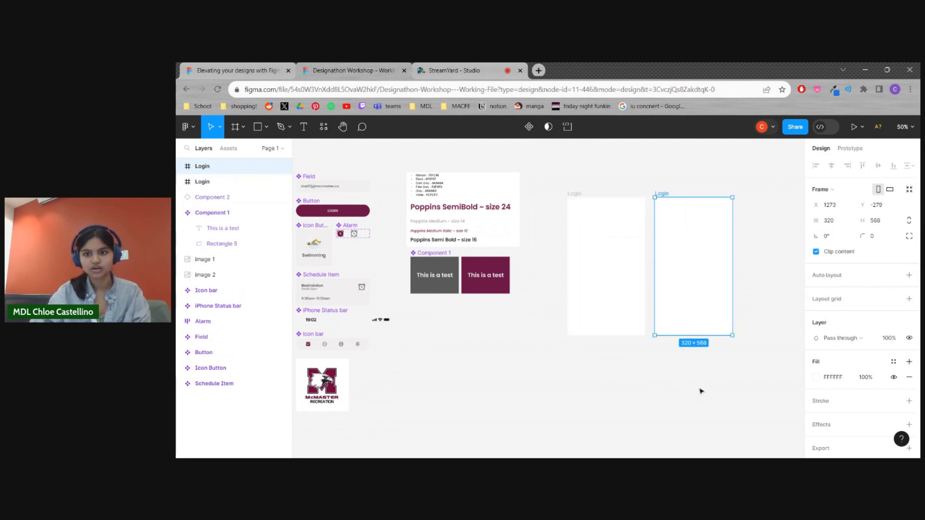
{"action": "scroll", "coordinate": [702, 391], "scroll_direction": "right", "scroll_amount": 3}
{"action": "key", "text": "ctrl+d"}
Rename the middle phone frame as Home
{"action": "left_click", "coordinate": [605, 344]}
{"action": "left_click", "coordinate": [559, 335]}
{"action": "left_click", "coordinate": [612, 319]}
{"action": "left_click", "coordinate": [561, 312]}
{"action": "left_click", "coordinate": [608, 309]}
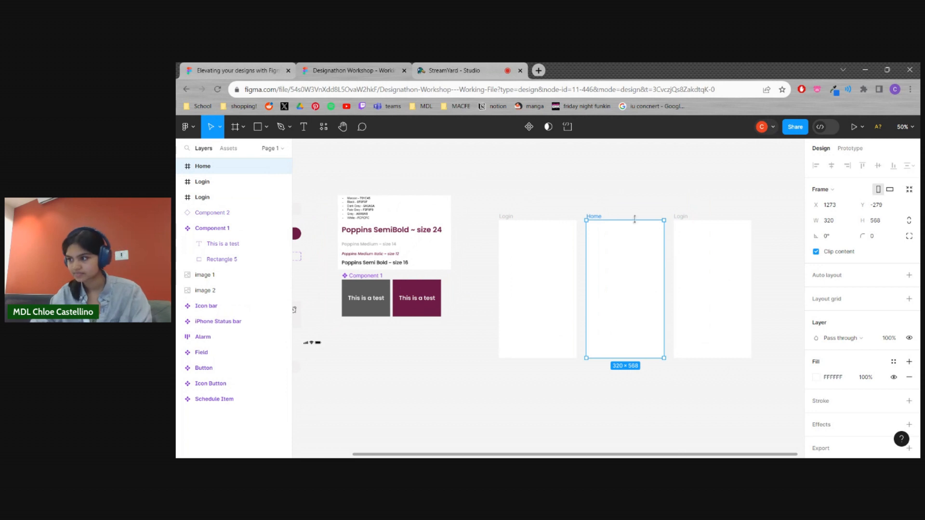
Rename the third phone frame as Schedule
{"action": "left_click", "coordinate": [687, 219]}
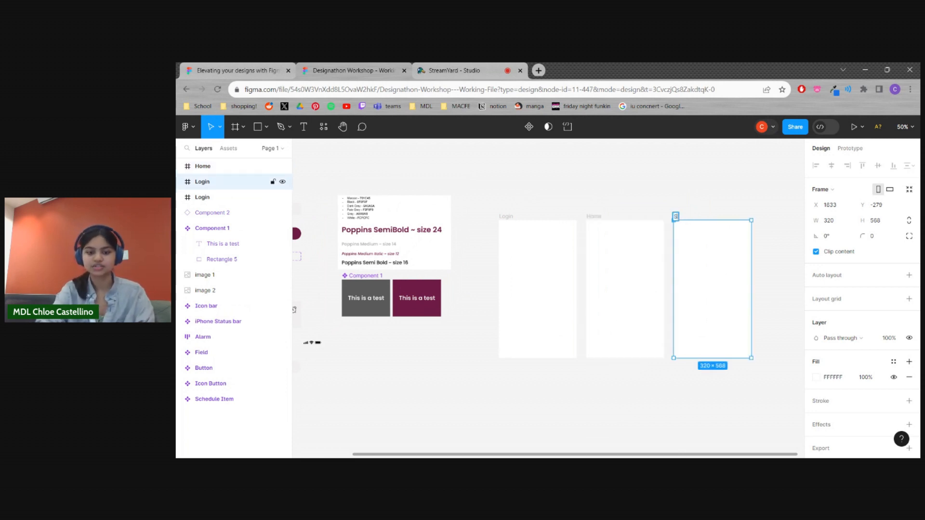
{"action": "key", "text": "Return"}
{"action": "left_click_drag", "start_coordinate": [631, 171], "coordinate": [706, 164]}
{"action": "left_click", "coordinate": [682, 176]}
{"action": "left_click_drag", "start_coordinate": [543, 387], "coordinate": [551, 385]}
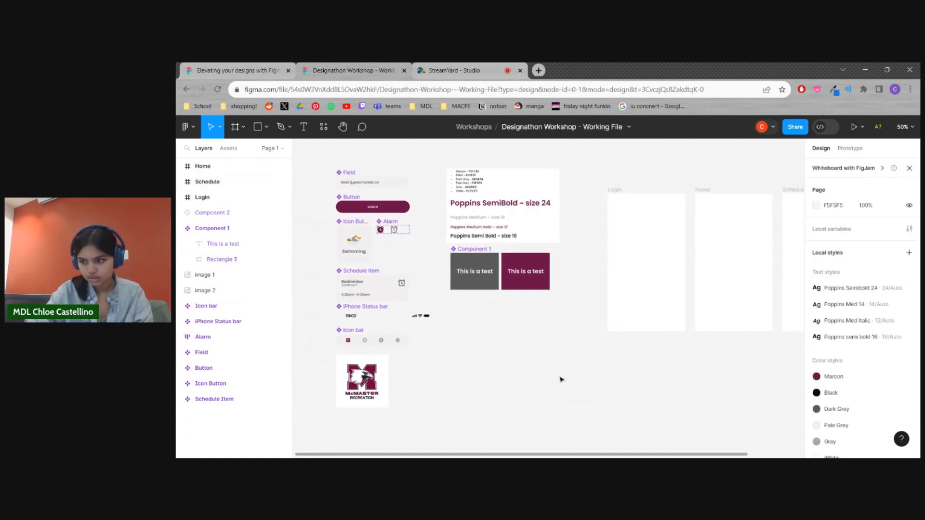
{"action": "left_click_drag", "start_coordinate": [577, 339], "coordinate": [583, 340]}
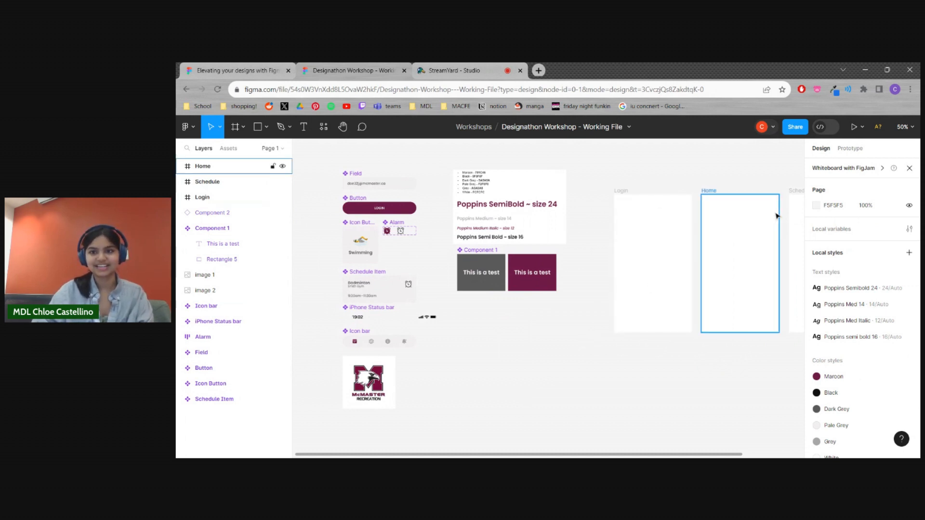
Place a copy of the iPhone Status bar component in the Login frame at X 0, Y 0
{"action": "scroll", "coordinate": [781, 212], "scroll_direction": "right", "scroll_amount": 3}
{"action": "scroll", "coordinate": [713, 177], "scroll_direction": "right", "scroll_amount": 2}
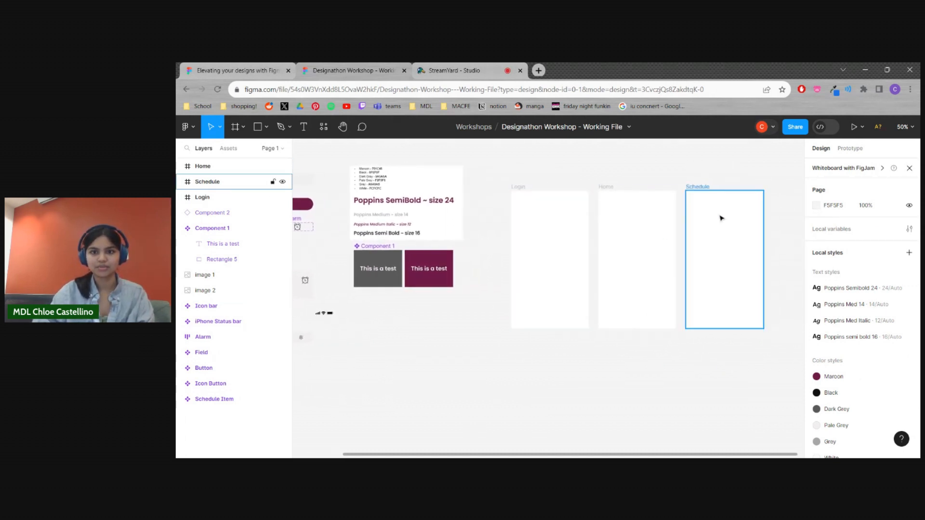
{"action": "scroll", "coordinate": [630, 176], "scroll_direction": "left", "scroll_amount": 4}
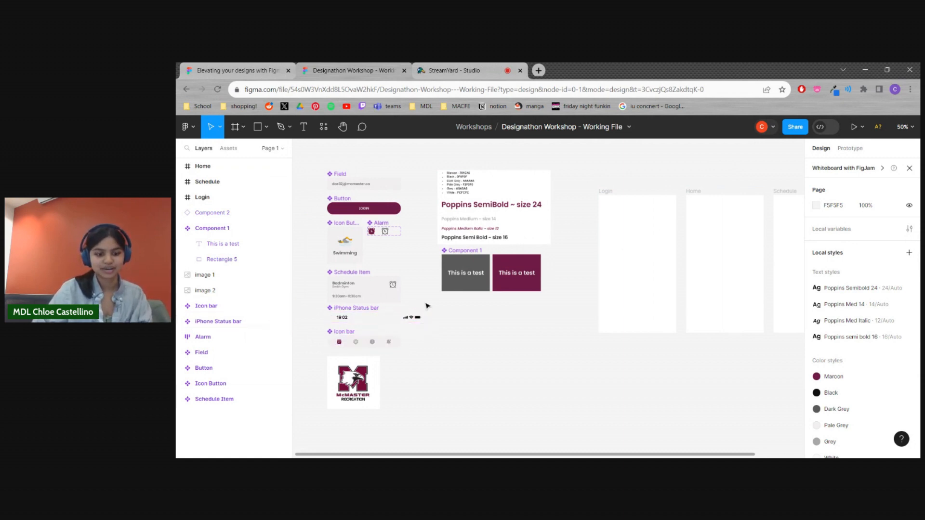
{"action": "left_click_drag", "start_coordinate": [393, 322], "coordinate": [664, 207]}
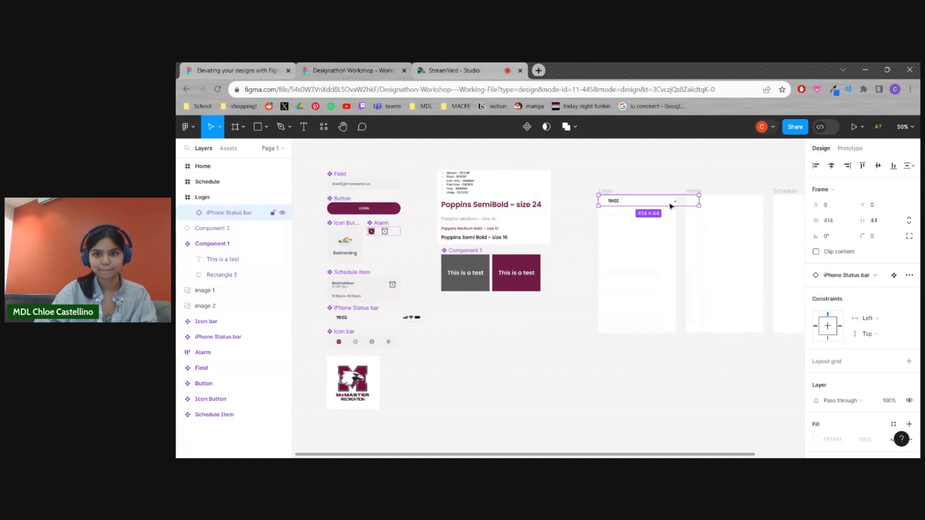
{"action": "scroll", "coordinate": [646, 195], "scroll_direction": "up", "scroll_amount": 1}
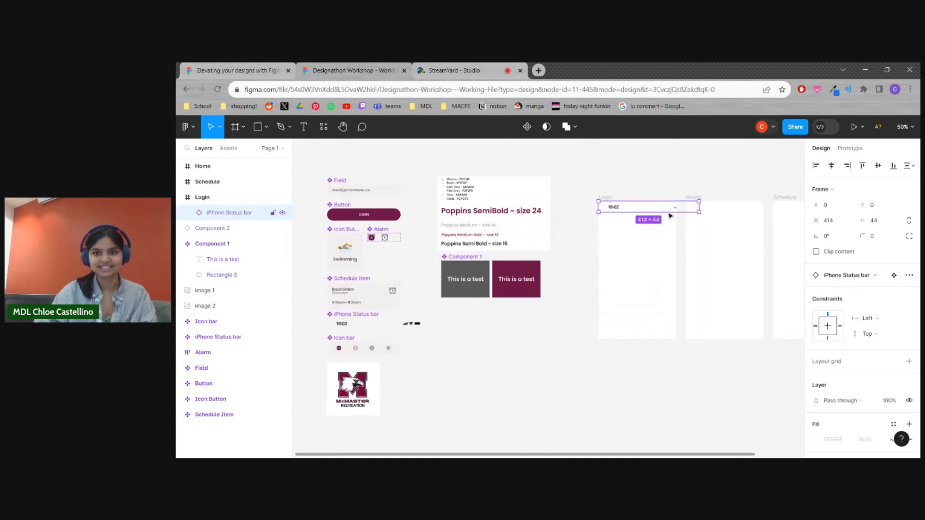
{"action": "scroll", "coordinate": [632, 222], "scroll_direction": "right", "scroll_amount": 4}
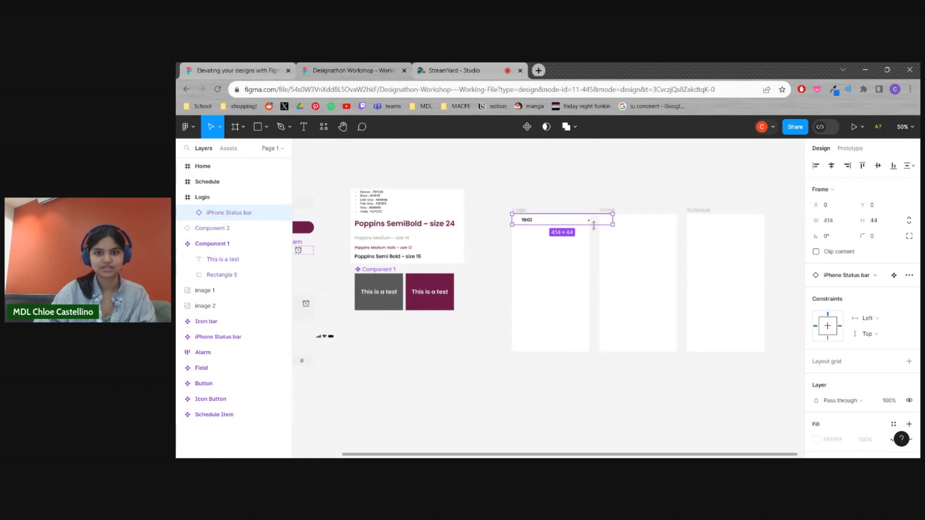
Narrow the Login frame's status bar to a width of 320 so it fits the frame
{"action": "left_click_drag", "start_coordinate": [613, 224], "coordinate": [591, 224]}
{"action": "left_click", "coordinate": [572, 196]}
{"action": "scroll", "coordinate": [565, 228], "scroll_direction": "down", "scroll_amount": 1}
{"action": "scroll", "coordinate": [566, 232], "scroll_direction": "up", "scroll_amount": 1}
Copy the Login frame's status bar to the top of the Home and Schedule frames
{"action": "left_click", "coordinate": [562, 217]}
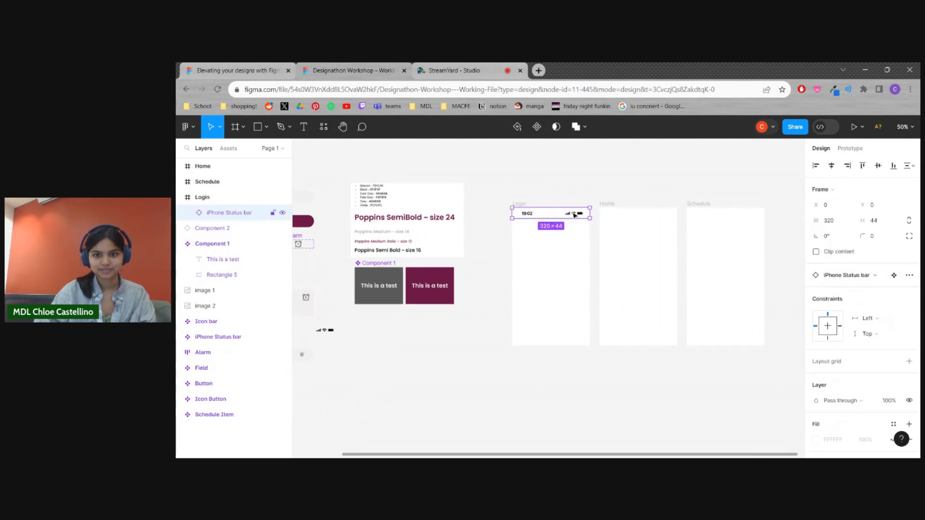
{"action": "left_click", "coordinate": [579, 376]}
{"action": "left_click", "coordinate": [574, 212]}
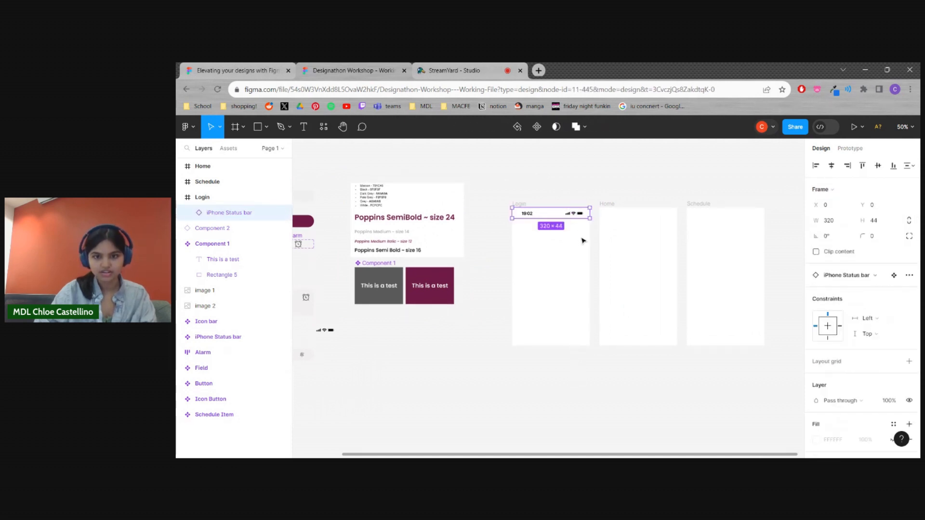
{"action": "left_click_drag", "start_coordinate": [578, 213], "coordinate": [742, 214]}
{"action": "left_click", "coordinate": [641, 187]}
{"action": "left_click", "coordinate": [703, 192]}
{"action": "left_click_drag", "start_coordinate": [693, 352], "coordinate": [647, 357]}
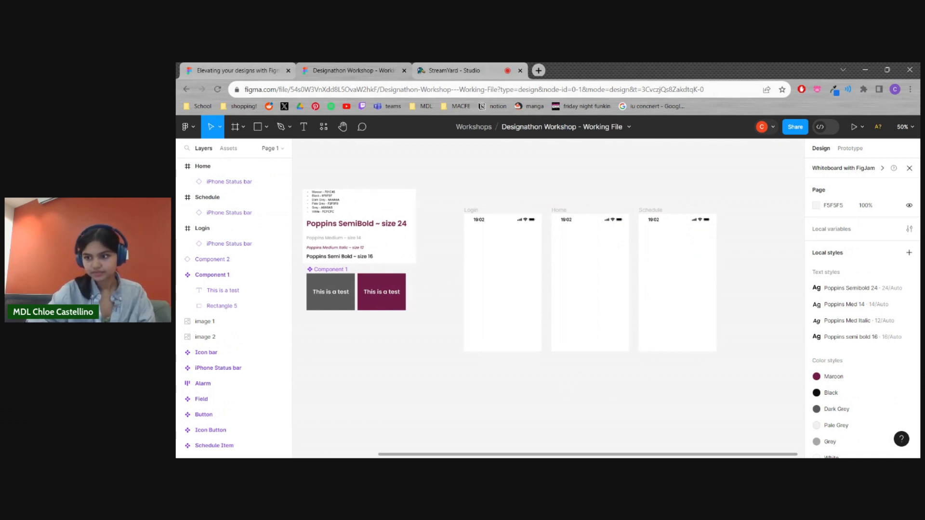
Try moving the status bar lower inside the Login frame
{"action": "scroll", "coordinate": [484, 385], "scroll_direction": "left", "scroll_amount": 8}
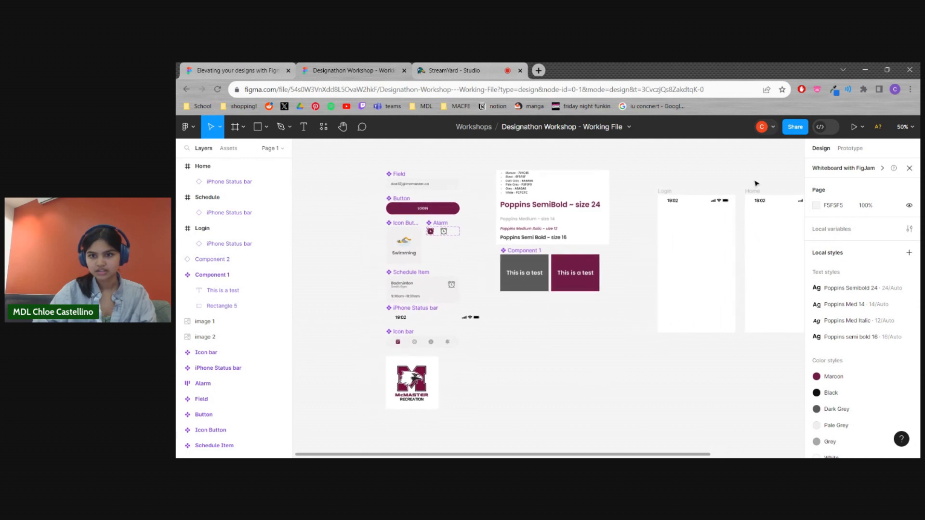
{"action": "left_click", "coordinate": [718, 204]}
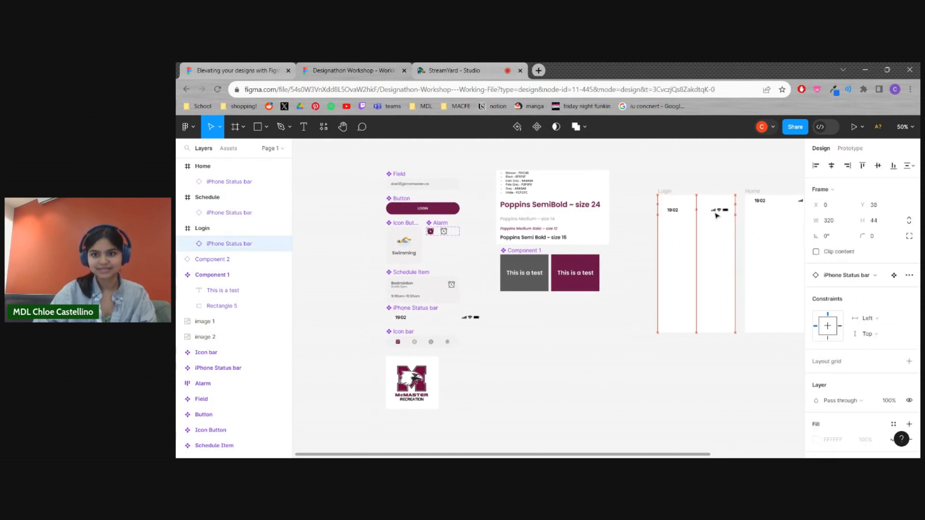
{"action": "left_click_drag", "start_coordinate": [717, 204], "coordinate": [650, 224]}
{"action": "left_click", "coordinate": [636, 256]}
{"action": "left_click", "coordinate": [590, 323]}
{"action": "left_click", "coordinate": [547, 380]}
{"action": "left_click_drag", "start_coordinate": [548, 380], "coordinate": [572, 376]}
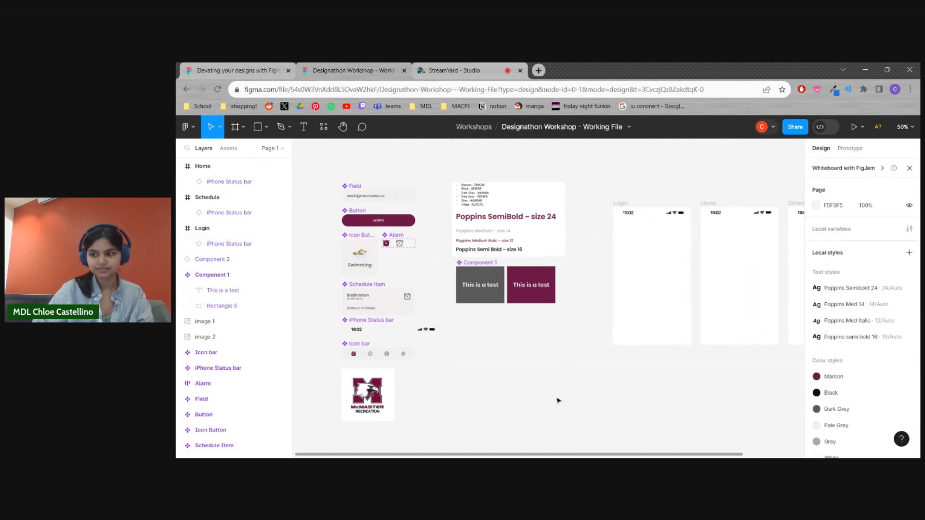
Try moving the McMaster Recreation logo out to the empty canvas beside the components
{"action": "left_click", "coordinate": [383, 400]}
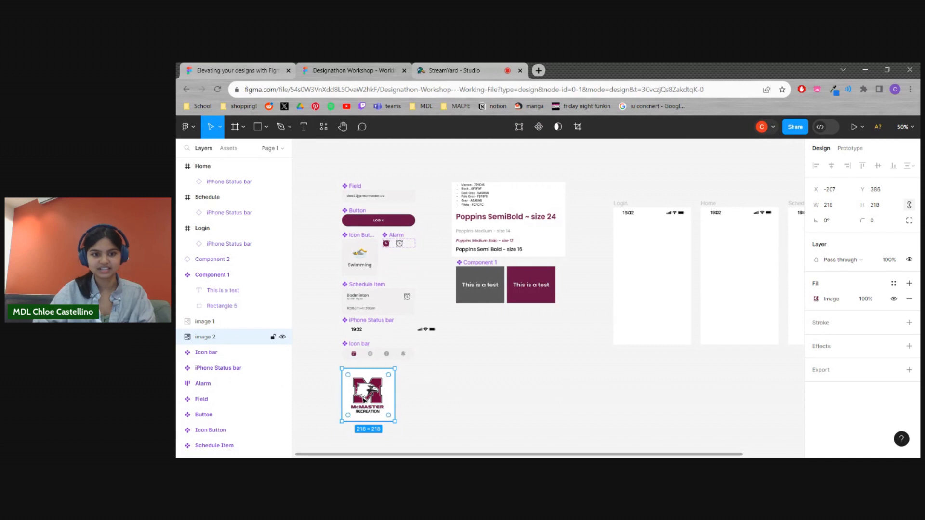
{"action": "left_click_drag", "start_coordinate": [362, 402], "coordinate": [477, 394]}
{"action": "scroll", "coordinate": [510, 337], "scroll_direction": "up", "scroll_amount": 2}
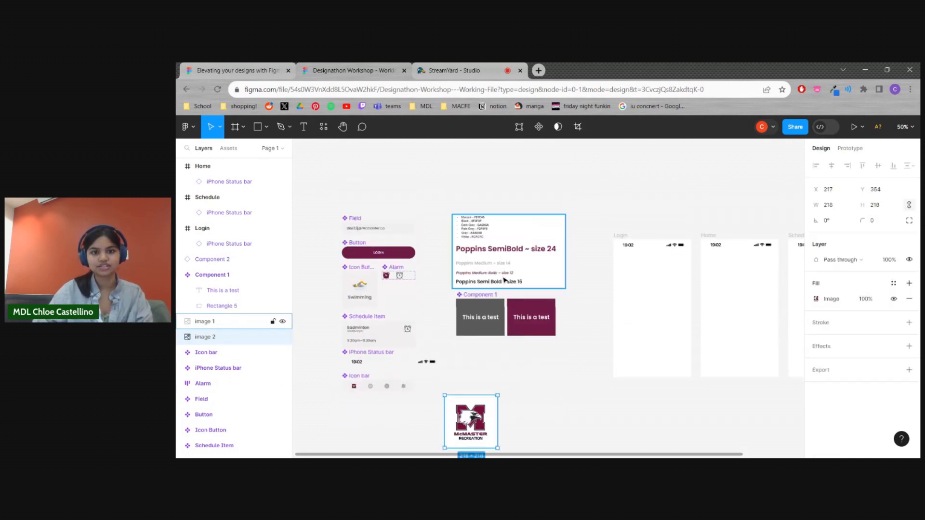
{"action": "scroll", "coordinate": [496, 299], "scroll_direction": "down", "scroll_amount": 2}
{"action": "left_click_drag", "start_coordinate": [469, 401], "coordinate": [367, 417]}
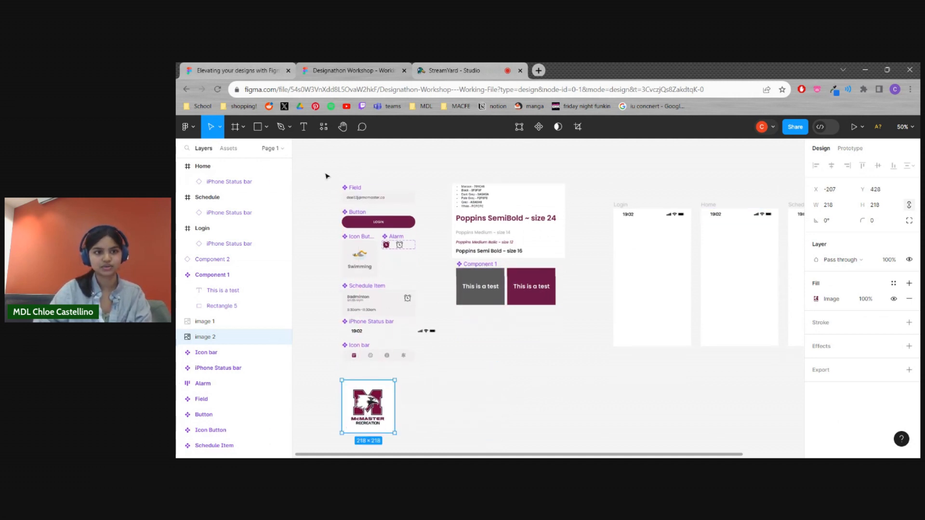
Place the McMaster Recreation logo below the Login frame's status bar and scale it down to about 127 × 121
{"action": "left_click_drag", "start_coordinate": [365, 417], "coordinate": [672, 273]}
{"action": "left_click", "coordinate": [555, 342]}
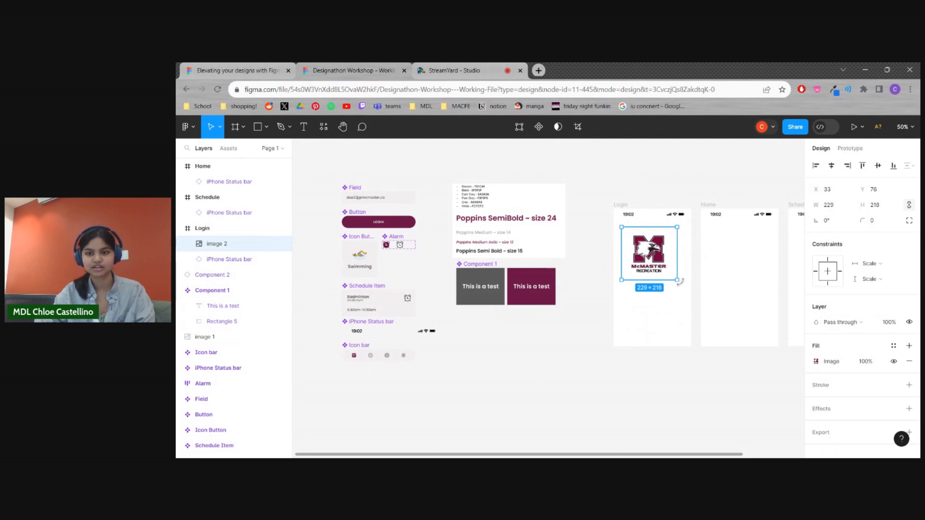
{"action": "left_click_drag", "start_coordinate": [677, 278], "coordinate": [653, 252]}
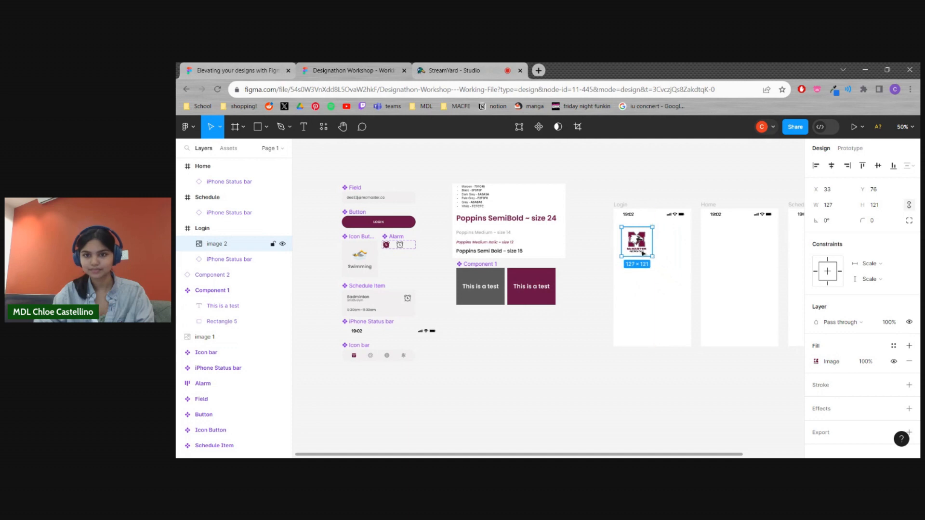
{"action": "left_click_drag", "start_coordinate": [639, 246], "coordinate": [636, 246]}
Nudge the logo up in the Login frame so it sits closer to the status bar
{"action": "scroll", "coordinate": [584, 374], "scroll_direction": "right", "scroll_amount": 2}
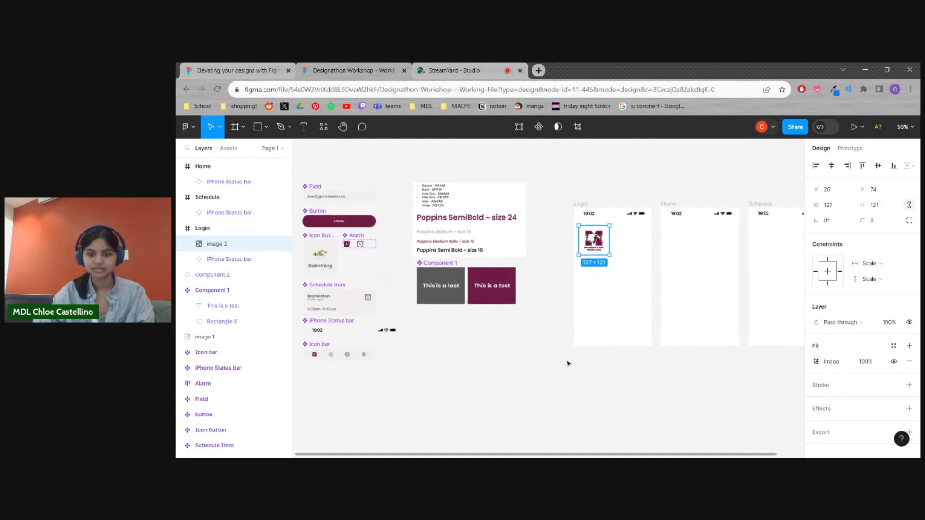
{"action": "key", "text": "shift+0"}
{"action": "left_click", "coordinate": [530, 349]}
{"action": "scroll", "coordinate": [562, 351], "scroll_direction": "right", "scroll_amount": 2}
{"action": "scroll", "coordinate": [561, 351], "scroll_direction": "up", "scroll_amount": 1}
{"action": "left_click_drag", "start_coordinate": [571, 227], "coordinate": [573, 212]}
{"action": "left_click", "coordinate": [470, 328]}
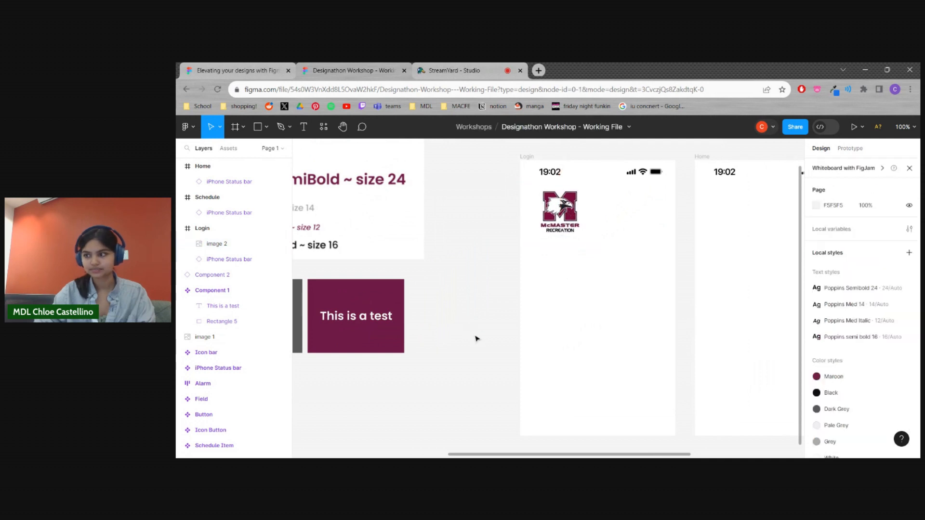
Add a "Welcome back," greeting with the person's first name to the Login frame, below the logo at X 51, Y 190
{"action": "scroll", "coordinate": [477, 339], "scroll_direction": "down", "scroll_amount": 1}
{"action": "scroll", "coordinate": [479, 338], "scroll_direction": "down", "scroll_amount": 1}
{"action": "scroll", "coordinate": [530, 341], "scroll_direction": "left", "scroll_amount": 3}
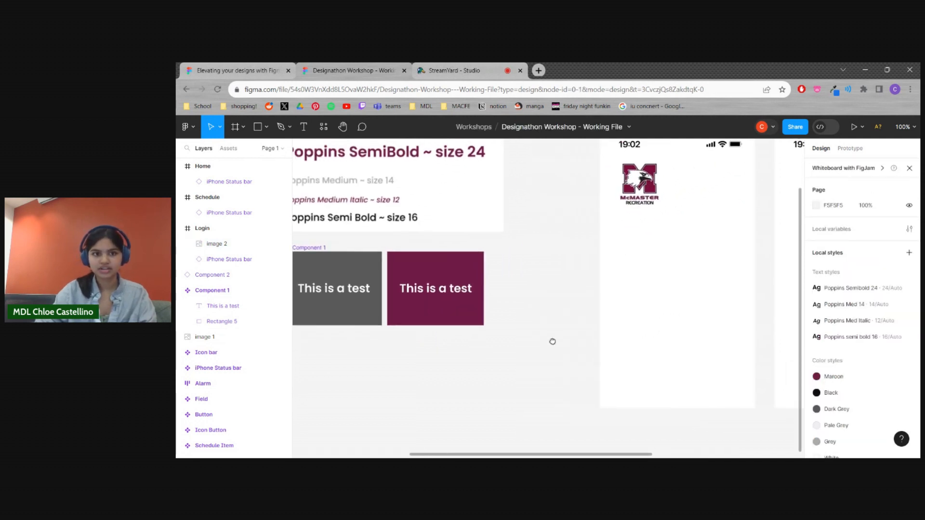
{"action": "key", "text": "minus"}
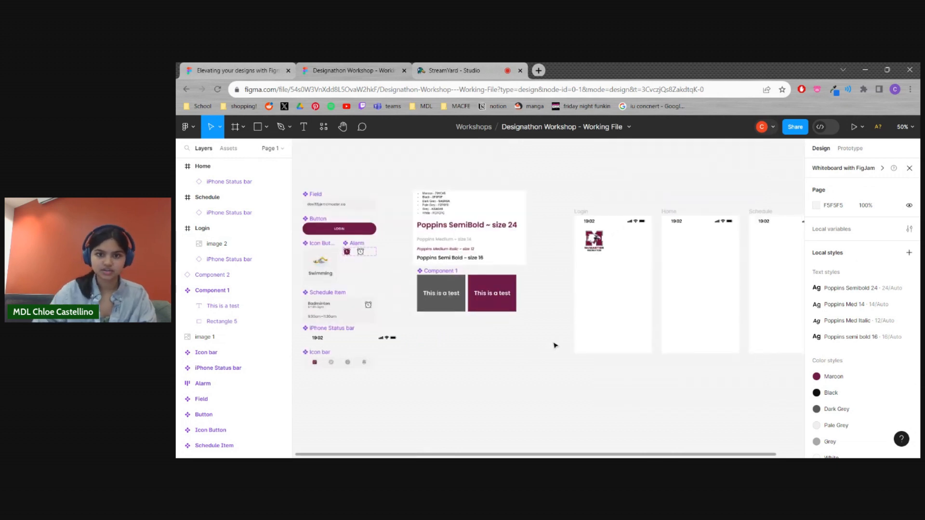
{"action": "left_click", "coordinate": [303, 127]}
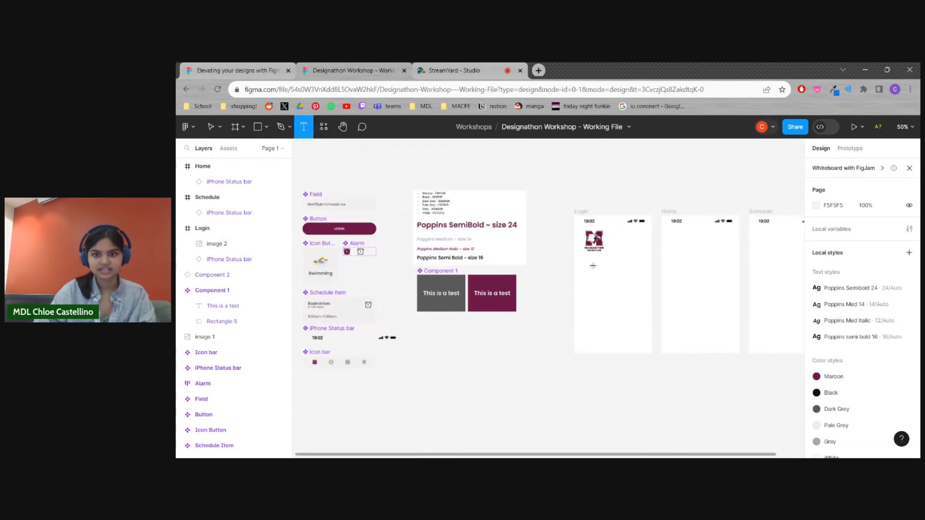
{"action": "left_click", "coordinate": [594, 267]}
{"action": "key", "text": "ctrl+plus"}
{"action": "left_click_drag", "start_coordinate": [634, 271], "coordinate": [494, 286]}
{"action": "type", "text": "Welcome ba"}
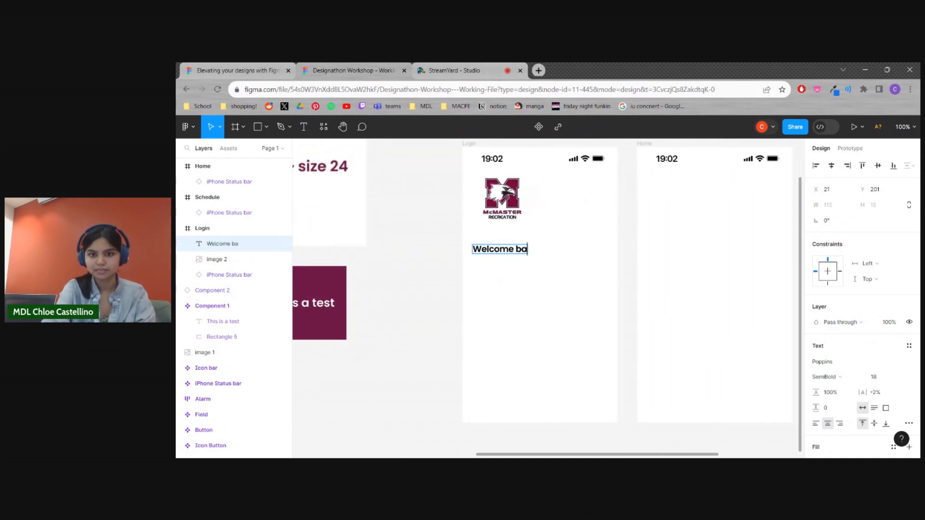
{"action": "type", "text": "ck, Chloe"}
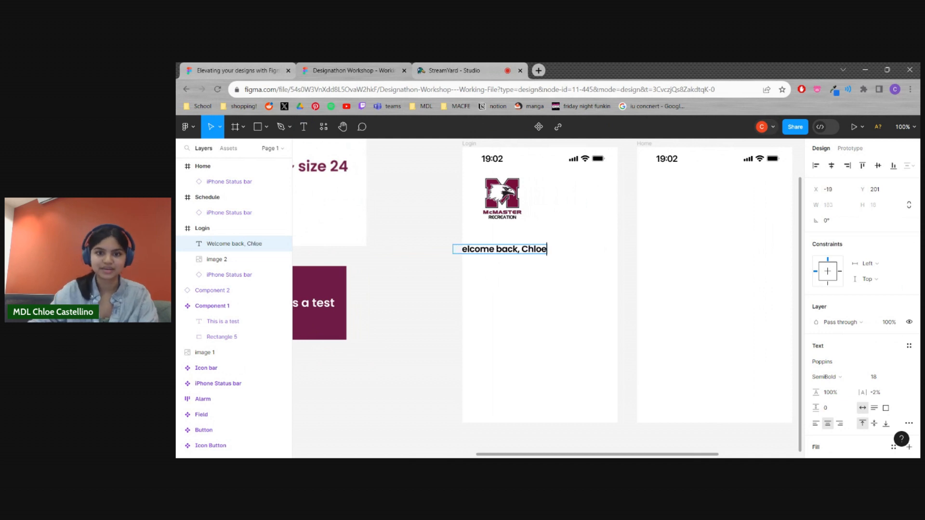
{"action": "key", "text": "Escape"}
{"action": "left_click_drag", "start_coordinate": [517, 252], "coordinate": [552, 246]}
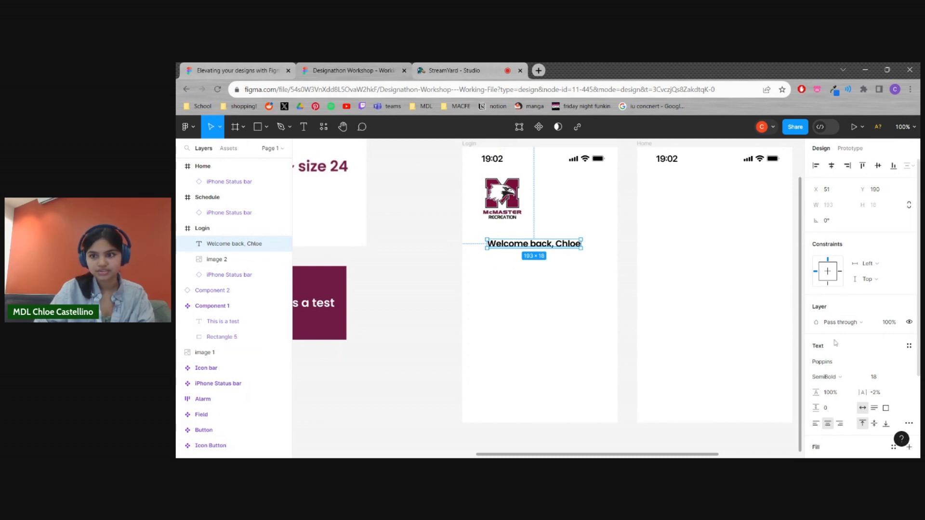
Apply the Poppins Semibold 24 text style to the greeting and shift it slightly up and to the right
{"action": "scroll", "coordinate": [896, 333], "scroll_direction": "down", "scroll_amount": 2}
{"action": "left_click", "coordinate": [910, 298]}
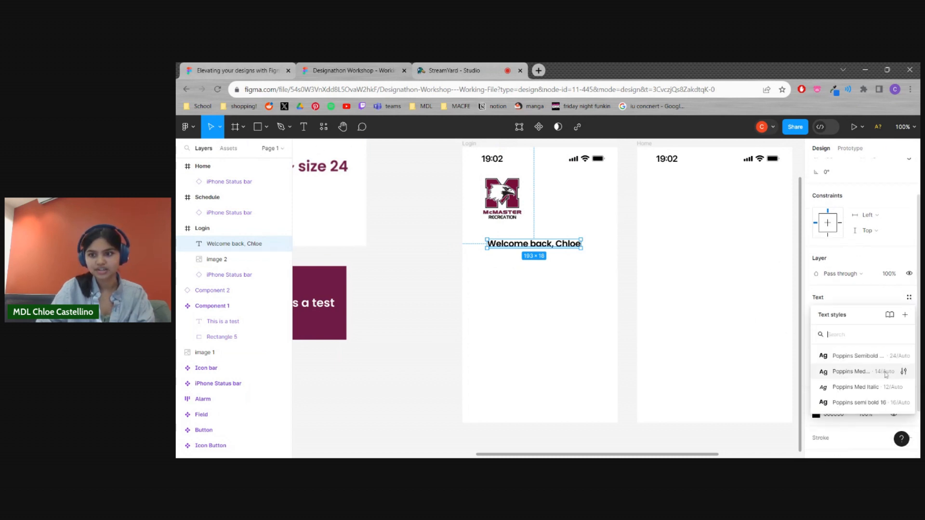
{"action": "left_click", "coordinate": [858, 357]}
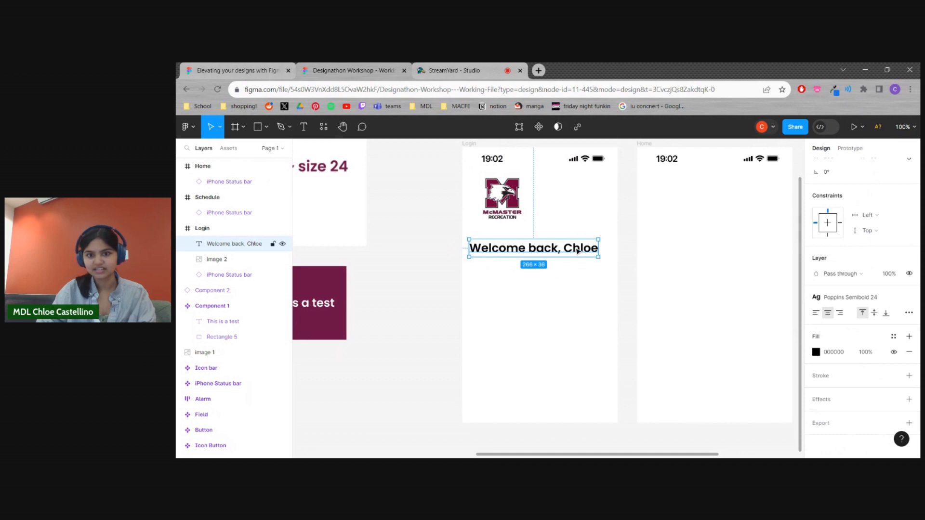
{"action": "left_click_drag", "start_coordinate": [580, 256], "coordinate": [583, 253]}
{"action": "left_click", "coordinate": [471, 266]}
{"action": "left_click", "coordinate": [574, 247]}
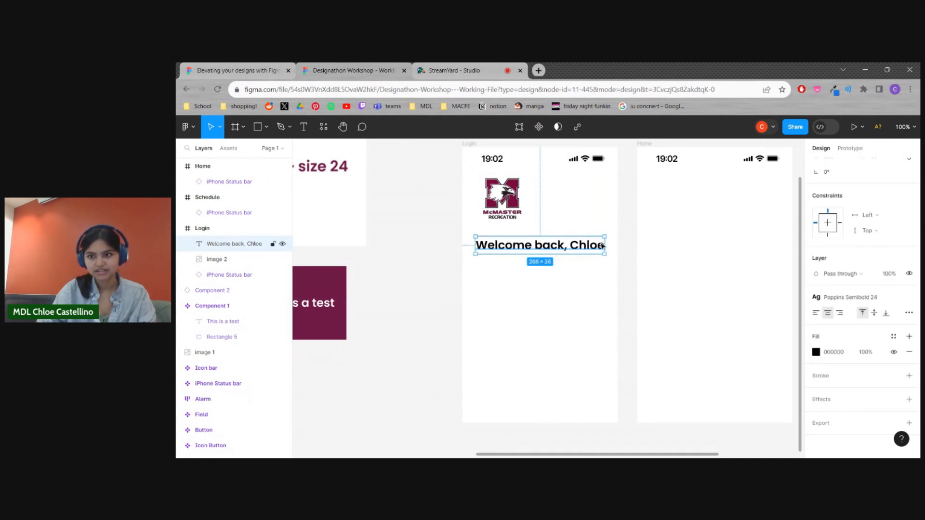
Colour the greeting with the local maroon 701C45 and nudge it slightly closer to the logo
{"action": "left_click", "coordinate": [818, 353]}
{"action": "left_click", "coordinate": [701, 405]}
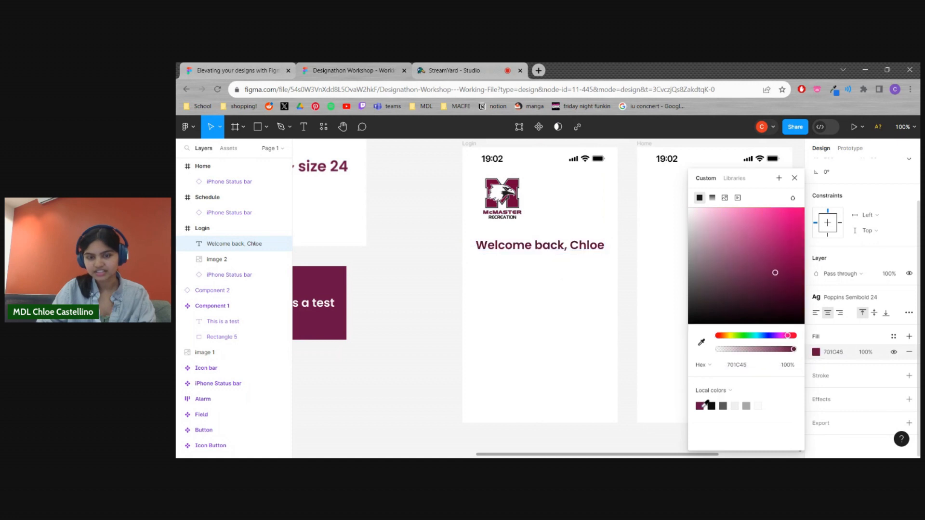
{"action": "left_click", "coordinate": [627, 322]}
{"action": "left_click_drag", "start_coordinate": [590, 249], "coordinate": [586, 246]}
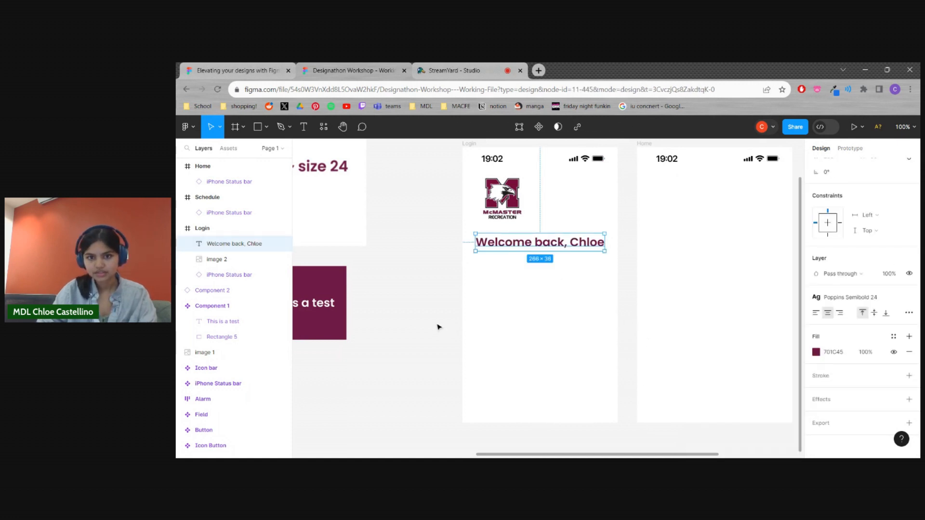
{"action": "left_click", "coordinate": [437, 324]}
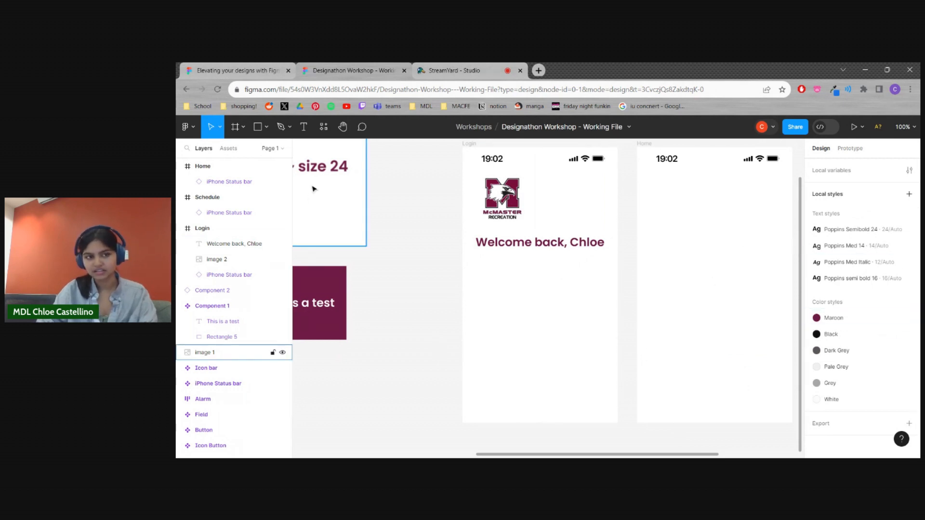
Add the text "We're so happy to see you again" below the greeting in the Login frame
{"action": "left_click", "coordinate": [303, 126]}
{"action": "left_click", "coordinate": [487, 260]}
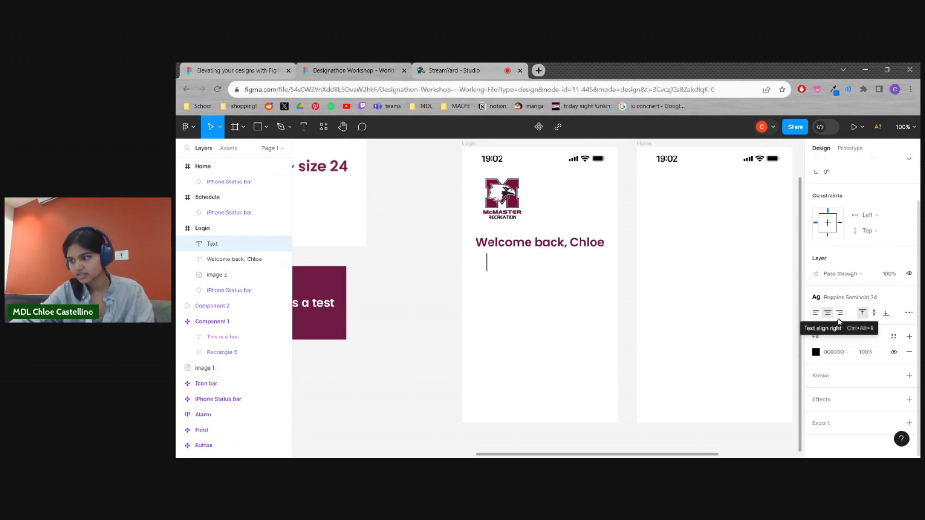
{"action": "type", "text": "We're so happy to see you again"}
{"action": "key", "text": "ctrl+a"}
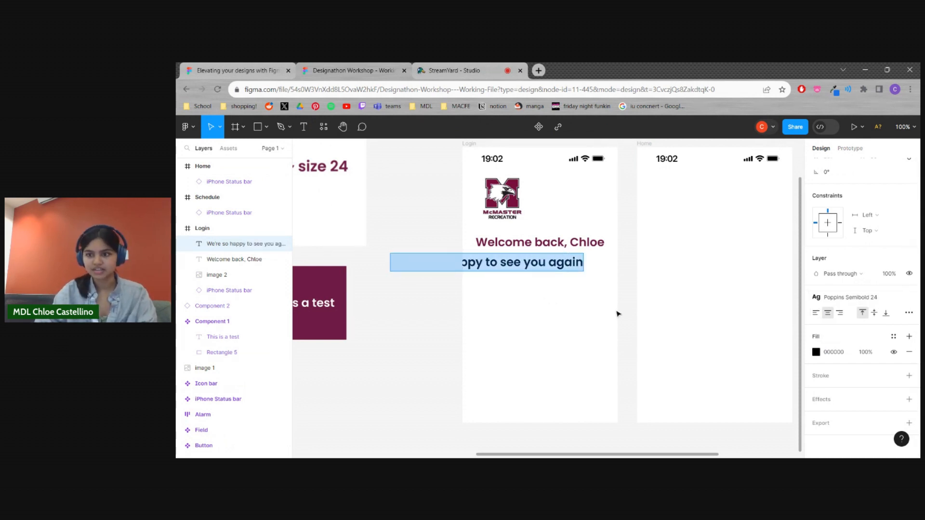
{"action": "key", "text": "Escape"}
{"action": "left_click_drag", "start_coordinate": [570, 269], "coordinate": [605, 273]}
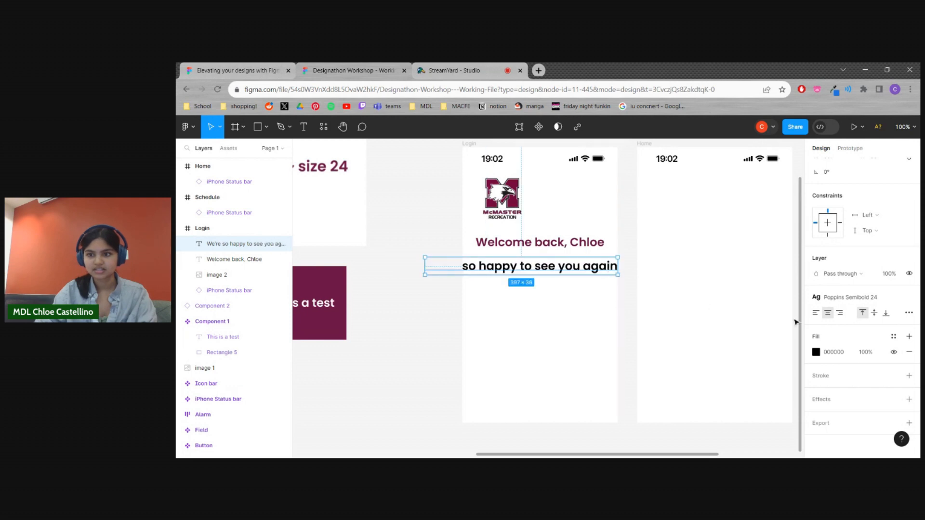
Apply the Poppins Med Italic text style to "We're so happy to see you again" and align it directly beneath the greeting's left edge
{"action": "left_click", "coordinate": [610, 302]}
{"action": "left_click", "coordinate": [611, 268]}
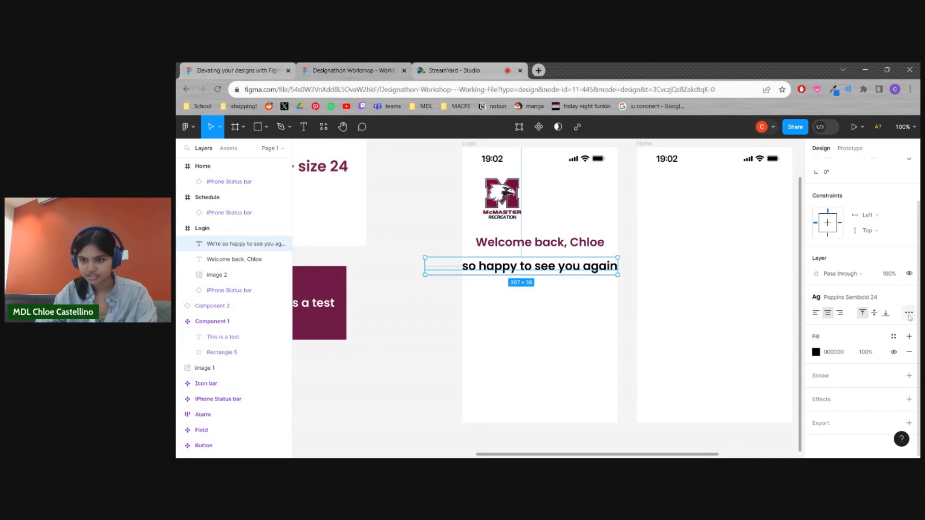
{"action": "left_click", "coordinate": [910, 297]}
{"action": "left_click", "coordinate": [909, 297]}
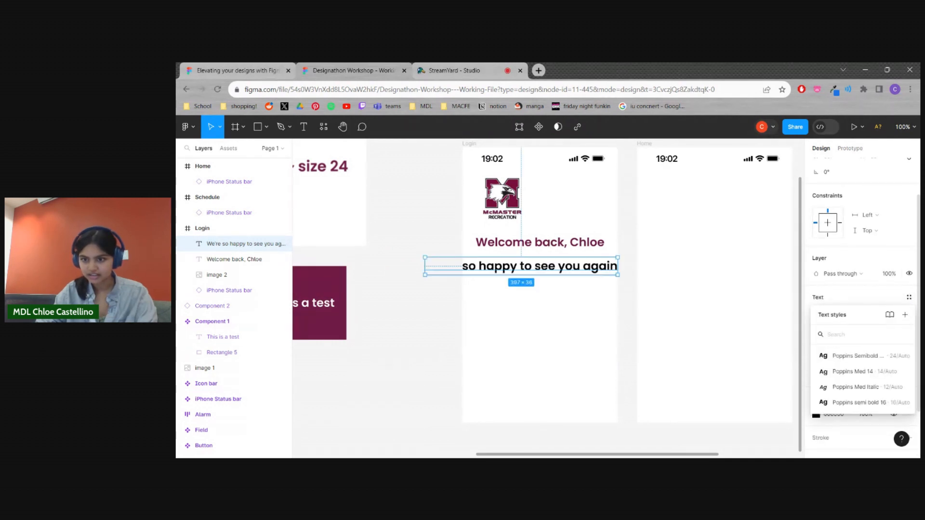
{"action": "left_click", "coordinate": [851, 387]}
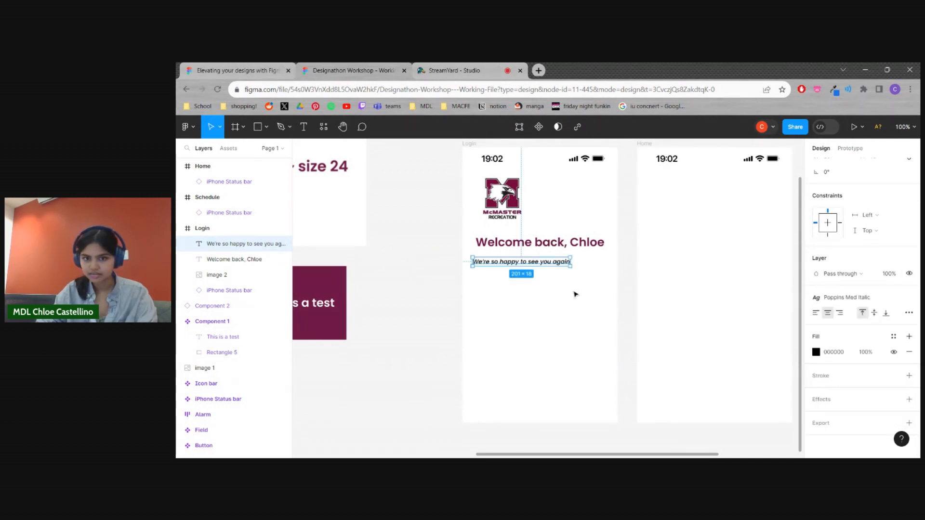
{"action": "left_click_drag", "start_coordinate": [557, 263], "coordinate": [560, 257]}
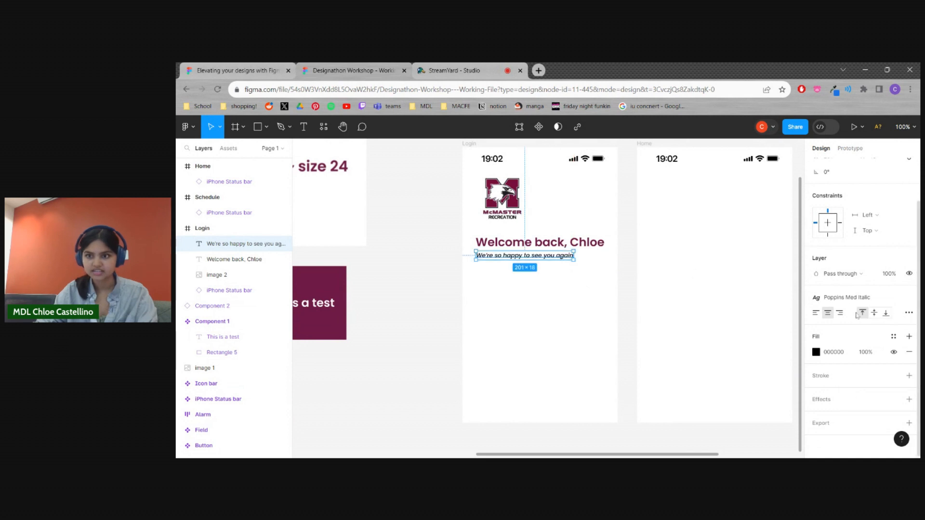
{"action": "left_click", "coordinate": [863, 298]}
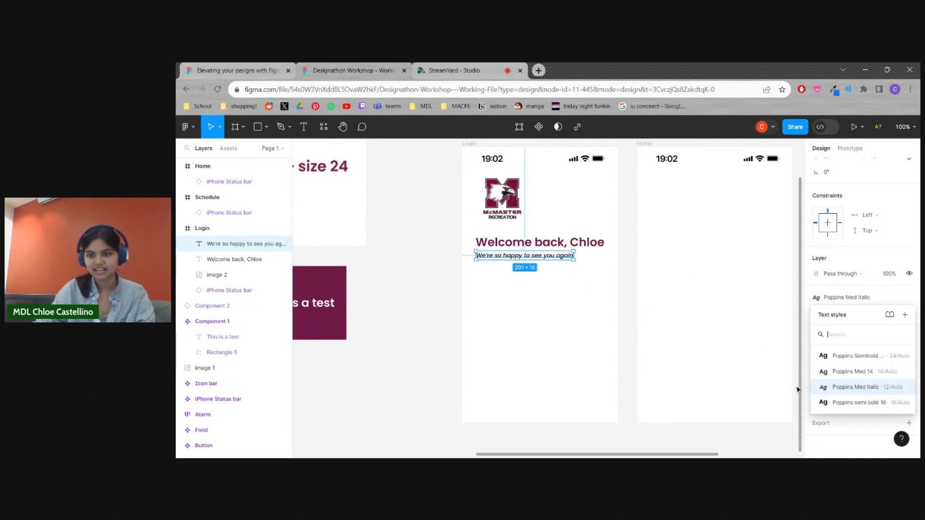
{"action": "left_click", "coordinate": [791, 434]}
Colour the "We're so happy to see you again" text with the local grey A8A8A8
{"action": "left_click", "coordinate": [547, 257]}
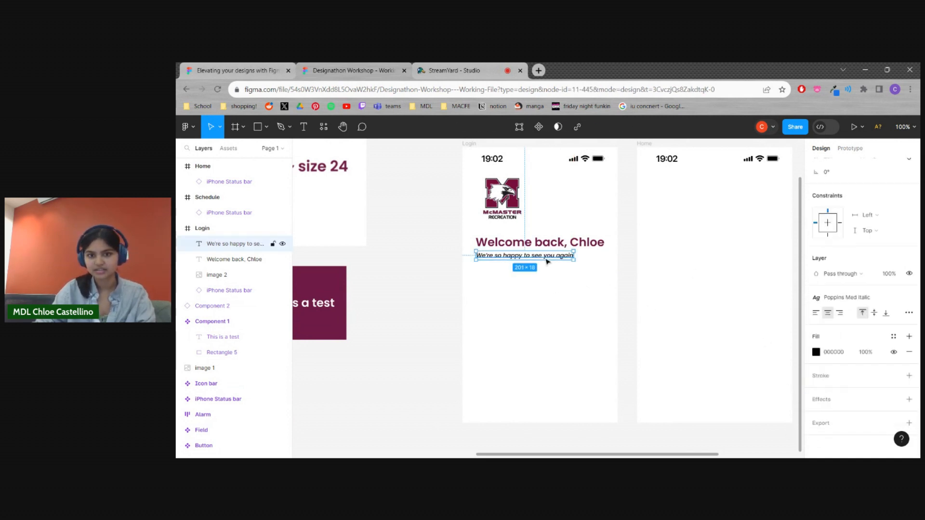
{"action": "left_click", "coordinate": [816, 356]}
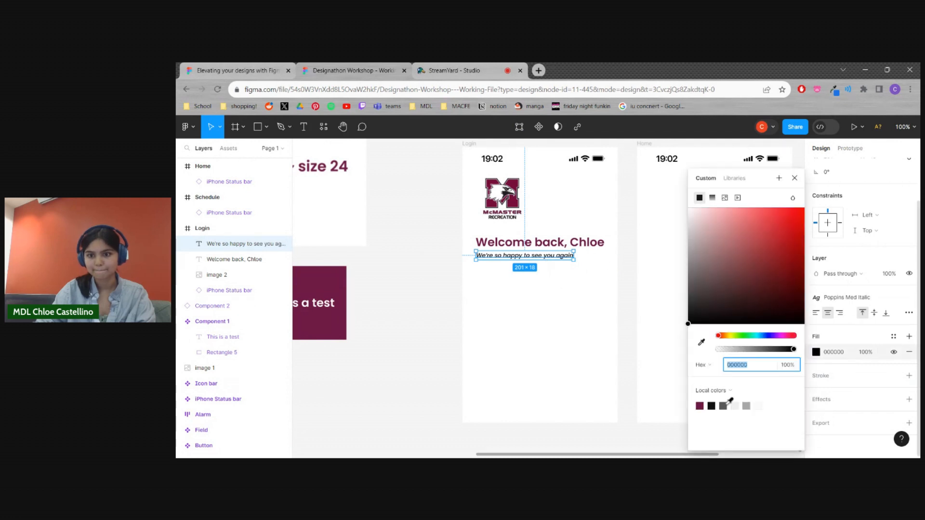
{"action": "left_click", "coordinate": [728, 403]}
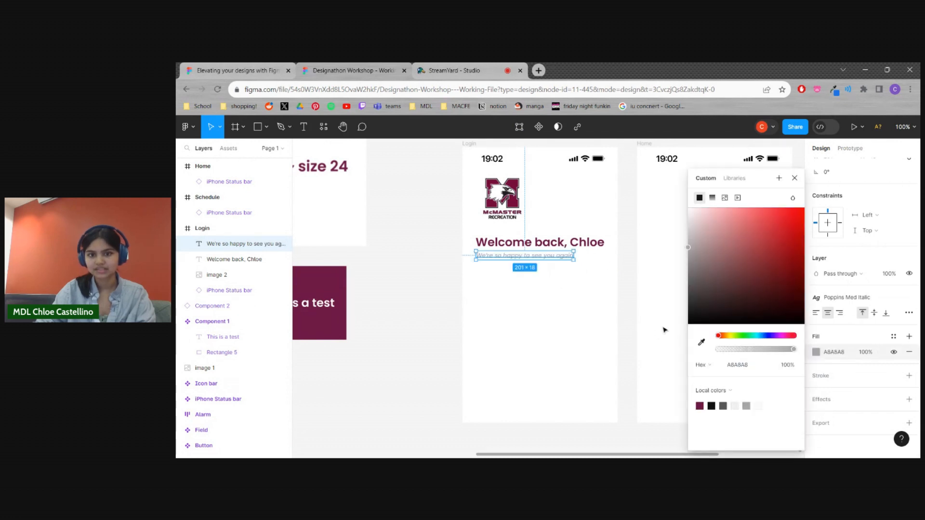
{"action": "left_click", "coordinate": [627, 326]}
{"action": "left_click", "coordinate": [556, 245]}
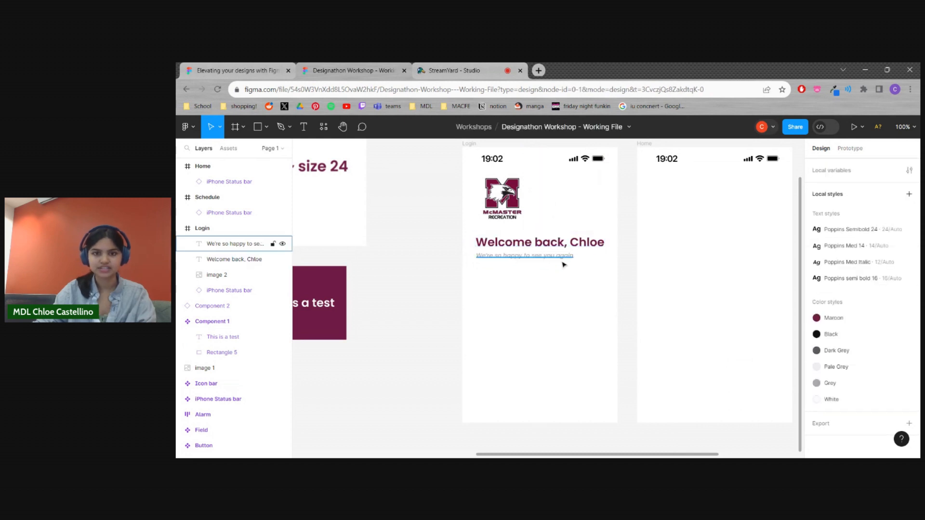
{"action": "left_click", "coordinate": [563, 258]}
{"action": "left_click", "coordinate": [608, 301]}
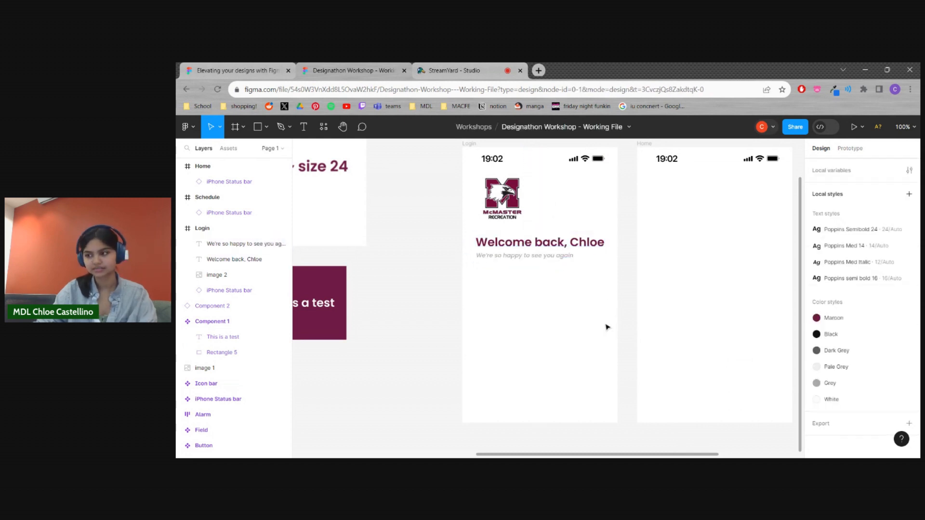
Place a copy of the LOGIN Button component near the bottom of the Login frame, centred horizontally
{"action": "key", "text": "minus"}
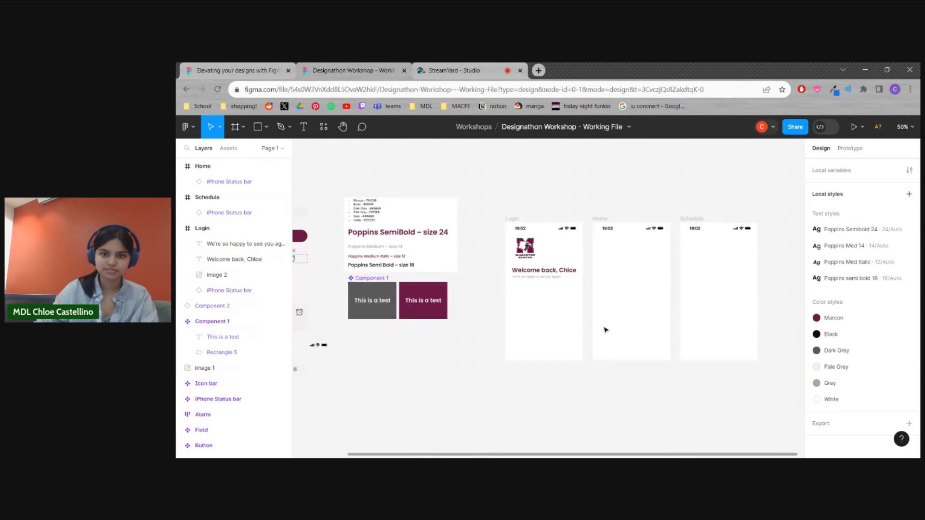
{"action": "scroll", "coordinate": [585, 369], "scroll_direction": "left", "scroll_amount": 5}
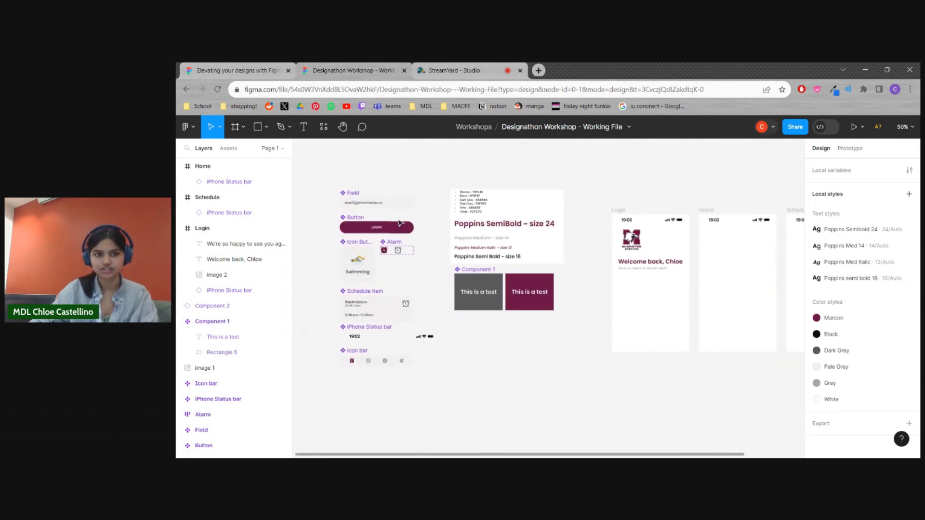
{"action": "scroll", "coordinate": [487, 371], "scroll_direction": "right", "scroll_amount": 1}
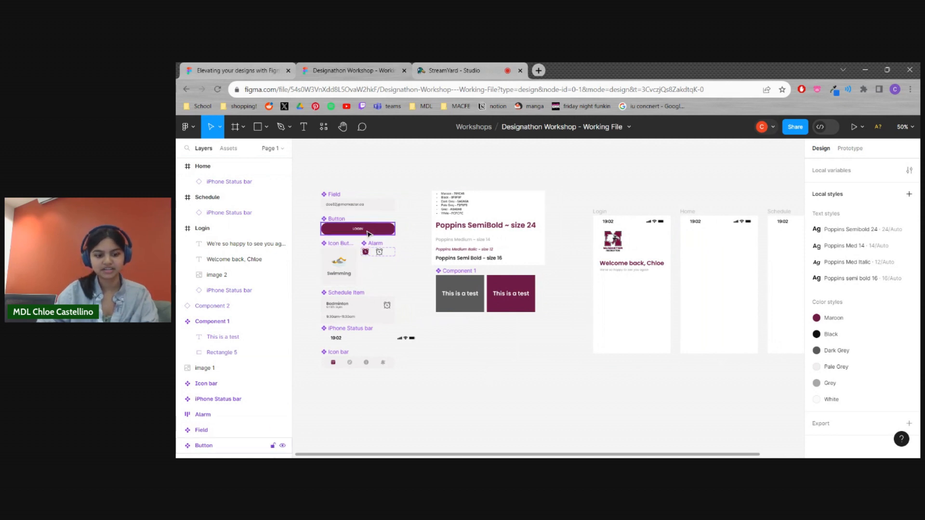
{"action": "left_click_drag", "start_coordinate": [367, 234], "coordinate": [652, 343]}
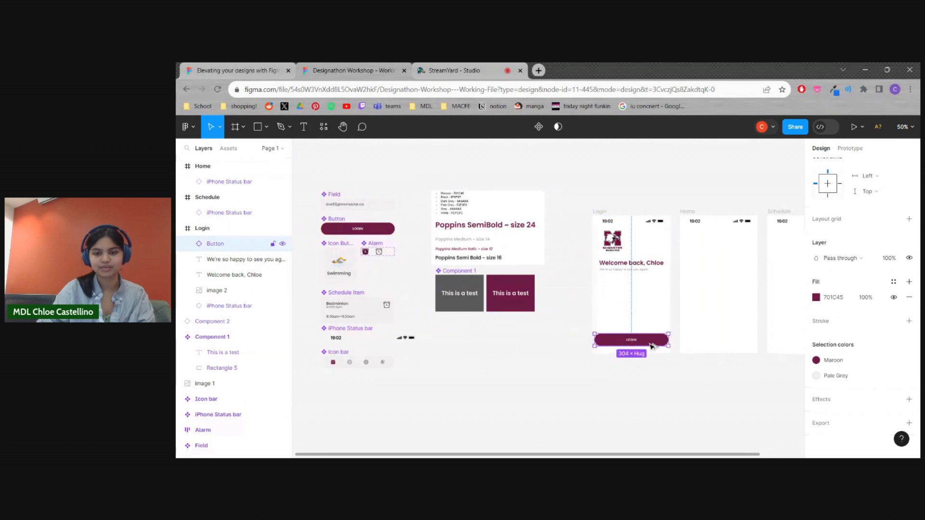
{"action": "left_click", "coordinate": [666, 404]}
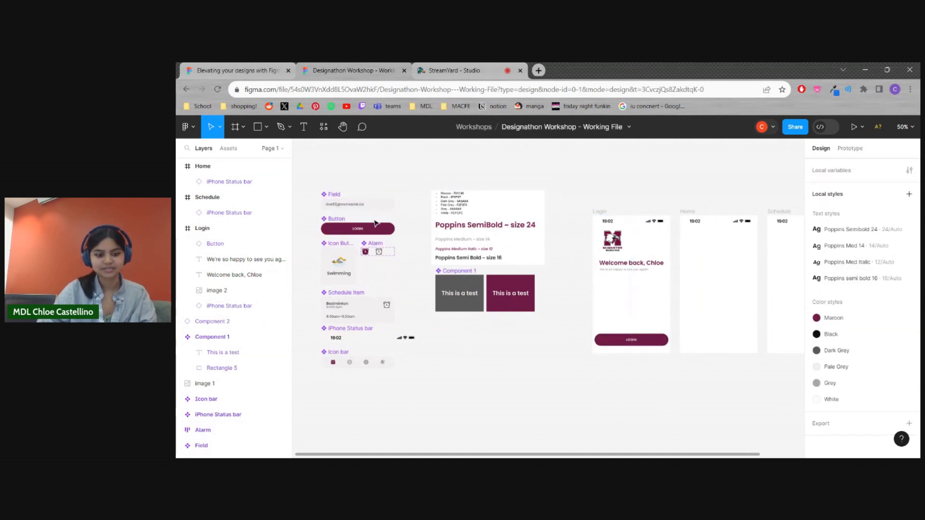
Nudge the Field component slightly up and place two copies of it, stacked below the grey subtitle in the Login frame
{"action": "mouse_move", "coordinate": [384, 205]}
{"action": "left_mouse_down"}
{"action": "mouse_move", "coordinate": [618, 276]}
{"action": "mouse_move", "coordinate": [396, 223]}
{"action": "mouse_move", "coordinate": [381, 201]}
{"action": "left_mouse_up"}
{"action": "left_click", "coordinate": [349, 172]}
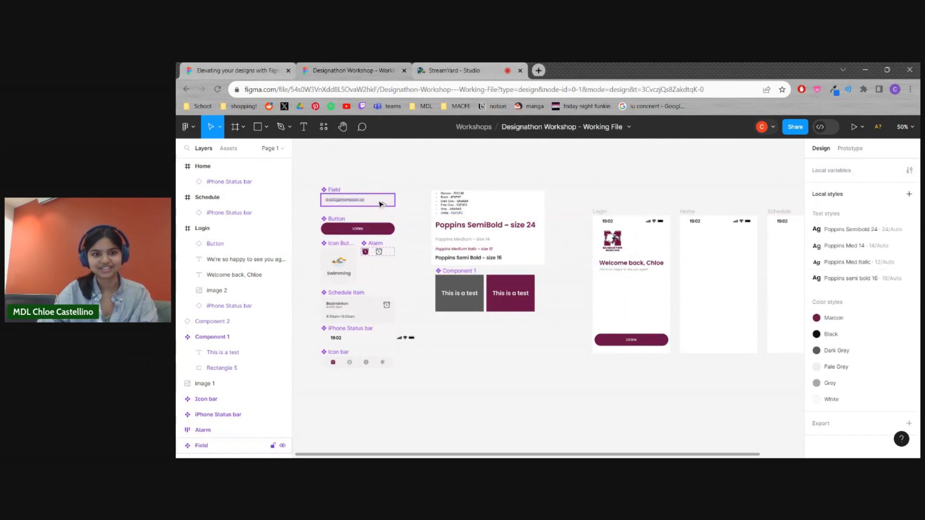
{"action": "left_click", "coordinate": [358, 200]}
{"action": "left_click_drag", "start_coordinate": [530, 262], "coordinate": [655, 290]}
{"action": "left_click", "coordinate": [412, 211]}
{"action": "left_click_drag", "start_coordinate": [384, 207], "coordinate": [638, 301]}
{"action": "left_click", "coordinate": [529, 352]}
Replace the e-mail text in the Login frame's lower field with a row of asterisks as a masked password placeholder
{"action": "left_click_drag", "start_coordinate": [565, 342], "coordinate": [506, 339]}
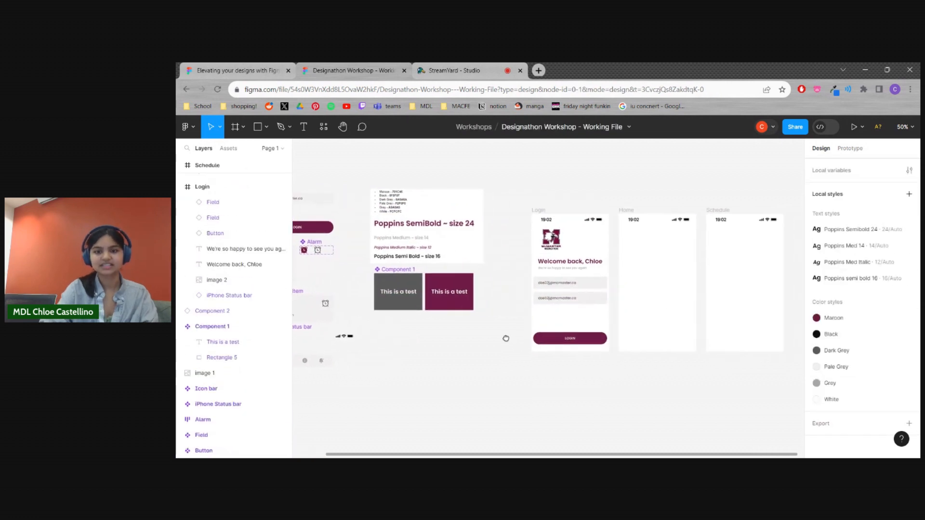
{"action": "key", "text": "shift+0"}
{"action": "double_click", "coordinate": [591, 299]}
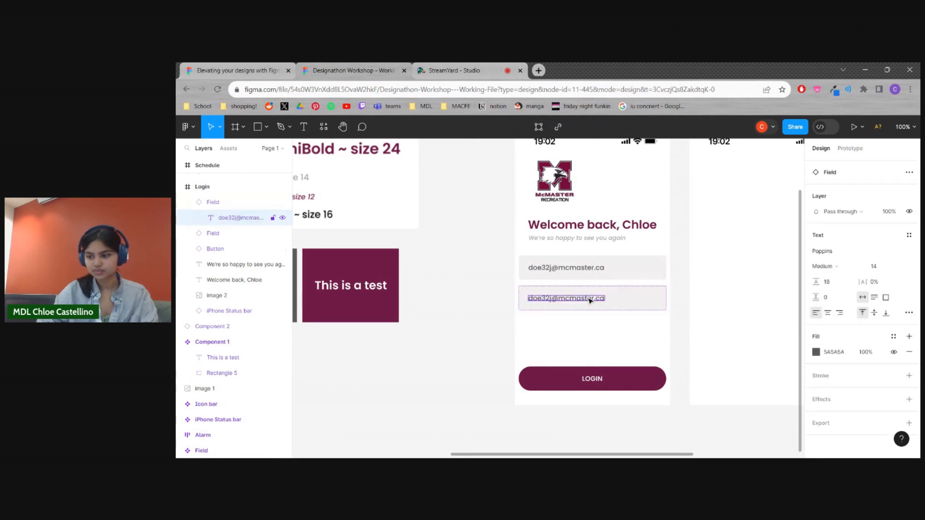
{"action": "double_click", "coordinate": [587, 300]}
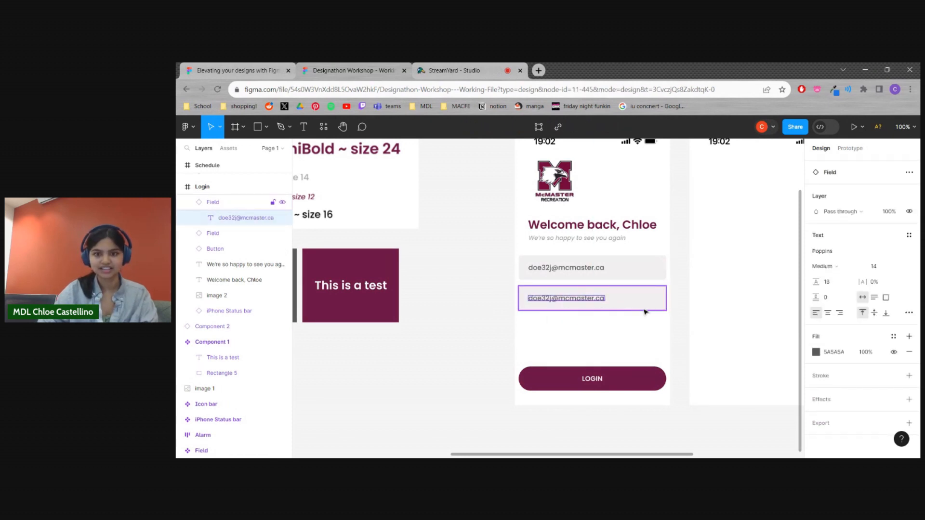
{"action": "left_click", "coordinate": [611, 313]}
{"action": "left_click", "coordinate": [612, 306]}
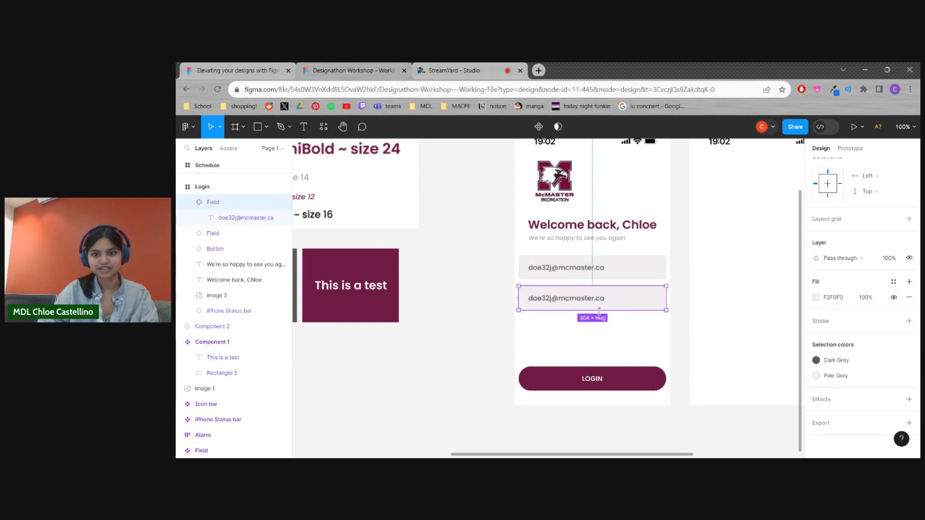
{"action": "double_click", "coordinate": [565, 300]}
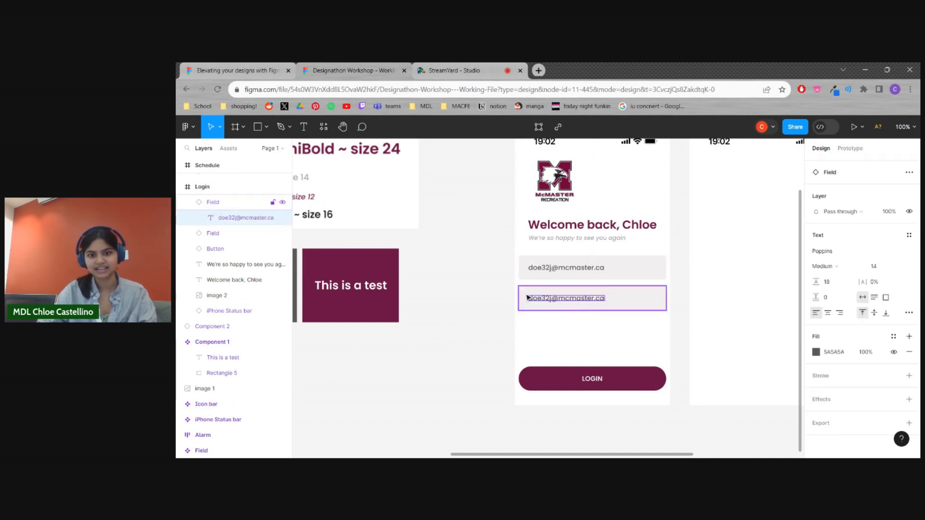
{"action": "double_click", "coordinate": [576, 302]}
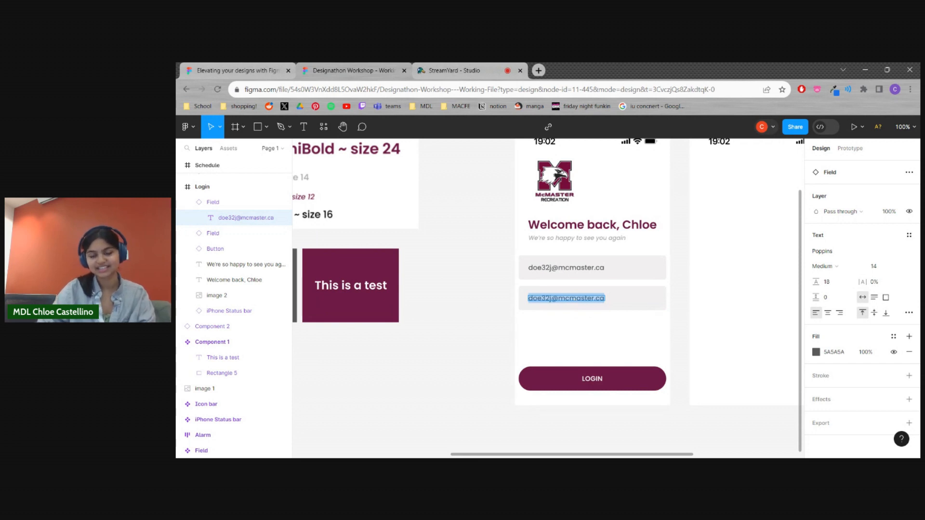
{"action": "key", "text": "BackSpace"}
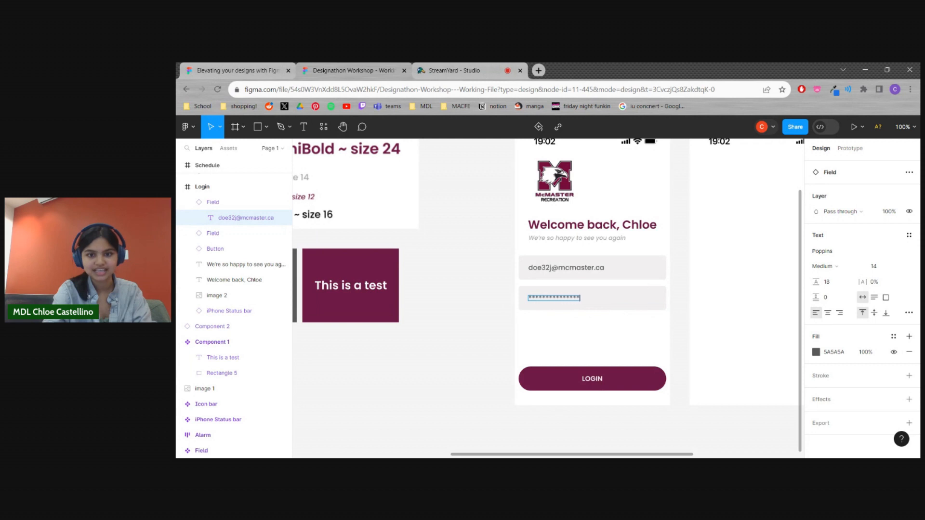
{"action": "left_click", "coordinate": [470, 332]}
Add the text "Forgot password?" below the password field, near the right side of the Login frame
{"action": "left_click_drag", "start_coordinate": [467, 321], "coordinate": [453, 333]}
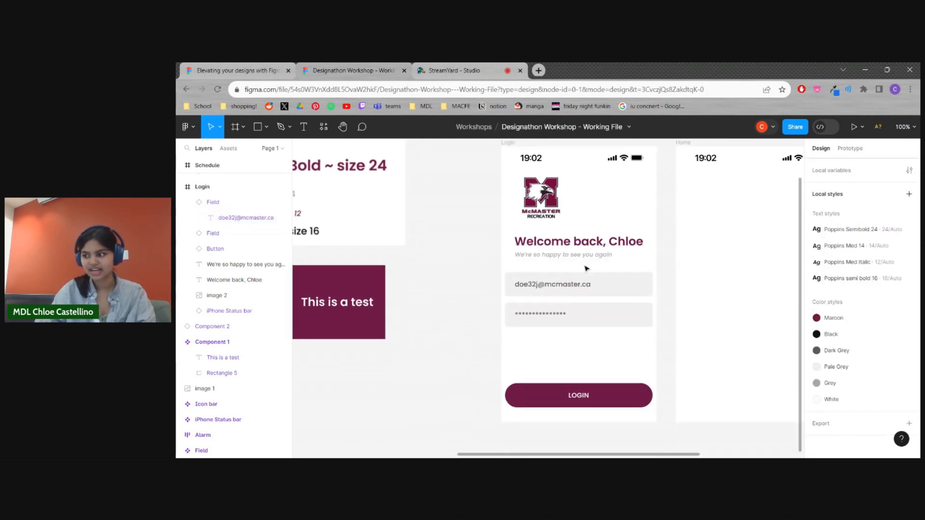
{"action": "left_click", "coordinate": [306, 127]}
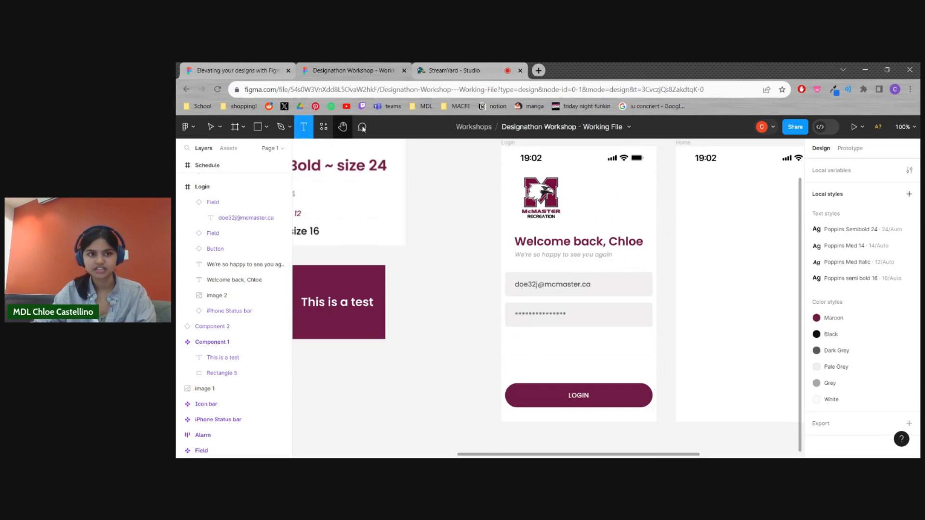
{"action": "left_click", "coordinate": [604, 336]}
{"action": "type", "text": "Forgot passwo"}
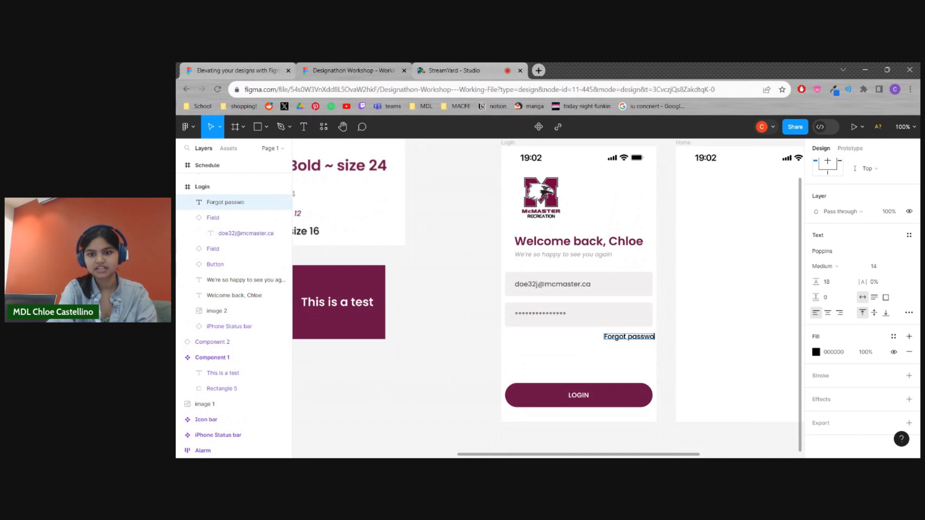
{"action": "key", "text": "Escape"}
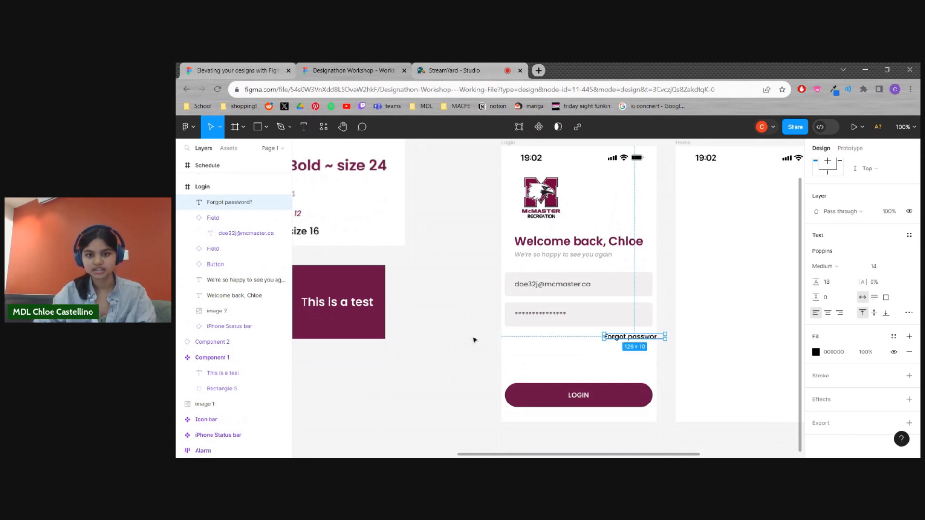
{"action": "left_click", "coordinate": [663, 360]}
{"action": "mouse_move", "coordinate": [649, 338]}
{"action": "left_mouse_down"}
{"action": "mouse_move", "coordinate": [626, 339]}
{"action": "mouse_move", "coordinate": [638, 342]}
{"action": "left_mouse_up"}
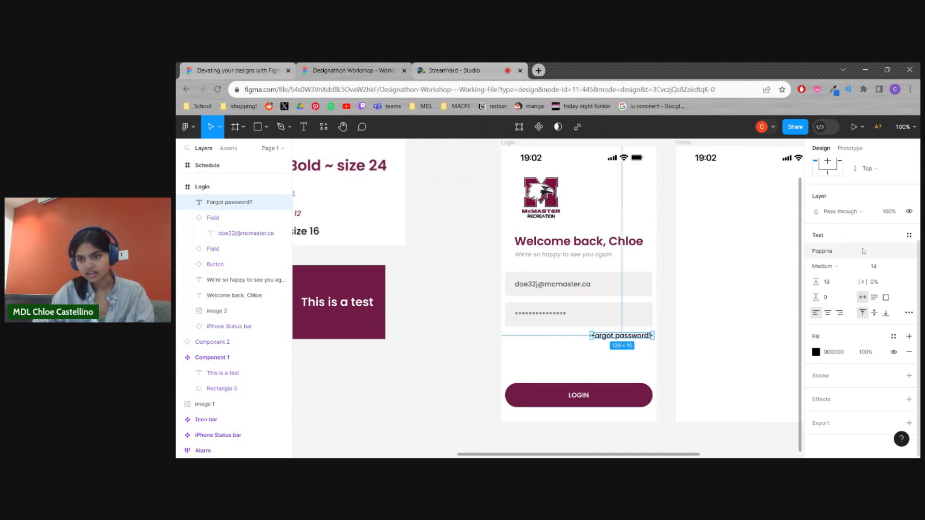
Apply the Poppins Med Italic text style to "Forgot password?" and align it with the password field's right edge
{"action": "left_click", "coordinate": [909, 235]}
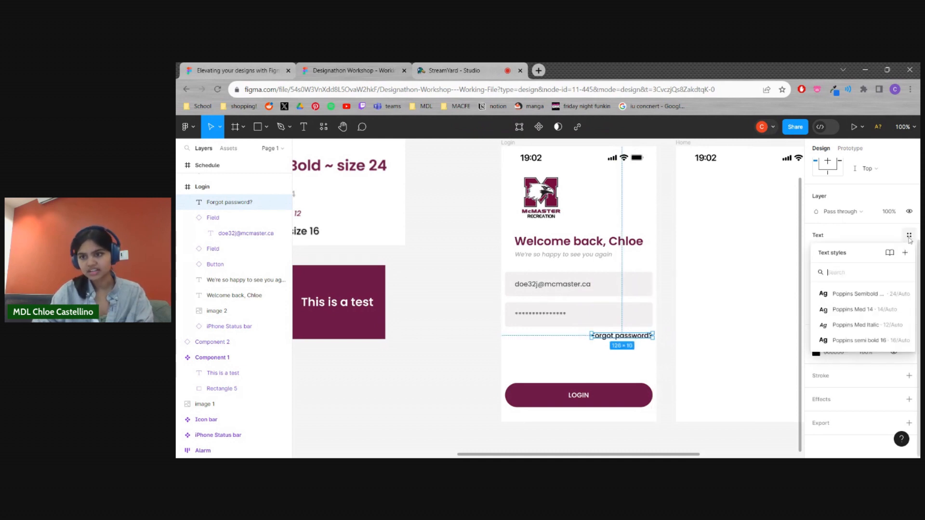
{"action": "left_click", "coordinate": [851, 325]}
{"action": "left_click", "coordinate": [670, 349]}
{"action": "left_click", "coordinate": [647, 340]}
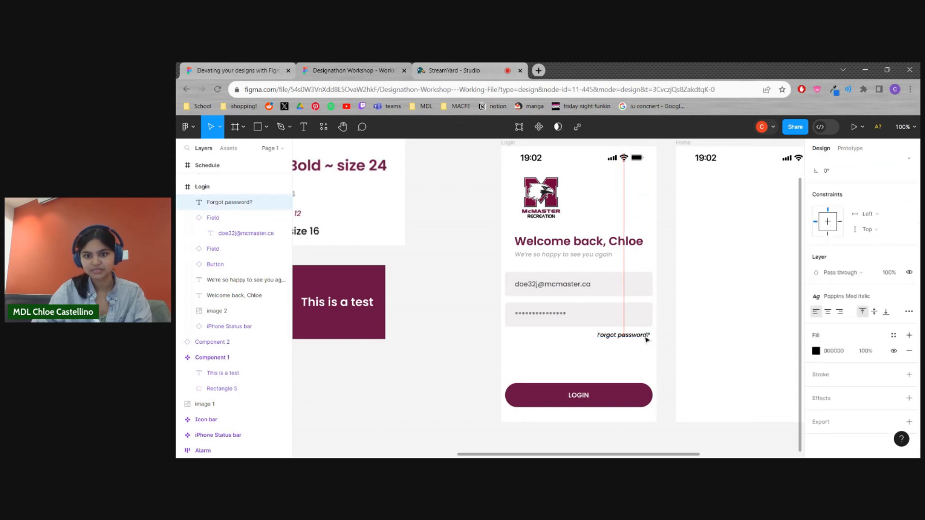
{"action": "left_click_drag", "start_coordinate": [648, 340], "coordinate": [650, 338]}
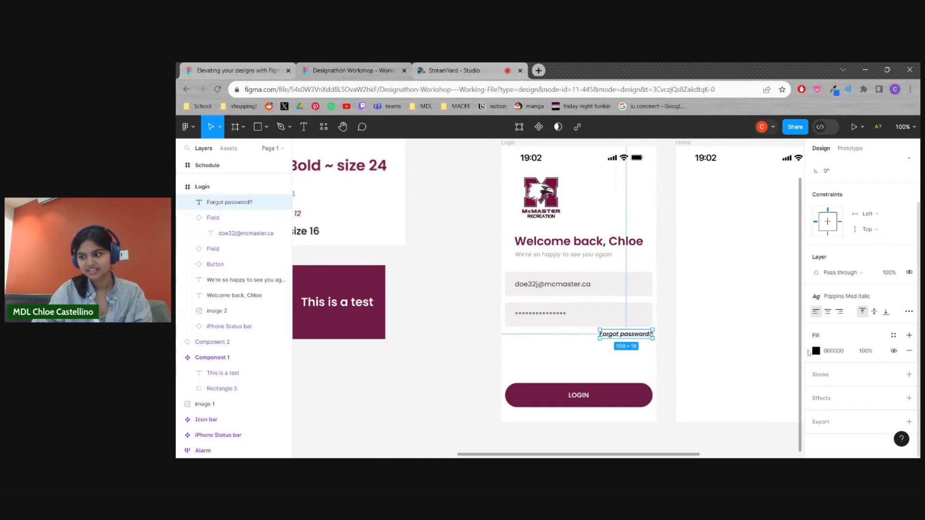
Colour the "Forgot password?" text with the local maroon 701C45
{"action": "left_click", "coordinate": [816, 351]}
{"action": "left_click", "coordinate": [700, 407]}
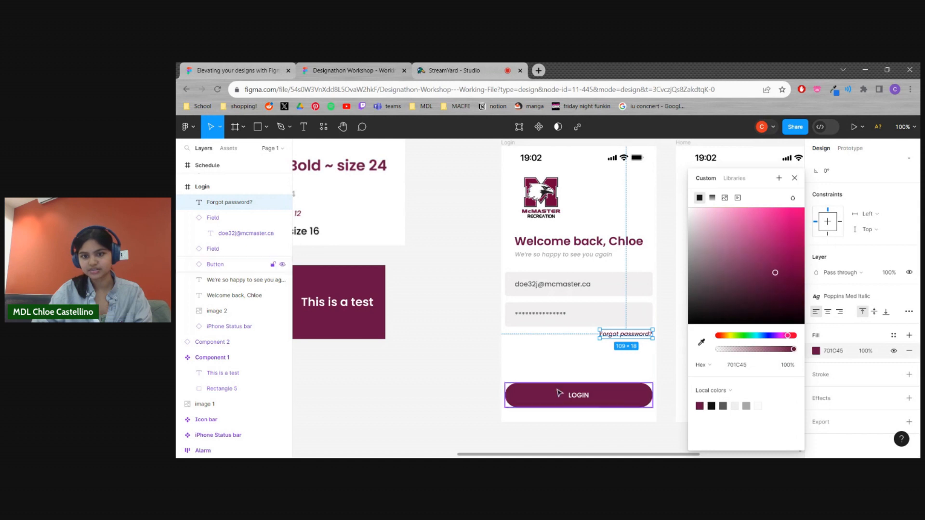
{"action": "left_click", "coordinate": [446, 363]}
Move the McMaster Recreation logo slightly left in the Login frame to line up with the welcome heading
{"action": "left_click_drag", "start_coordinate": [446, 363], "coordinate": [345, 344]}
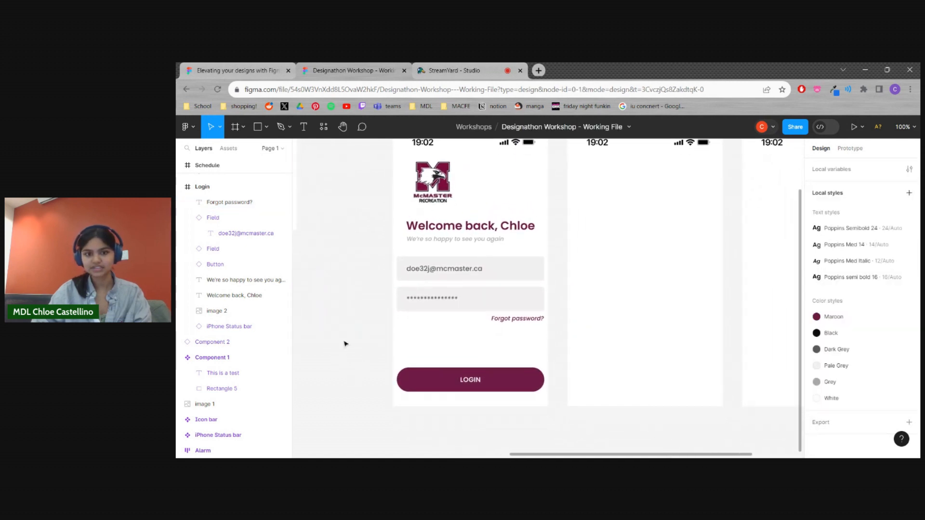
{"action": "key", "text": "minus"}
{"action": "left_click_drag", "start_coordinate": [412, 354], "coordinate": [433, 368]}
{"action": "key", "text": "shift+0"}
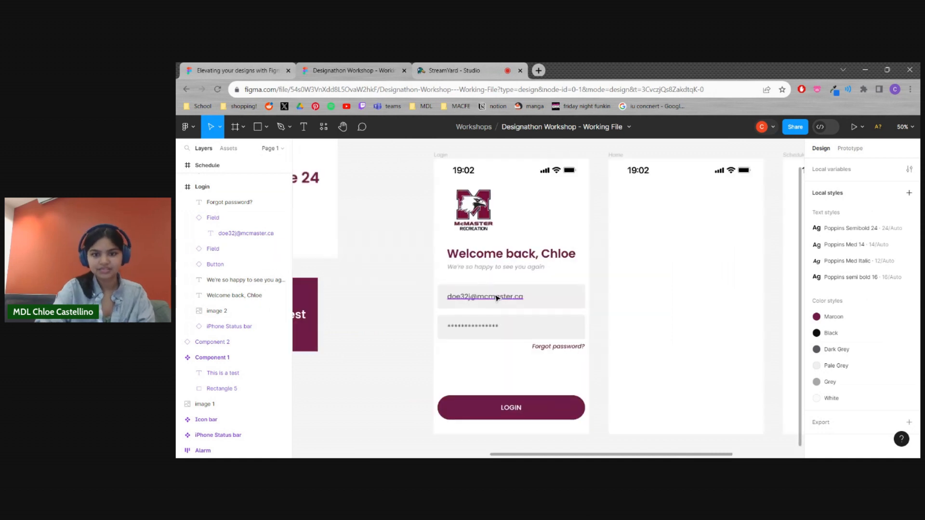
{"action": "left_click_drag", "start_coordinate": [428, 238], "coordinate": [477, 211]}
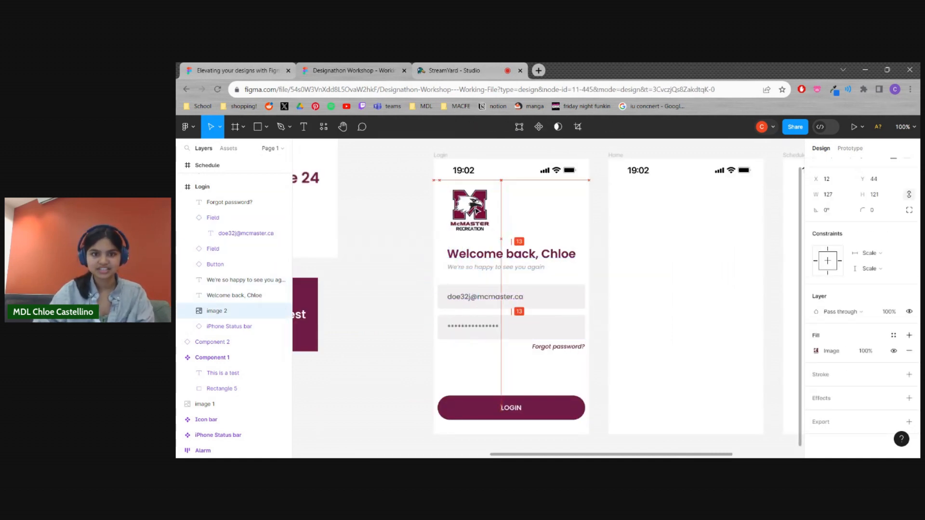
Move the welcome heading, subtitle, both fields and "Forgot password?" up in the Login frame, closer to the logo
{"action": "left_click_drag", "start_coordinate": [420, 248], "coordinate": [492, 252]}
{"action": "left_click_drag", "start_coordinate": [424, 285], "coordinate": [409, 295]}
{"action": "left_click_drag", "start_coordinate": [444, 305], "coordinate": [565, 364]}
{"action": "mouse_move", "coordinate": [535, 324]}
{"action": "left_mouse_down"}
{"action": "mouse_move", "coordinate": [534, 261]}
{"action": "mouse_move", "coordinate": [536, 315]}
{"action": "left_mouse_up"}
{"action": "left_click", "coordinate": [374, 262]}
Copy the Login frame's welcome heading into the Home frame, change its text to "Schedules" and centre it near the frame's upper edge
{"action": "scroll", "coordinate": [364, 347], "scroll_direction": "right", "scroll_amount": 3}
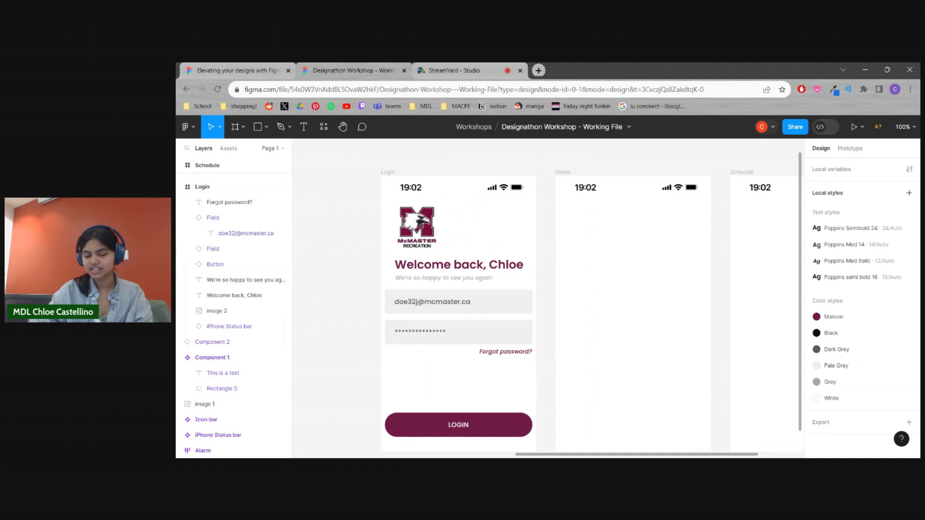
{"action": "scroll", "coordinate": [406, 285], "scroll_direction": "down", "scroll_amount": 1}
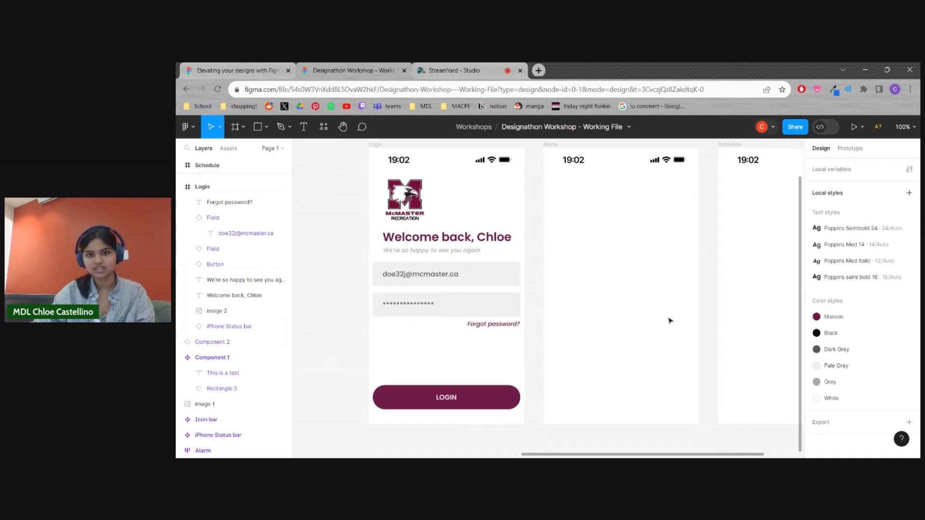
{"action": "scroll", "coordinate": [689, 323], "scroll_direction": "right", "scroll_amount": 3}
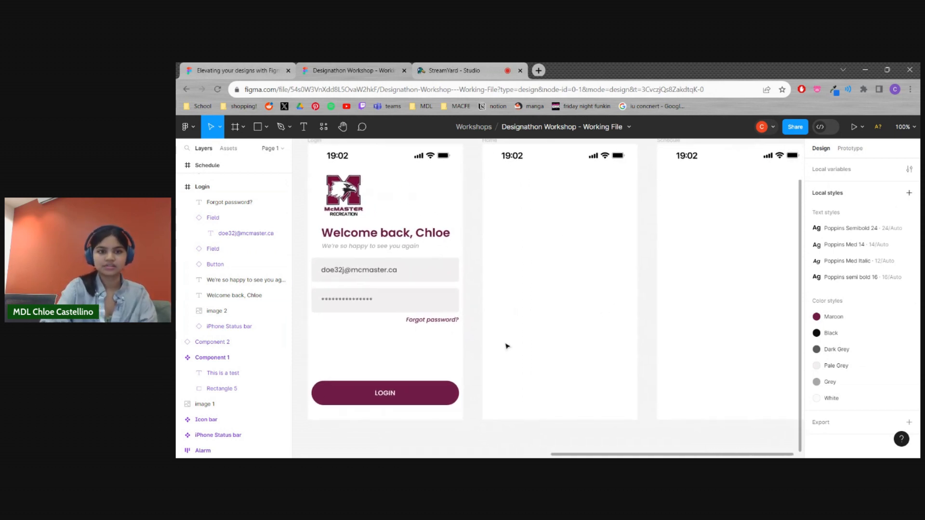
{"action": "left_click", "coordinate": [428, 236]}
{"action": "left_click_drag", "start_coordinate": [428, 237], "coordinate": [592, 197]}
{"action": "double_click", "coordinate": [567, 192]}
{"action": "type", "text": "Sc"}
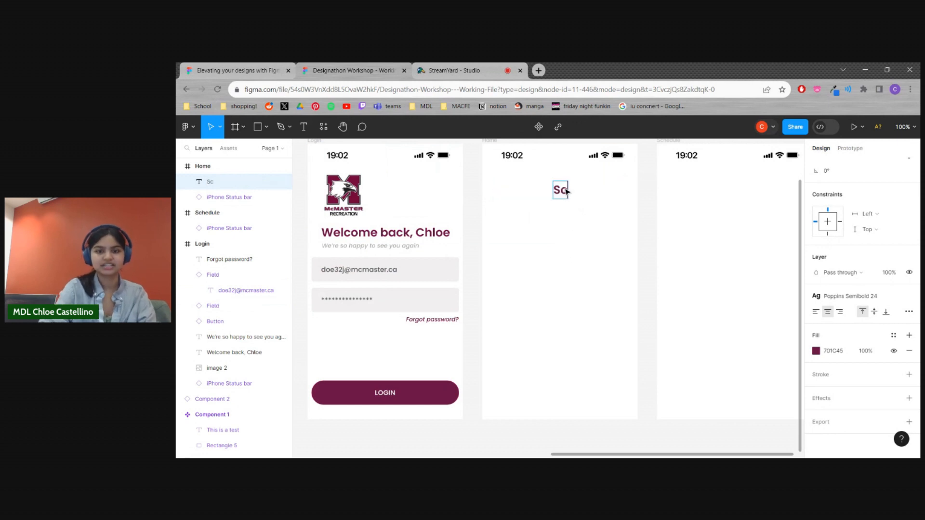
{"action": "type", "text": "hedules"}
{"action": "key", "text": "Escape"}
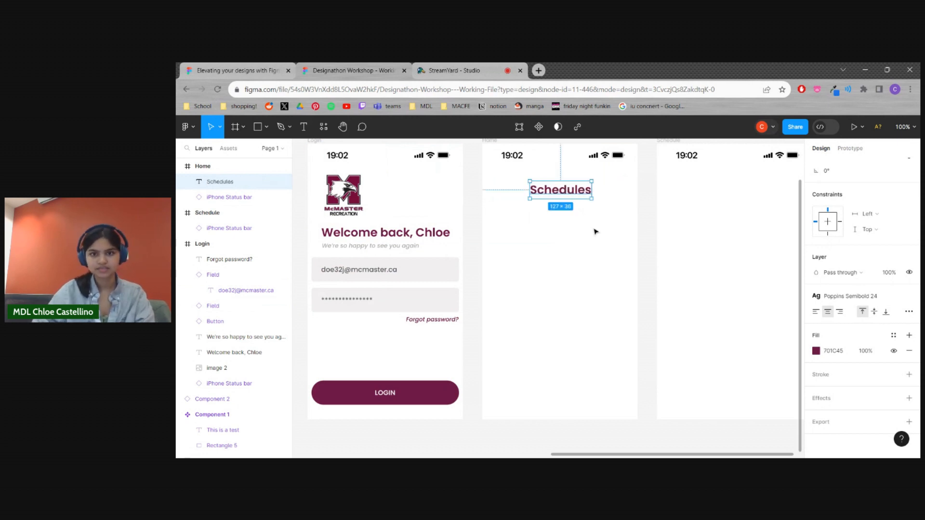
{"action": "left_click", "coordinate": [617, 216]}
{"action": "left_click_drag", "start_coordinate": [570, 193], "coordinate": [569, 193]}
{"action": "left_click", "coordinate": [597, 256]}
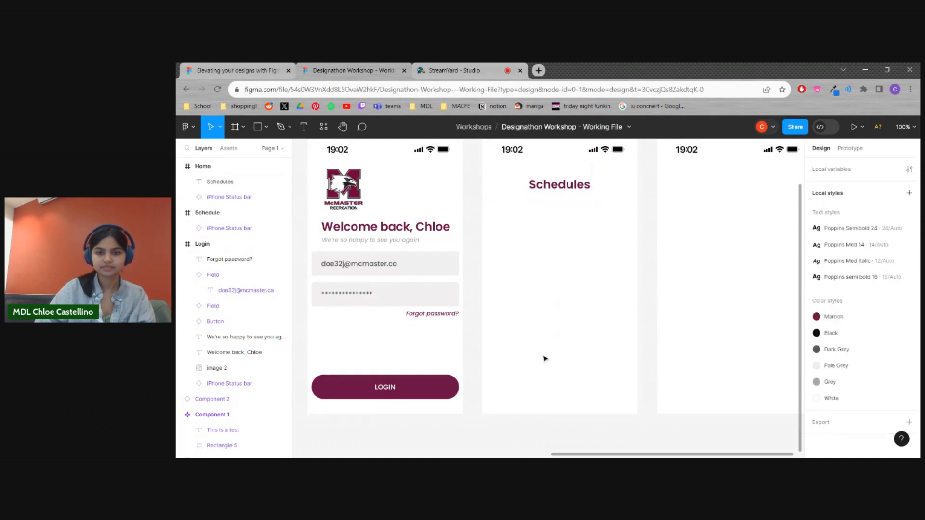
Place a copy of the Icon bar component along the lower edge of the Home frame
{"action": "scroll", "coordinate": [545, 357], "scroll_direction": "down", "scroll_amount": 1}
{"action": "key", "text": "ctrl+minus"}
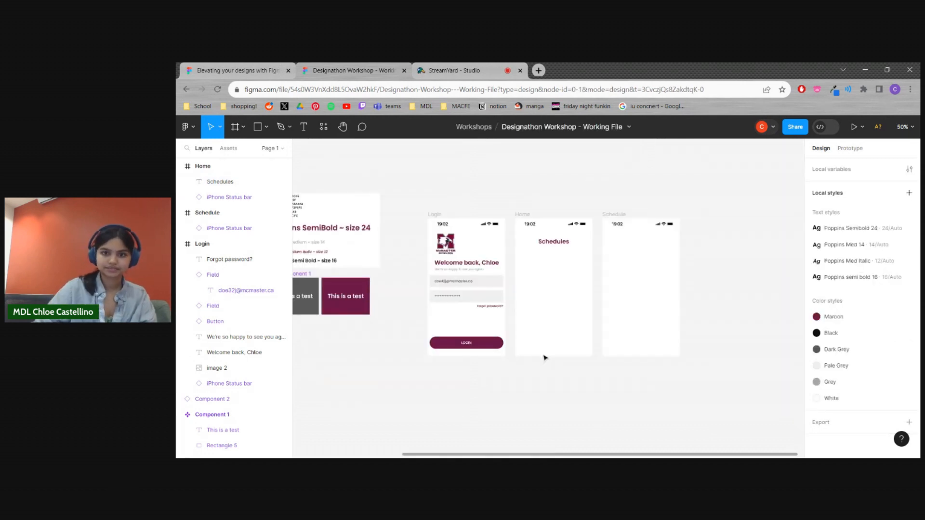
{"action": "scroll", "coordinate": [546, 357], "scroll_direction": "left", "scroll_amount": 3}
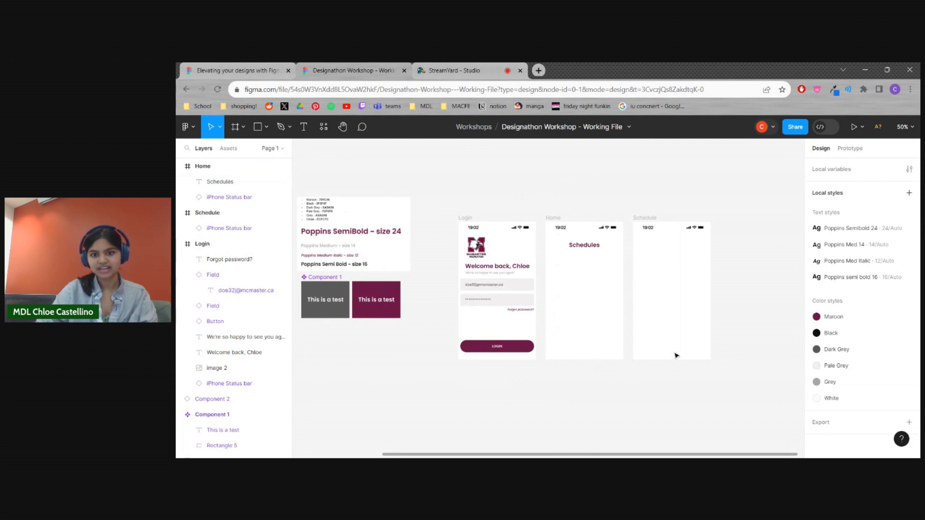
{"action": "scroll", "coordinate": [627, 321], "scroll_direction": "left", "scroll_amount": 5}
{"action": "scroll", "coordinate": [678, 369], "scroll_direction": "left", "scroll_amount": 7}
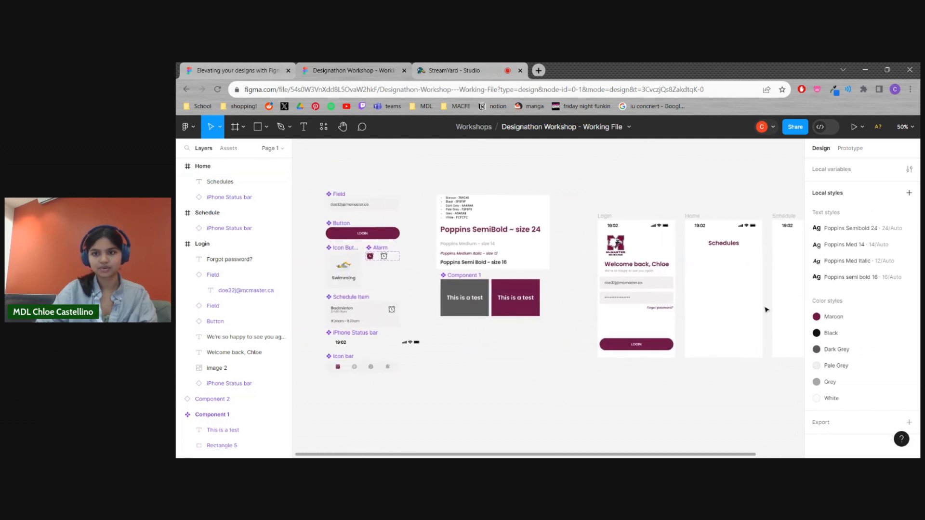
{"action": "scroll", "coordinate": [767, 310], "scroll_direction": "right", "scroll_amount": 6}
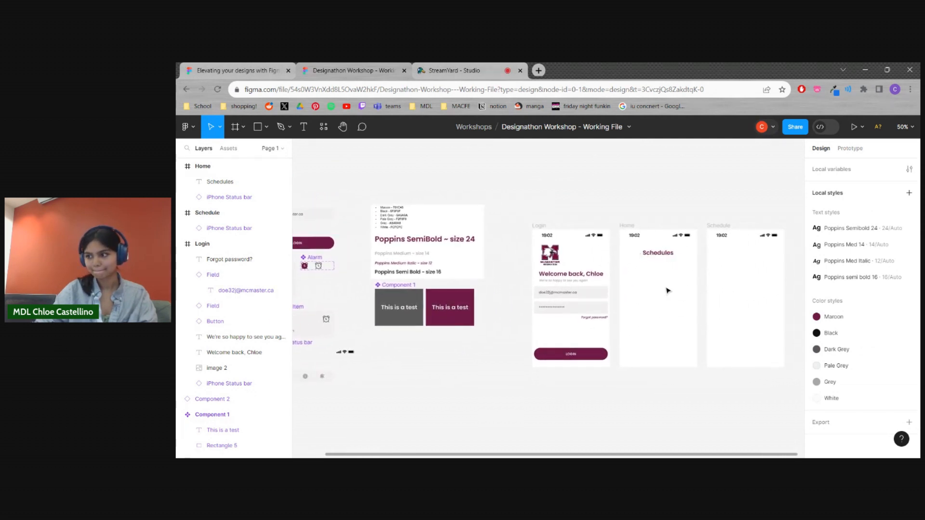
{"action": "scroll", "coordinate": [701, 289], "scroll_direction": "right", "scroll_amount": 7}
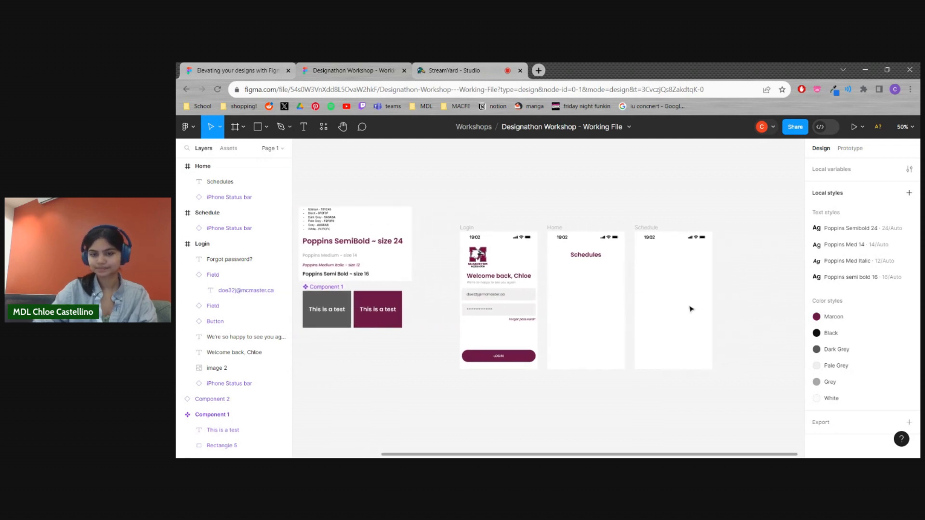
{"action": "scroll", "coordinate": [562, 290], "scroll_direction": "left", "scroll_amount": 12}
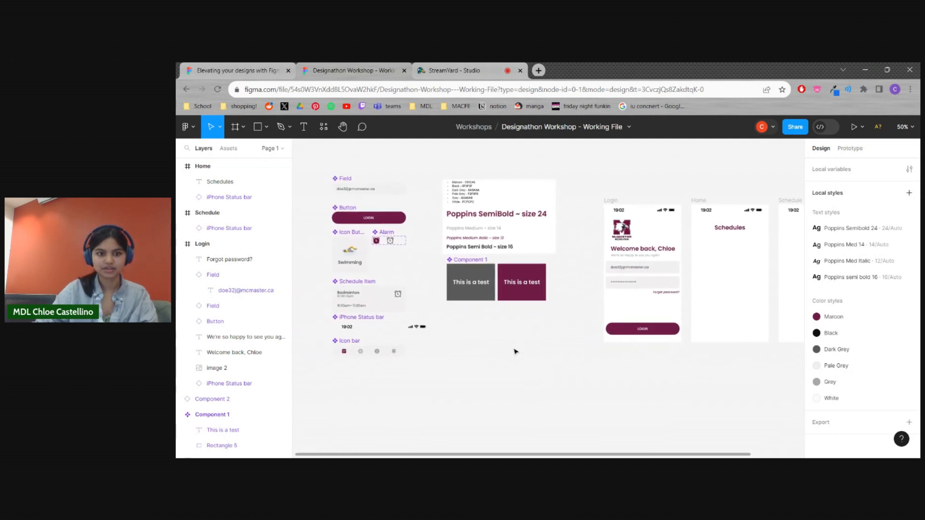
{"action": "scroll", "coordinate": [431, 367], "scroll_direction": "right", "scroll_amount": 3}
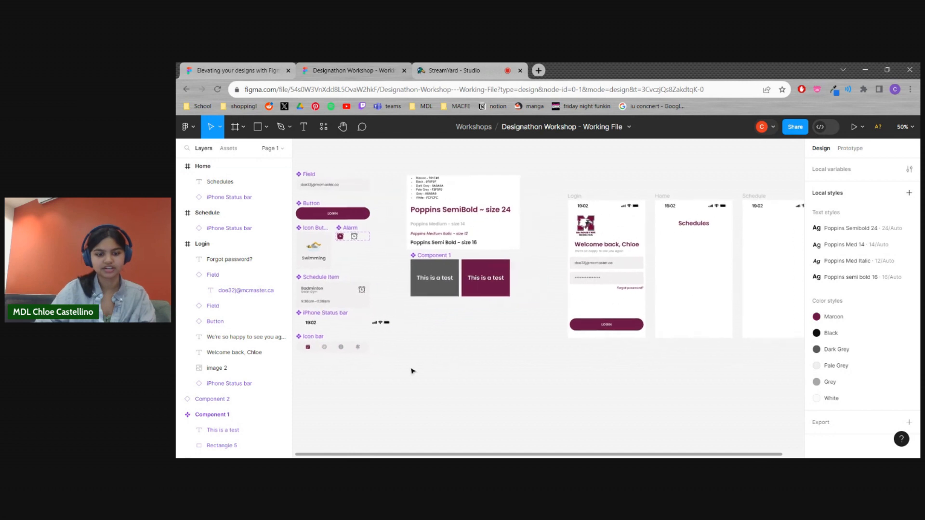
{"action": "left_click_drag", "start_coordinate": [367, 351], "coordinate": [728, 329]}
{"action": "left_click", "coordinate": [714, 359]}
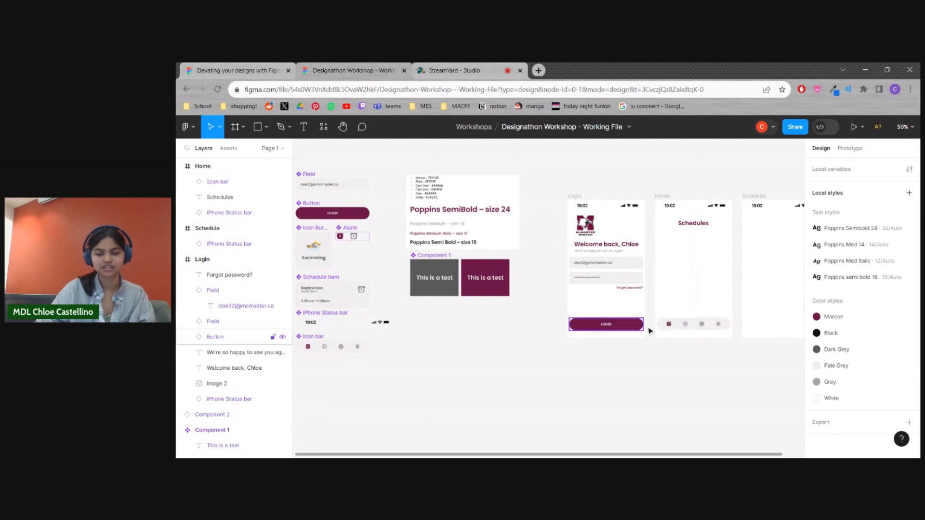
Duplicate the Home frame's icon bar to the same position in the Schedule frame
{"action": "scroll", "coordinate": [608, 372], "scroll_direction": "right", "scroll_amount": 8}
{"action": "left_click", "coordinate": [564, 333]}
{"action": "left_click_drag", "start_coordinate": [569, 333], "coordinate": [655, 336]}
{"action": "left_click", "coordinate": [537, 384]}
Examine the Icon Button component among the local components beside the style sheet
{"action": "scroll", "coordinate": [537, 384], "scroll_direction": "right", "scroll_amount": 2}
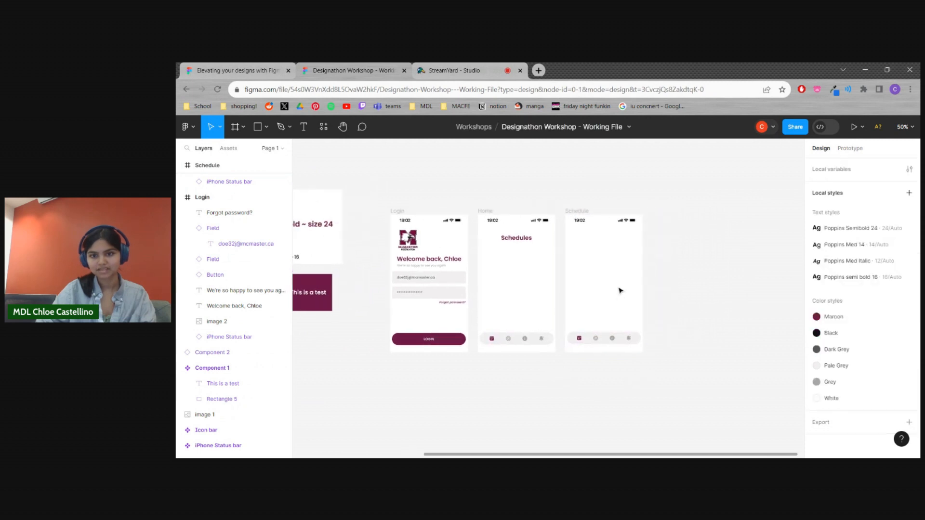
{"action": "scroll", "coordinate": [578, 323], "scroll_direction": "left", "scroll_amount": 12}
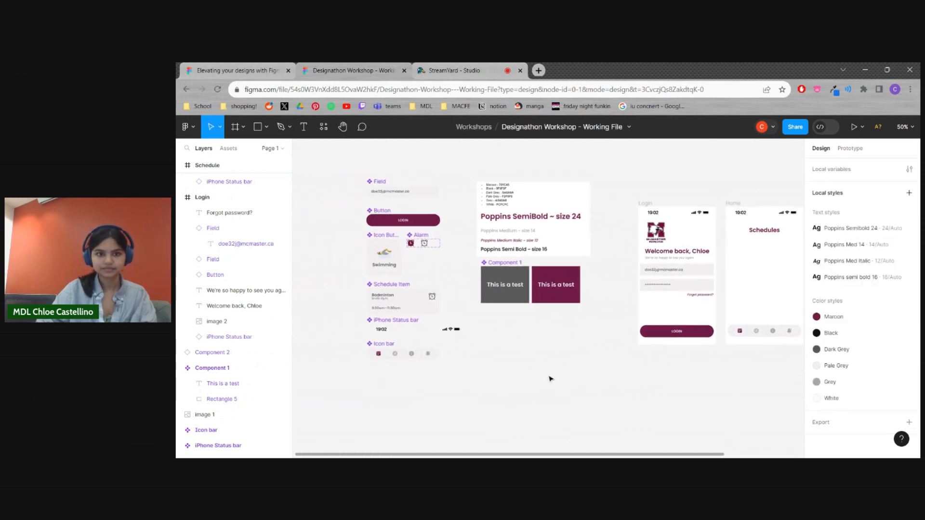
{"action": "left_click", "coordinate": [397, 266]}
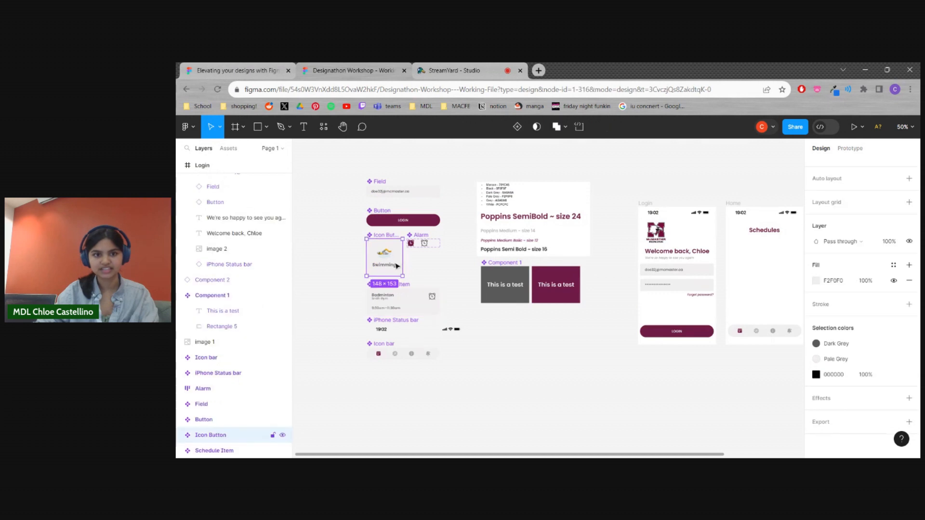
{"action": "scroll", "coordinate": [437, 271], "scroll_direction": "right", "scroll_amount": 1}
{"action": "scroll", "coordinate": [436, 271], "scroll_direction": "up", "scroll_amount": 1}
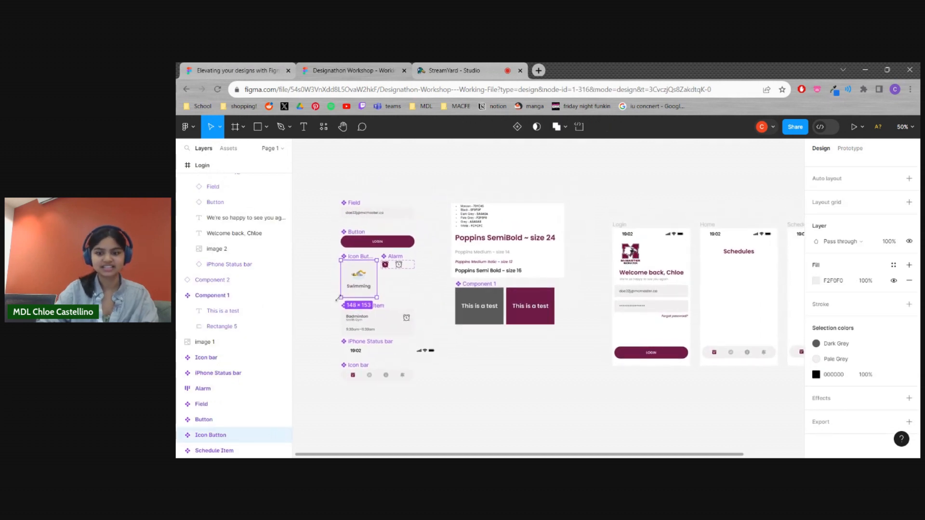
{"action": "key", "text": "shift+0"}
{"action": "scroll", "coordinate": [338, 271], "scroll_direction": "up", "scroll_amount": 4}
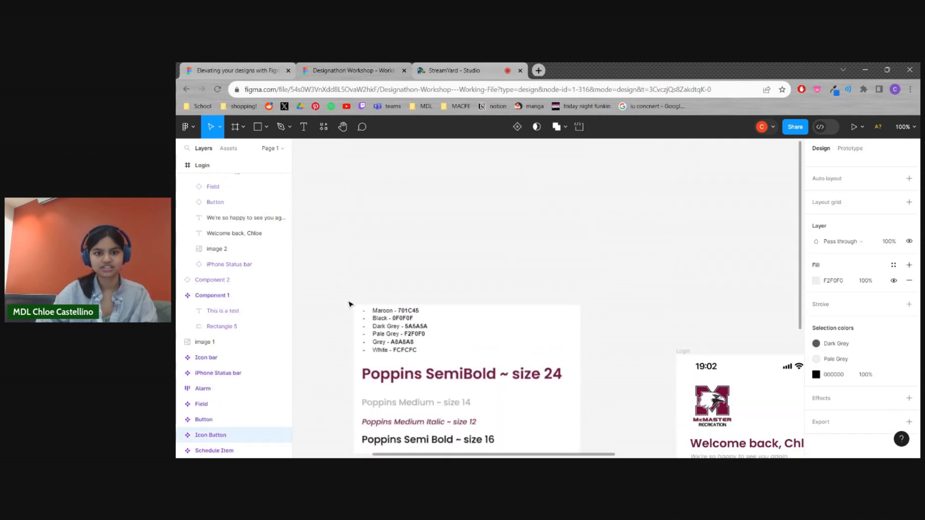
{"action": "scroll", "coordinate": [353, 307], "scroll_direction": "down", "scroll_amount": 6}
{"action": "left_click_drag", "start_coordinate": [381, 318], "coordinate": [637, 382]}
{"action": "left_click_drag", "start_coordinate": [539, 276], "coordinate": [595, 322]}
{"action": "key", "text": "minus"}
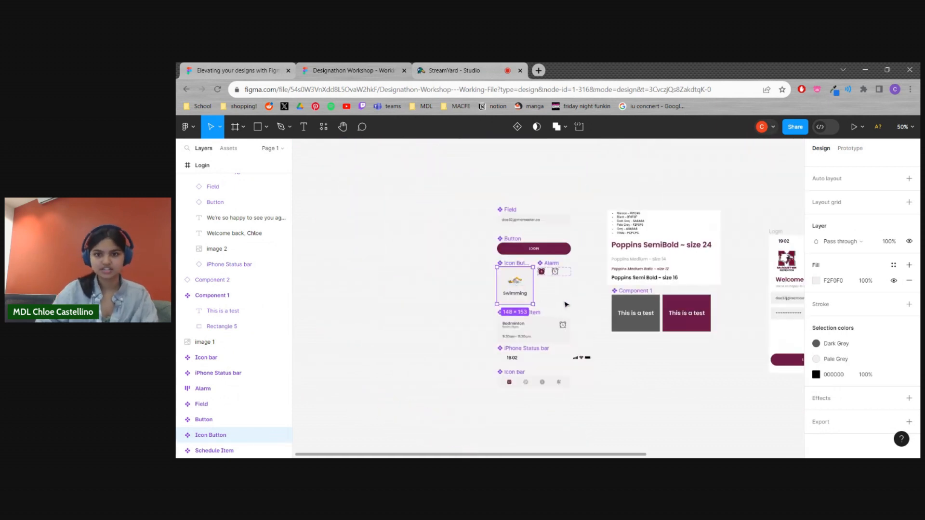
{"action": "scroll", "coordinate": [559, 296], "scroll_direction": "right", "scroll_amount": 4}
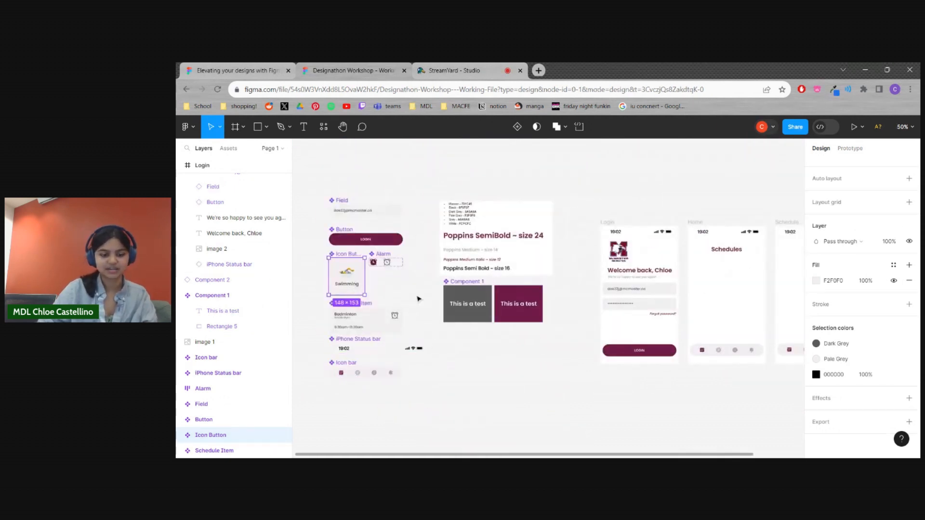
{"action": "left_click", "coordinate": [417, 301]}
Place two copies of the Icon Button component side by side below the "Schedules" heading in the Home frame
{"action": "scroll", "coordinate": [403, 384], "scroll_direction": "right", "scroll_amount": 2}
{"action": "left_click_drag", "start_coordinate": [319, 260], "coordinate": [680, 259]}
{"action": "left_click", "coordinate": [440, 395]}
{"action": "left_click_drag", "start_coordinate": [451, 374], "coordinate": [510, 370]}
{"action": "left_click_drag", "start_coordinate": [370, 260], "coordinate": [776, 261]}
{"action": "left_click", "coordinate": [744, 306]}
Duplicate the pair of Swimming buttons below the first row to form a two-by-two grid in the Home frame
{"action": "left_click_drag", "start_coordinate": [738, 304], "coordinate": [506, 270]}
{"action": "key", "text": "ctrl+plus"}
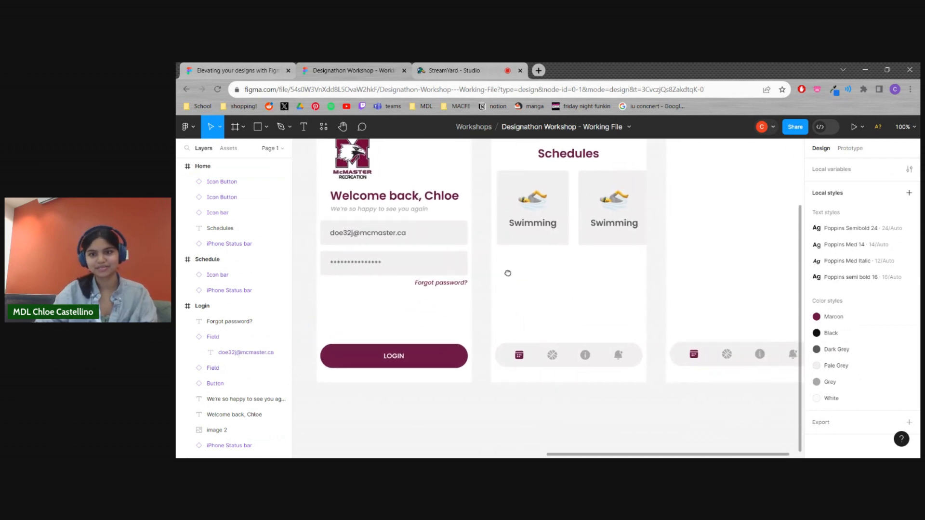
{"action": "left_click", "coordinate": [561, 232]}
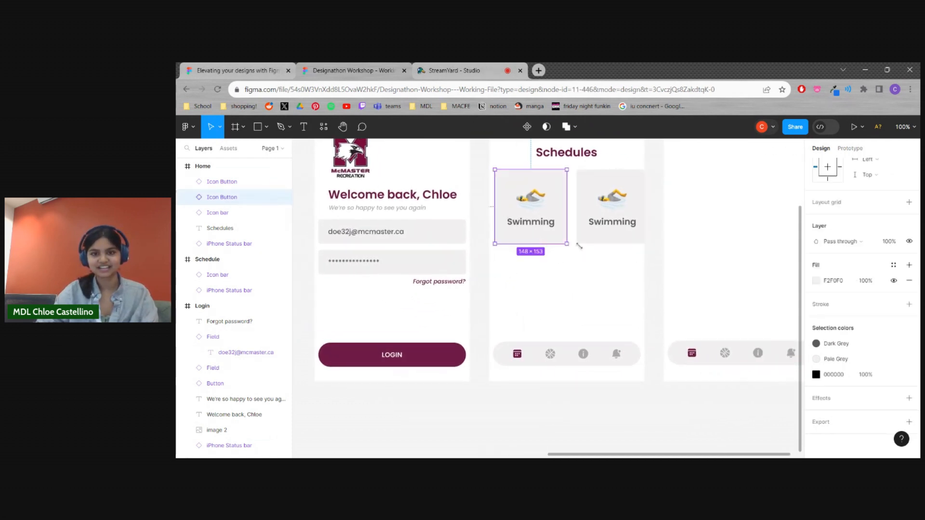
{"action": "left_click", "coordinate": [610, 241], "text": "shift"}
{"action": "key", "text": "ctrl+d"}
{"action": "left_click_drag", "start_coordinate": [615, 239], "coordinate": [517, 195]}
{"action": "left_click", "coordinate": [688, 303]}
Scale the four Swimming buttons down together to fit the Home frame's width and centre the grid under the heading
{"action": "left_click", "coordinate": [631, 307]}
{"action": "left_click", "coordinate": [556, 296], "text": "shift"}
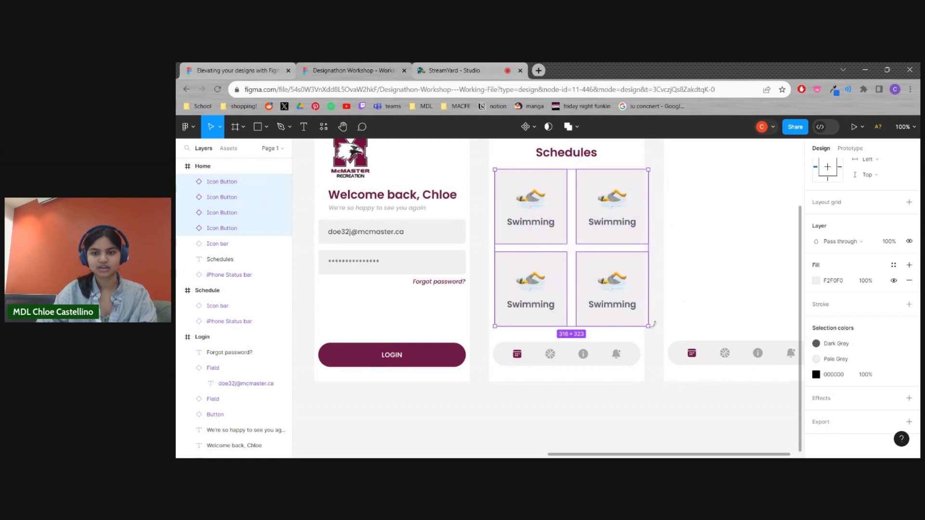
{"action": "left_click_drag", "start_coordinate": [650, 326], "coordinate": [632, 308]}
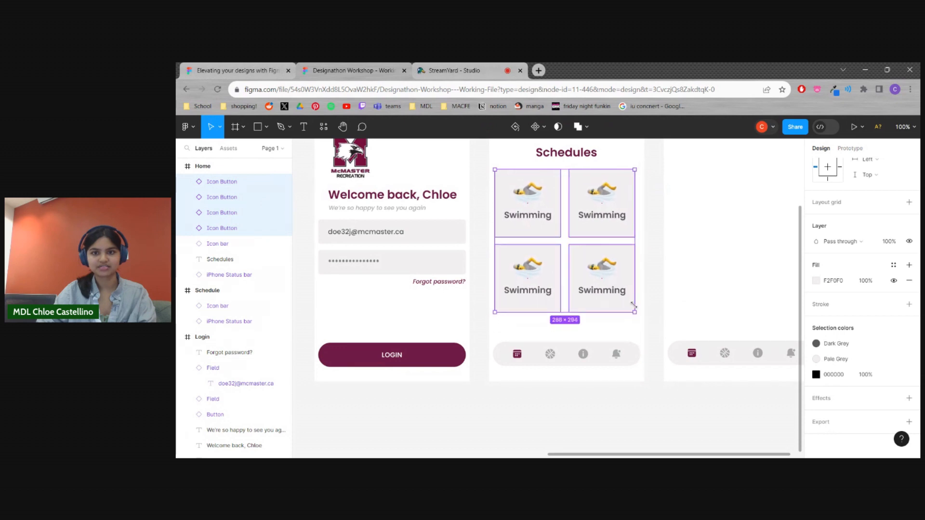
{"action": "left_click_drag", "start_coordinate": [622, 260], "coordinate": [627, 257]}
{"action": "left_click", "coordinate": [654, 322]}
{"action": "scroll", "coordinate": [656, 304], "scroll_direction": "up", "scroll_amount": 3}
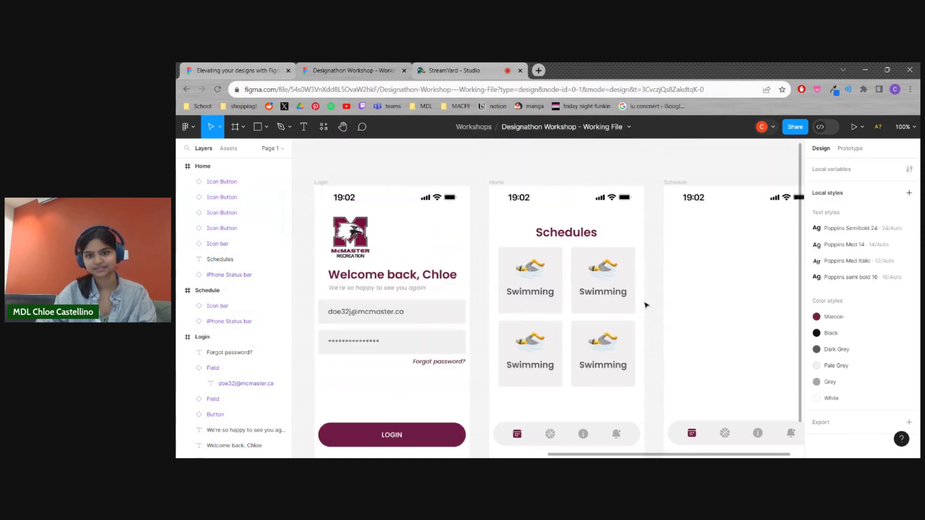
{"action": "left_click", "coordinate": [606, 329]}
{"action": "double_click", "coordinate": [606, 326]}
{"action": "left_click", "coordinate": [643, 337]}
{"action": "scroll", "coordinate": [531, 306], "scroll_direction": "down", "scroll_amount": 2}
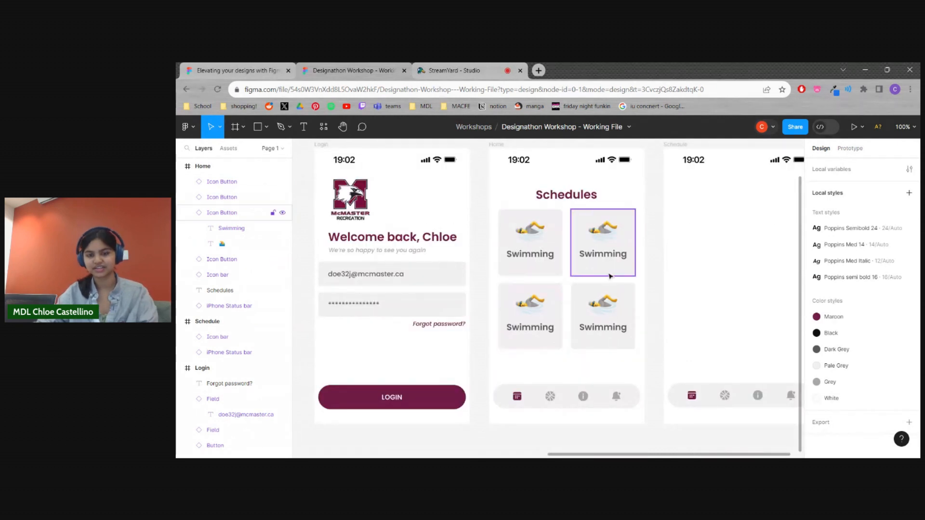
{"action": "double_click", "coordinate": [603, 257]}
{"action": "left_click", "coordinate": [672, 230]}
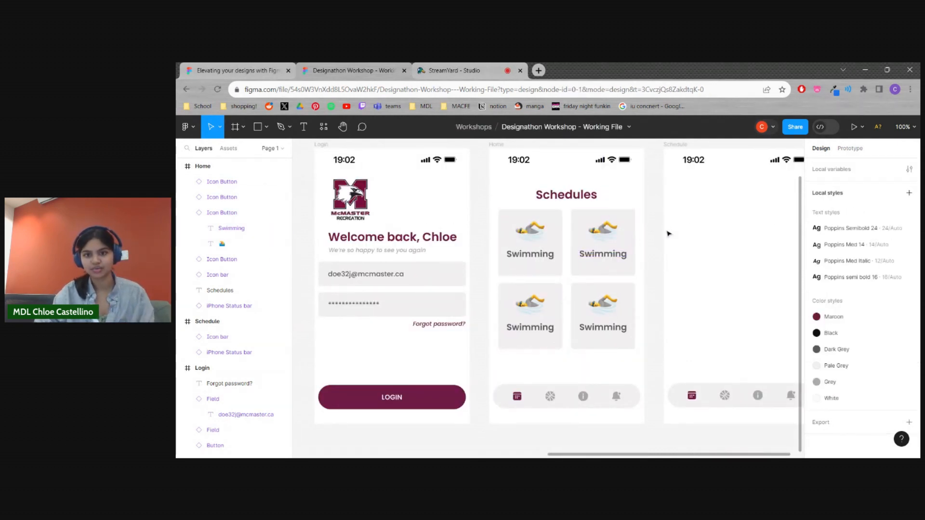
Relabel the Home frame's upper-right button "Intramurals" and the lower-left button "Drop-in"
{"action": "left_click", "coordinate": [620, 250]}
{"action": "double_click", "coordinate": [617, 257]}
{"action": "double_click", "coordinate": [618, 257]}
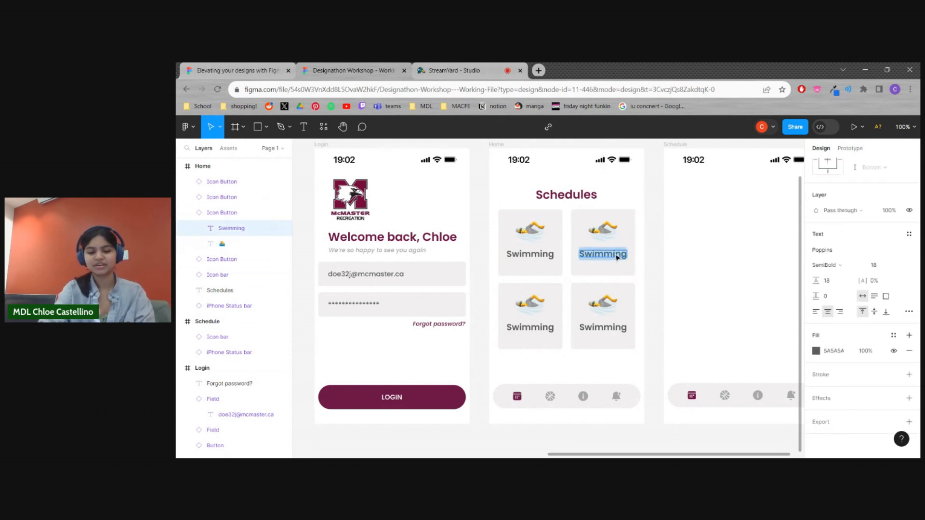
{"action": "key", "text": "BackSpace"}
{"action": "type", "text": "Intramurals"}
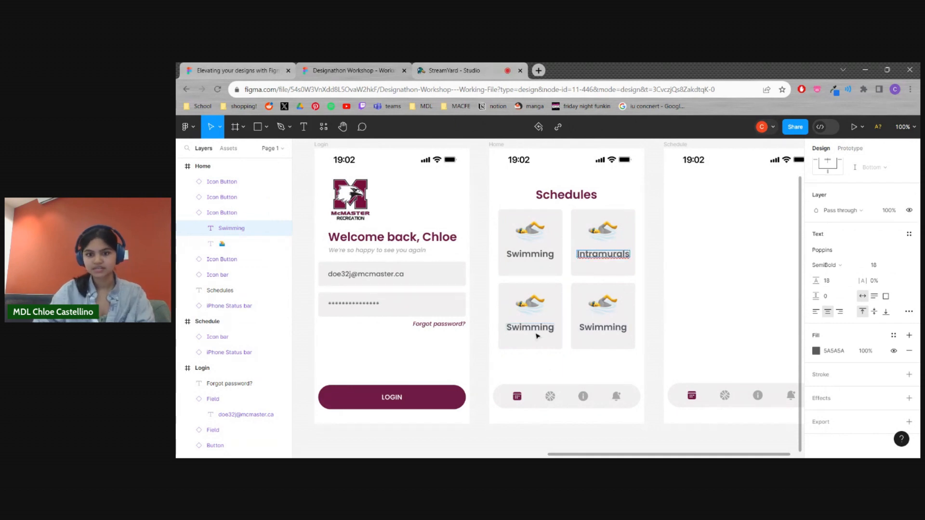
{"action": "double_click", "coordinate": [536, 331]}
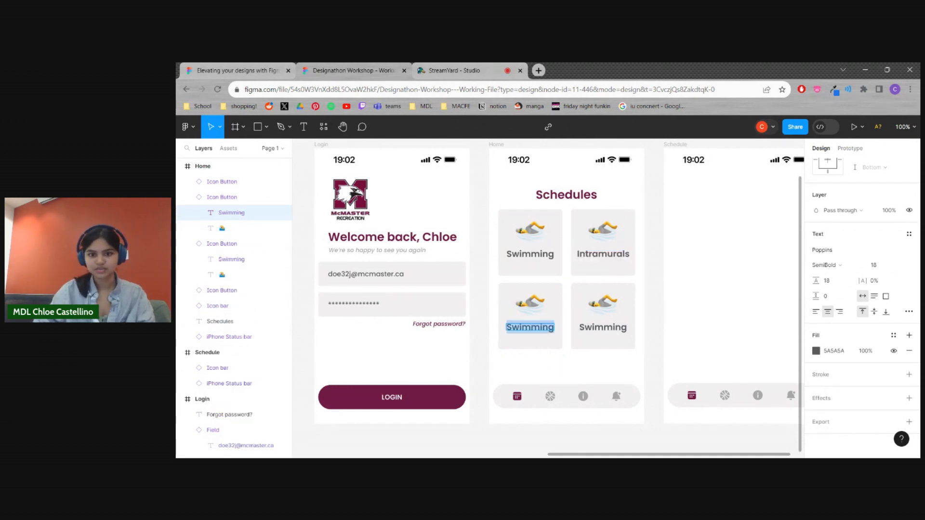
{"action": "type", "text": "dro"}
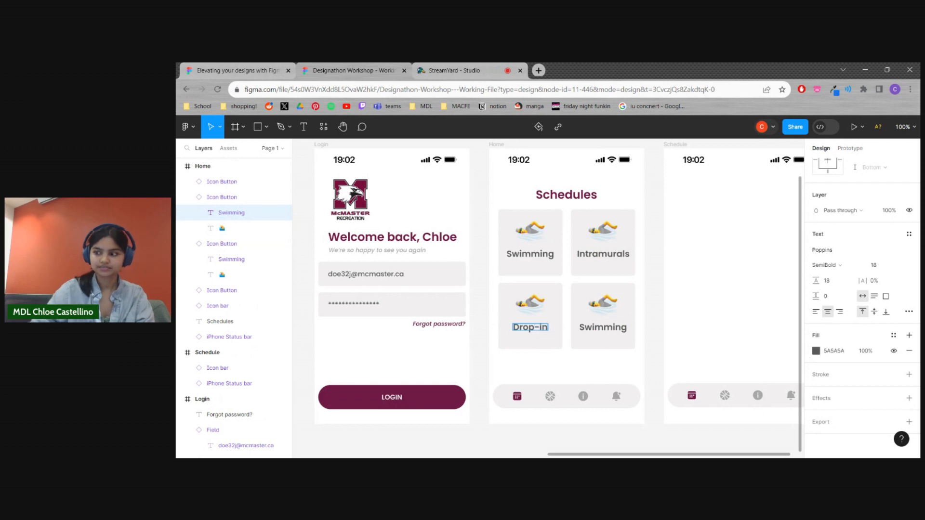
Relabel the lower-right button in the Home frame as "Basketball"
{"action": "double_click", "coordinate": [605, 328]}
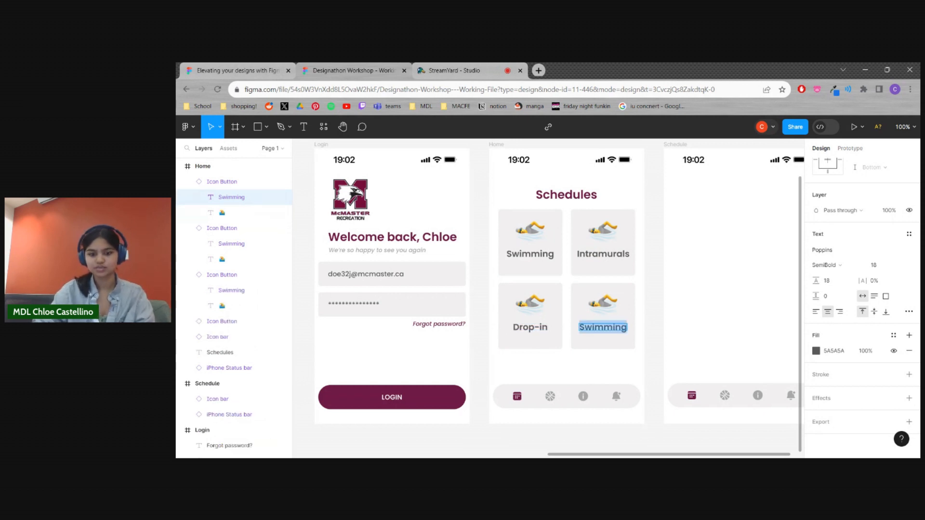
{"action": "type", "text": "Basketball"}
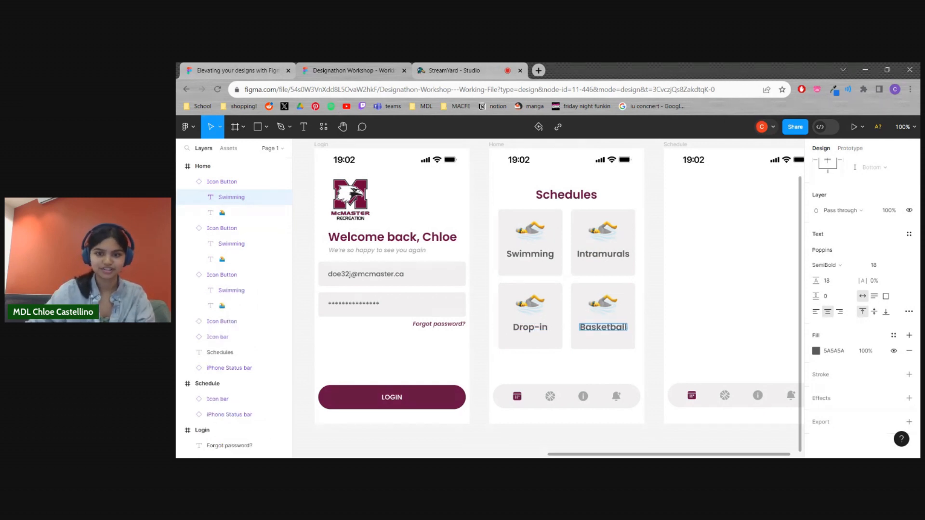
{"action": "key", "text": "Escape"}
{"action": "left_click", "coordinate": [655, 333]}
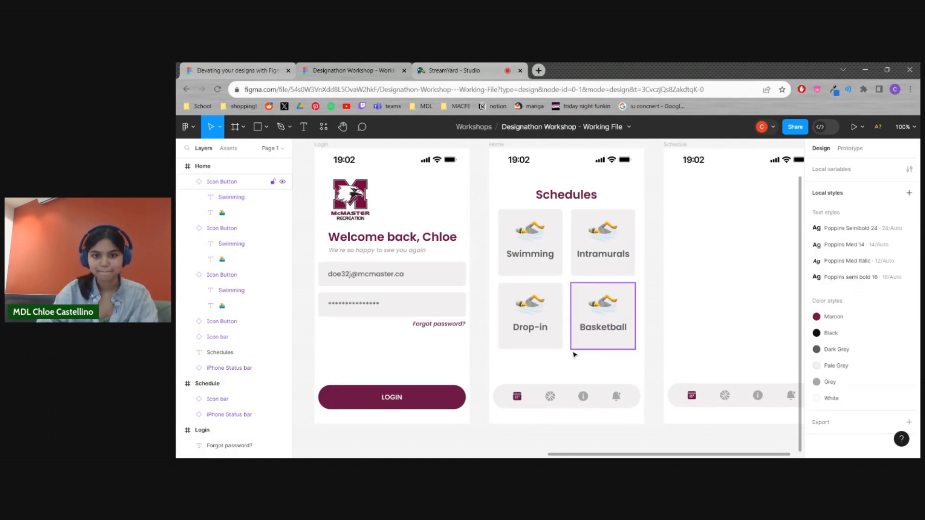
{"action": "scroll", "coordinate": [597, 332], "scroll_direction": "right", "scroll_amount": 2}
{"action": "left_click", "coordinate": [491, 249]}
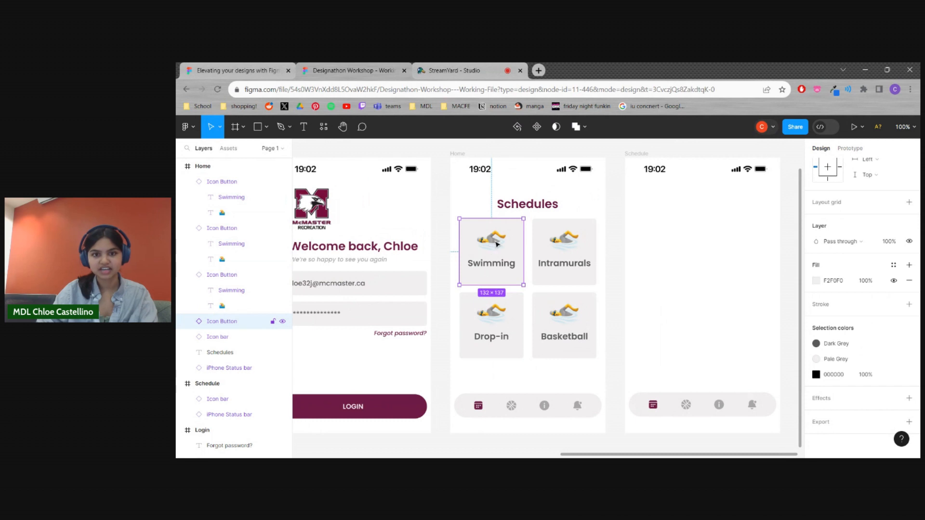
{"action": "double_click", "coordinate": [496, 244]}
{"action": "left_click", "coordinate": [558, 247]}
{"action": "left_click", "coordinate": [616, 278]}
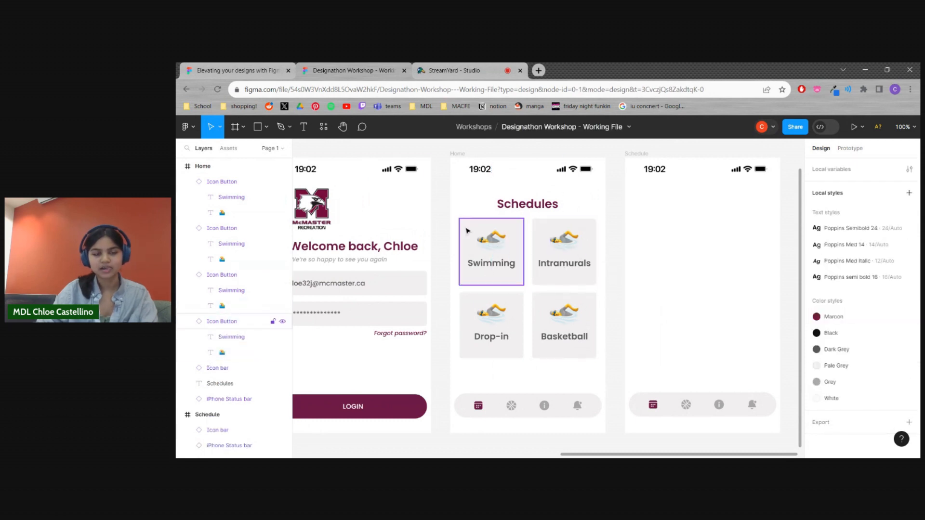
Look through the emoji plugins and the file's local components, clearing the "emojis" search
{"action": "left_click", "coordinate": [324, 127]}
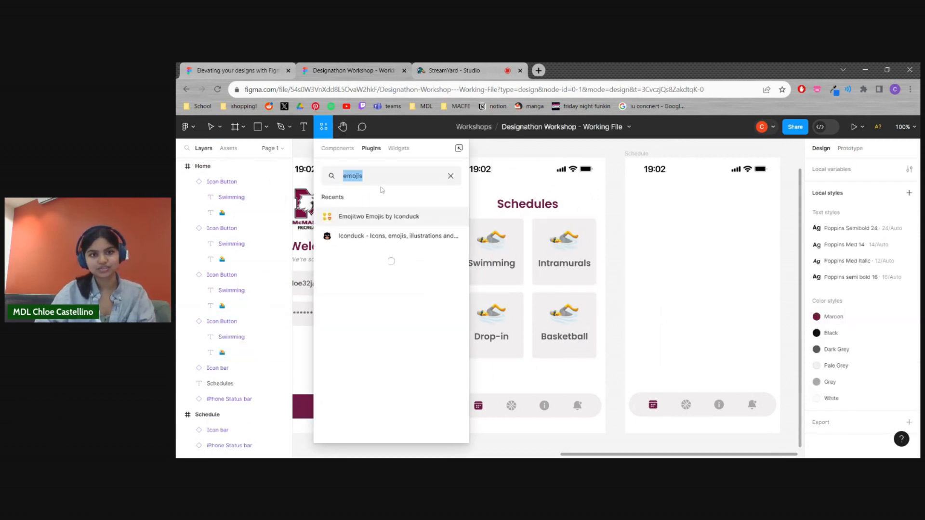
{"action": "left_click", "coordinate": [592, 201]}
{"action": "left_click", "coordinate": [324, 127]}
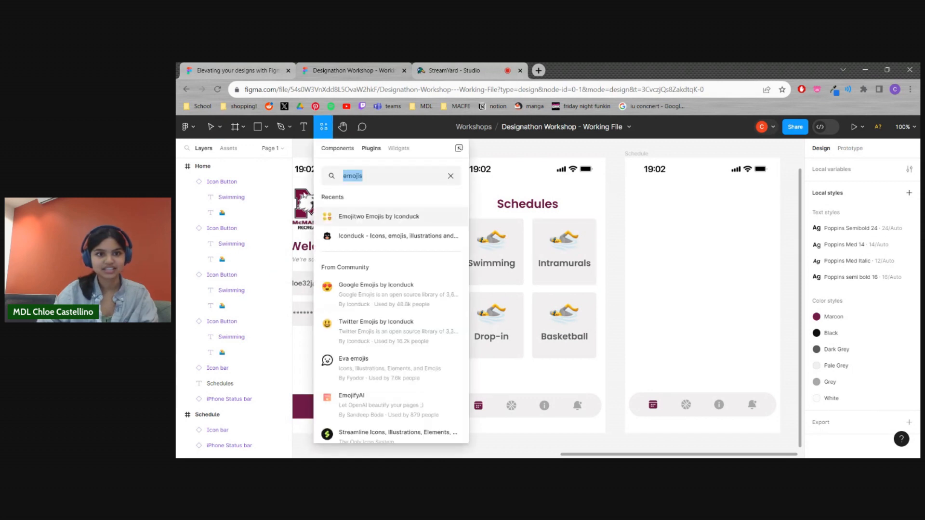
{"action": "left_click", "coordinate": [339, 152]}
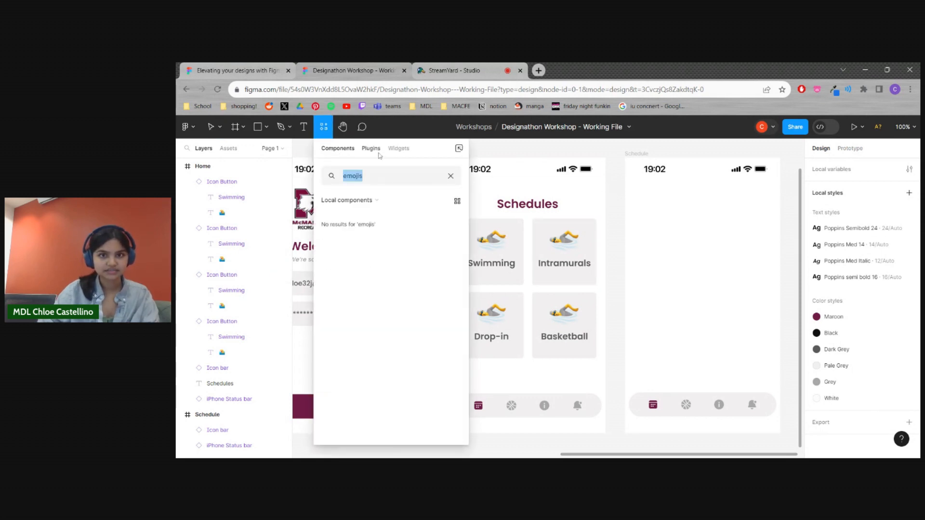
{"action": "left_click", "coordinate": [373, 149]}
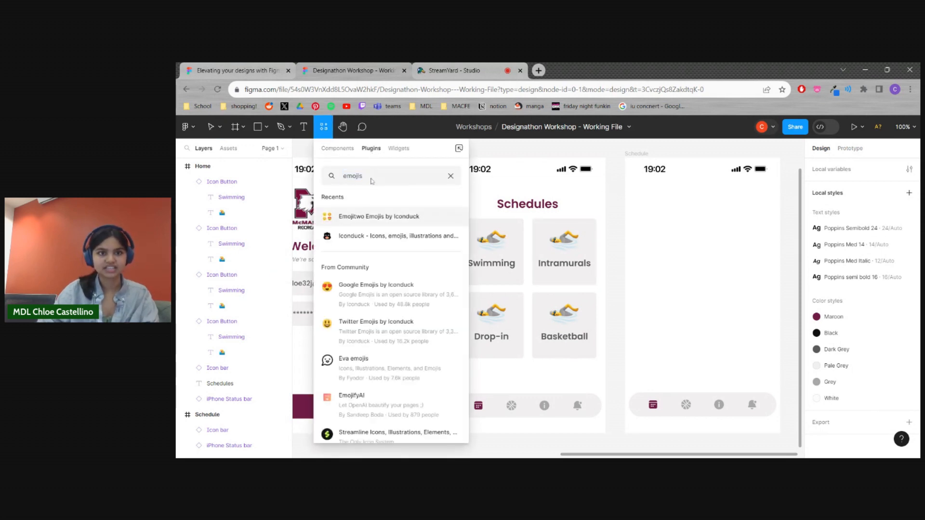
{"action": "left_click", "coordinate": [339, 149]}
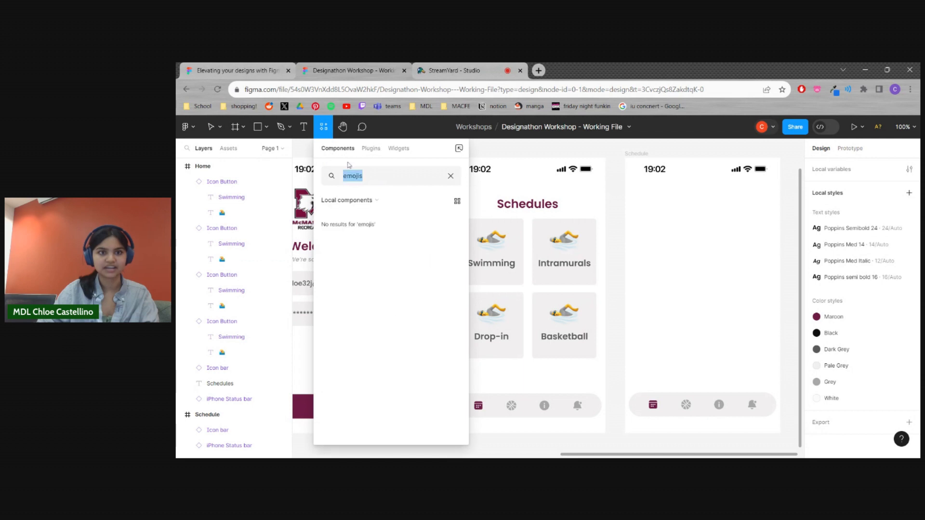
{"action": "left_click", "coordinate": [450, 175]}
{"action": "left_click", "coordinate": [326, 135]}
{"action": "left_click", "coordinate": [326, 135]}
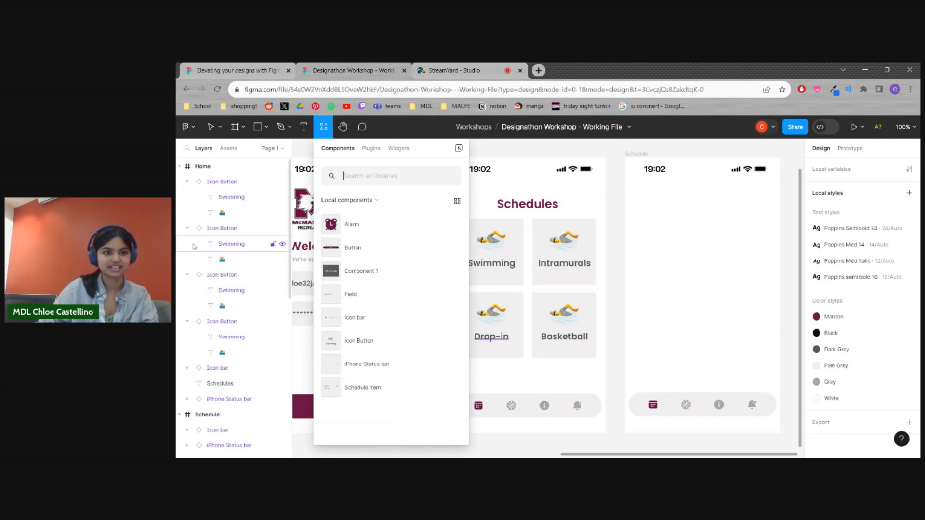
Collapse the Home, Schedule and Login frames in the layer list
{"action": "left_click", "coordinate": [181, 167]}
{"action": "left_click", "coordinate": [181, 182]}
{"action": "left_click", "coordinate": [180, 197]}
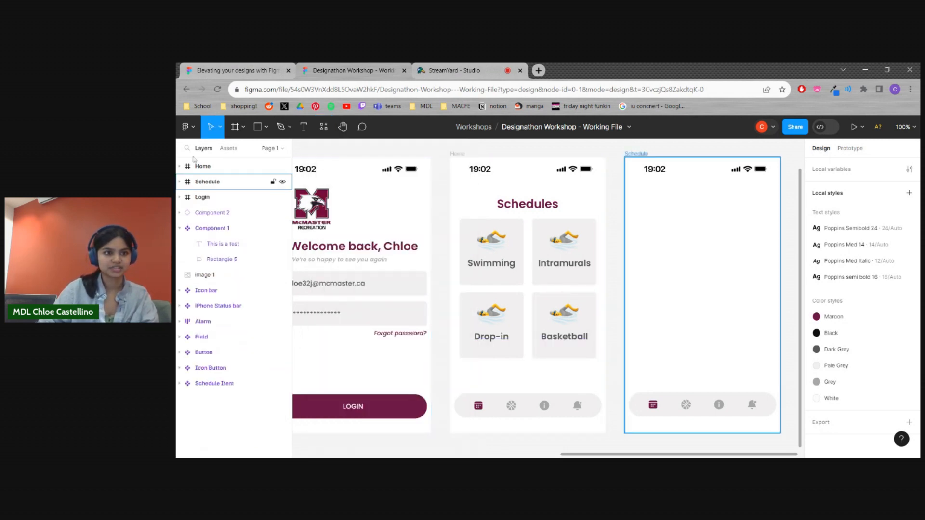
Search the plugins for "emoji" and run Emojitwo Emojis by Iconduck
{"action": "left_click", "coordinate": [324, 128]}
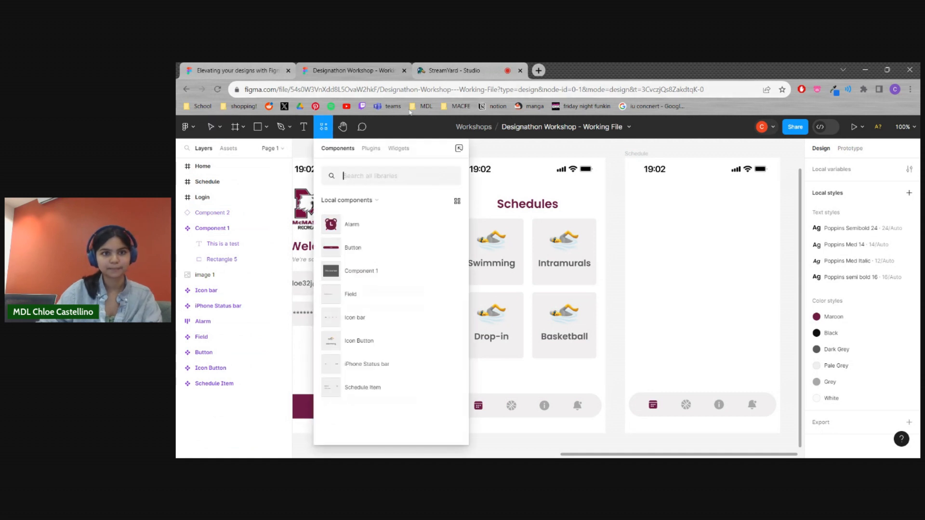
{"action": "left_click", "coordinate": [374, 149]}
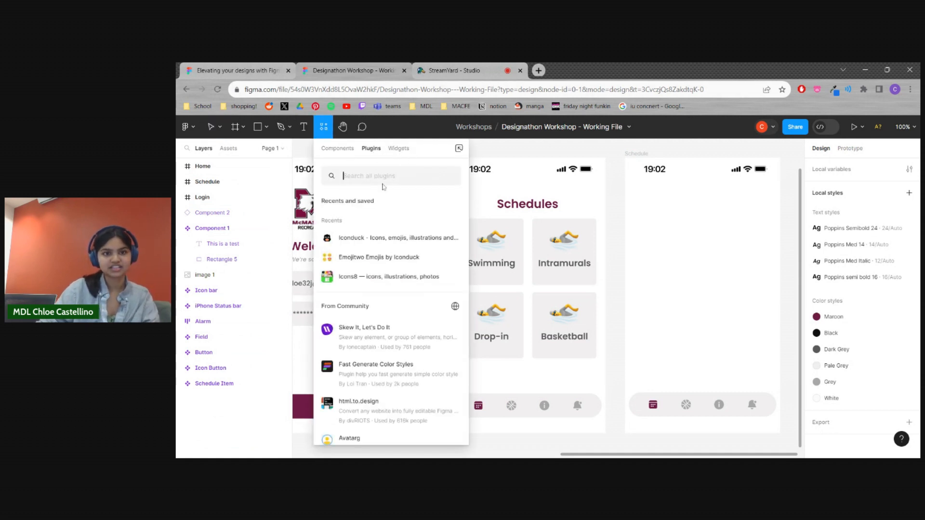
{"action": "type", "text": "emoji"}
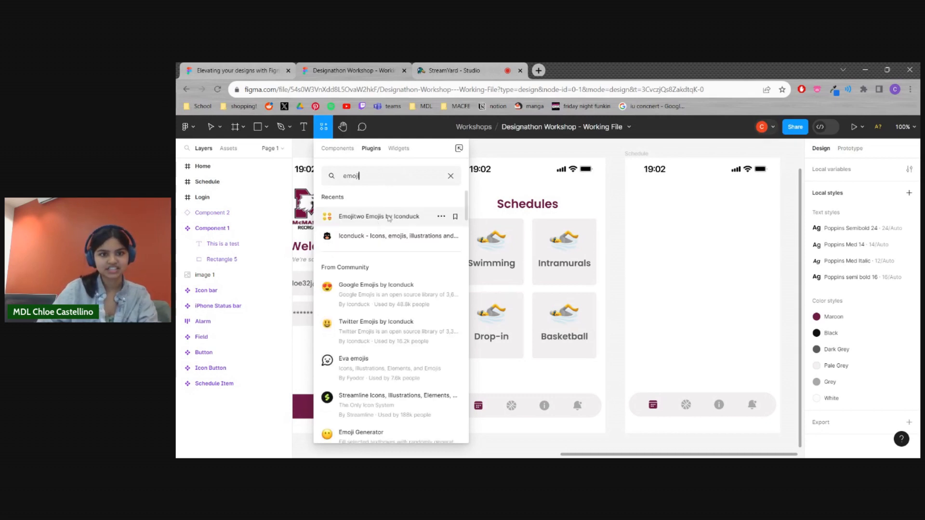
{"action": "left_click", "coordinate": [379, 216]}
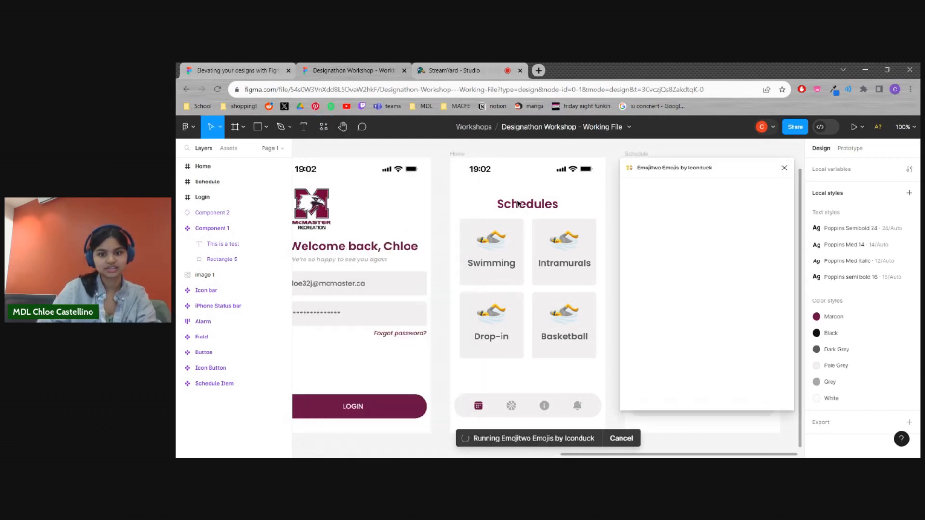
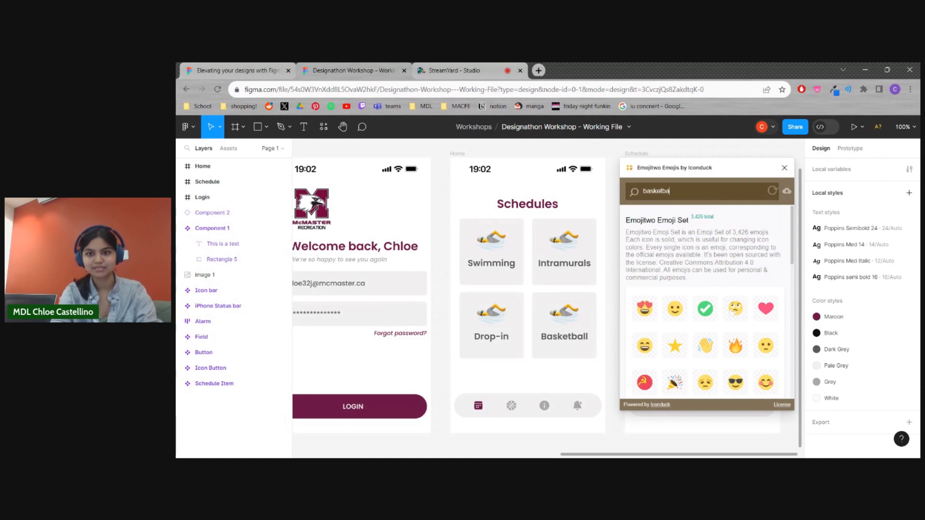
Search the Emojitwo plugin for "basketball" and place the coloured basketball and hoop emoji on the canvas below the frames
{"action": "type", "text": "all"}
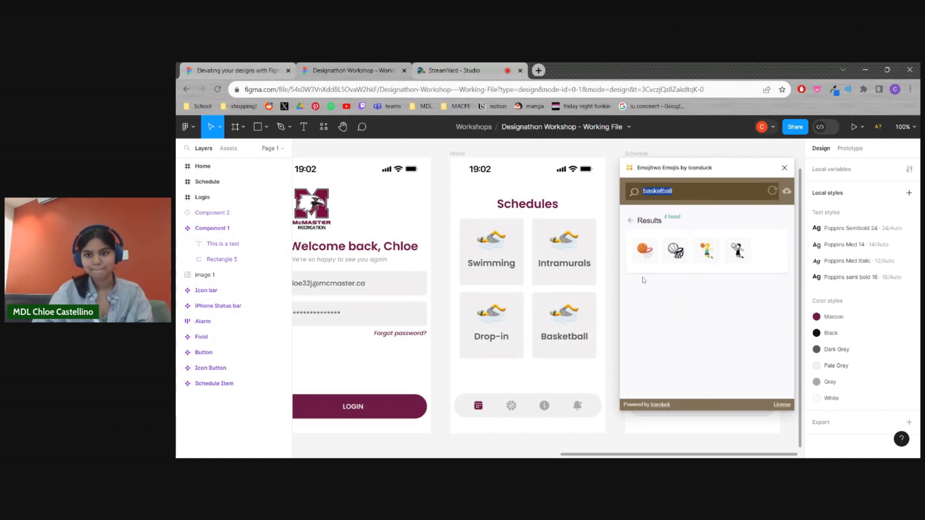
{"action": "left_click", "coordinate": [650, 251]}
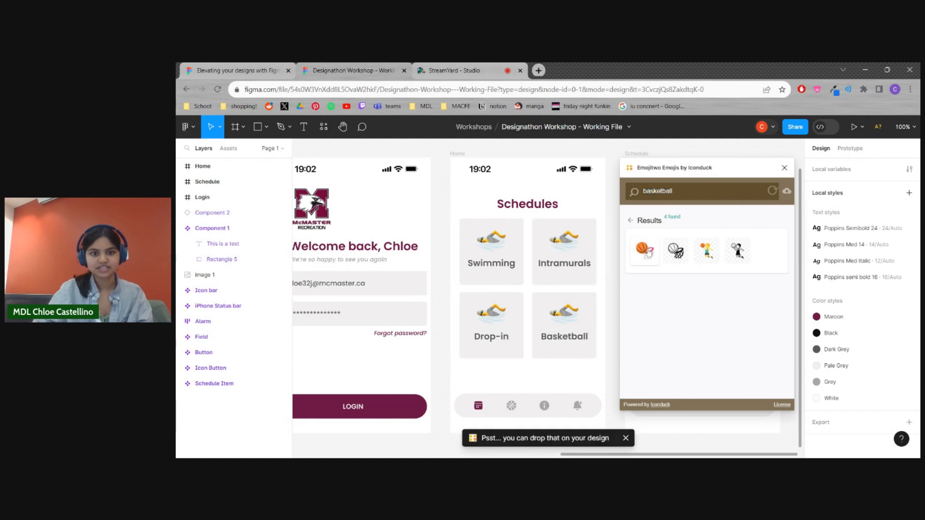
{"action": "scroll", "coordinate": [449, 369], "scroll_direction": "down", "scroll_amount": 1}
{"action": "left_click_drag", "start_coordinate": [454, 384], "coordinate": [417, 428]}
{"action": "scroll", "coordinate": [412, 337], "scroll_direction": "down", "scroll_amount": 3}
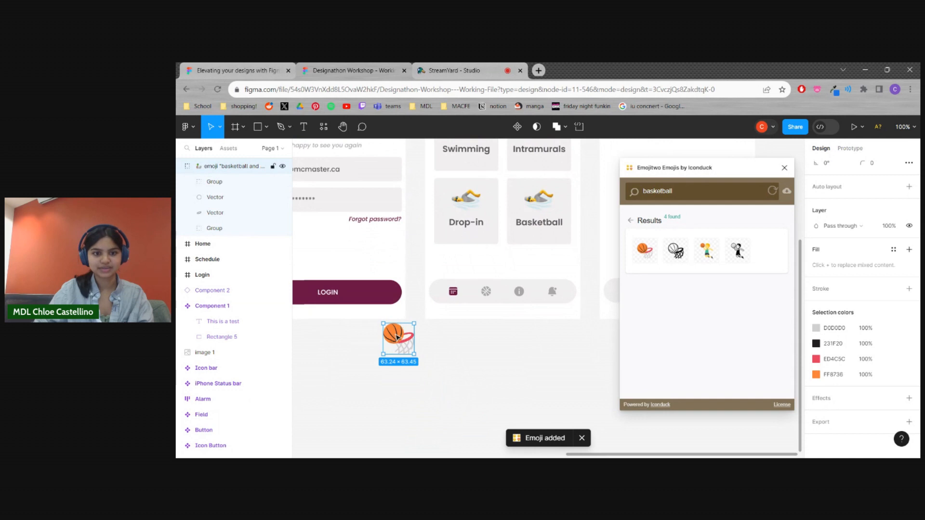
{"action": "left_click_drag", "start_coordinate": [396, 336], "coordinate": [411, 352]}
{"action": "left_click", "coordinate": [547, 329]}
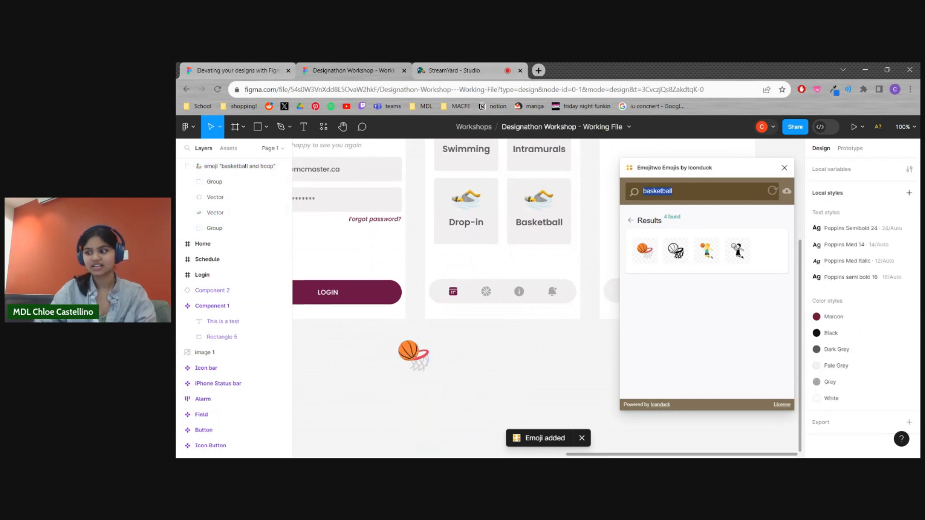
Search the emoji plugin for "tennis" and place the tennis racquet and ball emoji beside the basketball emoji
{"action": "type", "text": "tennis"}
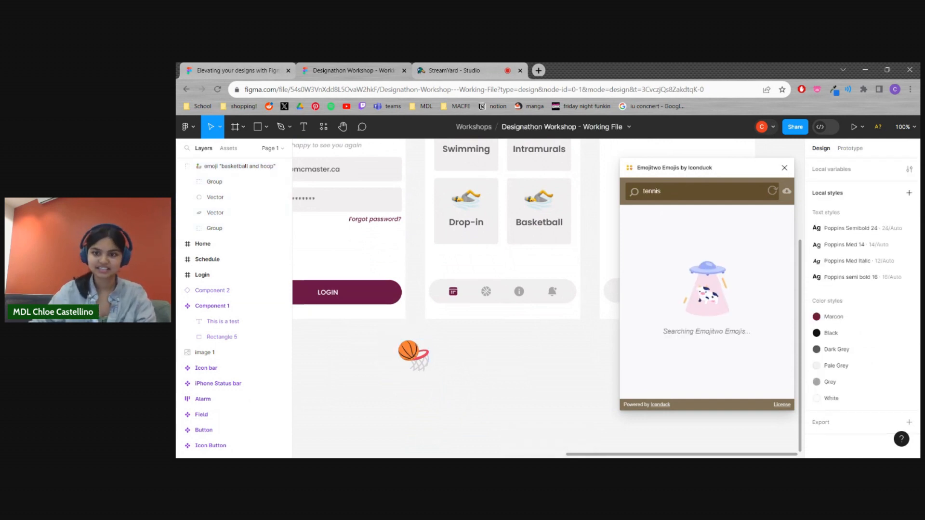
{"action": "left_click_drag", "start_coordinate": [644, 250], "coordinate": [467, 356]}
{"action": "left_click_drag", "start_coordinate": [489, 374], "coordinate": [477, 363]}
Search for "soccer", place the solid black soccer ball emoji beside the tennis racquet, and close the emoji plugin
{"action": "type", "text": "soccer"}
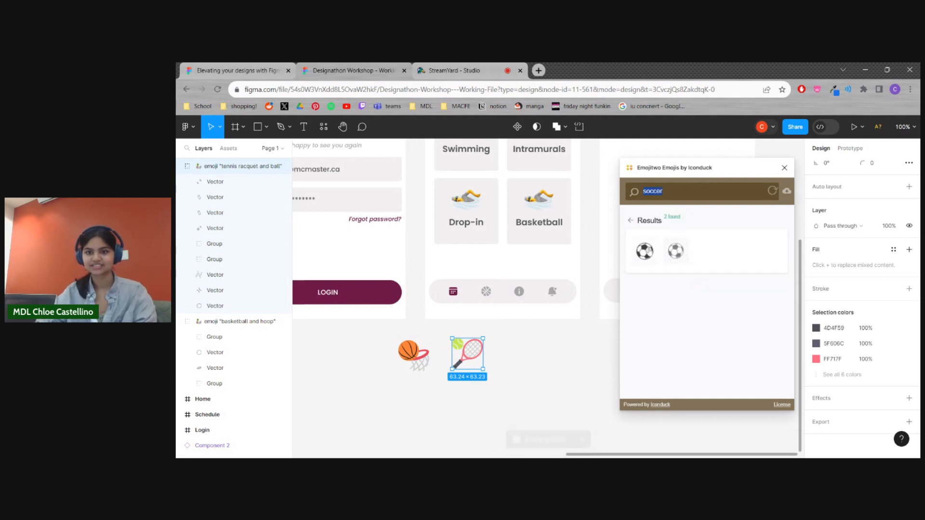
{"action": "left_click_drag", "start_coordinate": [647, 251], "coordinate": [538, 364]}
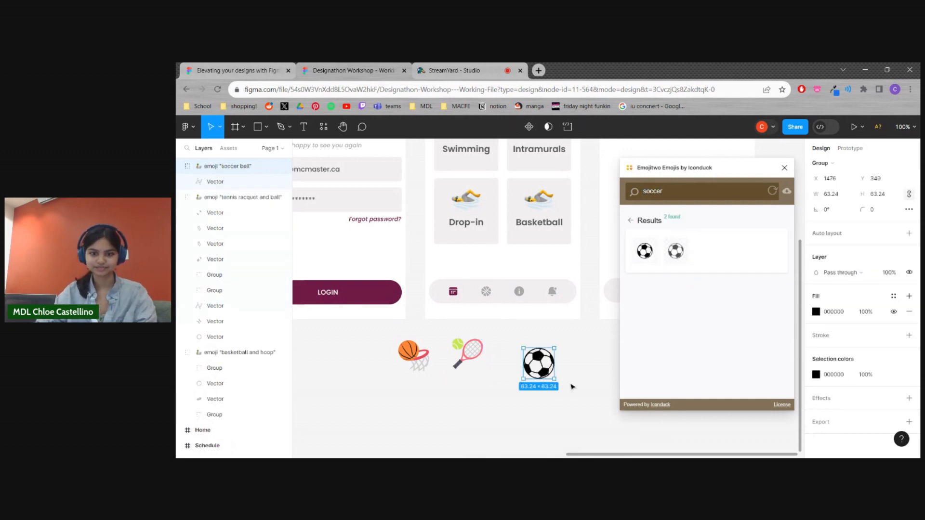
{"action": "left_click", "coordinate": [573, 388]}
{"action": "scroll", "coordinate": [580, 375], "scroll_direction": "up", "scroll_amount": 1}
{"action": "left_click", "coordinate": [784, 168]}
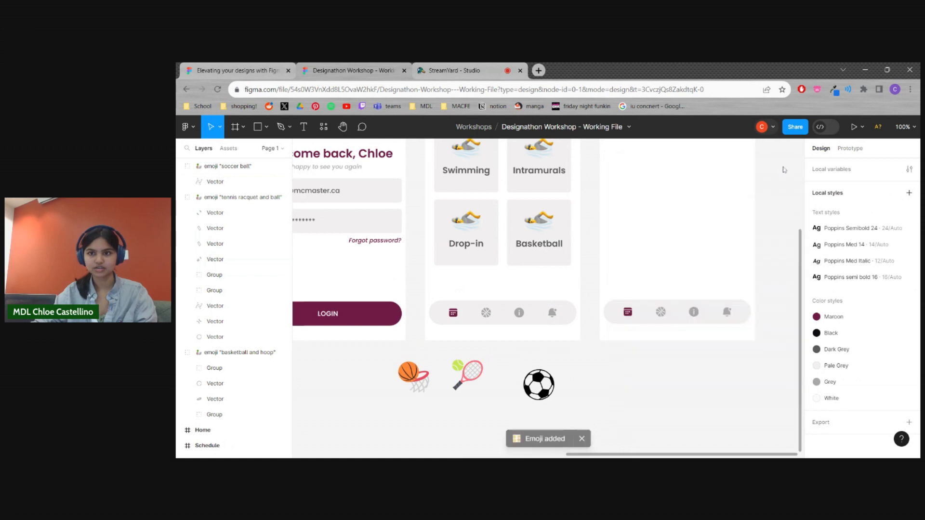
Line up the soccer ball, tennis racquet and basketball emojis in a close row beneath the Home frame
{"action": "scroll", "coordinate": [768, 222], "scroll_direction": "up", "scroll_amount": 2}
{"action": "left_click_drag", "start_coordinate": [545, 413], "coordinate": [541, 396]}
{"action": "left_click_drag", "start_coordinate": [467, 400], "coordinate": [493, 396]}
{"action": "left_click_drag", "start_coordinate": [415, 400], "coordinate": [453, 394]}
{"action": "left_click", "coordinate": [592, 390]}
{"action": "scroll", "coordinate": [591, 382], "scroll_direction": "up", "scroll_amount": 3}
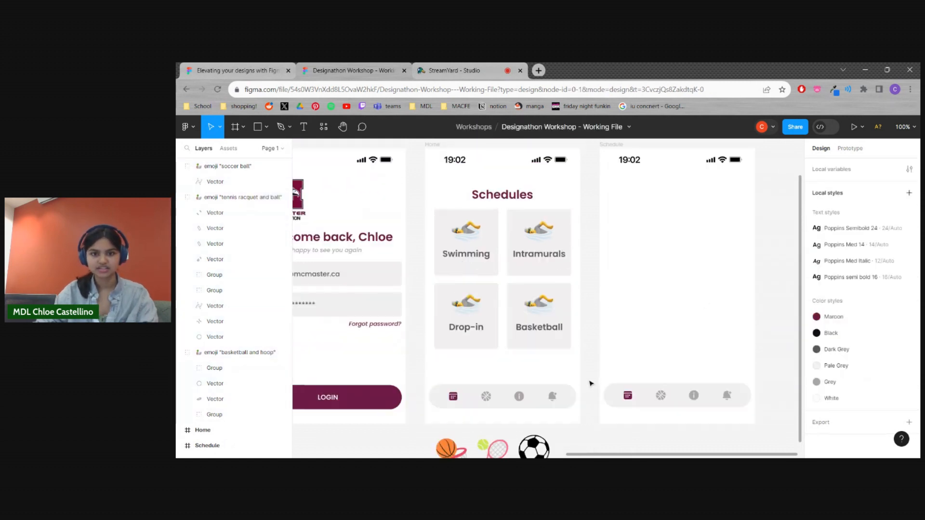
{"action": "scroll", "coordinate": [548, 287], "scroll_direction": "down", "scroll_amount": 2}
{"action": "scroll", "coordinate": [547, 288], "scroll_direction": "down", "scroll_amount": 1}
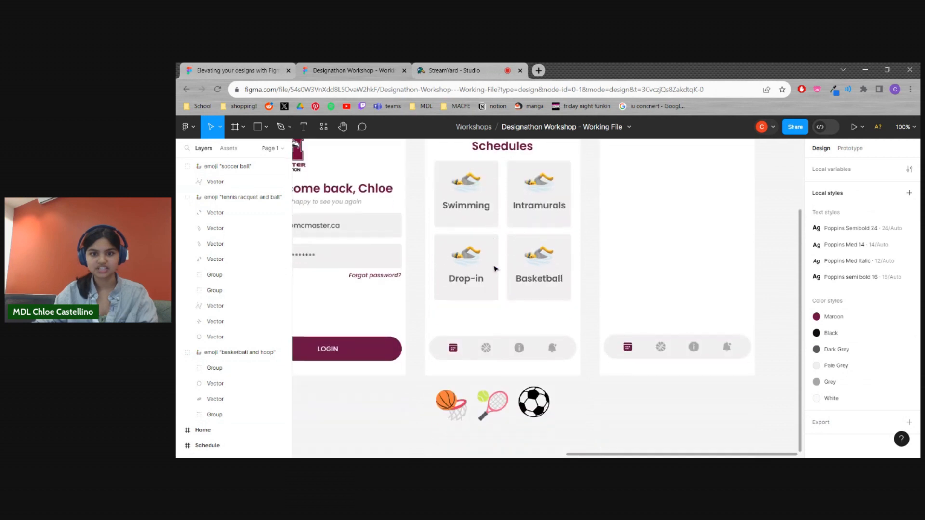
Hide the swimmer emoji in the Basketball, Drop-in and Intramurals buttons of the Home frame
{"action": "double_click", "coordinate": [544, 262]}
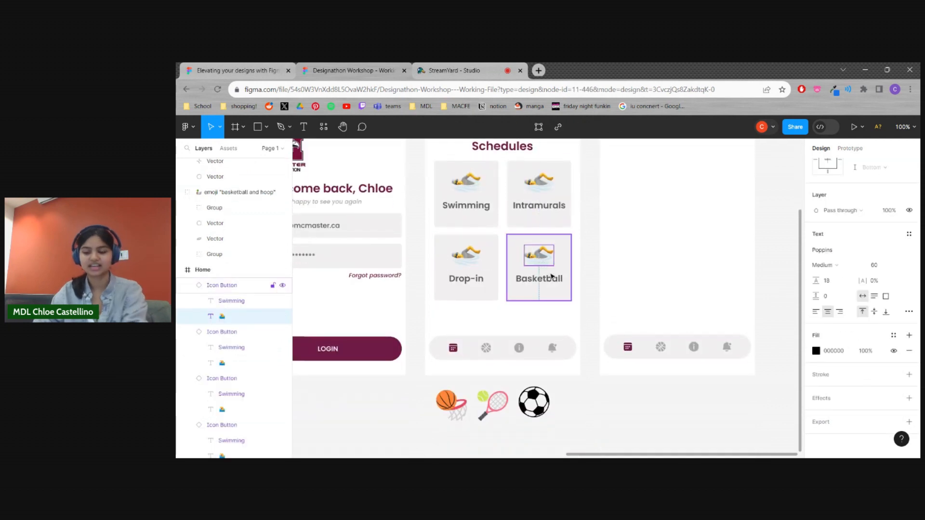
{"action": "mouse_move", "coordinate": [539, 393]}
{"action": "left_mouse_down"}
{"action": "mouse_move", "coordinate": [544, 249]}
{"action": "mouse_move", "coordinate": [579, 337]}
{"action": "mouse_move", "coordinate": [549, 401]}
{"action": "left_mouse_up"}
{"action": "key", "text": "Escape"}
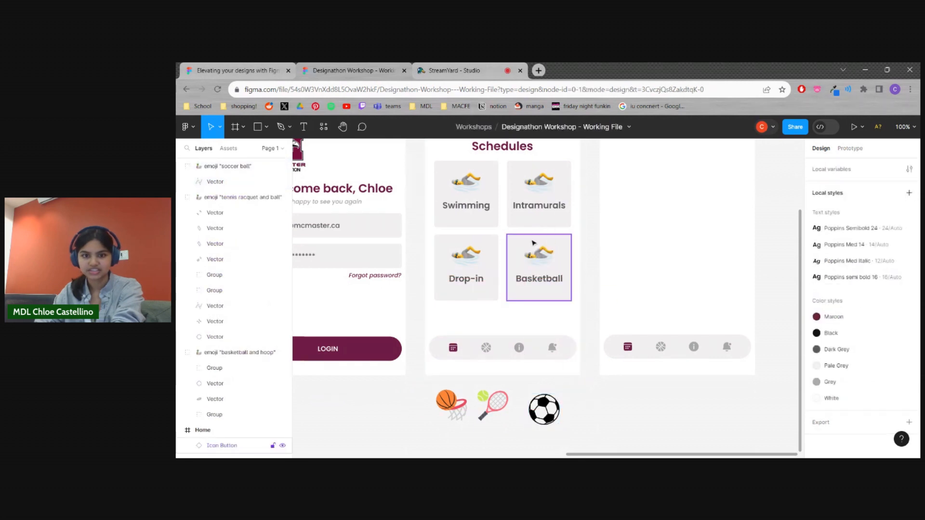
{"action": "double_click", "coordinate": [547, 260]}
{"action": "key", "text": "Escape"}
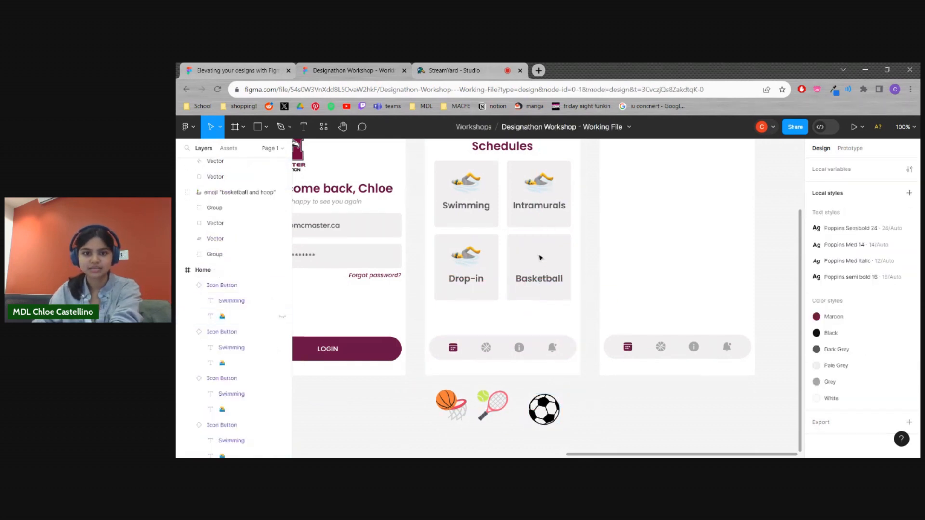
{"action": "double_click", "coordinate": [474, 259]}
{"action": "key", "text": "ctrl+shift+h"}
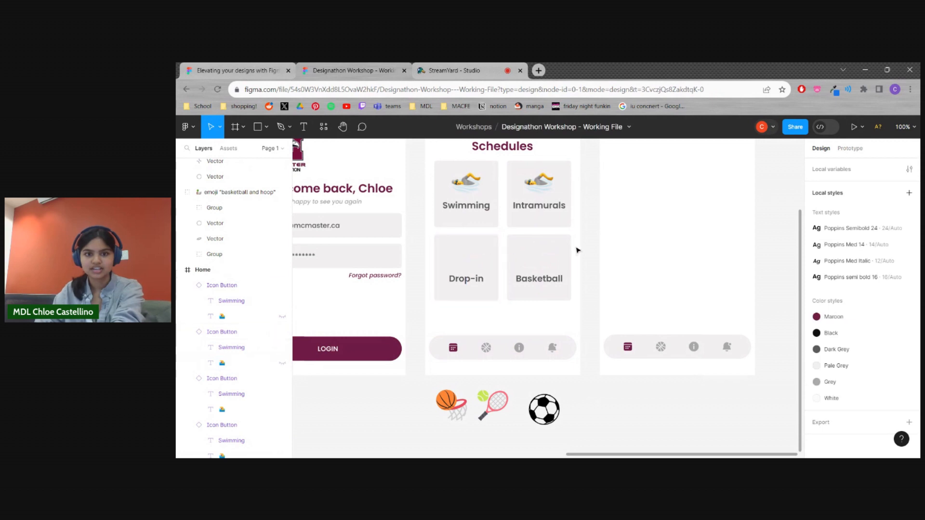
{"action": "left_click", "coordinate": [545, 178]}
{"action": "double_click", "coordinate": [543, 187]}
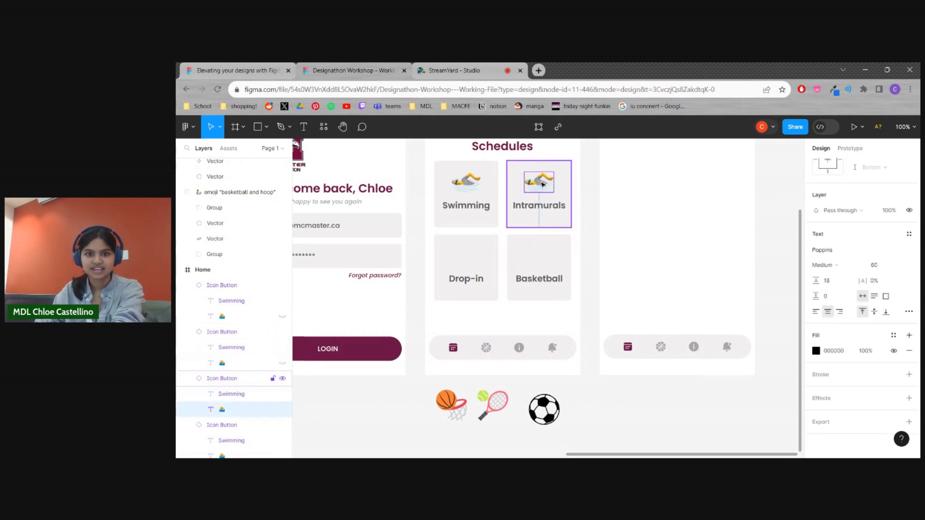
{"action": "key", "text": "ctrl+shift+h"}
{"action": "left_click", "coordinate": [595, 232]}
Move the soccer ball emoji into the Intramurals button and shrink it to fit above the label
{"action": "left_click_drag", "start_coordinate": [556, 403], "coordinate": [545, 183]}
{"action": "scroll", "coordinate": [554, 289], "scroll_direction": "up", "scroll_amount": 2}
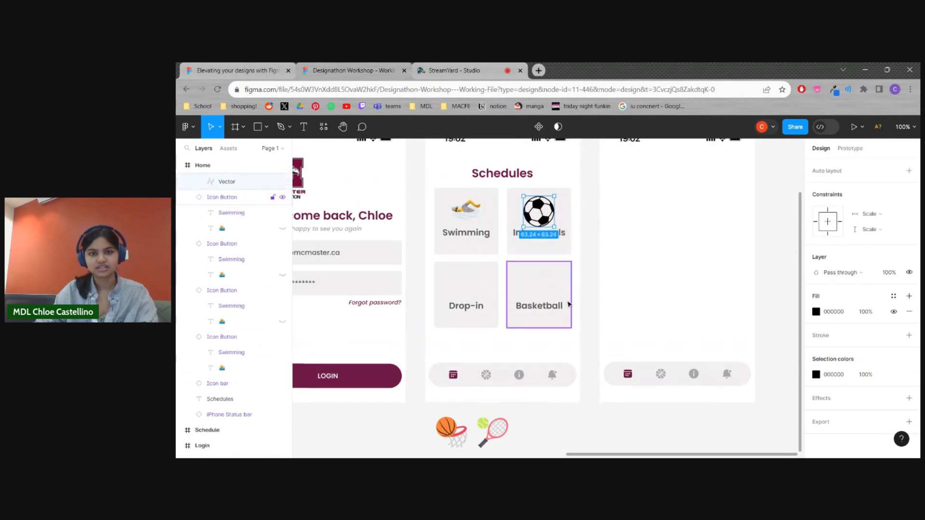
{"action": "left_click_drag", "start_coordinate": [554, 202], "coordinate": [544, 224]}
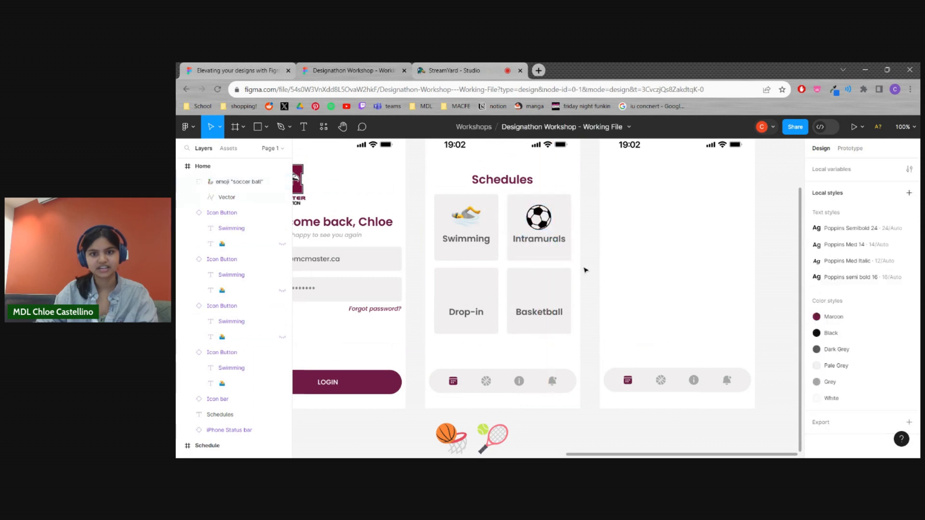
Place the basketball emoji on the Drop-in button and the tennis racquet emoji on the Basketball button
{"action": "scroll", "coordinate": [569, 297], "scroll_direction": "down", "scroll_amount": 1}
{"action": "left_click_drag", "start_coordinate": [441, 420], "coordinate": [469, 280]}
{"action": "left_click", "coordinate": [582, 342]}
{"action": "left_click", "coordinate": [493, 425]}
{"action": "left_click_drag", "start_coordinate": [493, 425], "coordinate": [544, 285]}
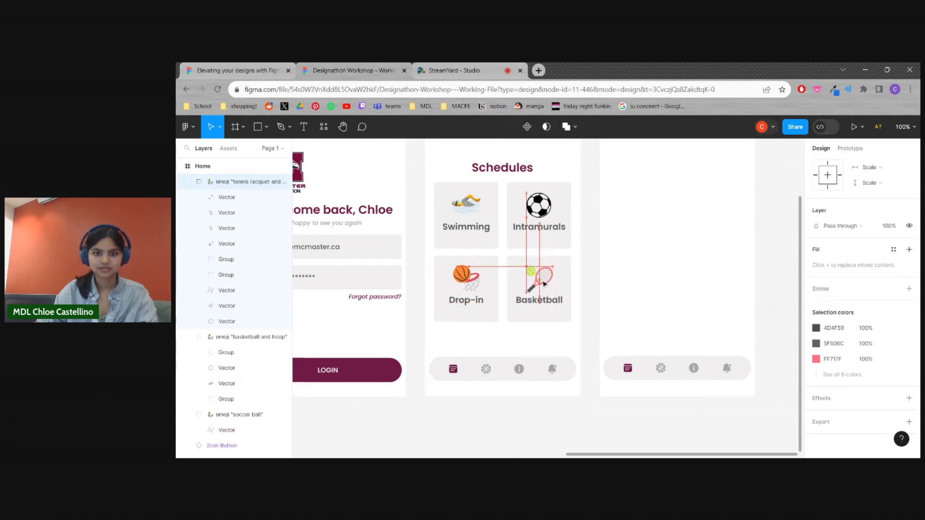
{"action": "left_click", "coordinate": [598, 341]}
Swap the two lower emojis, putting the tennis racquet on the Drop-in button and the basketball on the Basketball button
{"action": "scroll", "coordinate": [596, 338], "scroll_direction": "up", "scroll_amount": 1}
{"action": "left_click_drag", "start_coordinate": [474, 307], "coordinate": [573, 336]}
{"action": "left_click_drag", "start_coordinate": [540, 307], "coordinate": [468, 309]}
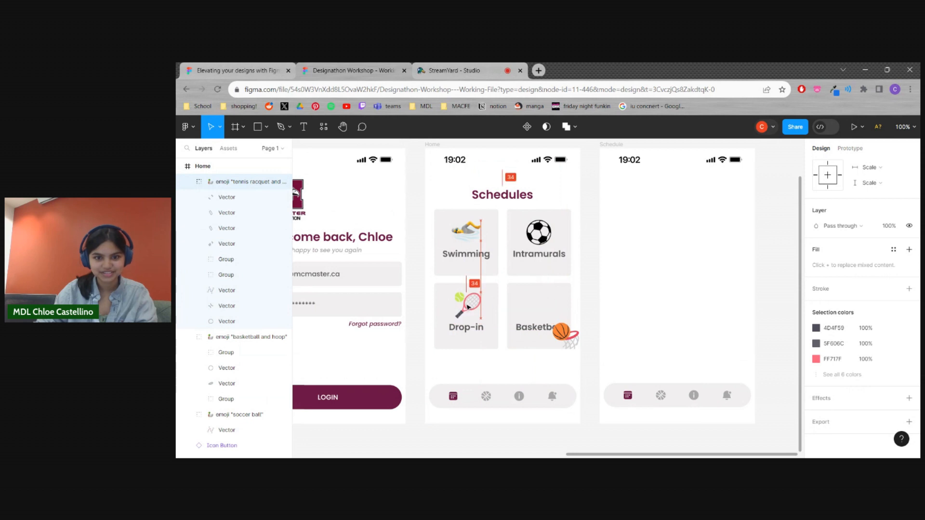
{"action": "left_click_drag", "start_coordinate": [571, 334], "coordinate": [539, 308]}
{"action": "left_click", "coordinate": [535, 376]}
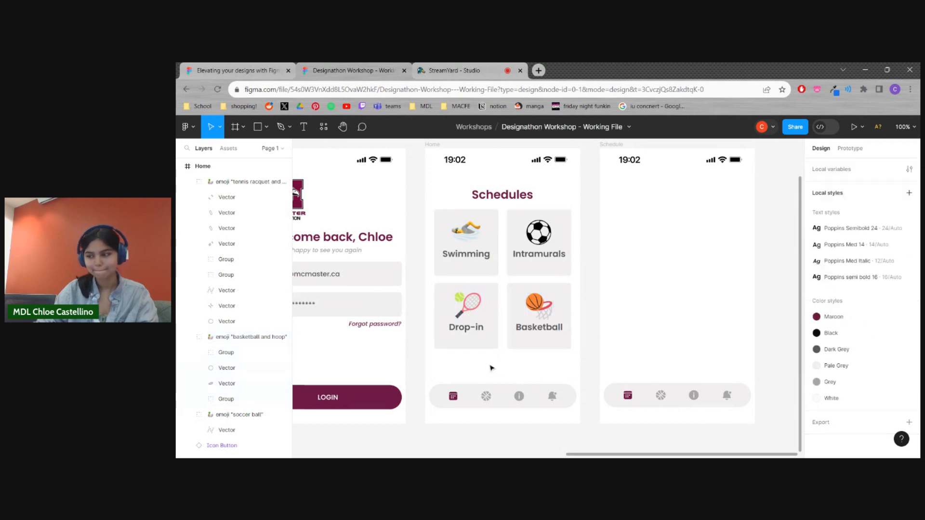
Rename the Schedule frame as "Calendar"
{"action": "scroll", "coordinate": [491, 368], "scroll_direction": "left", "scroll_amount": 2}
{"action": "scroll", "coordinate": [492, 368], "scroll_direction": "up", "scroll_amount": 1}
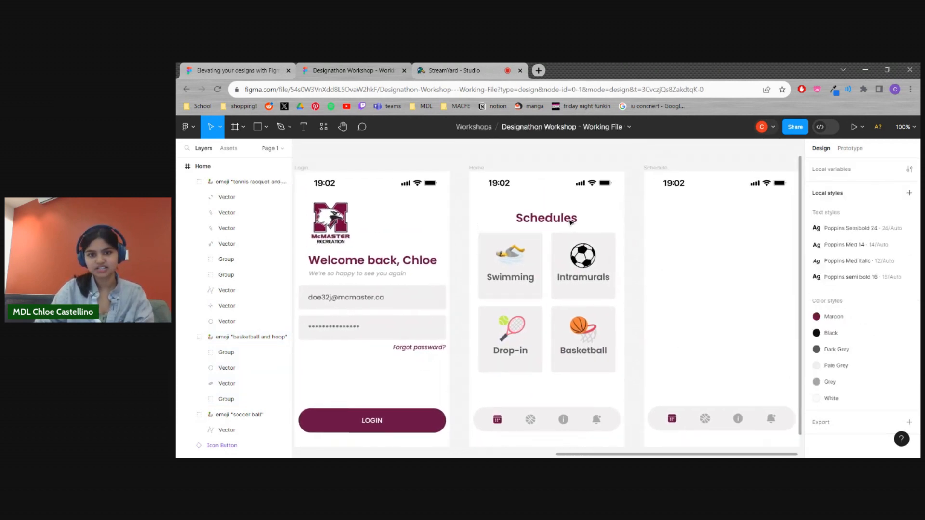
{"action": "scroll", "coordinate": [460, 358], "scroll_direction": "down", "scroll_amount": 1}
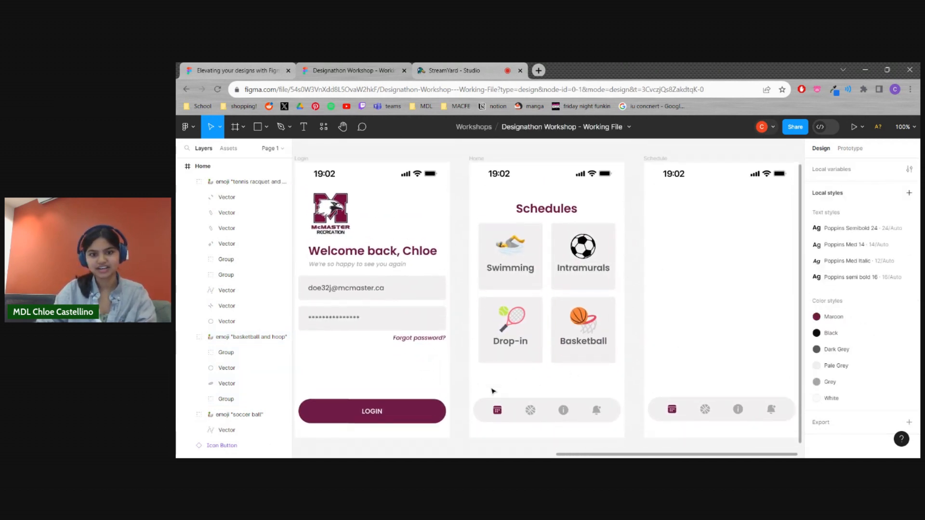
{"action": "scroll", "coordinate": [578, 381], "scroll_direction": "right", "scroll_amount": 2}
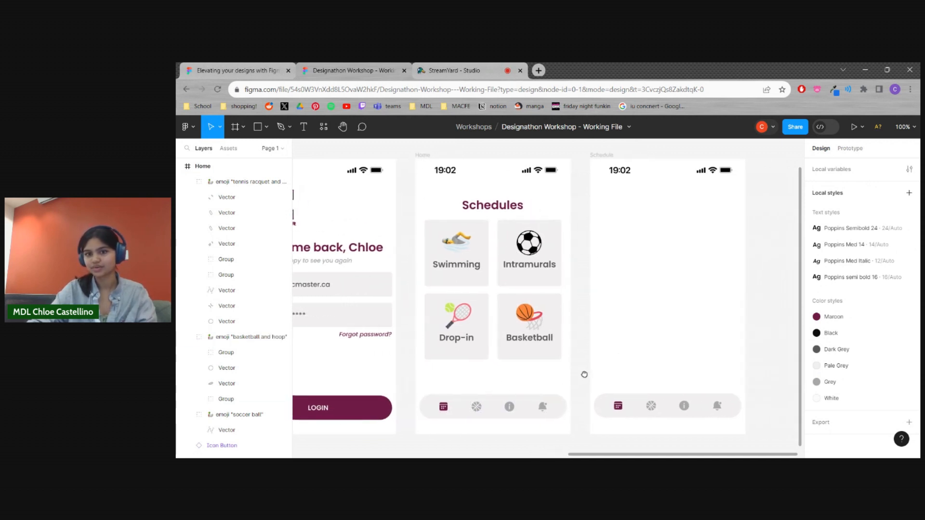
{"action": "scroll", "coordinate": [584, 303], "scroll_direction": "right", "scroll_amount": 3}
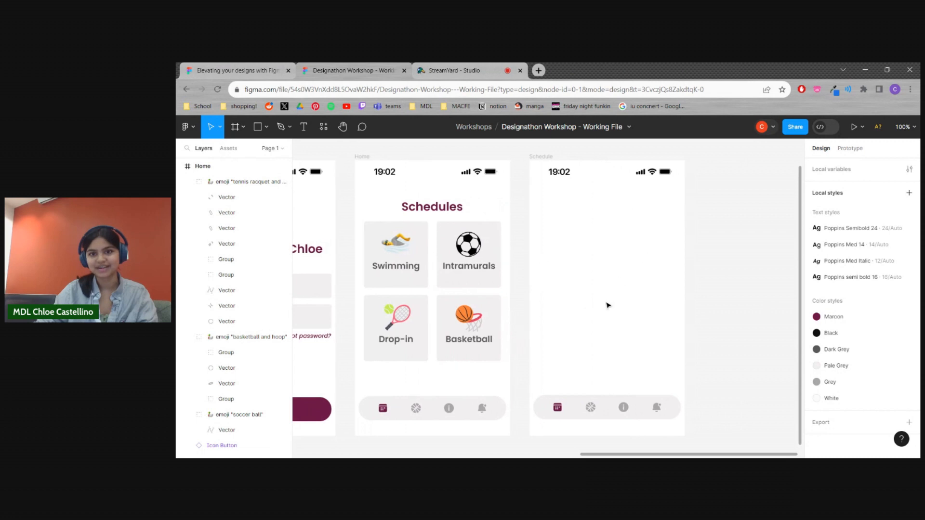
{"action": "key", "text": "minus"}
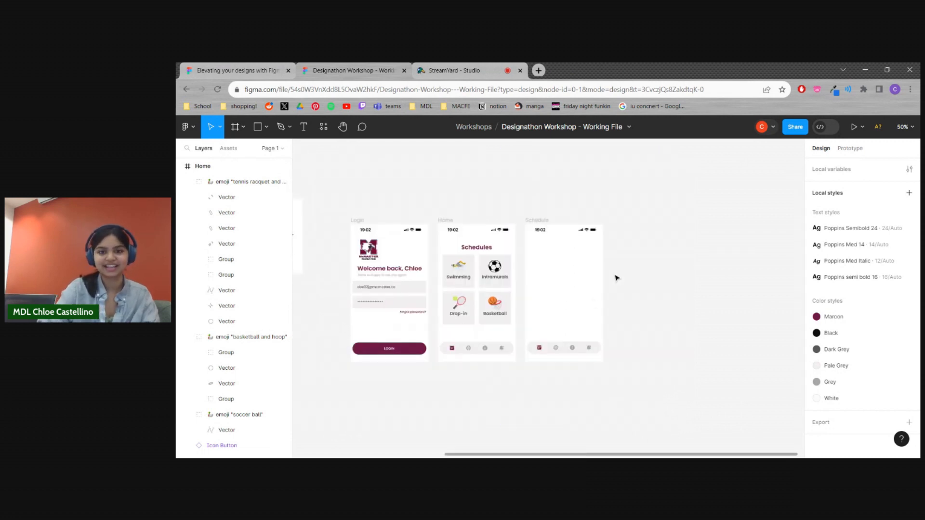
{"action": "left_click", "coordinate": [539, 220]}
{"action": "type", "text": "Calendar"}
{"action": "key", "text": "Return"}
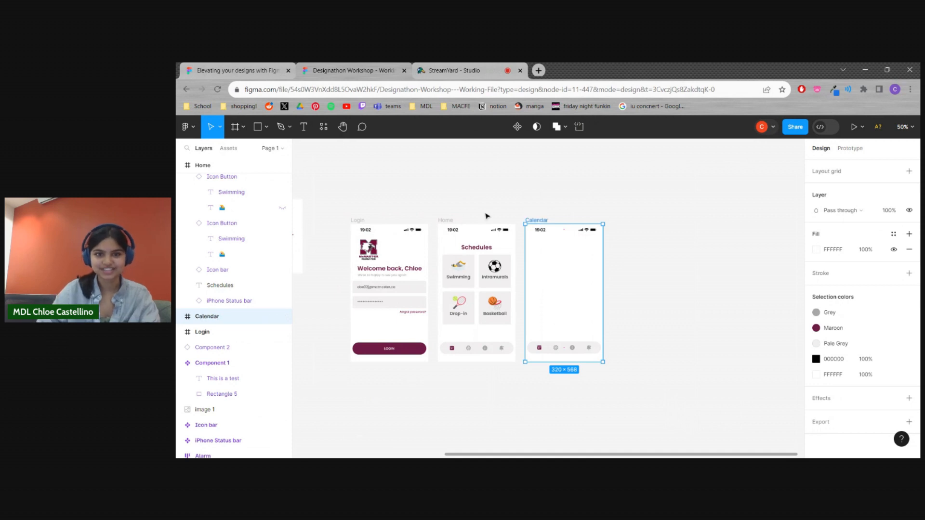
Rename the Home frame as "Schedule"
{"action": "left_click", "coordinate": [455, 223]}
{"action": "type", "text": "Schedule"}
{"action": "key", "text": "Return"}
{"action": "left_click", "coordinate": [475, 198]}
Copy the Schedule Item component into the Calendar frame and stack a second copy beneath it
{"action": "scroll", "coordinate": [466, 187], "scroll_direction": "left", "scroll_amount": 10}
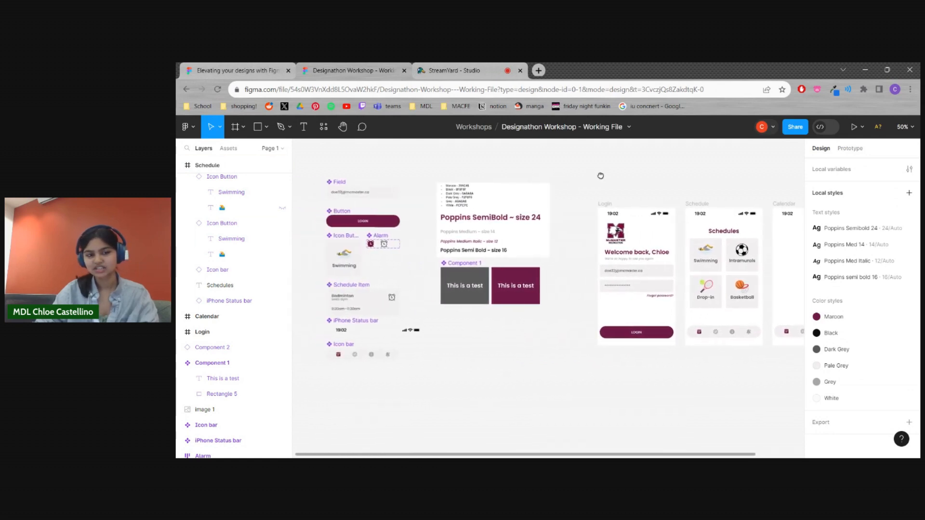
{"action": "scroll", "coordinate": [373, 303], "scroll_direction": "left", "scroll_amount": 1}
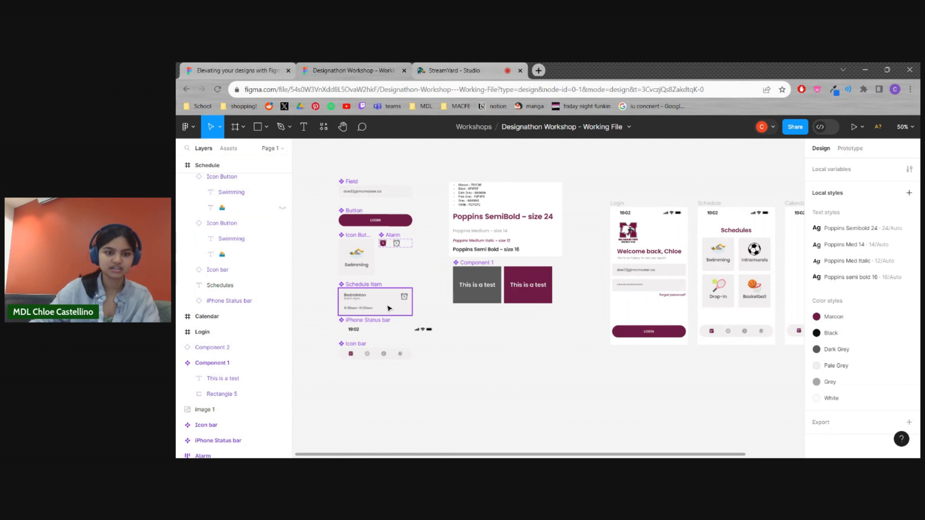
{"action": "scroll", "coordinate": [514, 384], "scroll_direction": "right", "scroll_amount": 3}
{"action": "scroll", "coordinate": [534, 379], "scroll_direction": "left", "scroll_amount": 2}
{"action": "left_click_drag", "start_coordinate": [343, 300], "coordinate": [757, 273]}
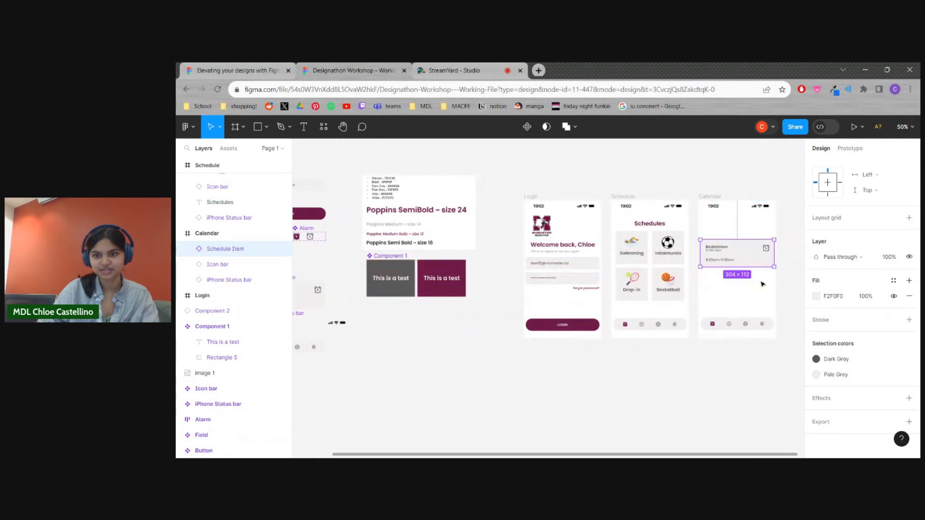
{"action": "left_click", "coordinate": [770, 296]}
{"action": "scroll", "coordinate": [780, 291], "scroll_direction": "right", "scroll_amount": 3}
{"action": "left_click_drag", "start_coordinate": [679, 273], "coordinate": [615, 323]}
{"action": "left_click", "coordinate": [725, 310]}
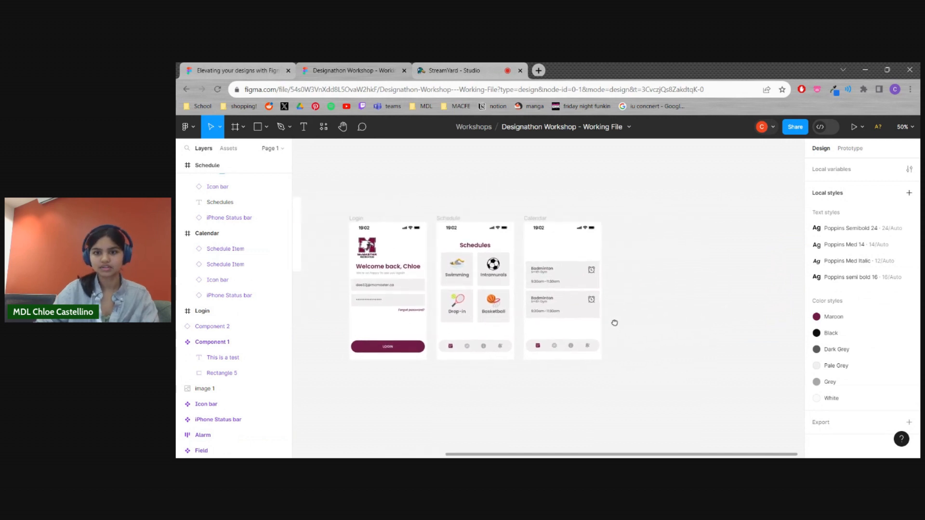
Duplicate the "Schedules" heading into the upper part of the Calendar frame and change its text to "Drop-in"
{"action": "key", "text": "shift+0"}
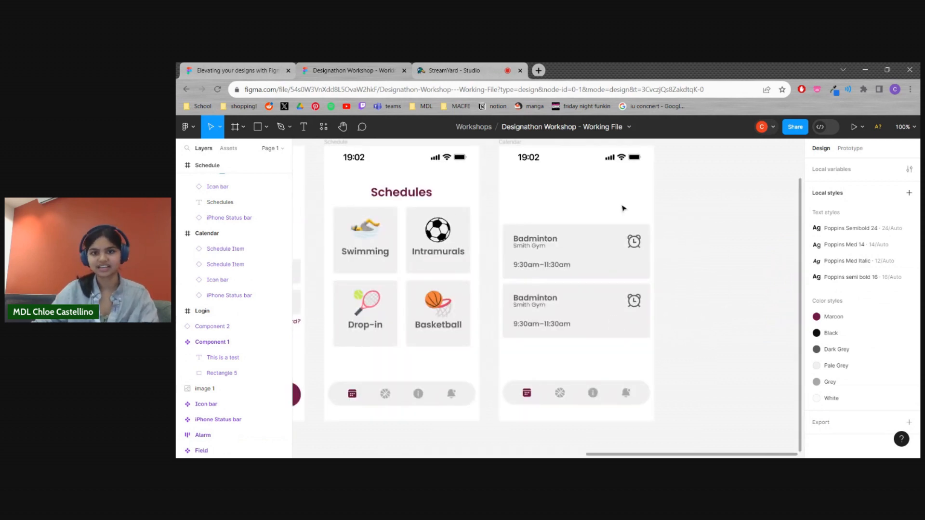
{"action": "left_click", "coordinate": [412, 192]}
{"action": "key", "text": "ctrl+d"}
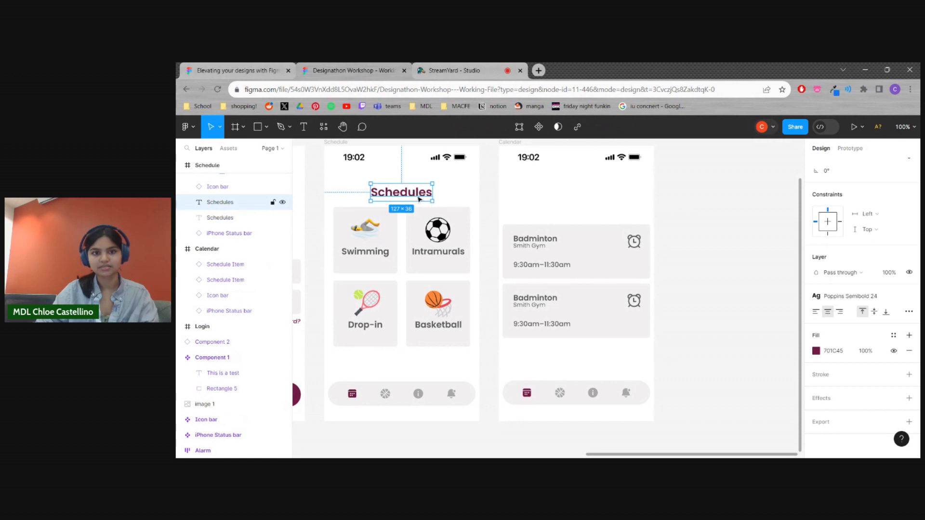
{"action": "left_click_drag", "start_coordinate": [413, 196], "coordinate": [548, 196]}
{"action": "double_click", "coordinate": [548, 197]}
{"action": "type", "text": "Drop-in"}
{"action": "key", "text": "Escape"}
{"action": "left_click", "coordinate": [642, 207]}
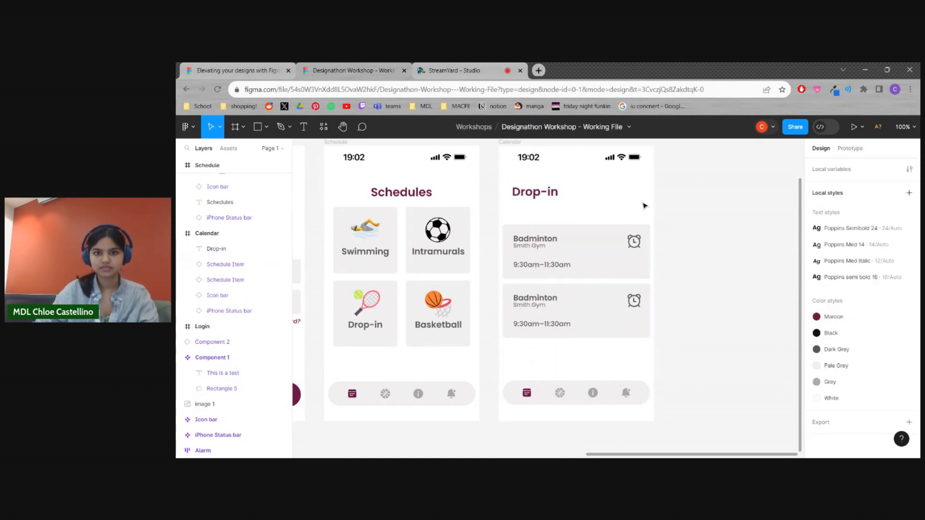
Move the "Drop-in" heading closer to the Calendar frame's left edge and up beneath the status bar
{"action": "left_click_drag", "start_coordinate": [539, 192], "coordinate": [535, 193]}
{"action": "left_click", "coordinate": [495, 279]}
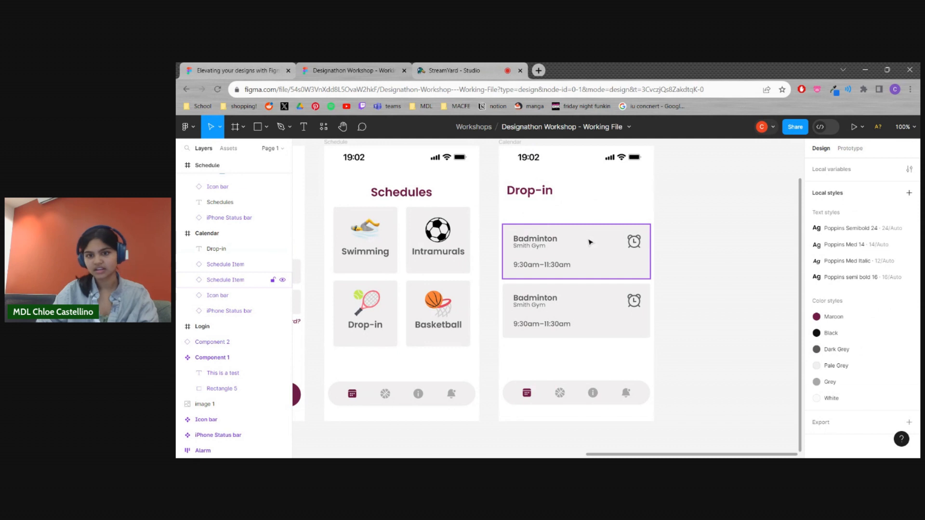
{"action": "left_click_drag", "start_coordinate": [549, 190], "coordinate": [550, 183]}
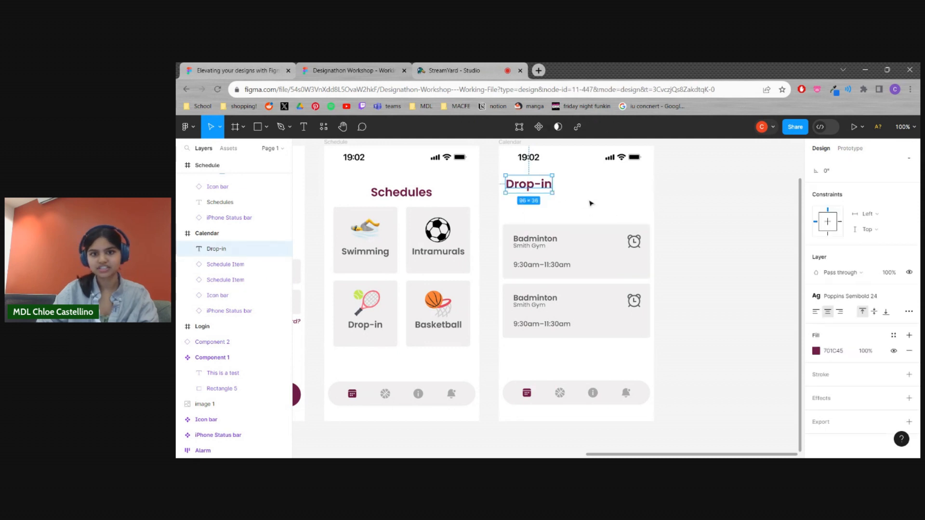
Move both Badminton schedule items in the Calendar frame down together, leaving more room beneath the "Drop-in" heading
{"action": "left_click", "coordinate": [500, 199]}
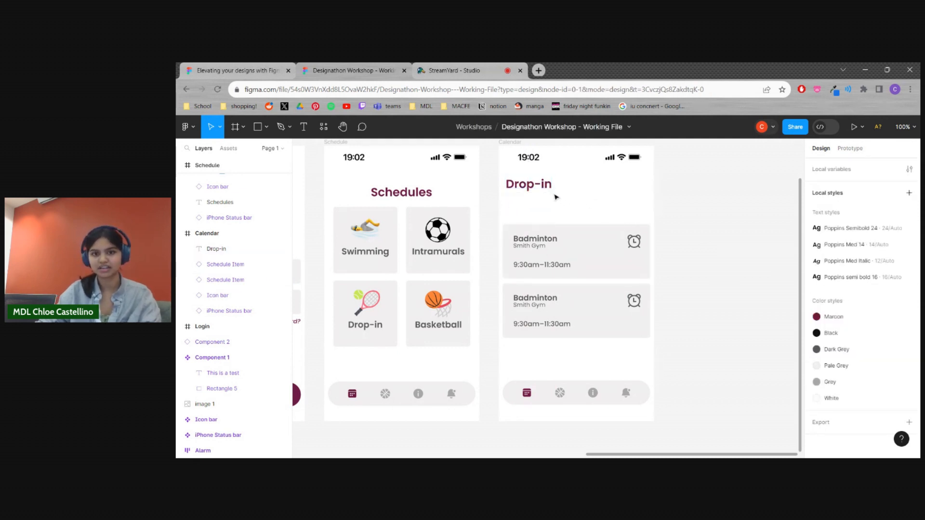
{"action": "left_click", "coordinate": [582, 276]}
{"action": "left_click", "coordinate": [596, 320], "text": "shift"}
{"action": "left_click_drag", "start_coordinate": [594, 260], "coordinate": [595, 275]}
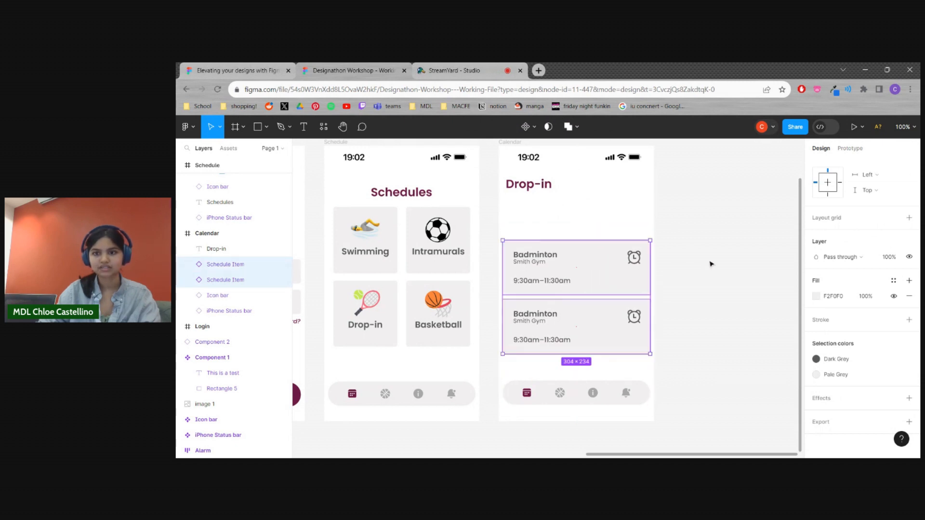
{"action": "left_click", "coordinate": [711, 264]}
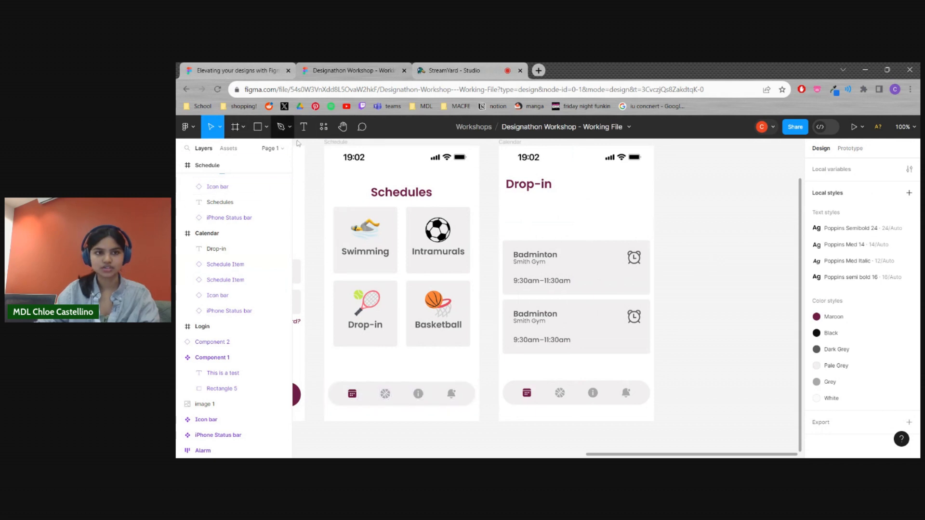
Draw a rectangle about 275 × 39 between the "Drop-in" heading and the first schedule item
{"action": "left_click", "coordinate": [260, 128]}
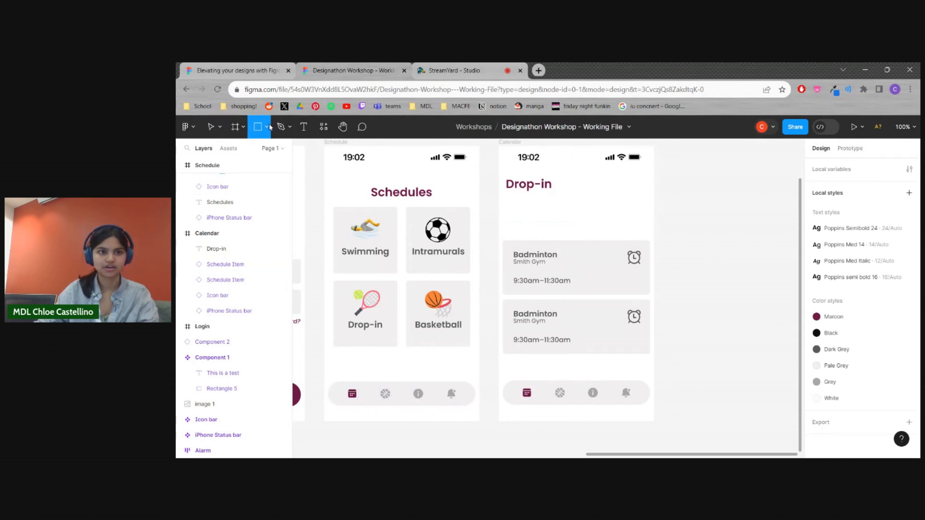
{"action": "left_click", "coordinate": [267, 127]}
{"action": "left_click", "coordinate": [244, 152]}
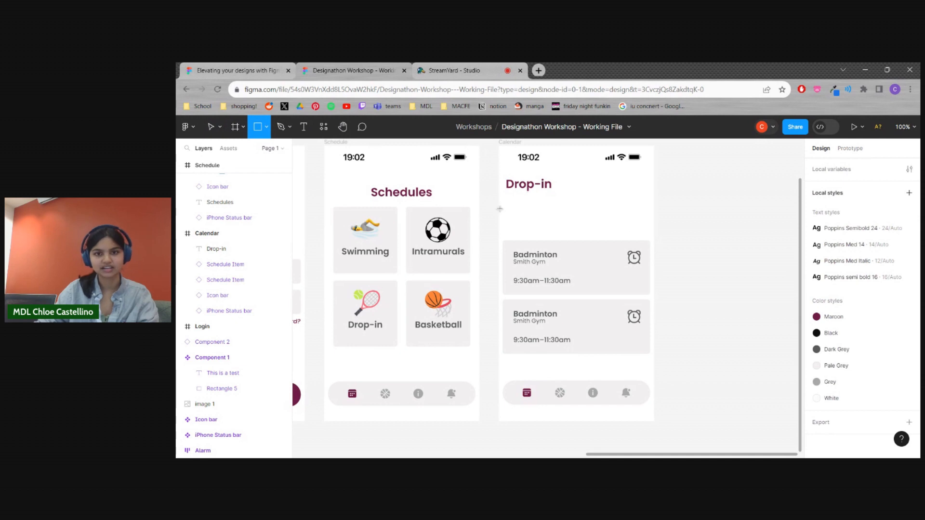
{"action": "mouse_move", "coordinate": [509, 203]}
{"action": "left_mouse_down"}
{"action": "mouse_move", "coordinate": [645, 225]}
{"action": "mouse_move", "coordinate": [604, 211]}
{"action": "left_mouse_up"}
{"action": "scroll", "coordinate": [626, 220], "scroll_direction": "up", "scroll_amount": 1}
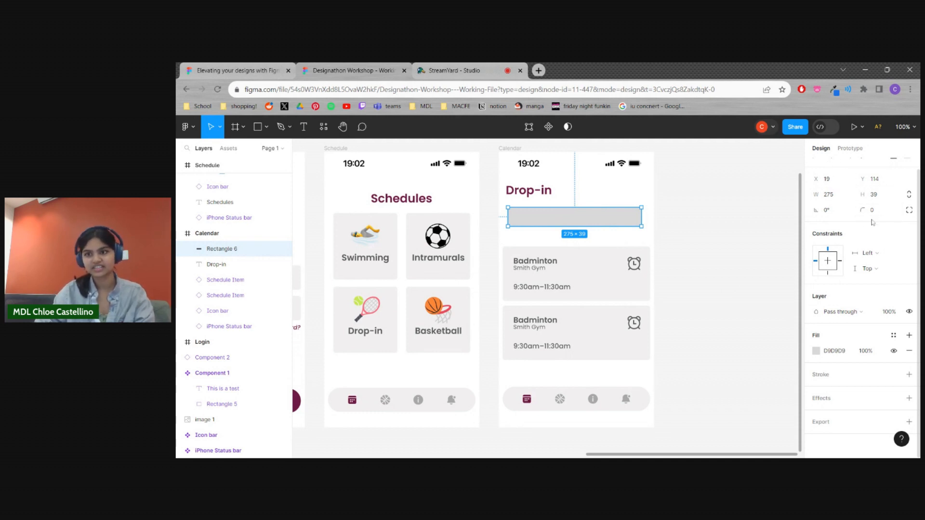
Round the new rectangle's corners into a pill shape with a corner radius of about 60
{"action": "left_click_drag", "start_coordinate": [862, 210], "coordinate": [898, 210]}
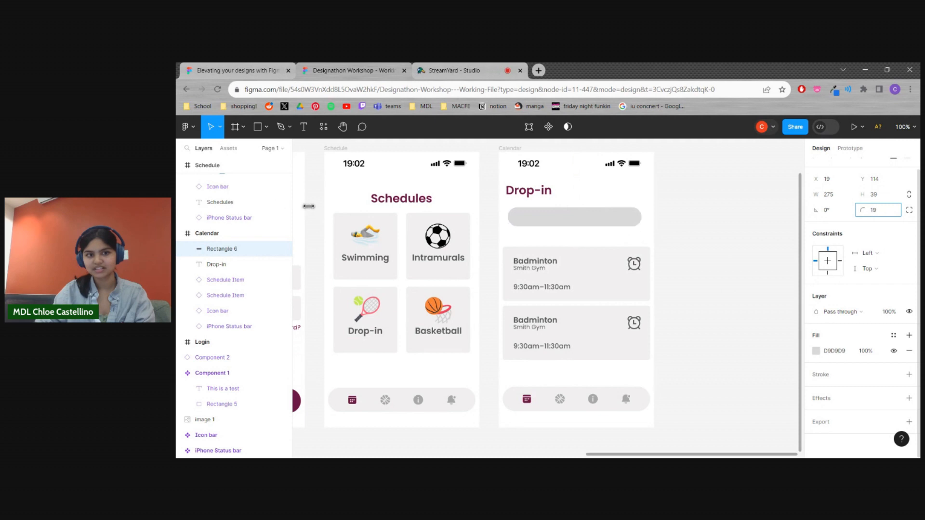
{"action": "left_click_drag", "start_coordinate": [399, 191], "coordinate": [861, 210]}
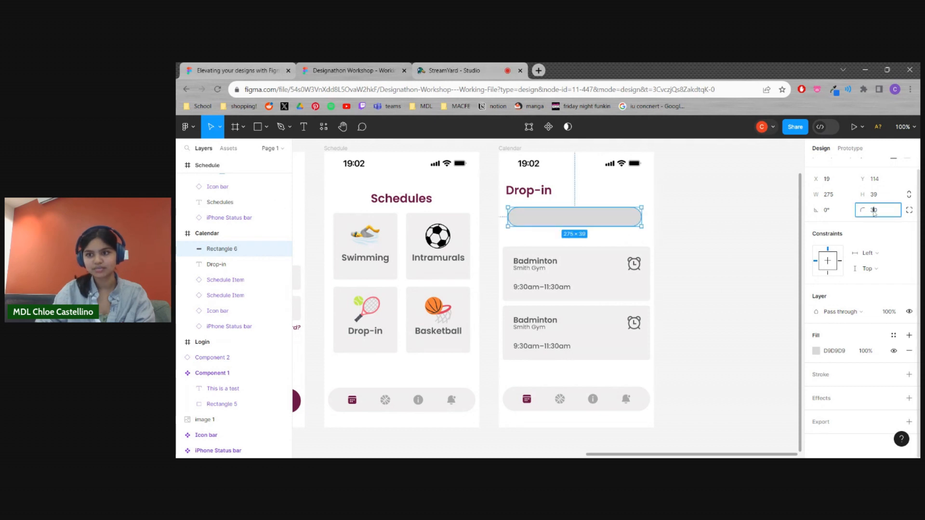
{"action": "left_click", "coordinate": [875, 212]}
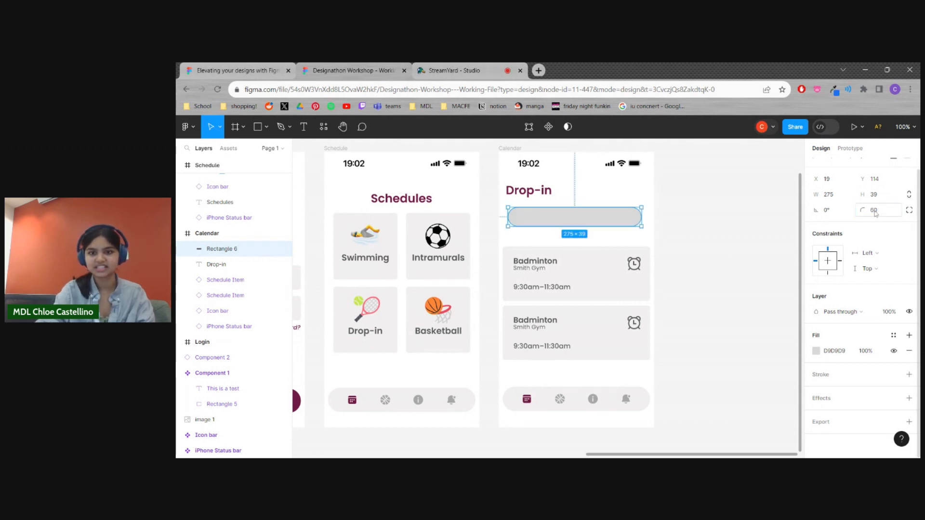
{"action": "left_click", "coordinate": [731, 229]}
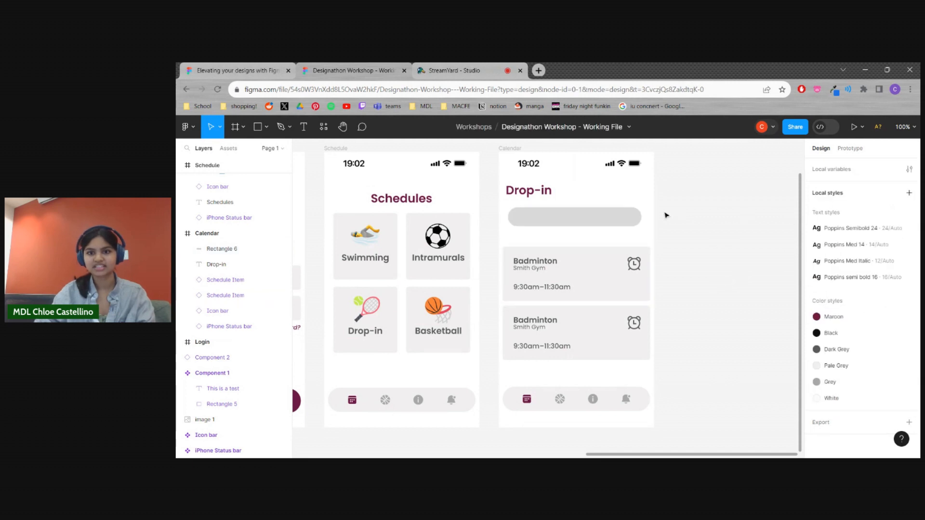
{"action": "left_click", "coordinate": [632, 217]}
{"action": "left_click_drag", "start_coordinate": [863, 210], "coordinate": [850, 210]}
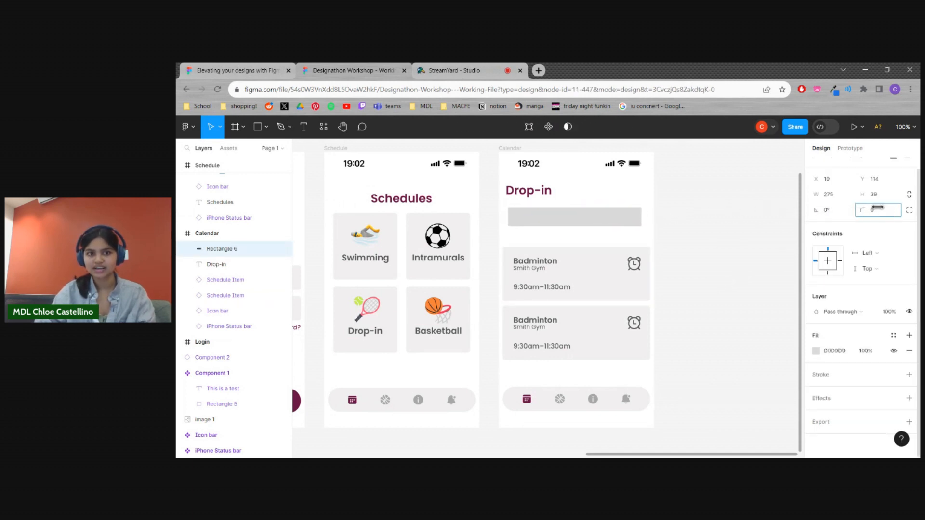
{"action": "left_click_drag", "start_coordinate": [829, 207], "coordinate": [777, 211]}
{"action": "left_click_drag", "start_coordinate": [245, 201], "coordinate": [841, 206]}
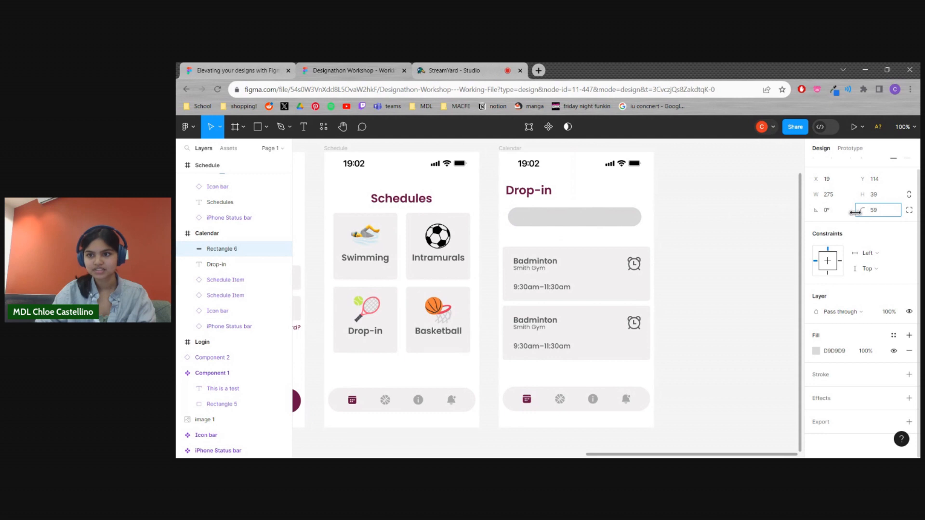
Enlarge the pill bar to about 304 × 43 so its ends line up with the schedule items
{"action": "left_click", "coordinate": [707, 265]}
{"action": "left_click_drag", "start_coordinate": [617, 219], "coordinate": [651, 217]}
{"action": "left_click", "coordinate": [705, 247]}
{"action": "scroll", "coordinate": [564, 274], "scroll_direction": "up", "scroll_amount": 1}
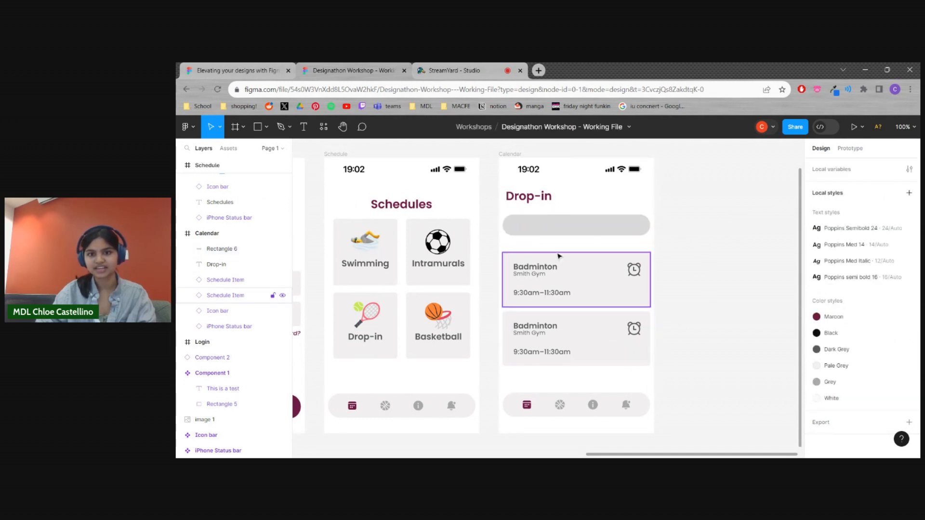
Fill the pill bar with the local Pale Grey colour (F2F0F0)
{"action": "left_click", "coordinate": [577, 225]}
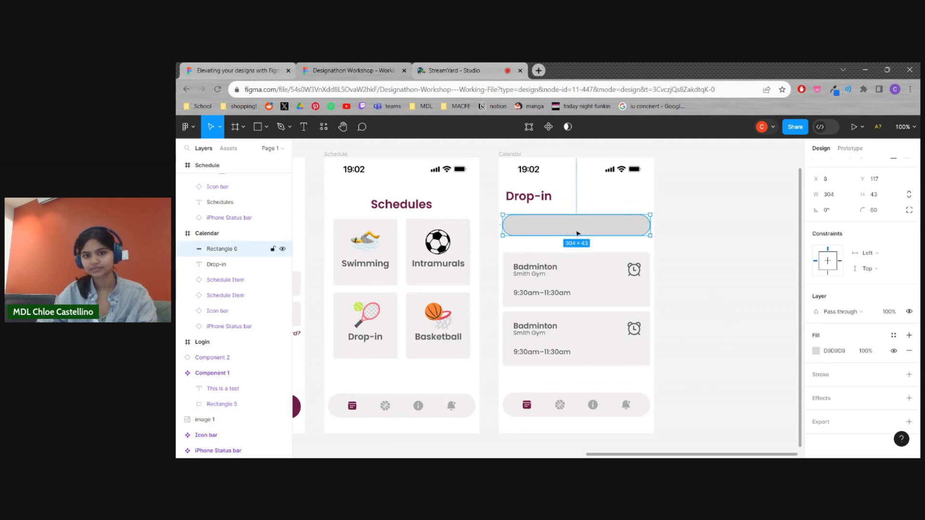
{"action": "left_click", "coordinate": [816, 352]}
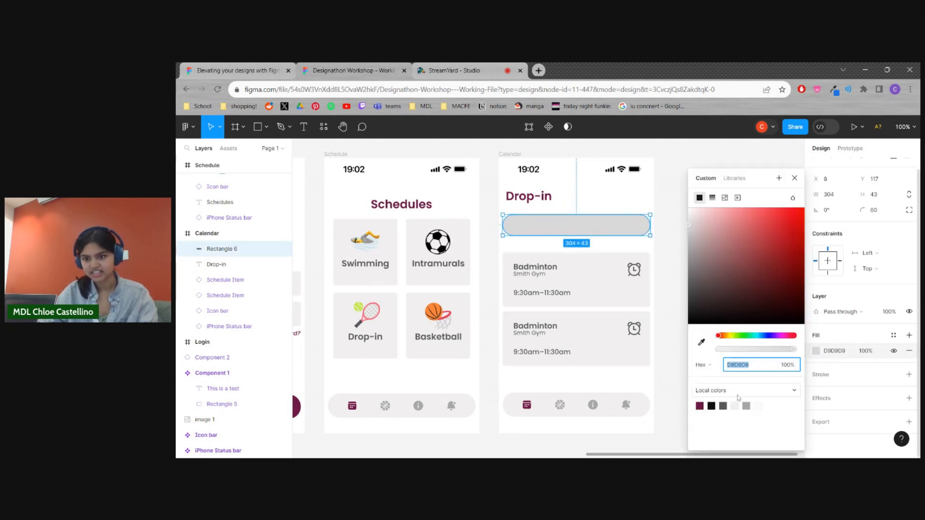
{"action": "left_click", "coordinate": [738, 406]}
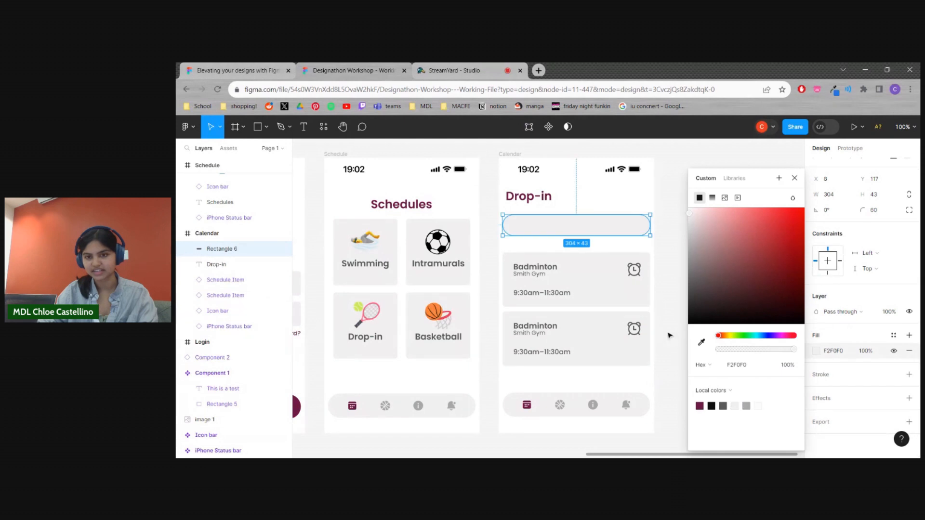
{"action": "left_click", "coordinate": [672, 339]}
Duplicate the pale grey bar, narrow the copy to about 299 wide, and lay it over the original
{"action": "left_click", "coordinate": [616, 235]}
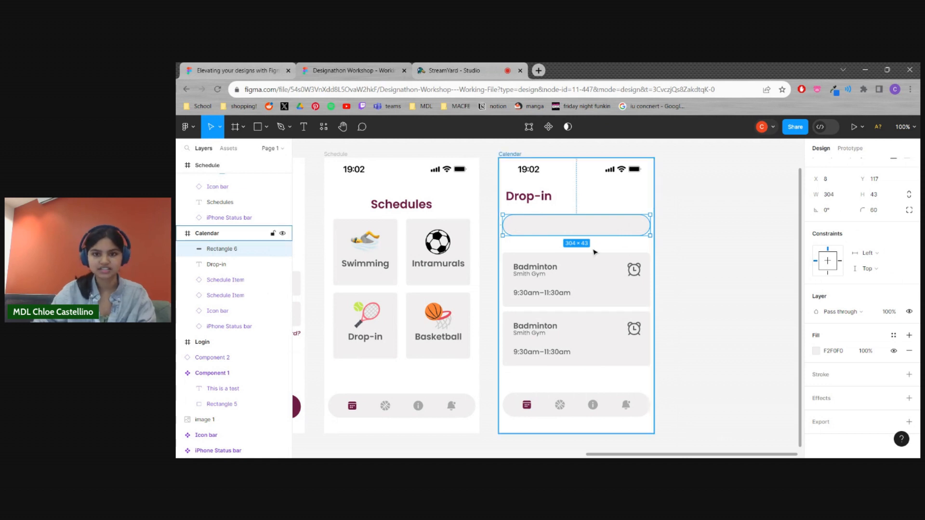
{"action": "key", "text": "ctrl+d"}
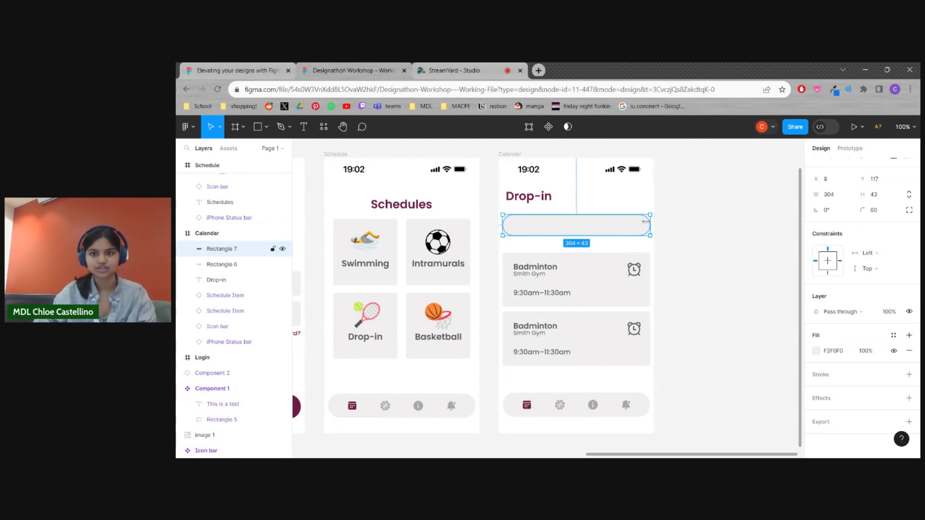
{"action": "mouse_move", "coordinate": [649, 230]}
{"action": "left_mouse_down"}
{"action": "mouse_move", "coordinate": [611, 226]}
{"action": "mouse_move", "coordinate": [649, 228]}
{"action": "left_mouse_up"}
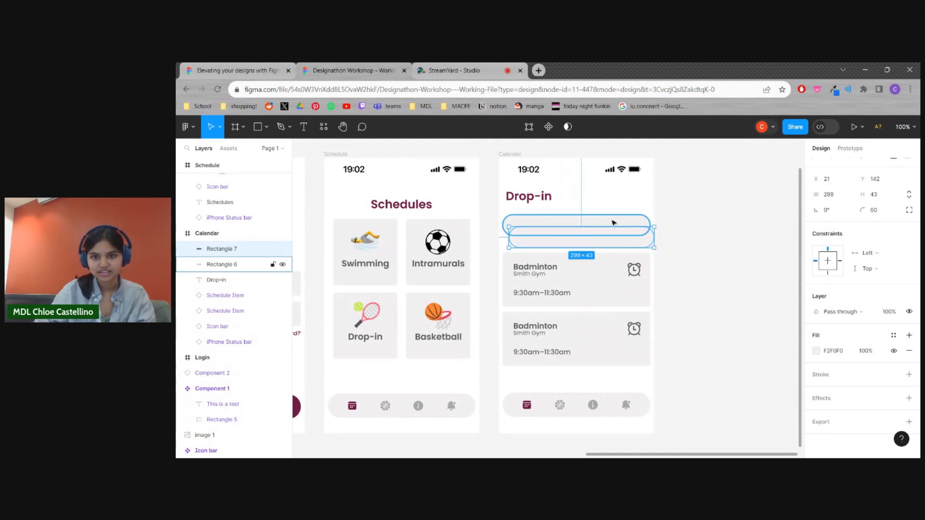
{"action": "left_click", "coordinate": [611, 217]}
{"action": "left_click", "coordinate": [616, 232]}
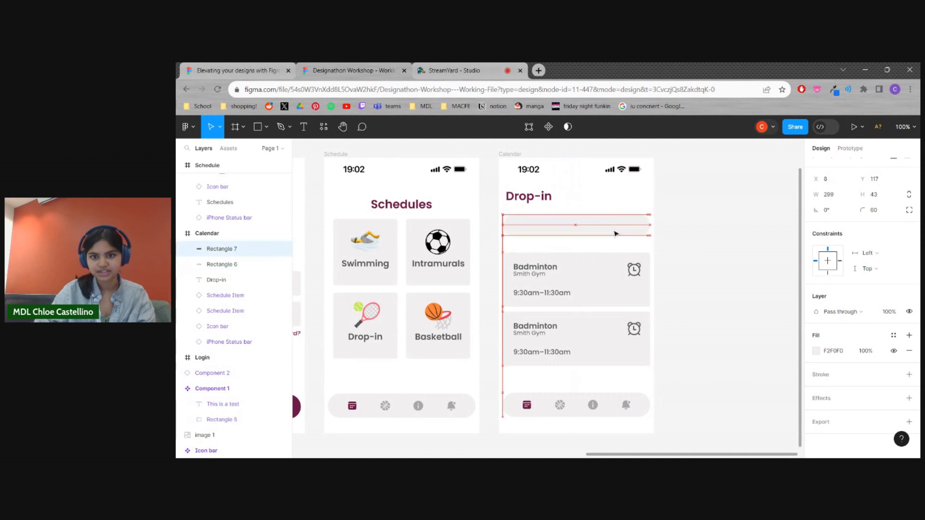
Set the duplicated pill's width to 100 and fit it inside the left end of the pale grey bar
{"action": "left_click", "coordinate": [833, 195]}
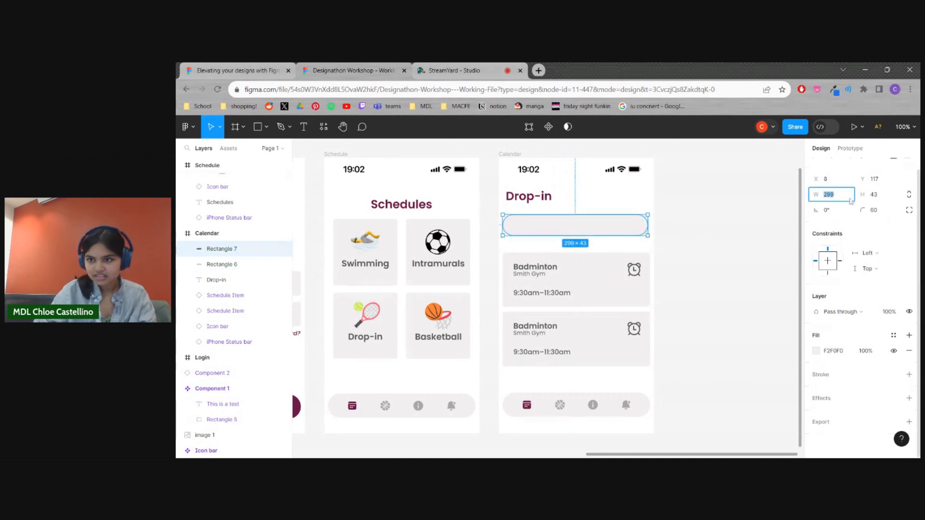
{"action": "left_click_drag", "start_coordinate": [639, 233], "coordinate": [622, 231]}
{"action": "left_click", "coordinate": [833, 195]}
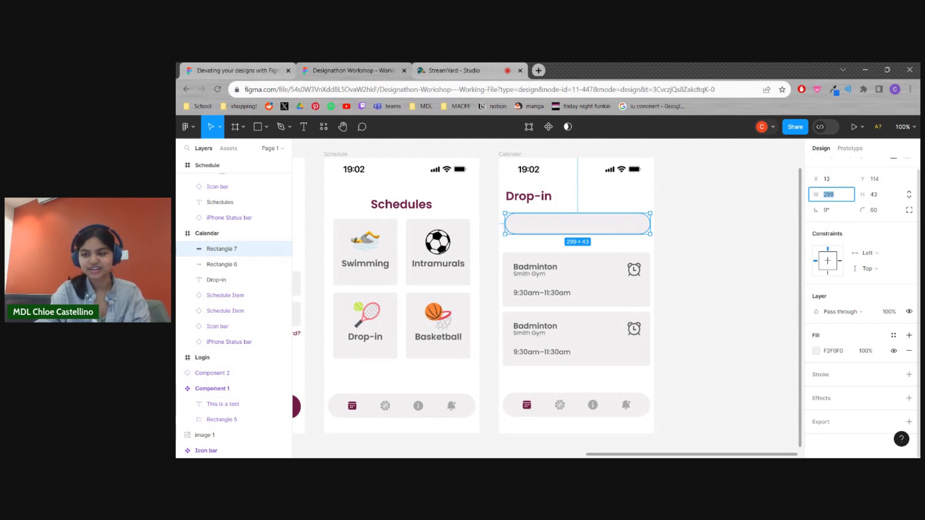
{"action": "type", "text": "100"}
{"action": "key", "text": "Return"}
{"action": "left_click", "coordinate": [753, 275]}
{"action": "left_click_drag", "start_coordinate": [531, 225], "coordinate": [529, 230]}
{"action": "left_click", "coordinate": [712, 275]}
Fill the small pill at the bar's left end with the local Maroon colour (701C45)
{"action": "left_click", "coordinate": [532, 233]}
{"action": "left_click", "coordinate": [817, 352]}
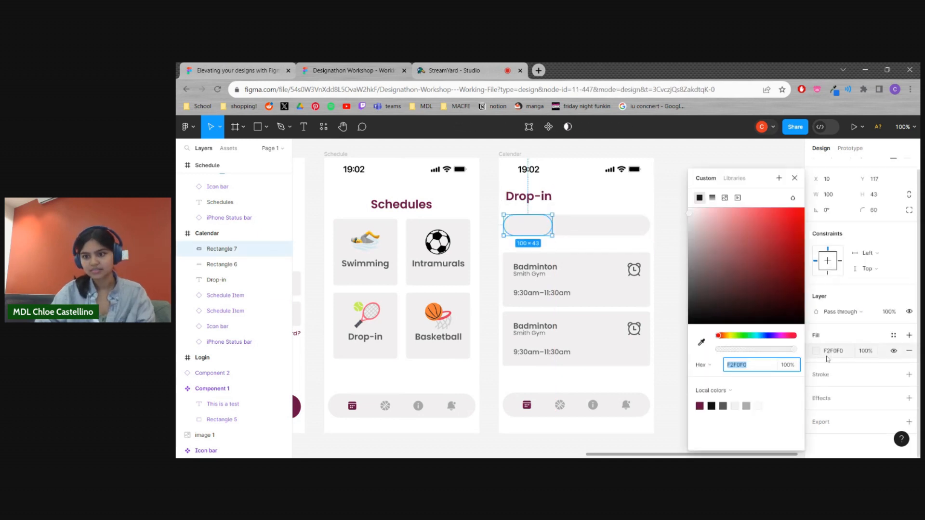
{"action": "left_click", "coordinate": [701, 405]}
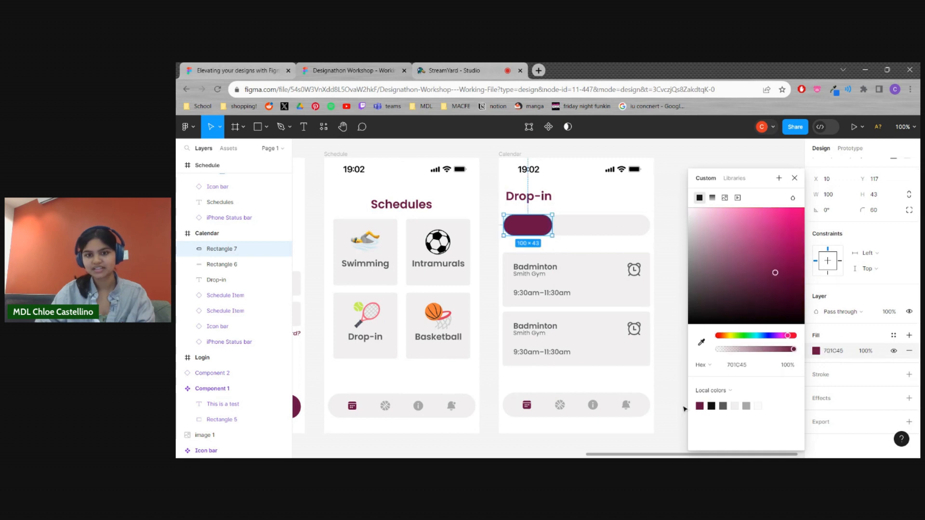
{"action": "left_click", "coordinate": [661, 313]}
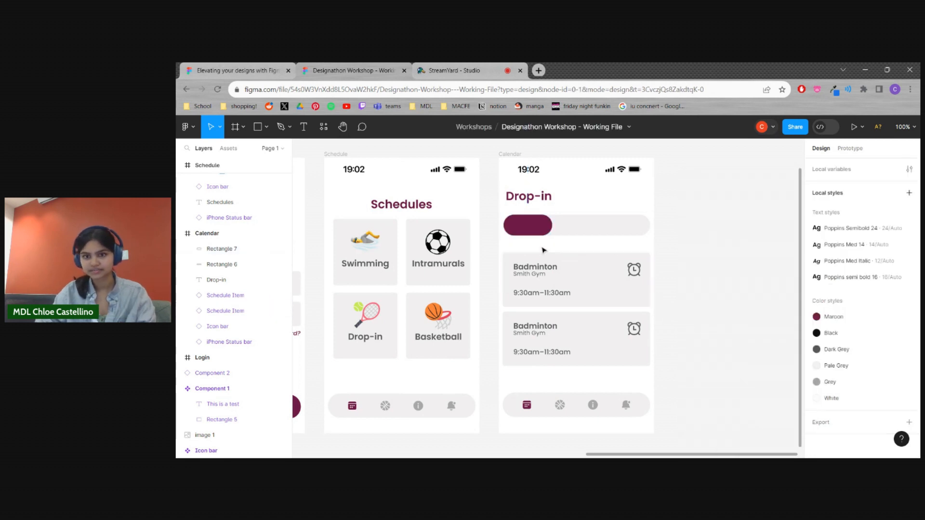
{"action": "left_click", "coordinate": [535, 228]}
{"action": "left_click", "coordinate": [700, 283]}
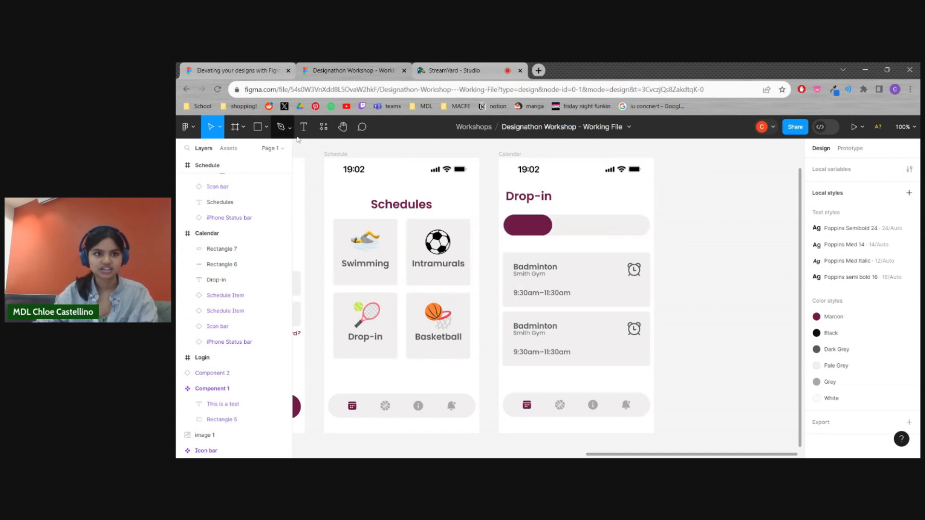
Add the text "DAY" on top of the maroon pill
{"action": "left_click", "coordinate": [311, 131]}
{"action": "left_click", "coordinate": [526, 225]}
{"action": "type", "text": "DAY"}
Apply the Poppins semi bold 16 text style to "DAY" and centre the label on the maroon pill
{"action": "key", "text": "ctrl+a"}
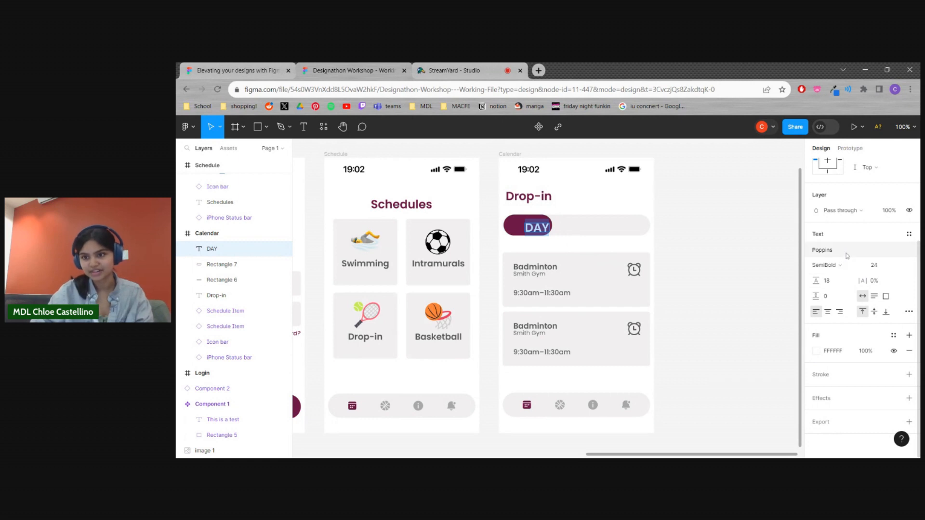
{"action": "left_click", "coordinate": [909, 234]}
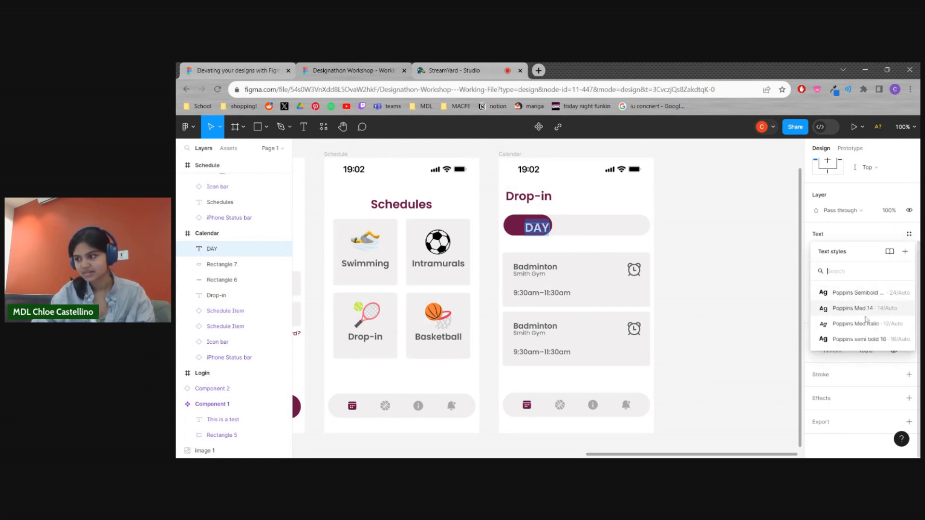
{"action": "left_click", "coordinate": [865, 323]}
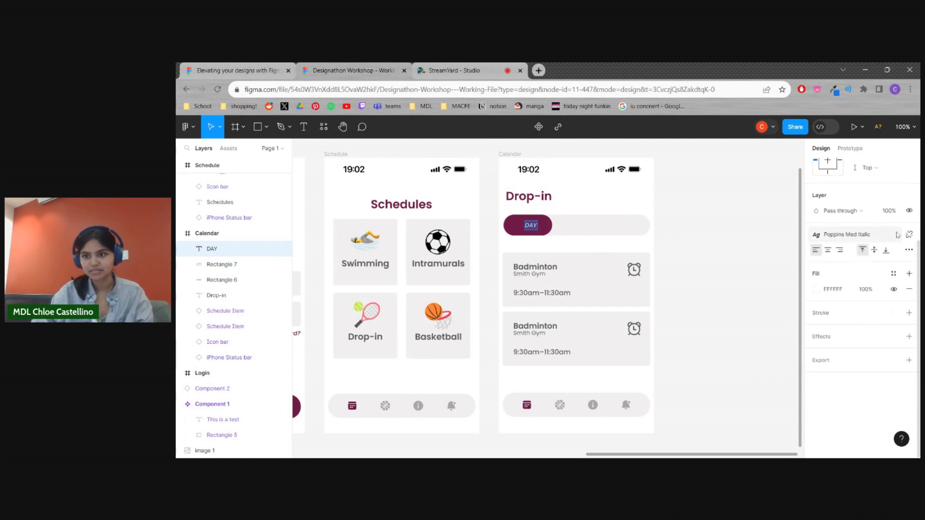
{"action": "left_click", "coordinate": [909, 235]}
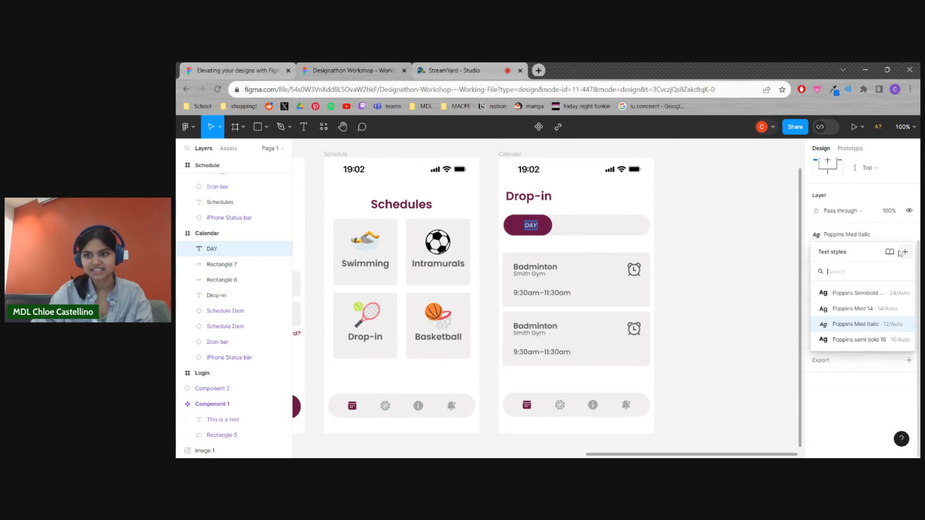
{"action": "left_click", "coordinate": [867, 340]}
{"action": "left_click", "coordinate": [533, 227]}
{"action": "left_click_drag", "start_coordinate": [535, 229], "coordinate": [529, 229]}
{"action": "left_click", "coordinate": [720, 262]}
Duplicate the "DAY" label to the middle of the pale grey bar and colour the copy with the local Dark Grey
{"action": "left_click", "coordinate": [536, 229]}
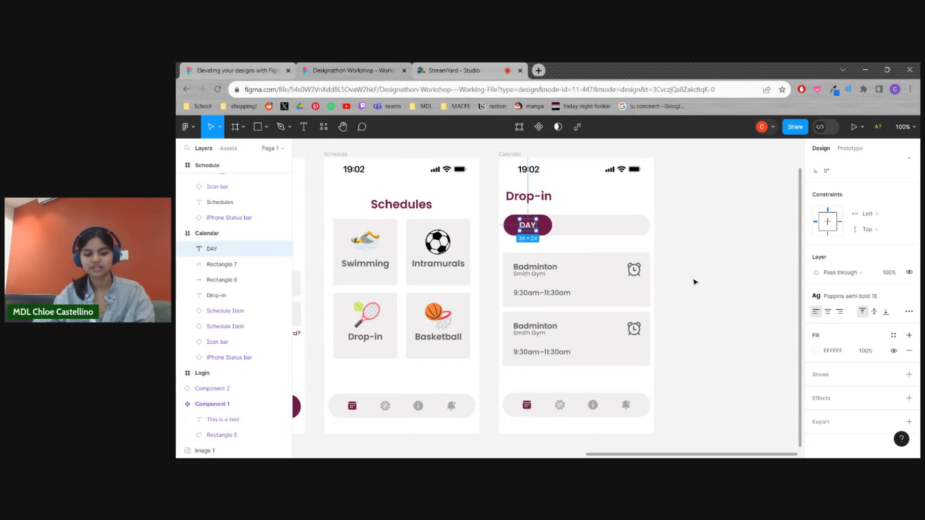
{"action": "key", "text": "ctrl+d"}
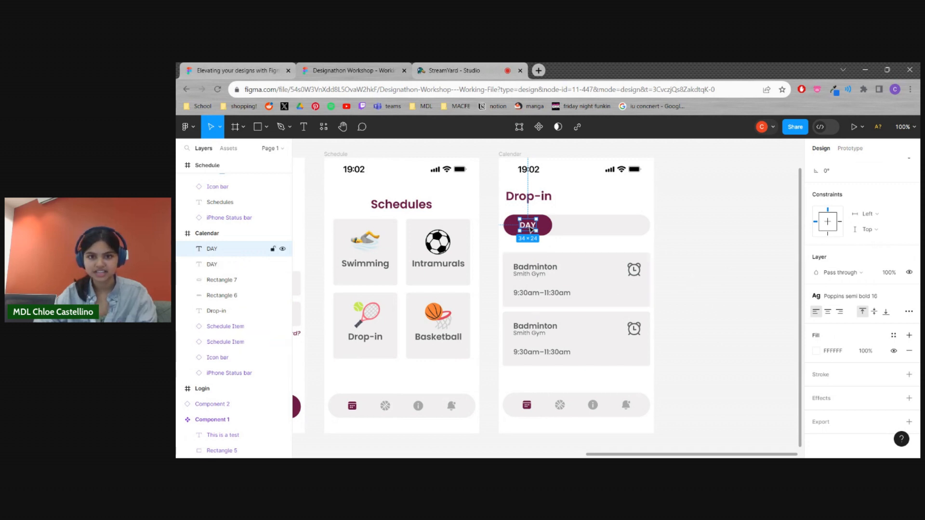
{"action": "left_click_drag", "start_coordinate": [530, 230], "coordinate": [584, 230]}
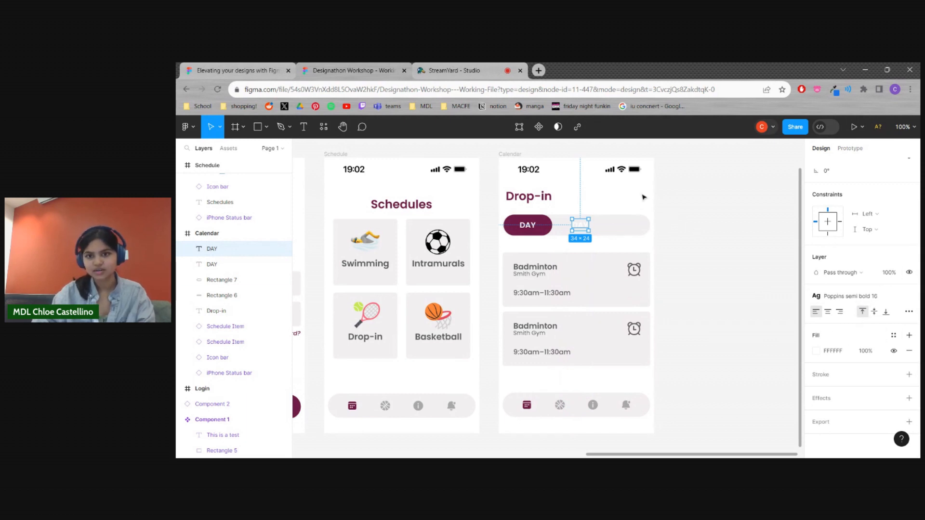
{"action": "left_click", "coordinate": [816, 351]}
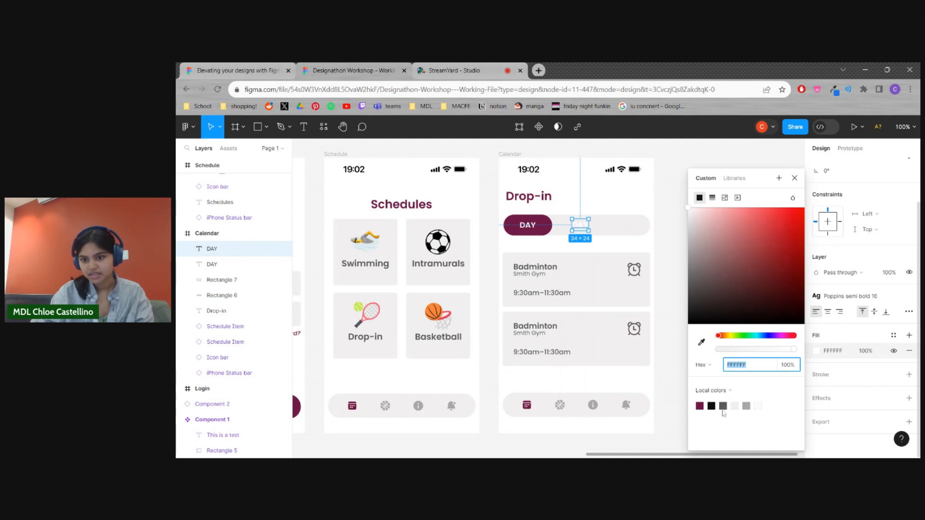
{"action": "left_click", "coordinate": [724, 406]}
{"action": "left_click", "coordinate": [661, 236]}
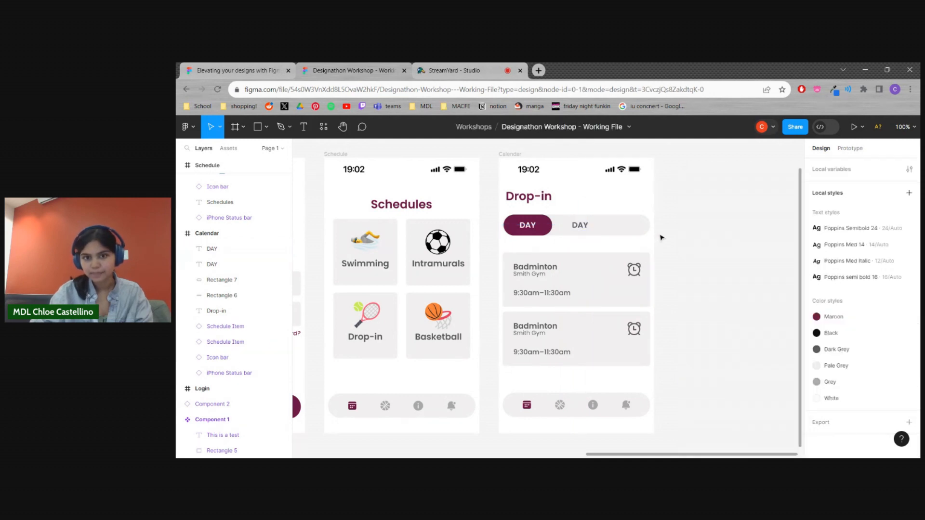
Change the grey "DAY" copy in the middle of the toggle bar to "WEEK" and nudge it slightly to the left
{"action": "double_click", "coordinate": [581, 227]}
{"action": "type", "text": "WEEK"}
{"action": "key", "text": "Escape"}
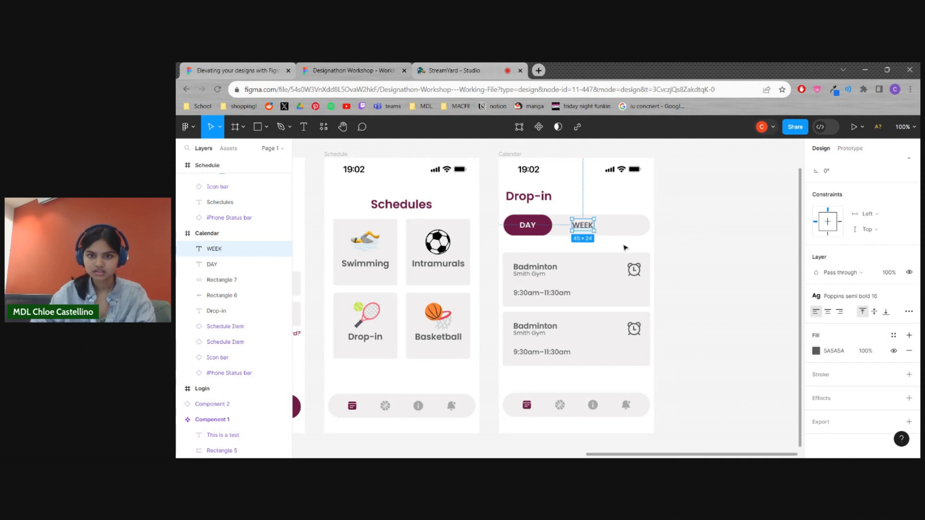
{"action": "mouse_move", "coordinate": [587, 231]}
{"action": "left_mouse_down"}
{"action": "mouse_move", "coordinate": [578, 230]}
{"action": "mouse_move", "coordinate": [585, 232]}
{"action": "left_mouse_up"}
{"action": "left_click", "coordinate": [598, 241]}
{"action": "left_click", "coordinate": [588, 231]}
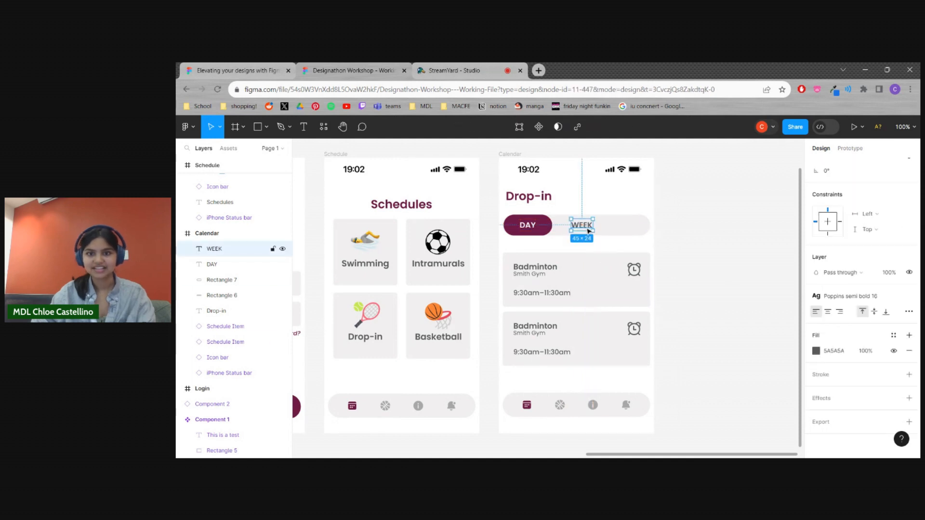
Duplicate the "WEEK" label towards the right end of the toggle bar and change the copy's text to "MONTH"
{"action": "key", "text": "ctrl+d"}
{"action": "left_click_drag", "start_coordinate": [590, 231], "coordinate": [621, 232]}
{"action": "double_click", "coordinate": [619, 226]}
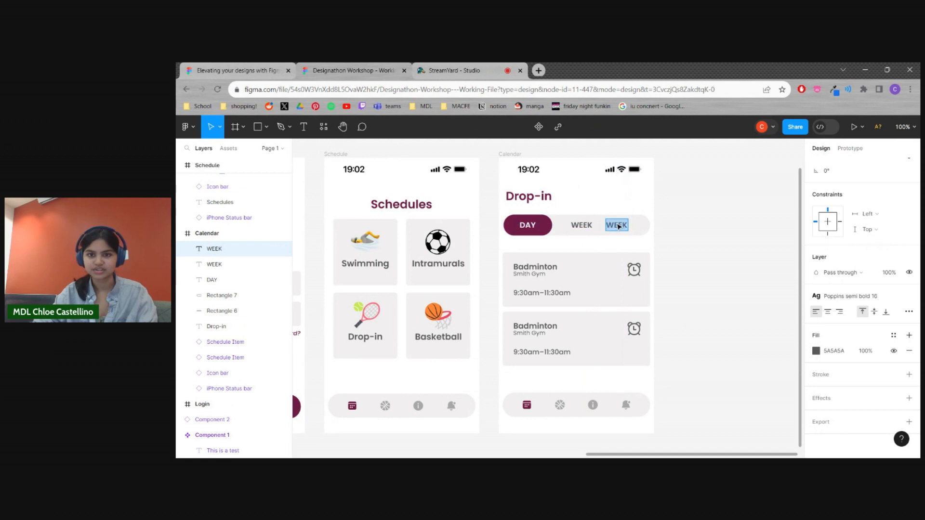
{"action": "type", "text": "MONTH"}
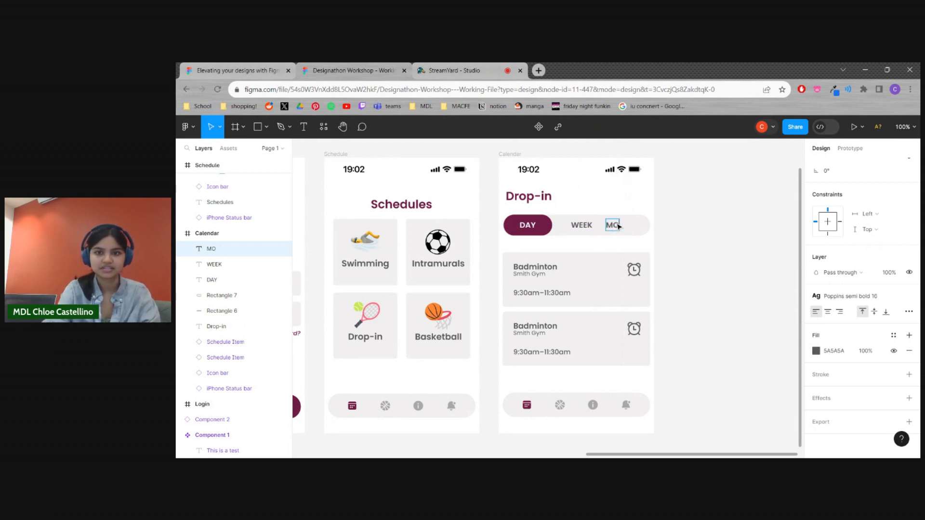
{"action": "key", "text": "Escape"}
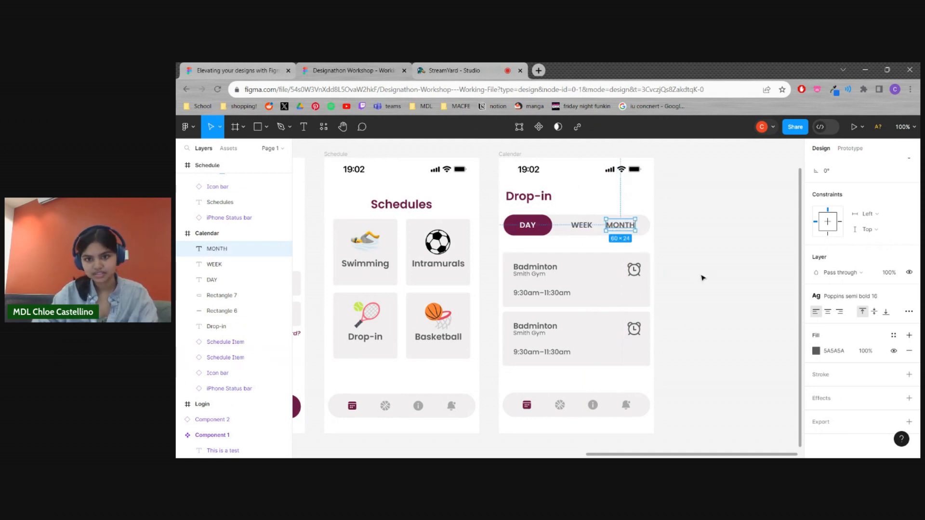
{"action": "left_click", "coordinate": [701, 274]}
Shift "WEEK" slightly left and distribute the "DAY", "WEEK" and "MONTH" labels with equal horizontal spacing
{"action": "left_click_drag", "start_coordinate": [585, 230], "coordinate": [579, 228]}
{"action": "left_click", "coordinate": [533, 228], "text": "shift"}
{"action": "left_click", "coordinate": [711, 298]}
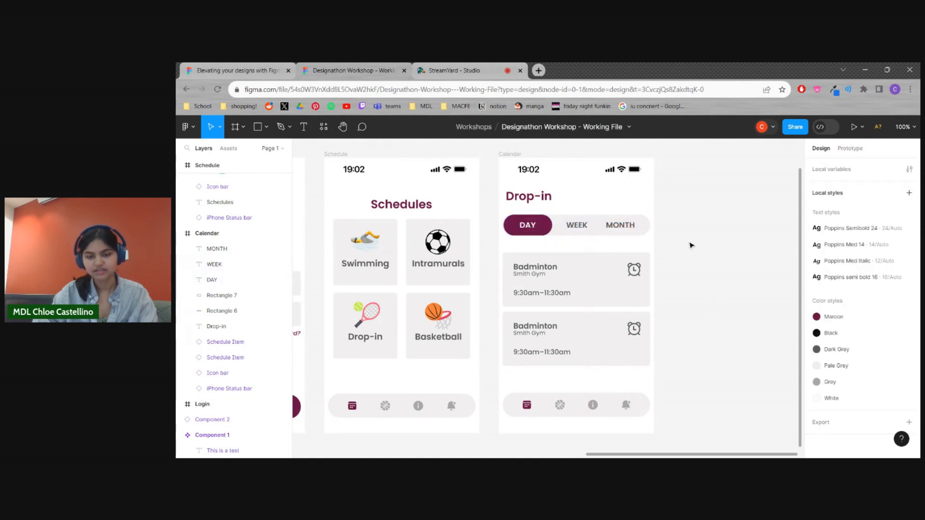
{"action": "left_click", "coordinate": [624, 227]}
{"action": "left_click", "coordinate": [583, 229], "text": "shift"}
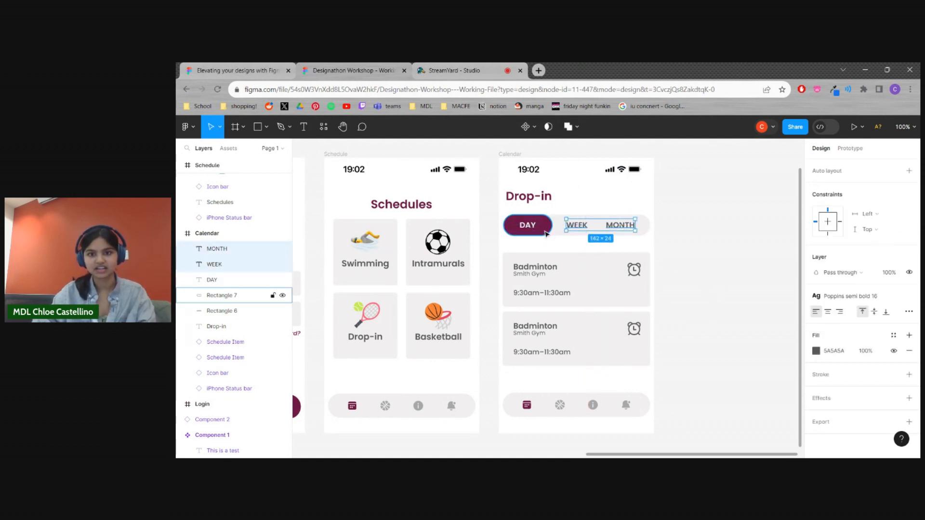
{"action": "left_click", "coordinate": [530, 226], "text": "shift"}
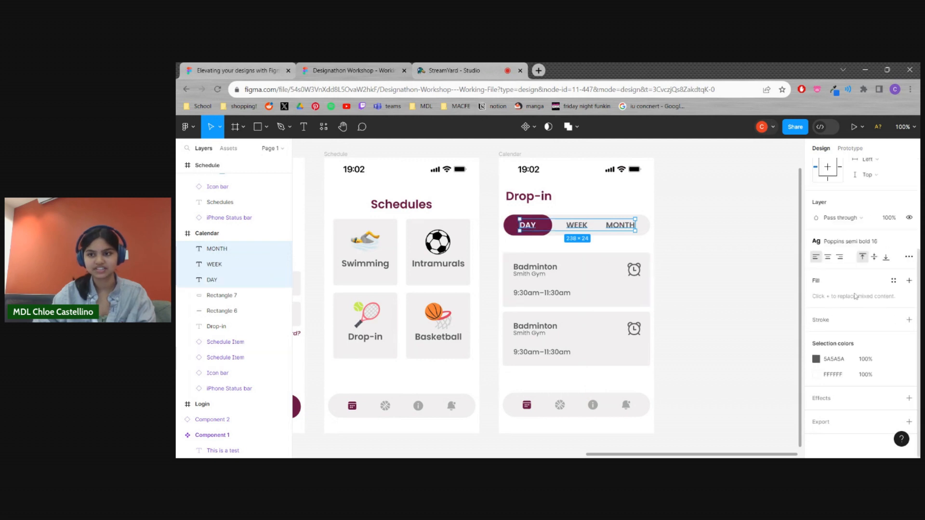
{"action": "scroll", "coordinate": [855, 297], "scroll_direction": "up", "scroll_amount": 3}
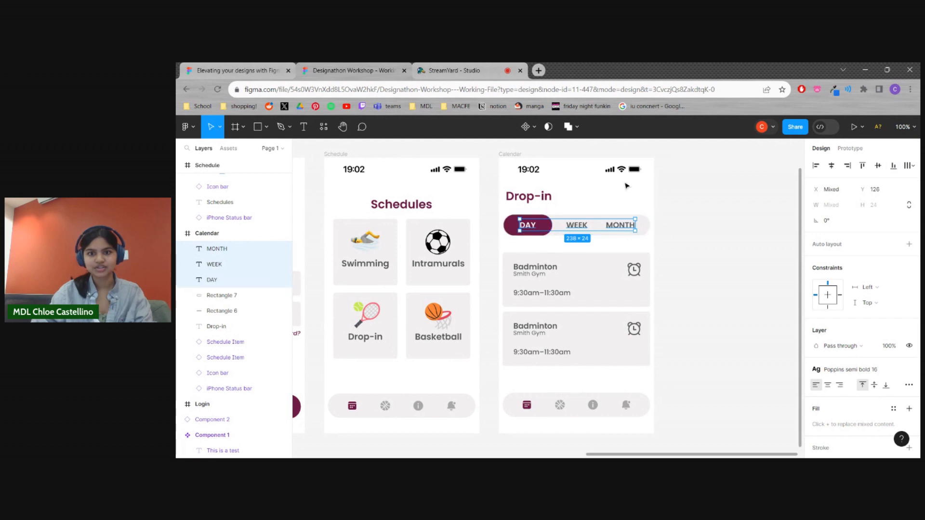
{"action": "left_click", "coordinate": [915, 166]}
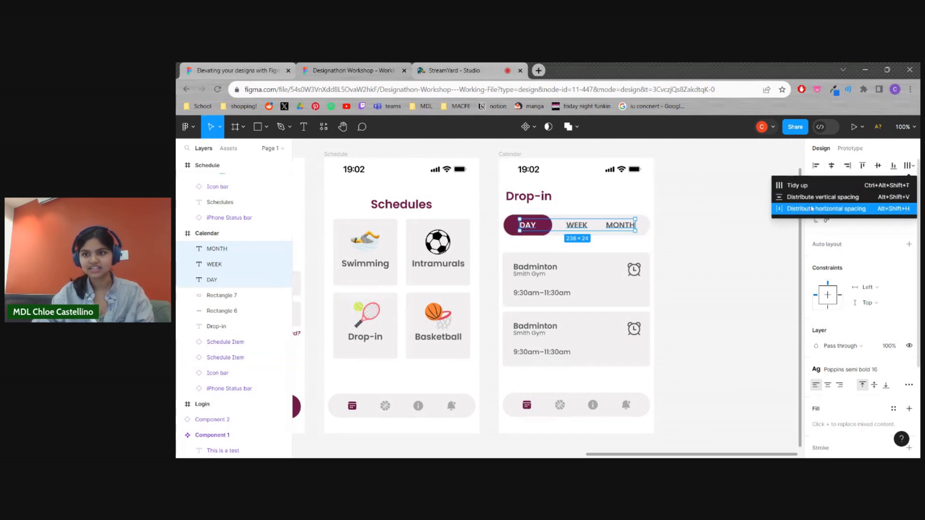
{"action": "left_click", "coordinate": [866, 212]}
{"action": "left_click", "coordinate": [766, 258]}
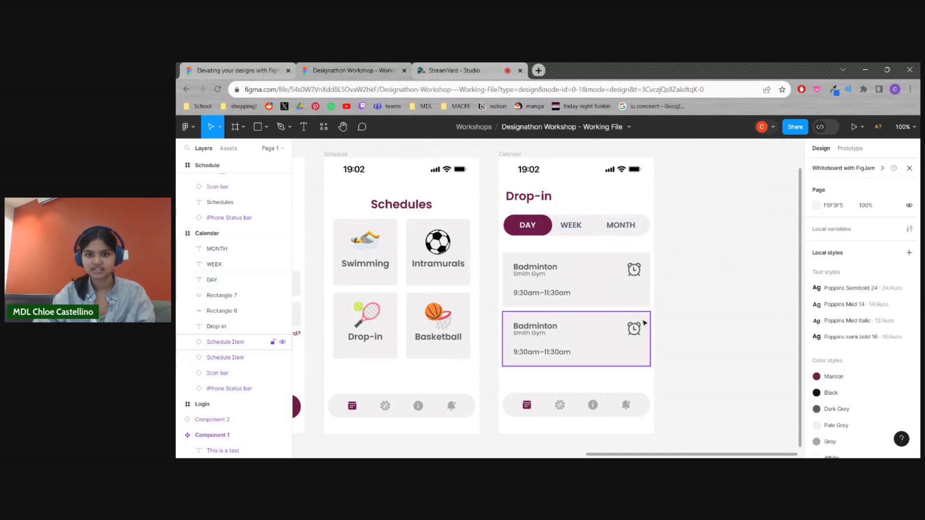
Nudge the "WEEK" label slightly right so it sits visually balanced between the maroon pill and "MONTH"
{"action": "left_click", "coordinate": [571, 230]}
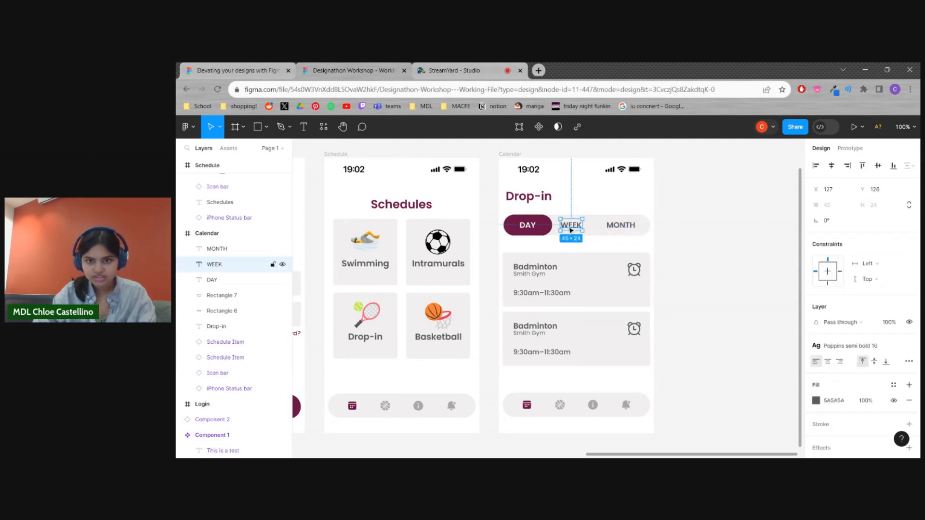
{"action": "left_click", "coordinate": [534, 230]}
{"action": "left_click", "coordinate": [576, 232]}
{"action": "left_click", "coordinate": [628, 234]}
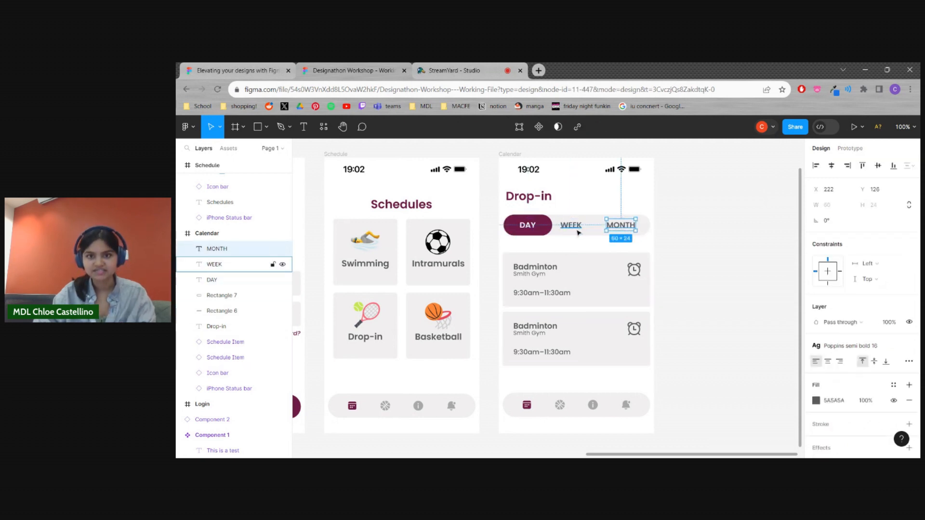
{"action": "left_click", "coordinate": [530, 227]}
{"action": "left_click", "coordinate": [621, 228]}
{"action": "left_click", "coordinate": [578, 231]}
{"action": "left_click_drag", "start_coordinate": [578, 231], "coordinate": [583, 230]}
{"action": "left_click", "coordinate": [703, 309]}
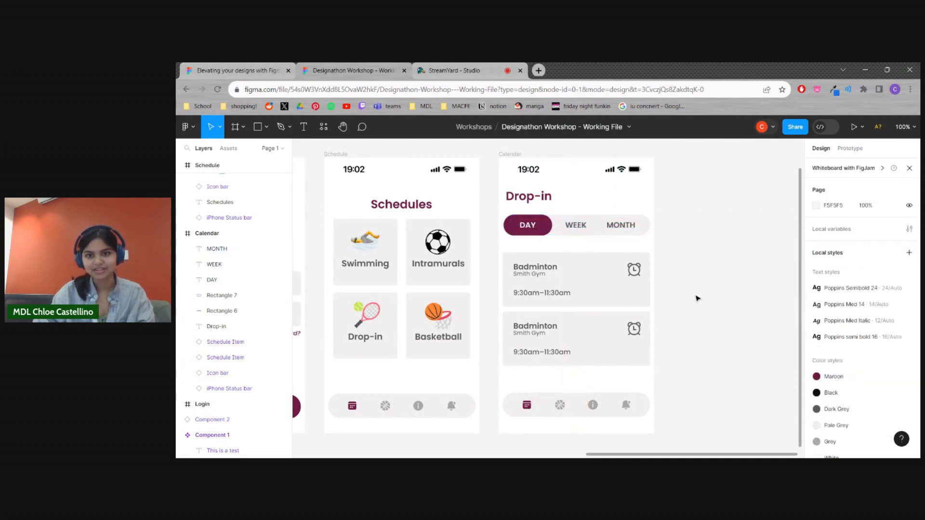
Change the title of the second Badminton card on the Calendar screen to "Basketball"
{"action": "scroll", "coordinate": [704, 289], "scroll_direction": "down", "scroll_amount": 2}
{"action": "scroll", "coordinate": [727, 289], "scroll_direction": "left", "scroll_amount": 2}
{"action": "scroll", "coordinate": [757, 333], "scroll_direction": "up", "scroll_amount": 1}
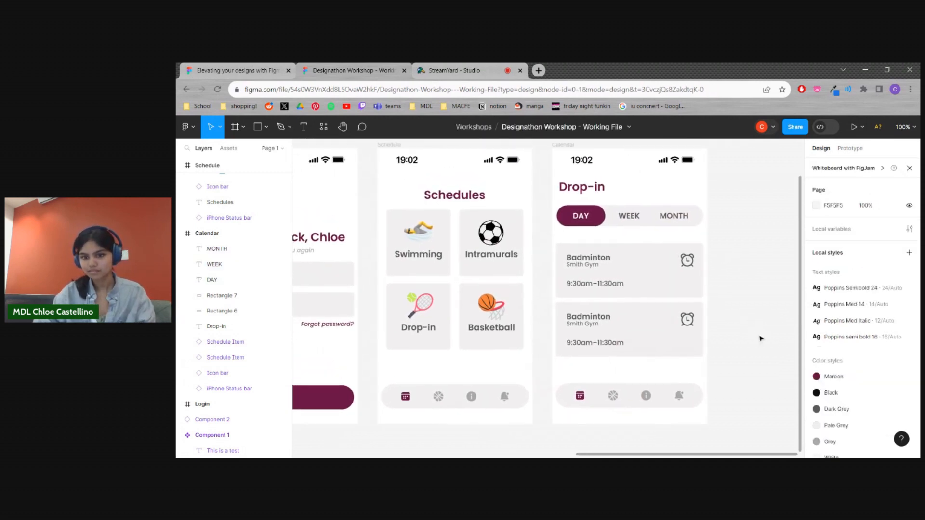
{"action": "scroll", "coordinate": [723, 328], "scroll_direction": "right", "scroll_amount": 2}
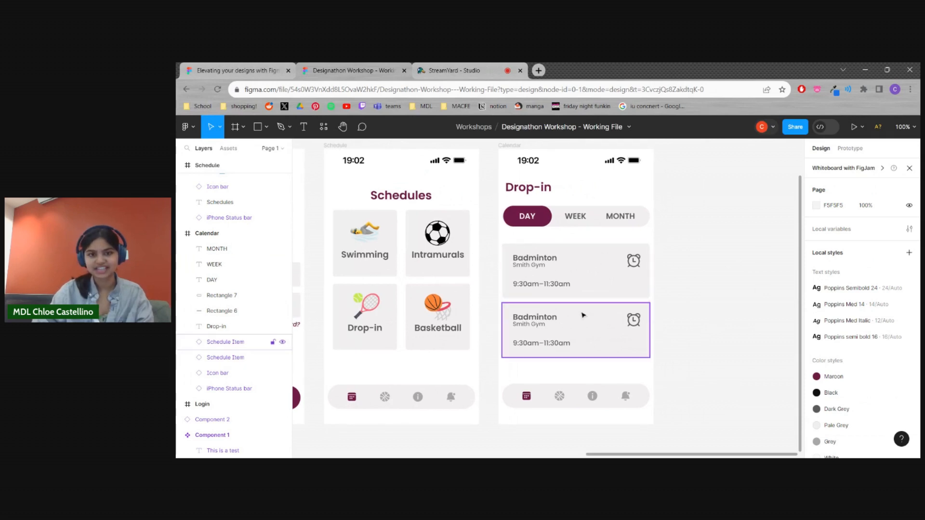
{"action": "scroll", "coordinate": [605, 341], "scroll_direction": "up", "scroll_amount": 1}
{"action": "scroll", "coordinate": [567, 287], "scroll_direction": "down", "scroll_amount": 1}
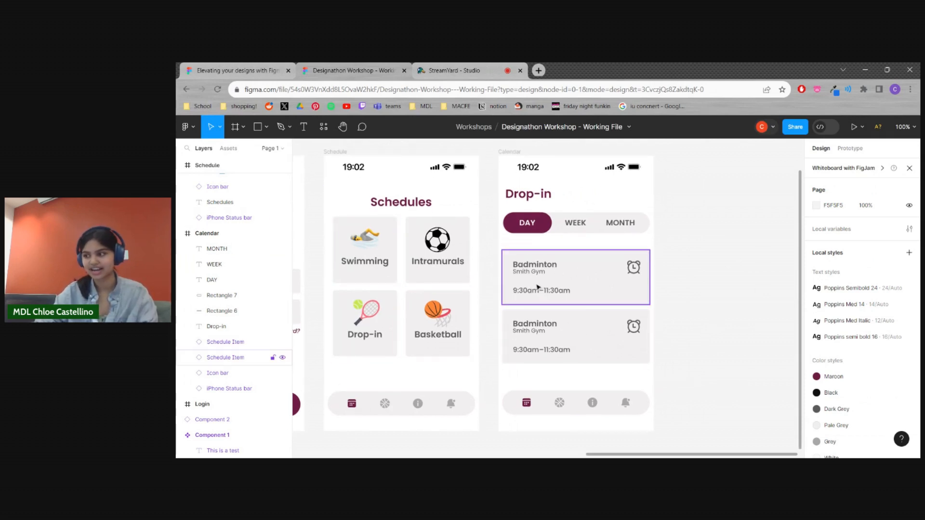
{"action": "left_click", "coordinate": [538, 328]}
{"action": "double_click", "coordinate": [538, 327]}
{"action": "double_click", "coordinate": [552, 327]}
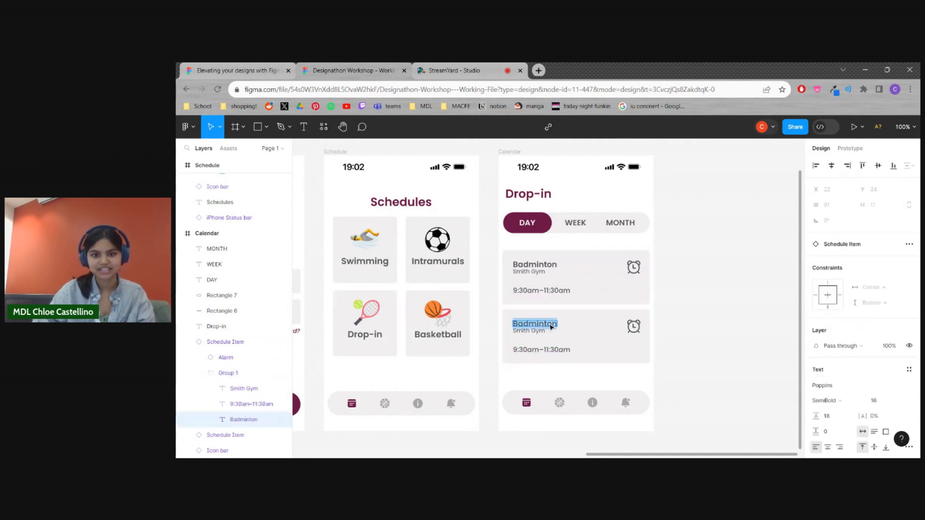
{"action": "type", "text": "Basketball"}
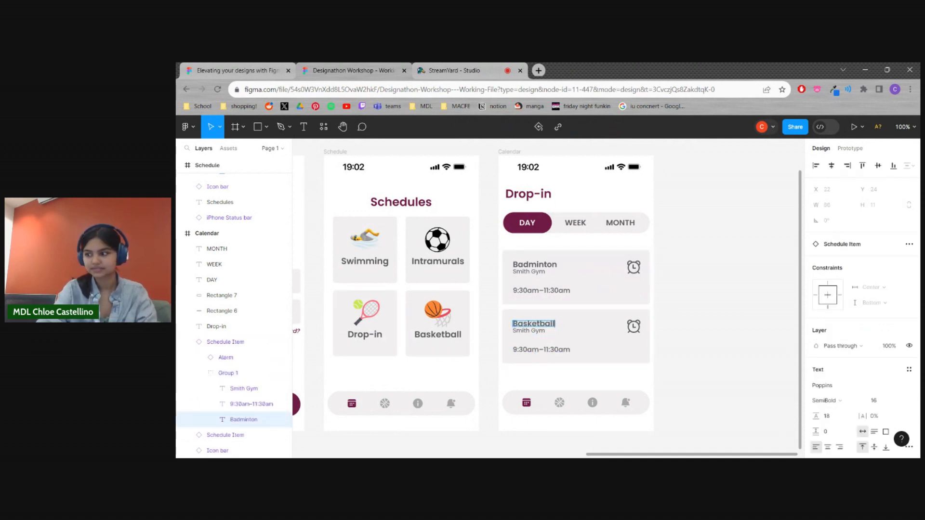
{"action": "key", "text": "Escape"}
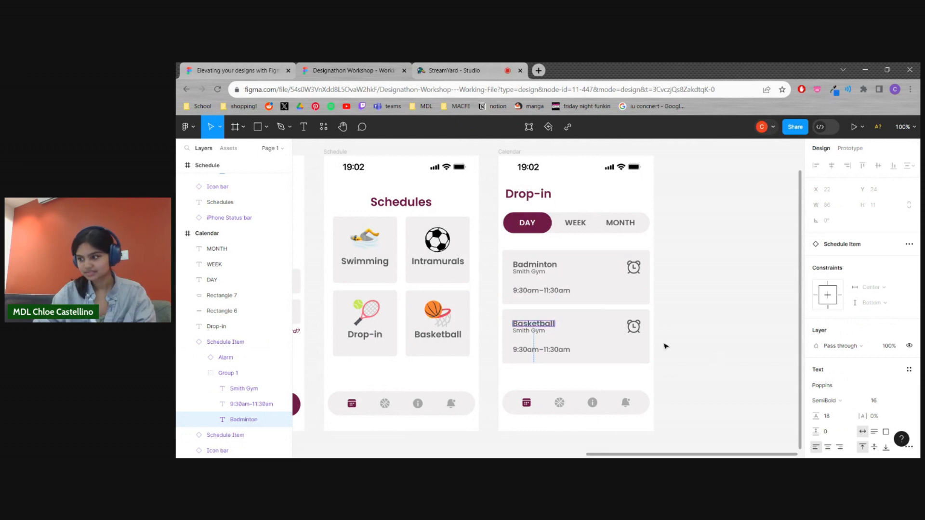
{"action": "key", "text": "Escape"}
Set the Basketball card's time to "1:30pm–3:00pm"
{"action": "left_click", "coordinate": [539, 354]}
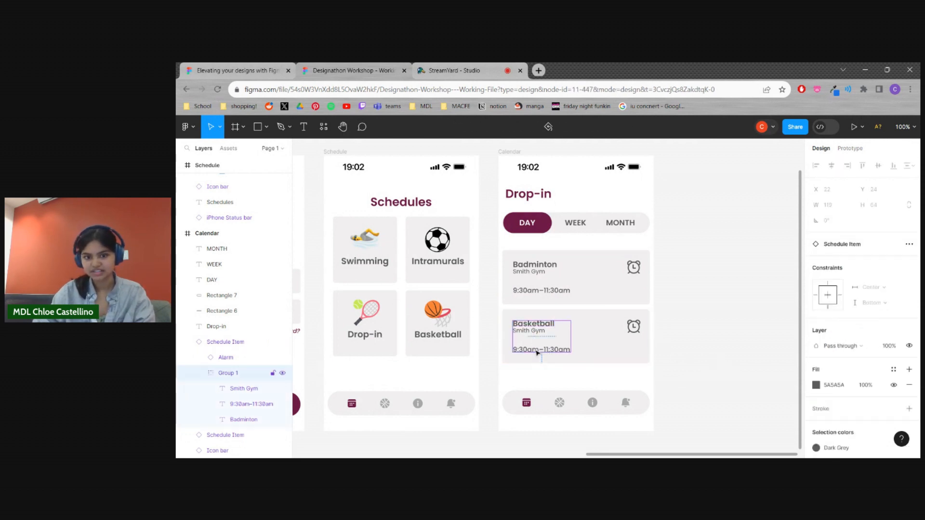
{"action": "double_click", "coordinate": [537, 352]}
{"action": "double_click", "coordinate": [526, 351]}
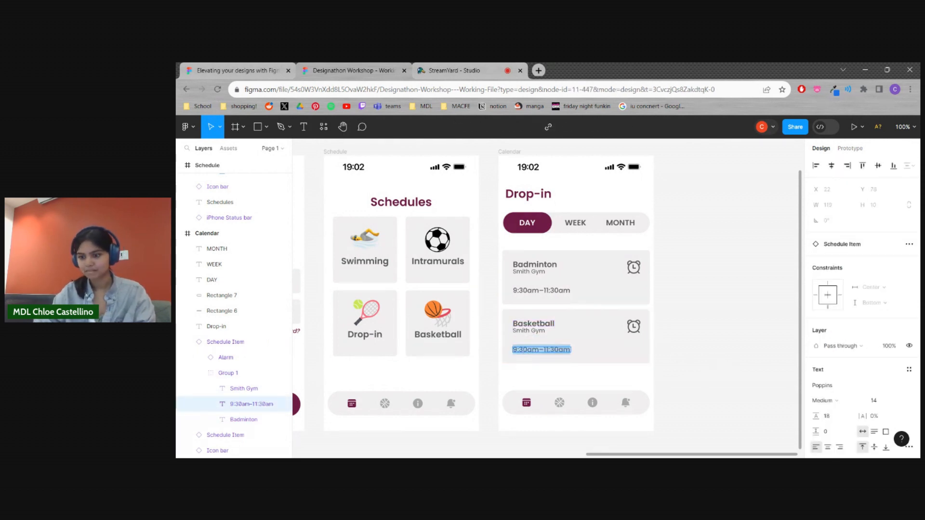
{"action": "key", "text": "BackSpace"}
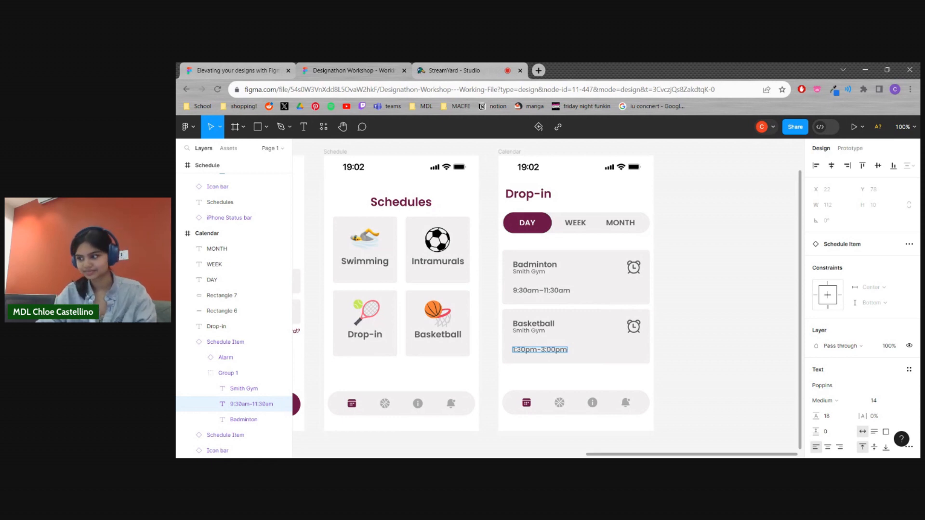
{"action": "left_click", "coordinate": [690, 433]}
{"action": "left_click", "coordinate": [700, 342]}
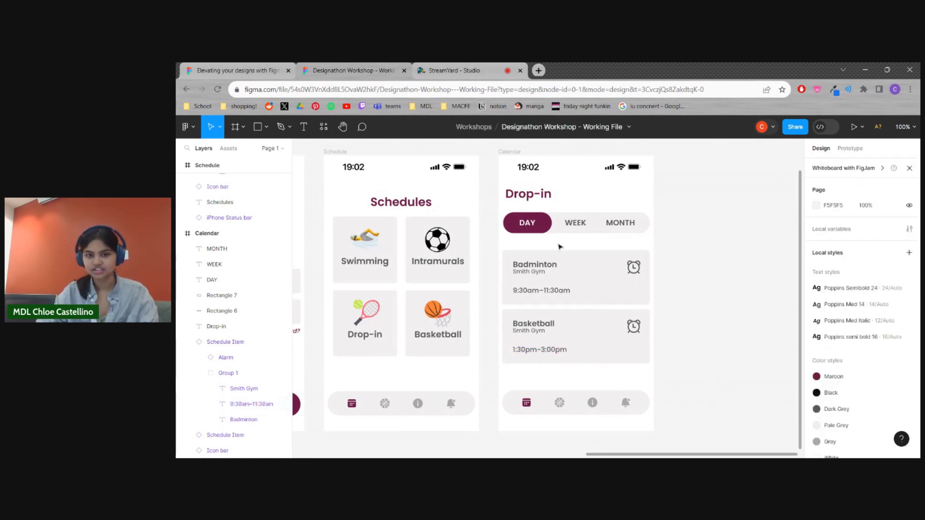
Move the Badminton and Basketball cards down together to widen the gap beneath the toggle bar
{"action": "scroll", "coordinate": [584, 283], "scroll_direction": "up", "scroll_amount": 1}
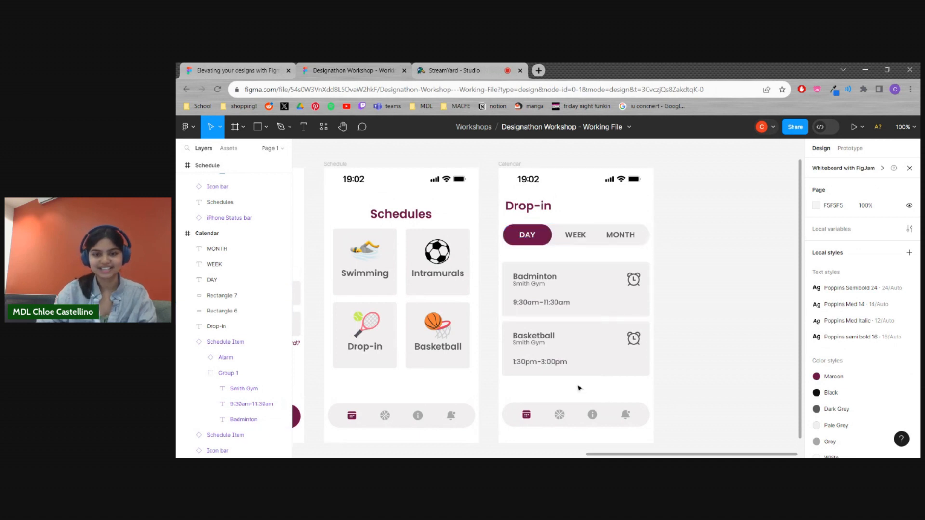
{"action": "scroll", "coordinate": [678, 299], "scroll_direction": "down", "scroll_amount": 2}
{"action": "scroll", "coordinate": [678, 300], "scroll_direction": "left", "scroll_amount": 1}
{"action": "scroll", "coordinate": [733, 352], "scroll_direction": "up", "scroll_amount": 1}
{"action": "left_click_drag", "start_coordinate": [728, 364], "coordinate": [529, 240]}
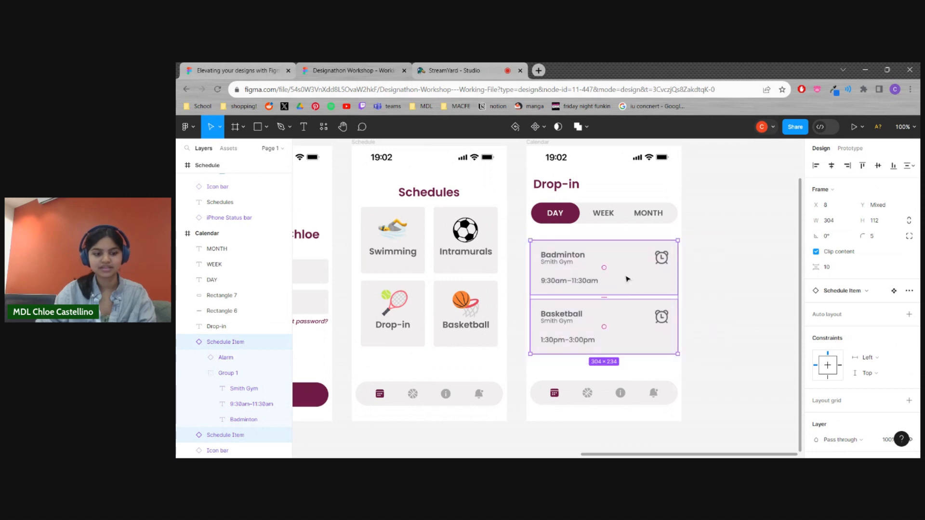
{"action": "left_click_drag", "start_coordinate": [640, 265], "coordinate": [639, 278]}
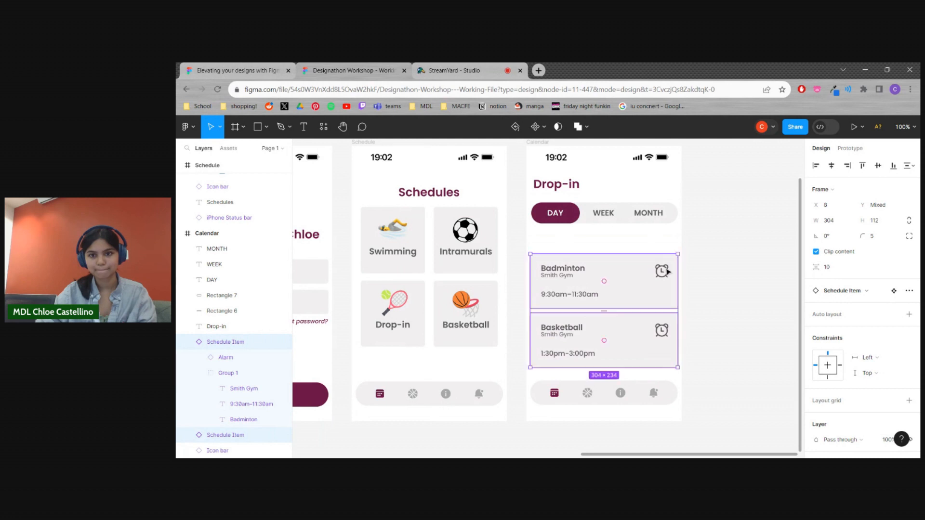
{"action": "left_click", "coordinate": [693, 242]}
{"action": "scroll", "coordinate": [641, 263], "scroll_direction": "up", "scroll_amount": 1}
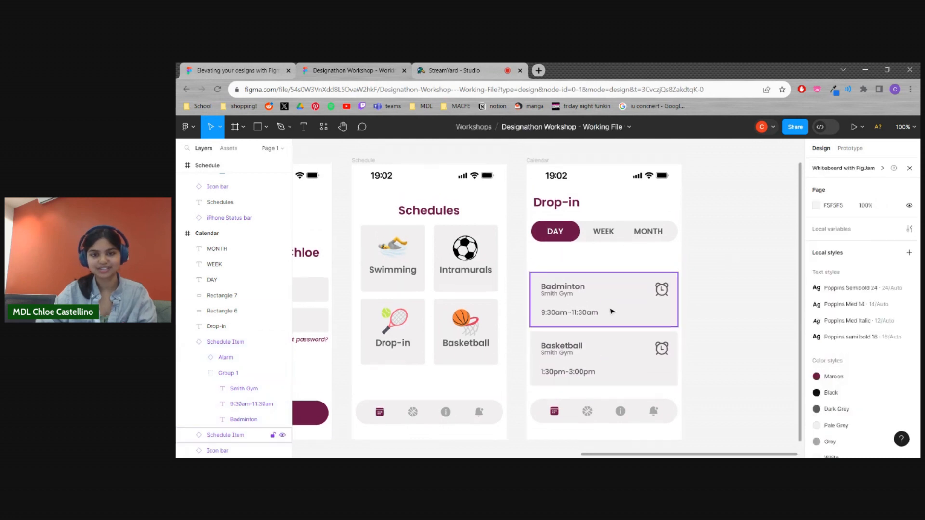
Add the text "Tuesday, September 12" between the toggle bar and the Badminton card
{"action": "left_click", "coordinate": [303, 128]}
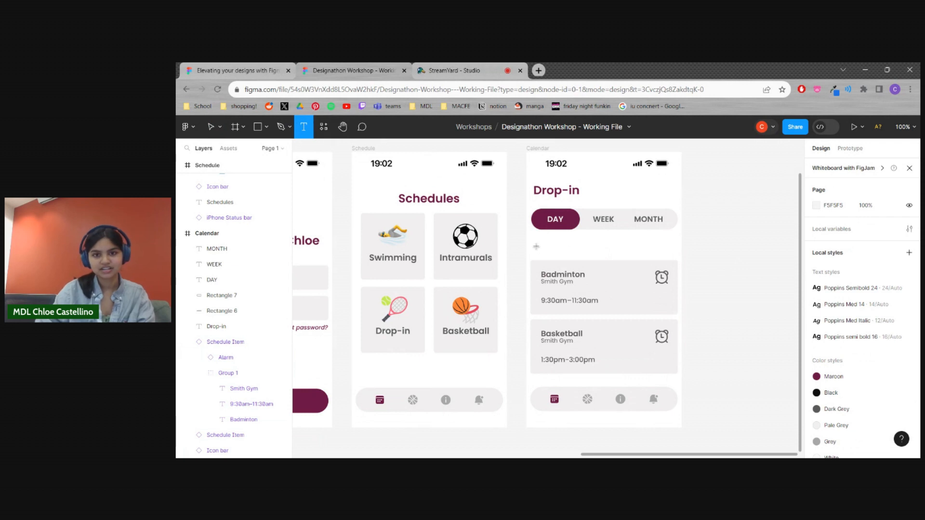
{"action": "left_click", "coordinate": [537, 249]}
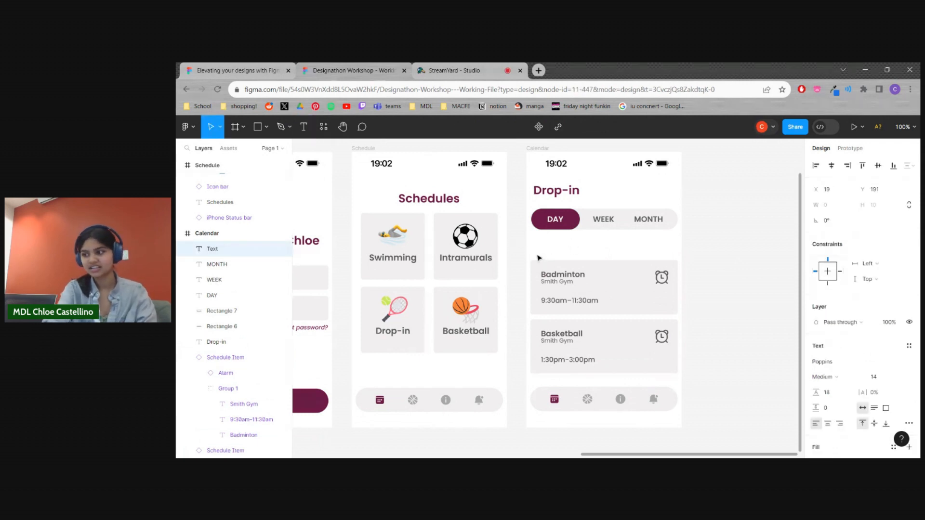
{"action": "type", "text": "Tuesday, September 12"}
{"action": "key", "text": "ctrl+a"}
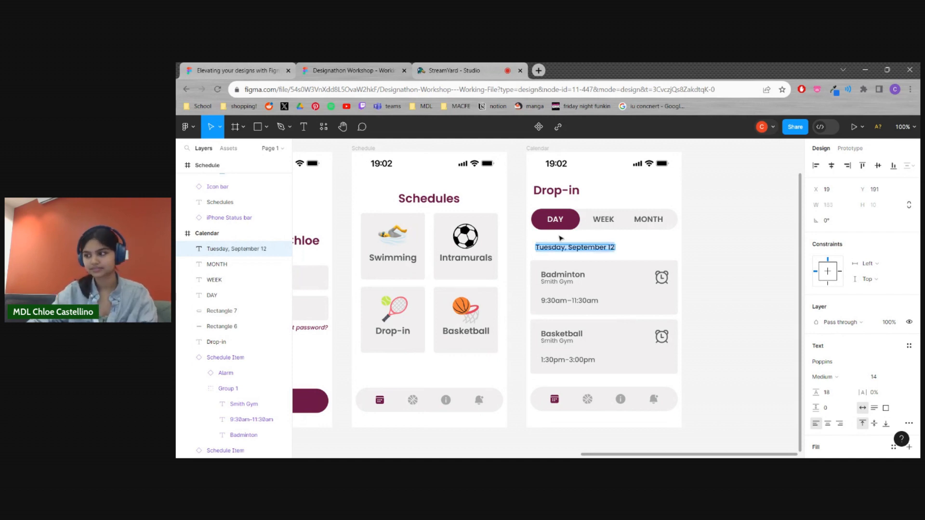
{"action": "key", "text": "Escape"}
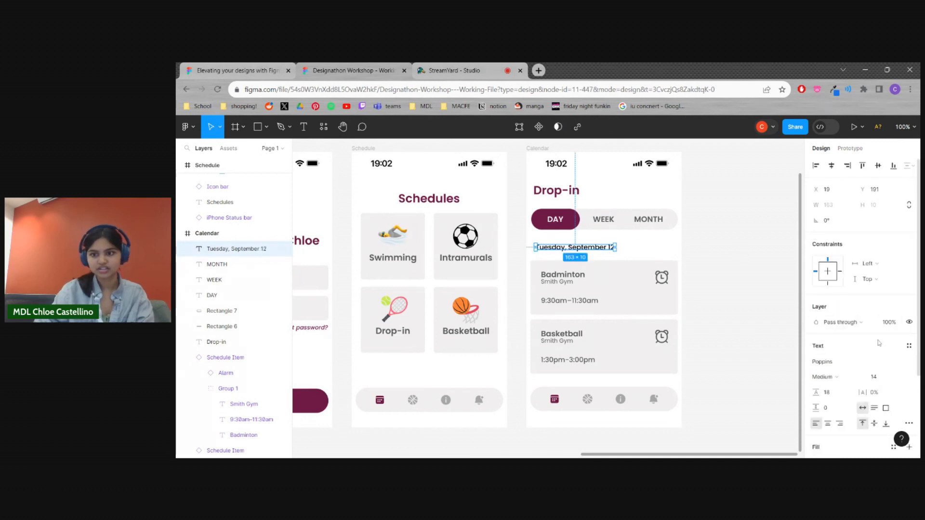
Try the Poppins Med 14 text style on the date heading and settle on Poppins semi bold 16
{"action": "left_click", "coordinate": [910, 346]}
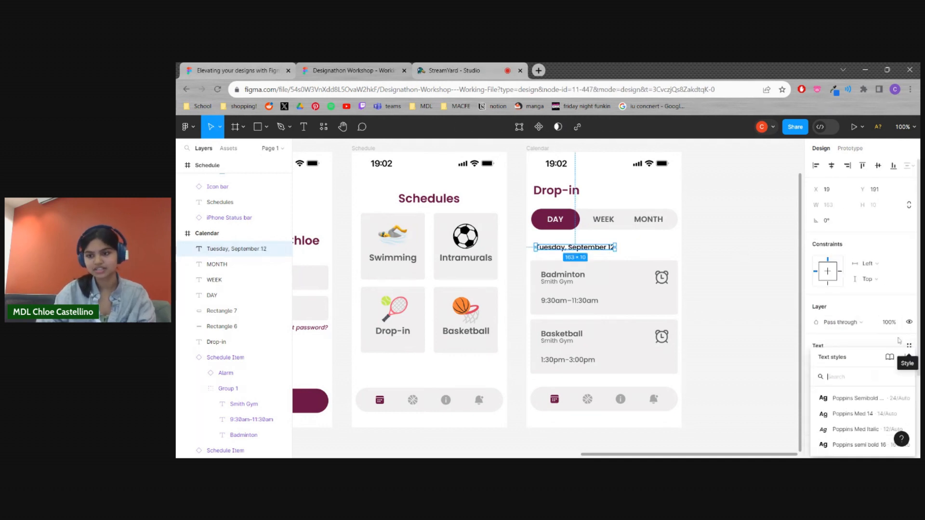
{"action": "left_click", "coordinate": [863, 418]}
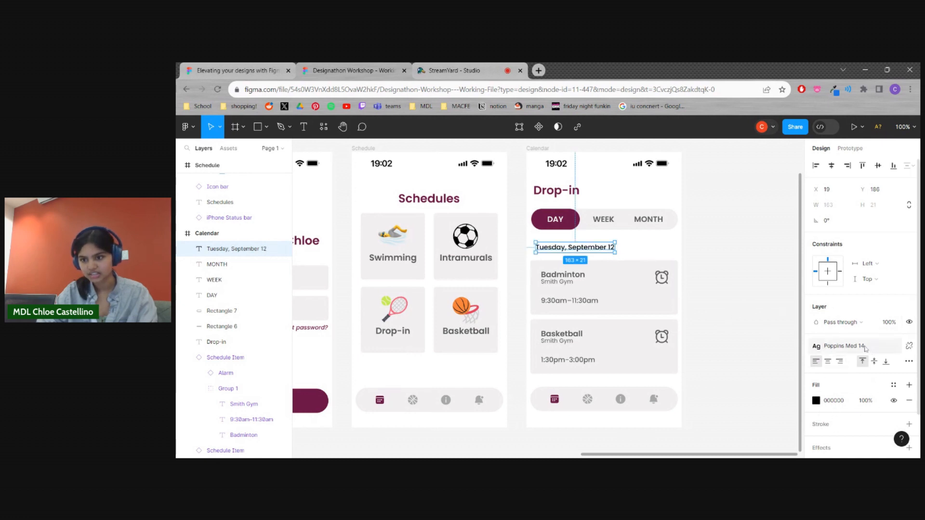
{"action": "left_click", "coordinate": [895, 347]}
{"action": "left_click", "coordinate": [857, 451]}
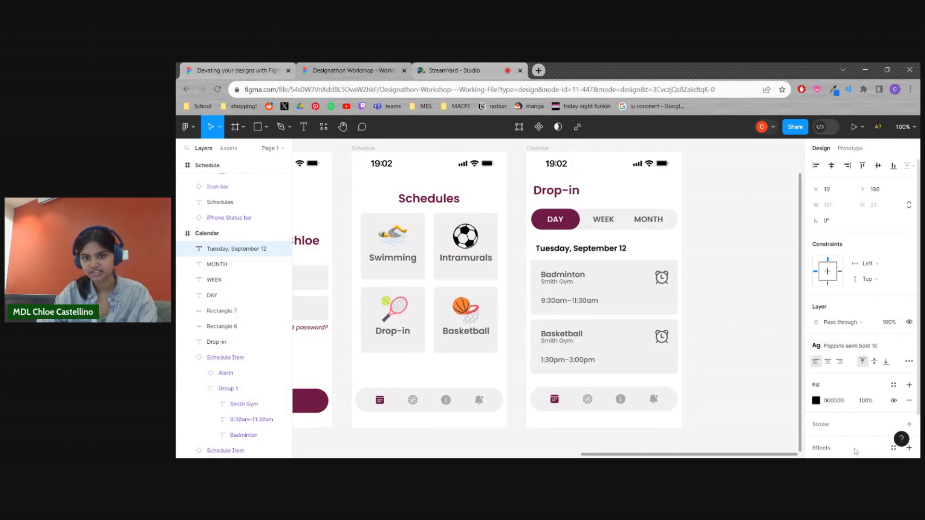
Shift the "Tuesday, September 12" heading slightly so it lines up with the edge of the schedule cards
{"action": "left_click_drag", "start_coordinate": [599, 253], "coordinate": [594, 254]}
{"action": "left_click", "coordinate": [725, 280]}
{"action": "scroll", "coordinate": [713, 351], "scroll_direction": "left", "scroll_amount": 3}
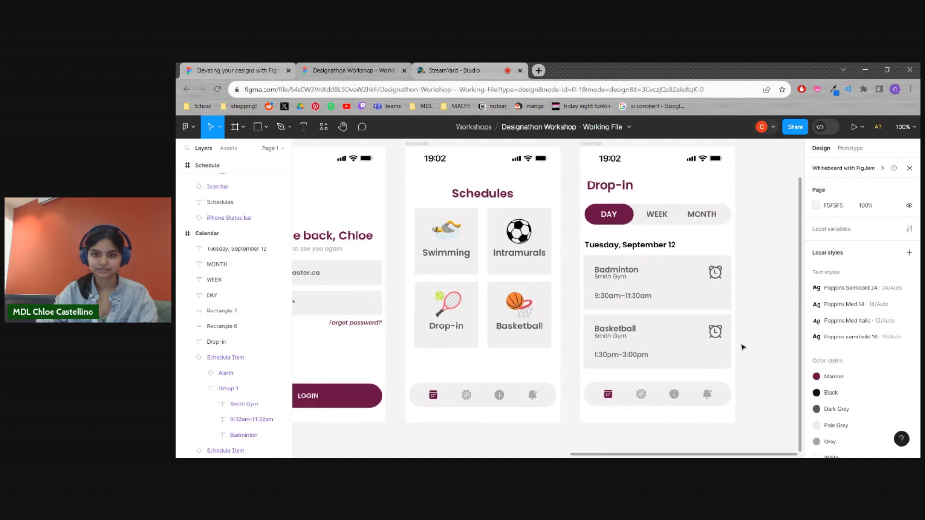
Move the "Drop-in" title down so it sits just above the day/week/month toggle bar
{"action": "key", "text": "minus"}
{"action": "scroll", "coordinate": [727, 343], "scroll_direction": "left", "scroll_amount": 2}
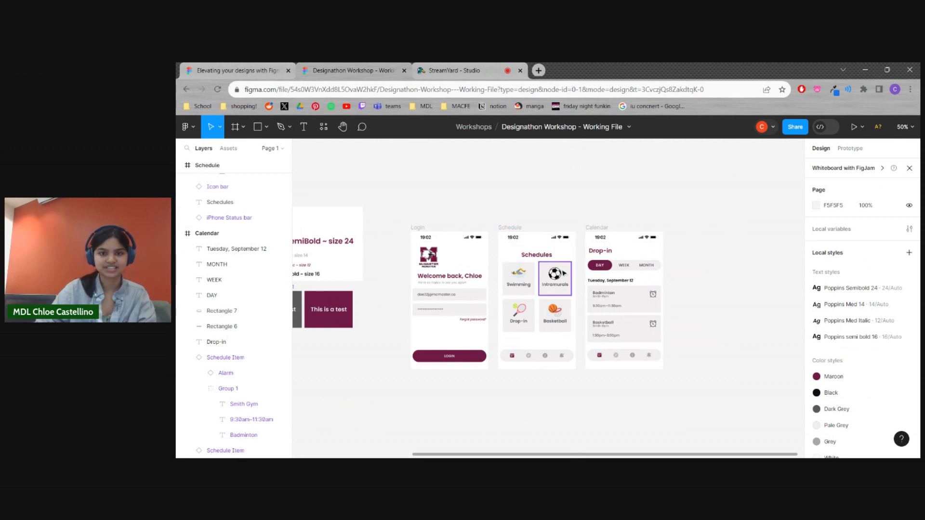
{"action": "scroll", "coordinate": [686, 257], "scroll_direction": "right", "scroll_amount": 1}
{"action": "scroll", "coordinate": [685, 256], "scroll_direction": "down", "scroll_amount": 1}
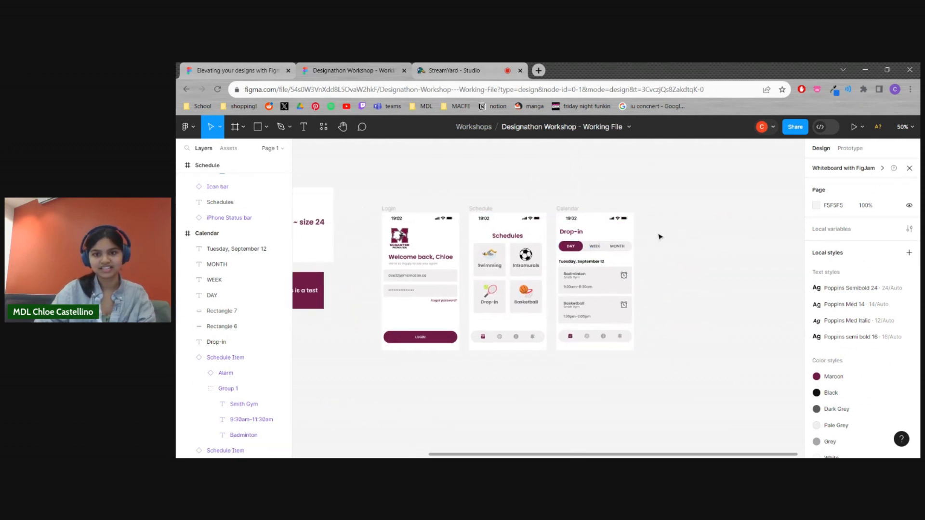
{"action": "key", "text": "ctrl+plus"}
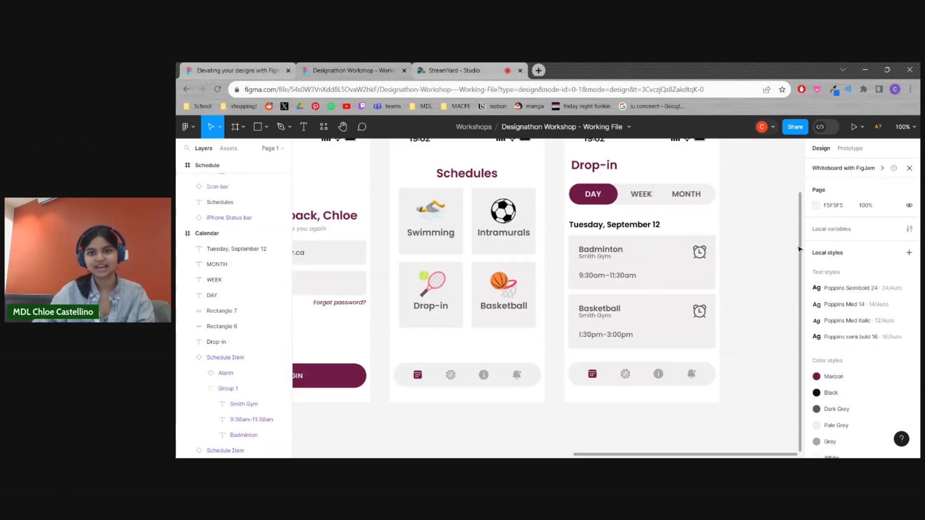
{"action": "scroll", "coordinate": [613, 267], "scroll_direction": "right", "scroll_amount": 2}
{"action": "scroll", "coordinate": [613, 267], "scroll_direction": "up", "scroll_amount": 1}
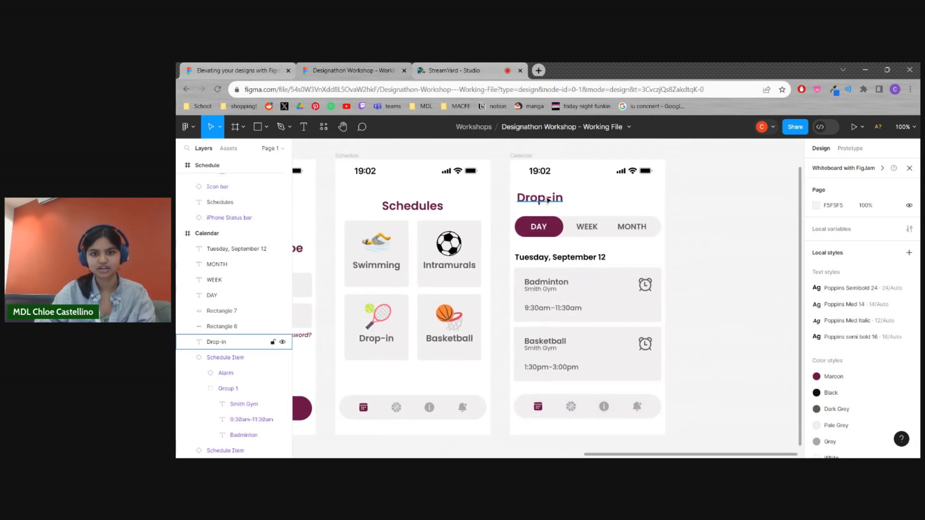
{"action": "left_click", "coordinate": [548, 200]}
{"action": "left_click_drag", "start_coordinate": [550, 206], "coordinate": [550, 209]}
{"action": "left_click", "coordinate": [671, 247]}
{"action": "scroll", "coordinate": [554, 201], "scroll_direction": "left", "scroll_amount": 1}
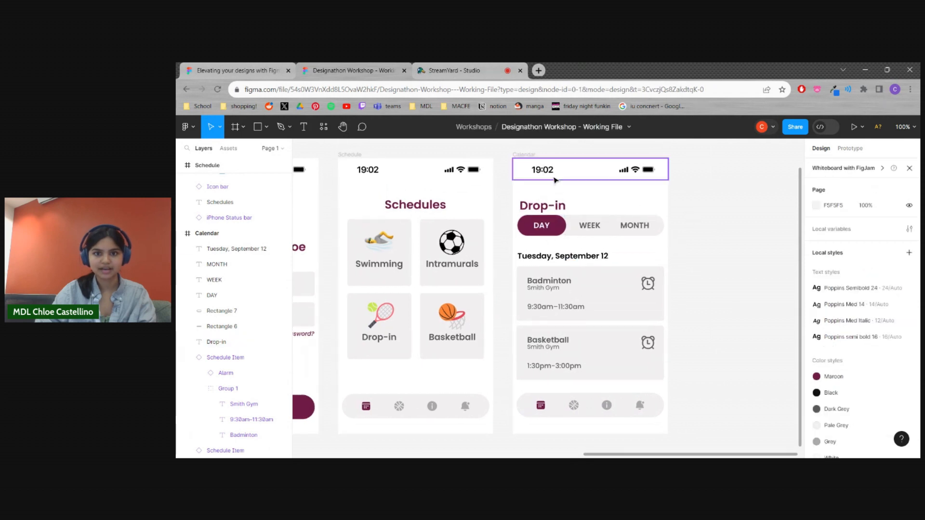
Add the text "<back" above the Drop-in title in the Poppins semi bold 16 style
{"action": "left_click", "coordinate": [303, 128]}
{"action": "left_click", "coordinate": [522, 188]}
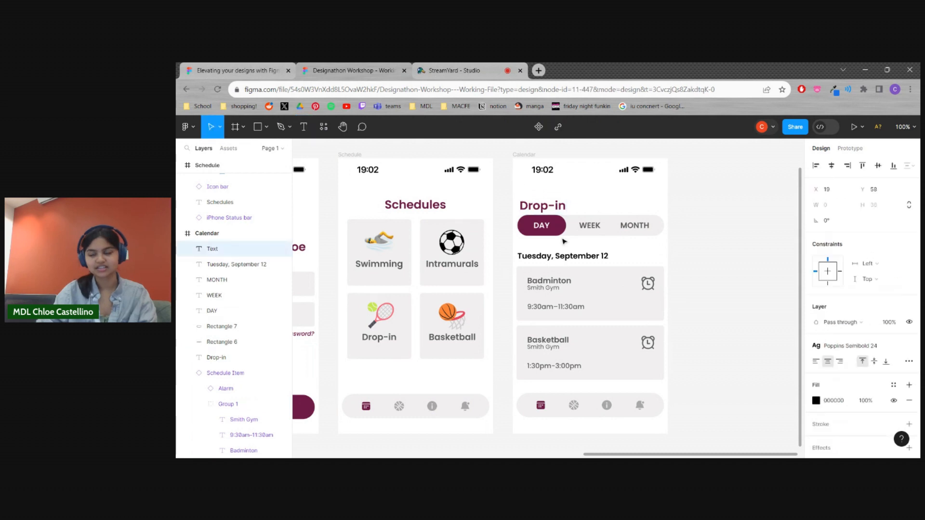
{"action": "type", "text": "<back"}
{"action": "key", "text": "ctrl+a"}
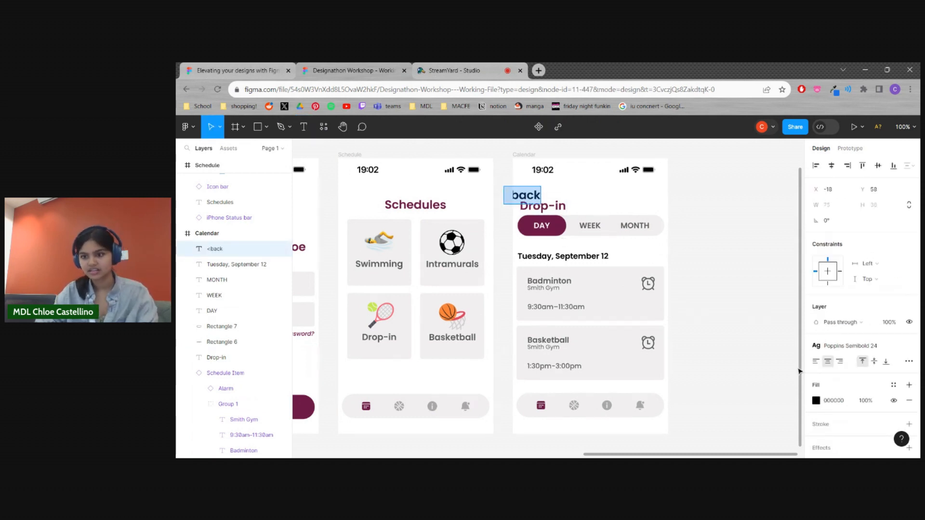
{"action": "left_click", "coordinate": [863, 345]}
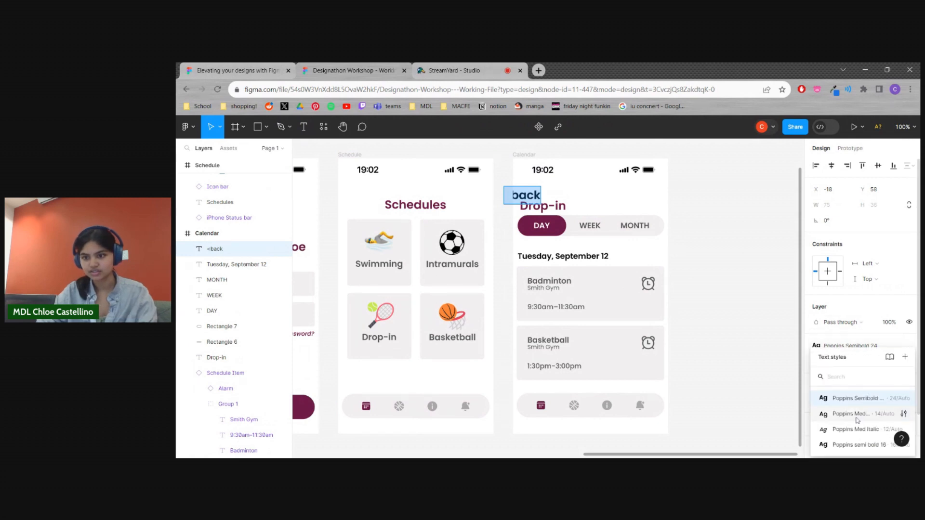
{"action": "left_click", "coordinate": [851, 445]}
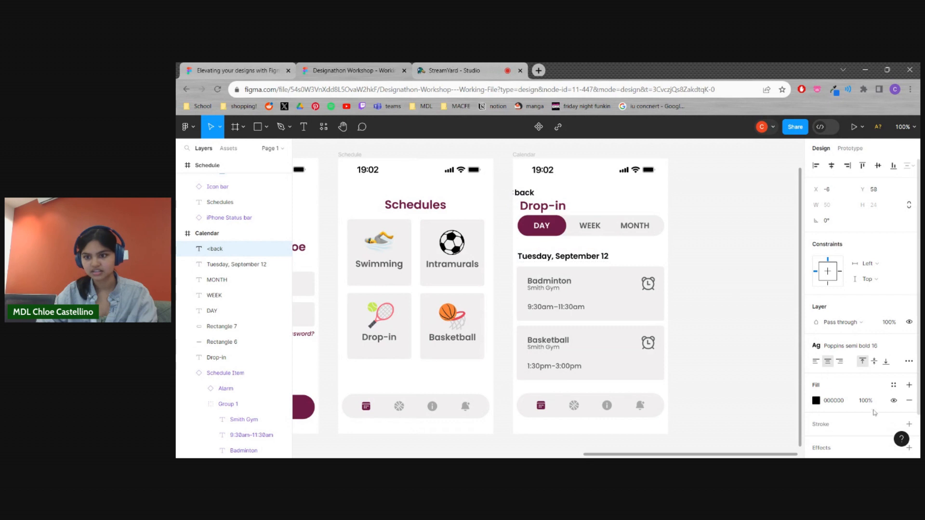
Fill the "<back" text with the grey A8A8A8 and move it inside the Calendar screen, aligned with the toggle bar's edge
{"action": "left_click", "coordinate": [818, 401]}
{"action": "left_click", "coordinate": [724, 405]}
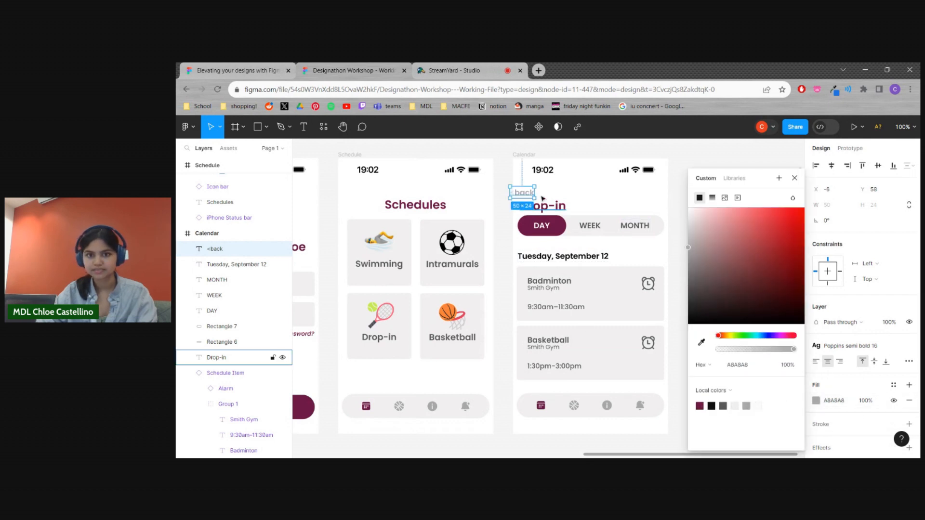
{"action": "left_click", "coordinate": [603, 193]}
{"action": "left_click", "coordinate": [539, 194]}
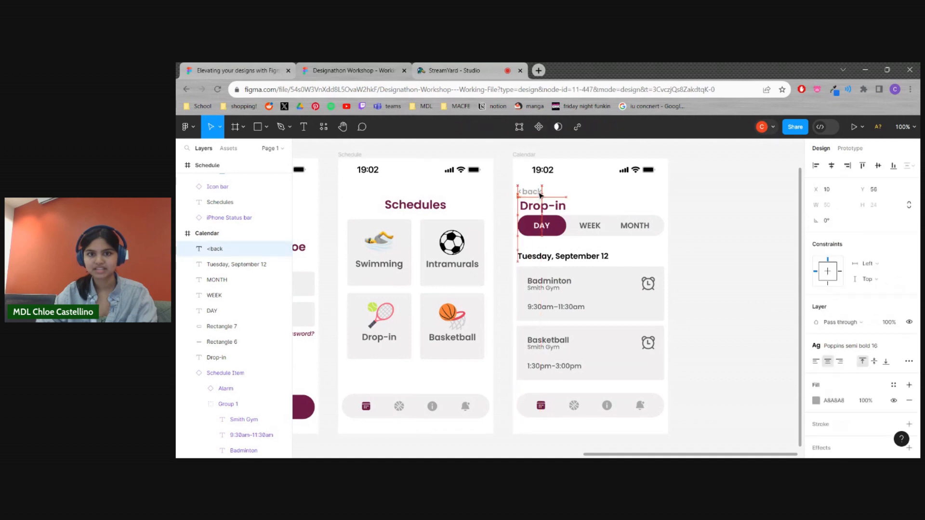
Try the Poppins Semibold 24 style on the "<back" text and settle on Poppins Med 14
{"action": "left_click", "coordinate": [866, 345]}
{"action": "left_click", "coordinate": [876, 398]}
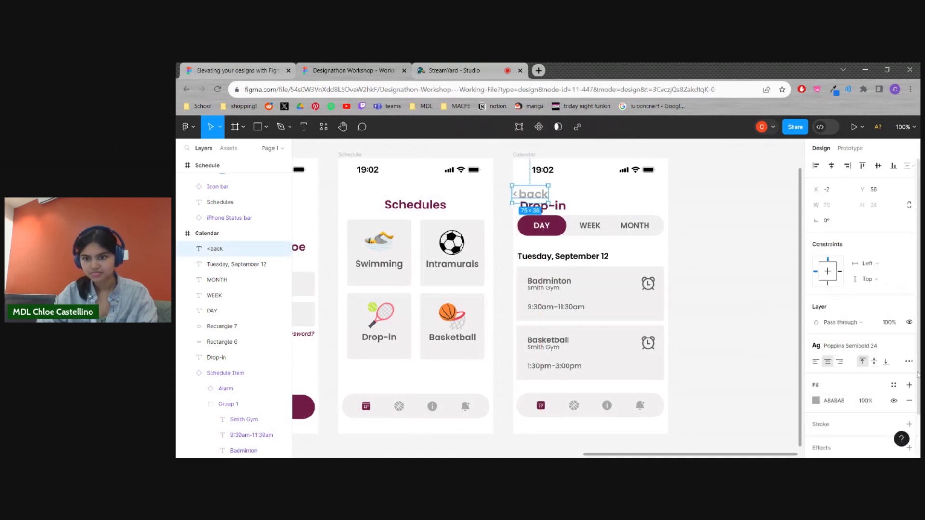
{"action": "left_click", "coordinate": [866, 348]}
{"action": "left_click", "coordinate": [868, 413]}
{"action": "left_click", "coordinate": [726, 206]}
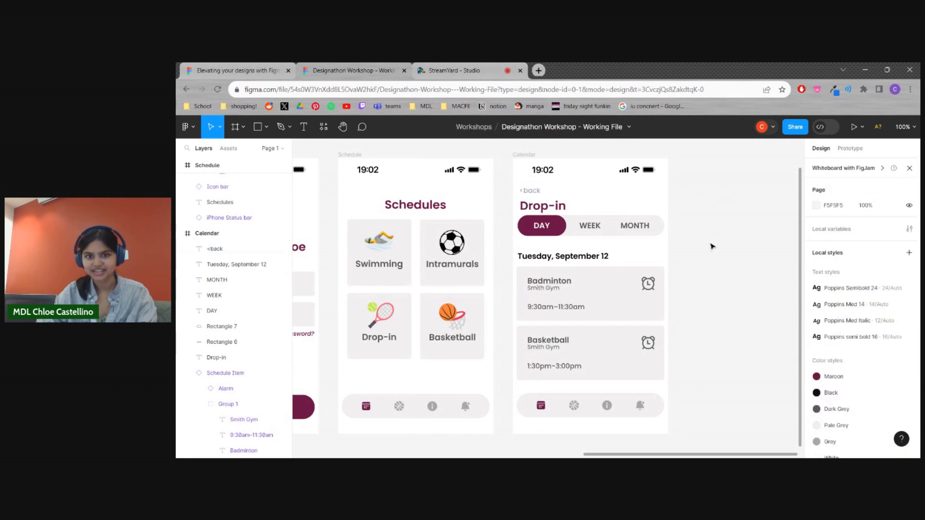
Nudge the "<back" text into place directly above the Drop-in title at X 10, Y 59
{"action": "left_click_drag", "start_coordinate": [539, 190], "coordinate": [537, 191]}
{"action": "left_click", "coordinate": [754, 273]}
{"action": "left_click", "coordinate": [532, 195]}
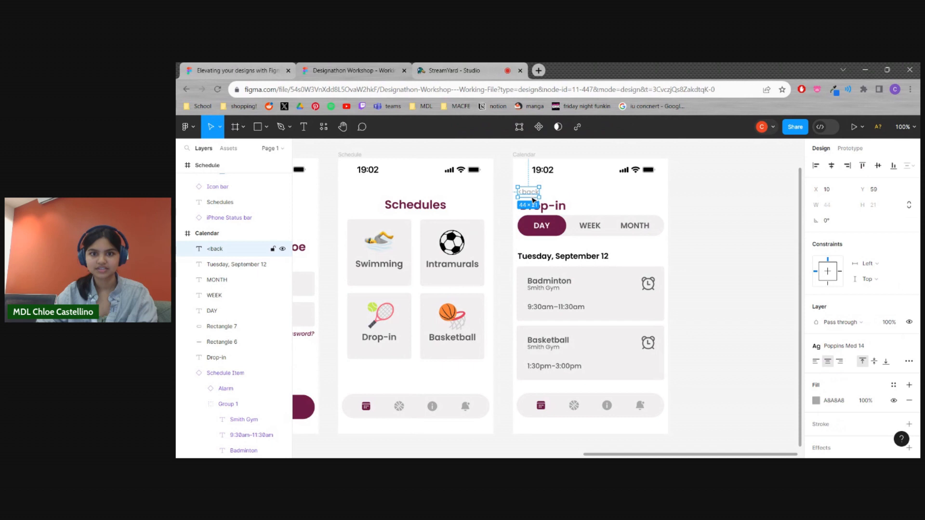
{"action": "left_click", "coordinate": [703, 295]}
Examine the finished screens, the style guide and the component set, focusing on the Schedule Item component
{"action": "scroll", "coordinate": [682, 309], "scroll_direction": "left", "scroll_amount": 3}
{"action": "left_click_drag", "start_coordinate": [700, 317], "coordinate": [702, 318]}
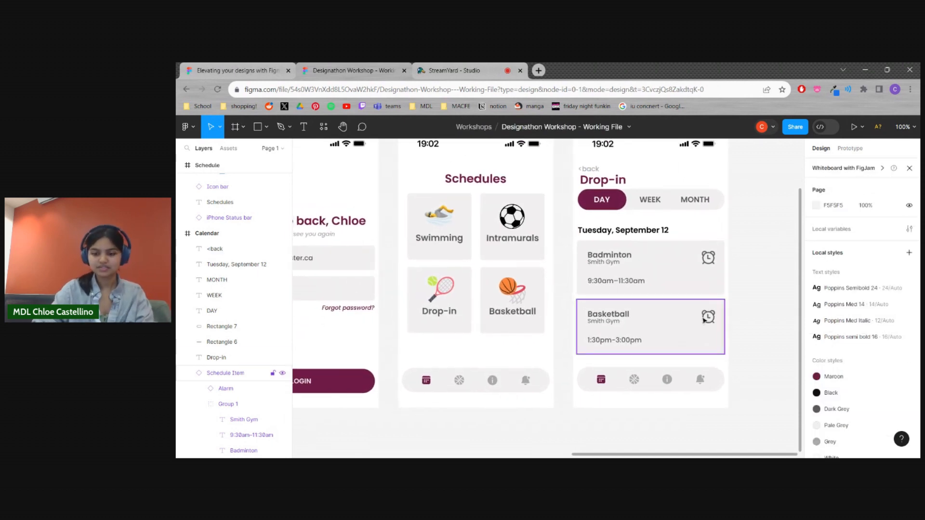
{"action": "key", "text": "ctrl+minus"}
{"action": "scroll", "coordinate": [747, 299], "scroll_direction": "left", "scroll_amount": 5}
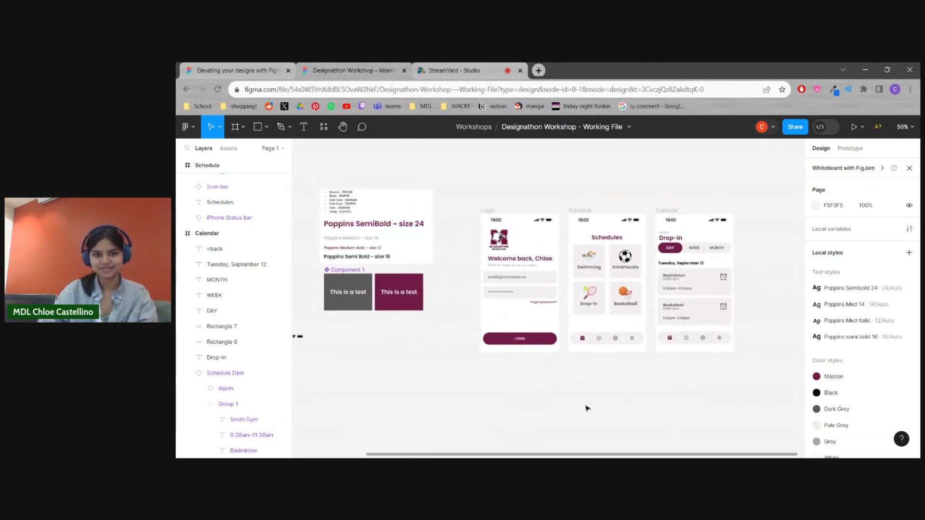
{"action": "left_click_drag", "start_coordinate": [465, 363], "coordinate": [456, 381]}
{"action": "scroll", "coordinate": [482, 385], "scroll_direction": "right", "scroll_amount": 4}
{"action": "scroll", "coordinate": [416, 393], "scroll_direction": "left", "scroll_amount": 10}
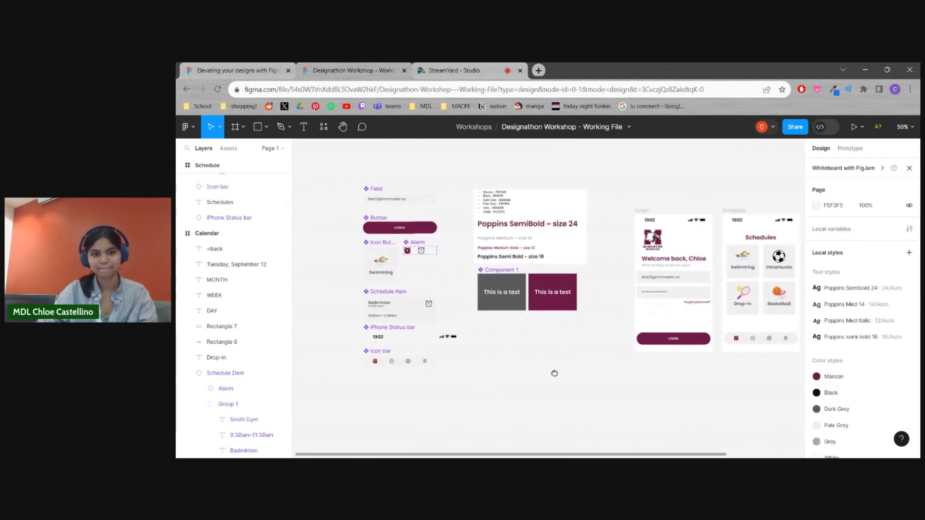
{"action": "scroll", "coordinate": [424, 373], "scroll_direction": "up", "scroll_amount": 1}
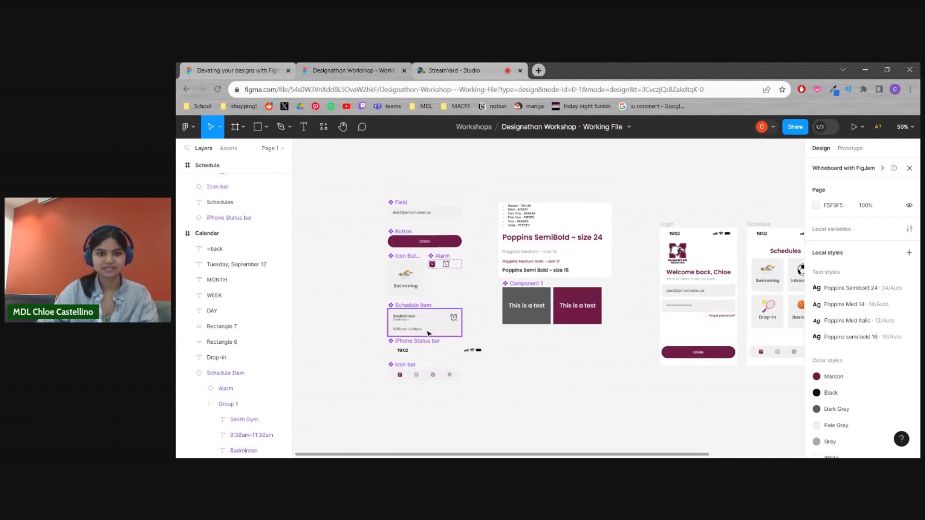
{"action": "left_click", "coordinate": [428, 333]}
{"action": "key", "text": "ctrl+equal"}
{"action": "scroll", "coordinate": [428, 333], "scroll_direction": "left", "scroll_amount": 5}
{"action": "scroll", "coordinate": [428, 334], "scroll_direction": "down", "scroll_amount": 4}
{"action": "left_click", "coordinate": [265, 130]}
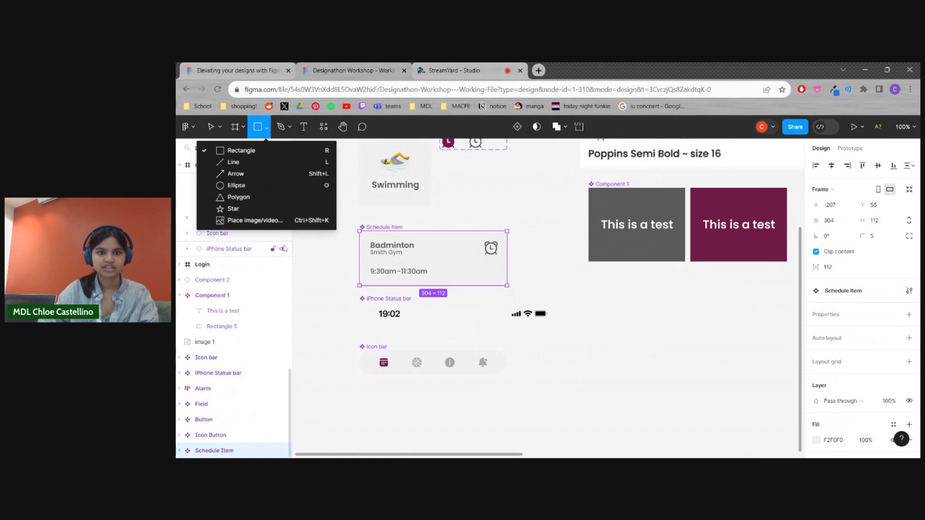
{"action": "left_click", "coordinate": [312, 293]}
{"action": "key", "text": "Delete"}
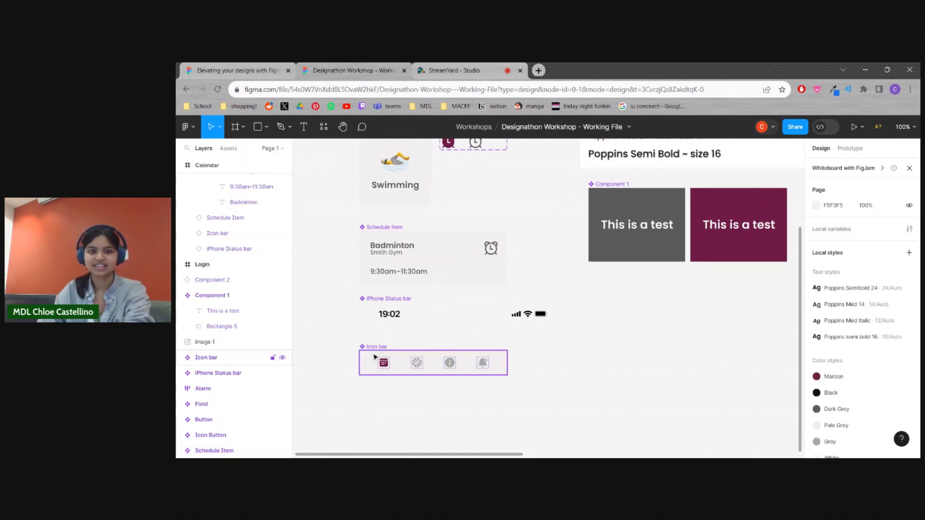
Draw a 300 × 50 rectangle beneath the Icon bar component, roughly matching its width
{"action": "scroll", "coordinate": [341, 277], "scroll_direction": "down", "scroll_amount": 2}
{"action": "scroll", "coordinate": [384, 332], "scroll_direction": "up", "scroll_amount": 3, "text": "ctrl"}
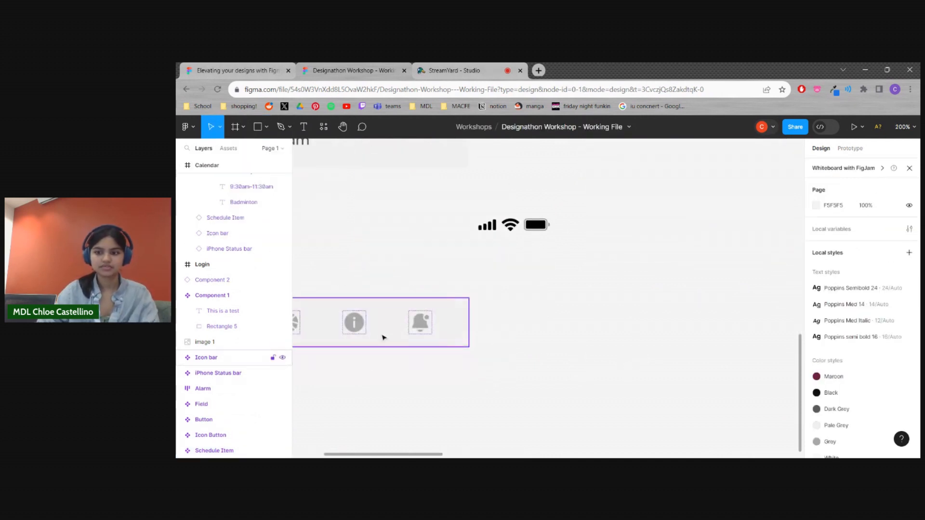
{"action": "scroll", "coordinate": [390, 330], "scroll_direction": "left", "scroll_amount": 4}
{"action": "scroll", "coordinate": [390, 330], "scroll_direction": "down", "scroll_amount": 2}
{"action": "left_click", "coordinate": [268, 128]}
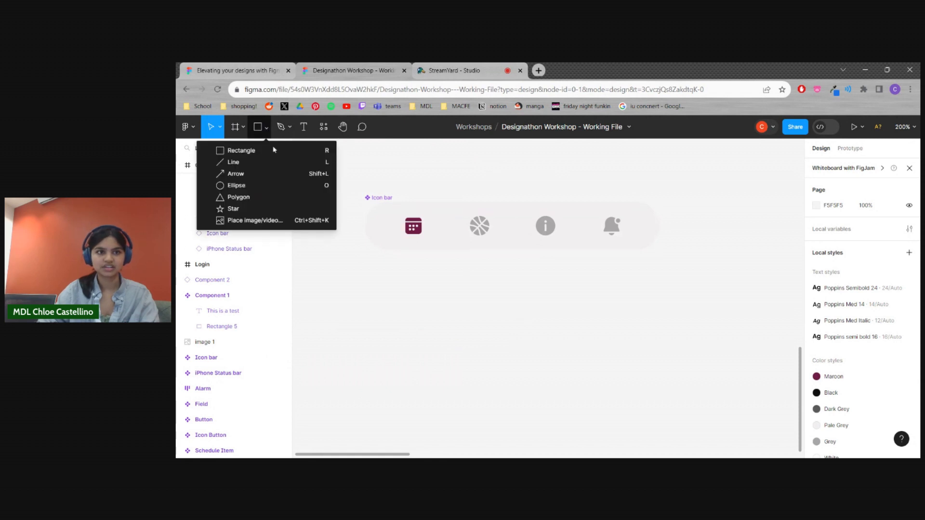
{"action": "left_click", "coordinate": [266, 151]}
{"action": "mouse_move", "coordinate": [370, 271]}
{"action": "left_mouse_down"}
{"action": "mouse_move", "coordinate": [656, 332]}
{"action": "mouse_move", "coordinate": [660, 319]}
{"action": "left_mouse_up"}
{"action": "left_click", "coordinate": [704, 334]}
{"action": "left_click", "coordinate": [624, 304]}
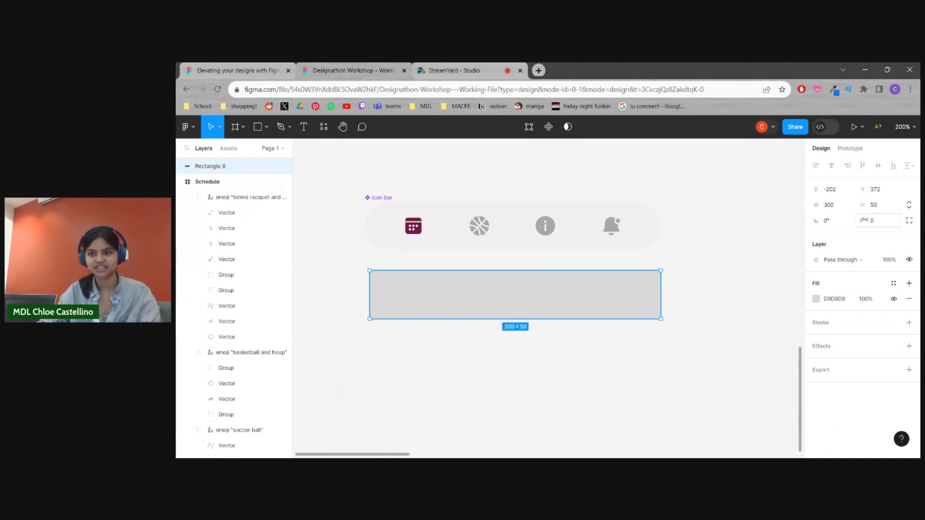
{"action": "left_click", "coordinate": [572, 370]}
{"action": "mouse_move", "coordinate": [570, 291]}
{"action": "left_mouse_down"}
{"action": "mouse_move", "coordinate": [562, 297]}
{"action": "mouse_move", "coordinate": [570, 292]}
{"action": "left_mouse_up"}
Fill the new rectangle with the local Pale Grey colour F2F0F0
{"action": "left_click", "coordinate": [819, 300]}
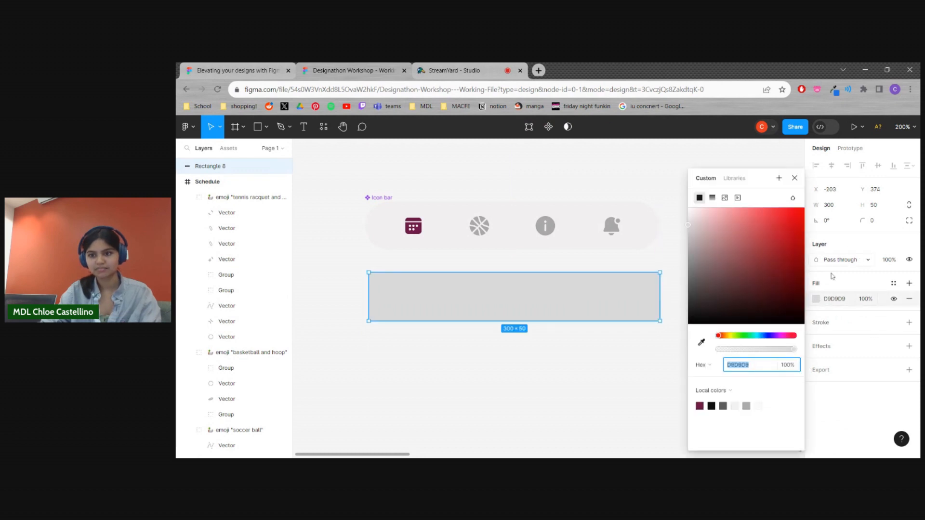
{"action": "left_click", "coordinate": [828, 302]}
{"action": "left_click", "coordinate": [818, 298]}
{"action": "left_click", "coordinate": [735, 407]}
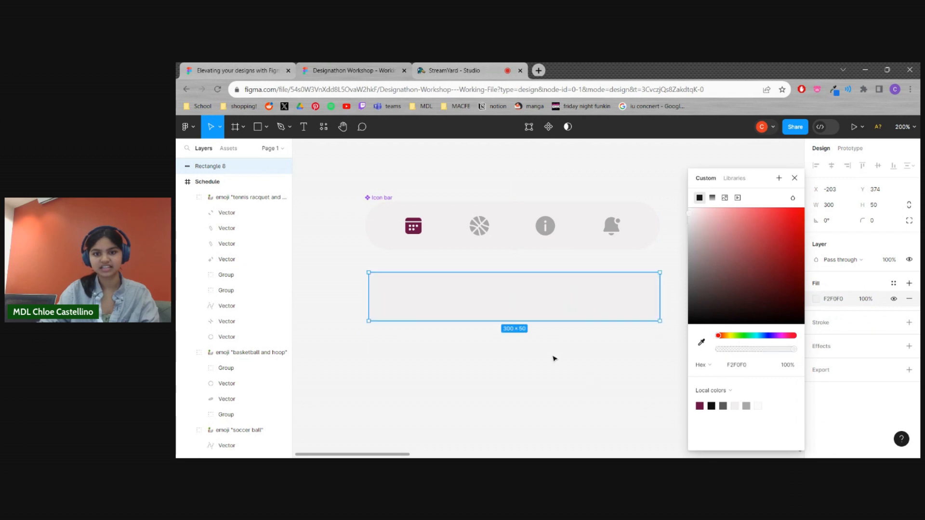
{"action": "left_click", "coordinate": [603, 357]}
Check the Icon bar component's corner radius and set the new rectangle's corner radius to 100
{"action": "left_click", "coordinate": [628, 296]}
{"action": "left_click", "coordinate": [651, 233]}
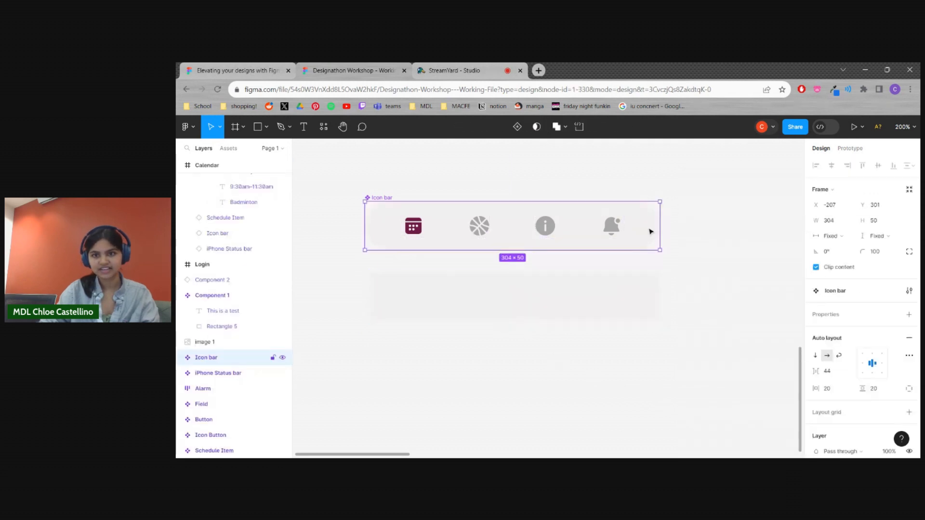
{"action": "left_click", "coordinate": [648, 226]}
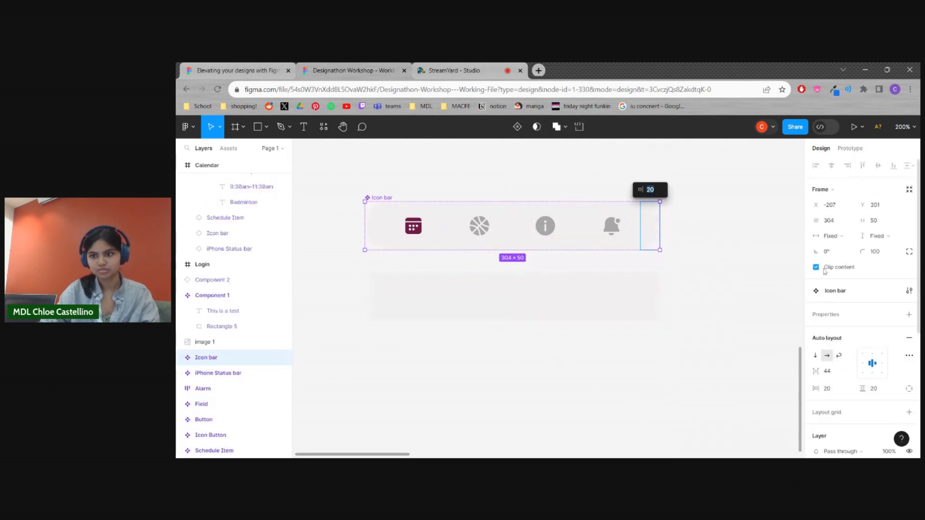
{"action": "left_click", "coordinate": [670, 330]}
{"action": "left_click", "coordinate": [591, 307]}
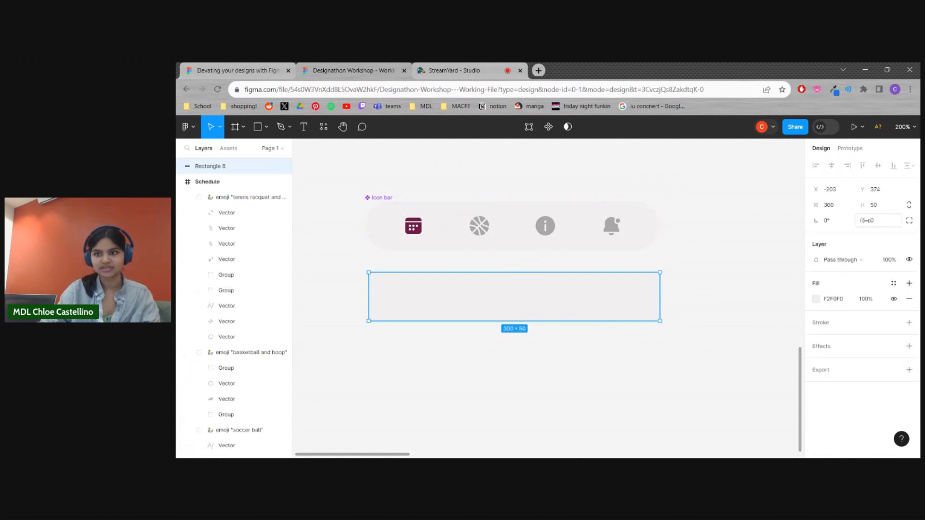
{"action": "type", "text": "100"}
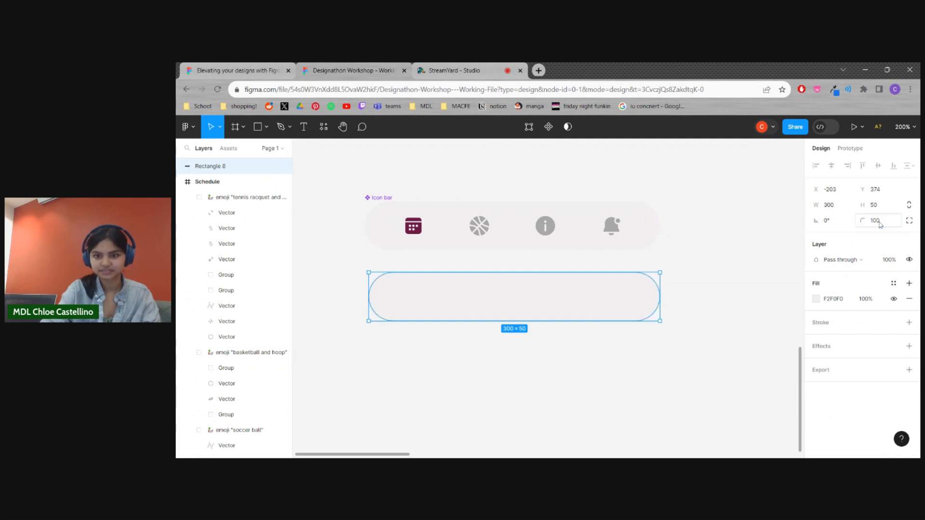
Move the rounded pale grey bar down and to the right, farther from the Icon bar component
{"action": "left_click_drag", "start_coordinate": [600, 299], "coordinate": [650, 325]}
{"action": "left_click", "coordinate": [599, 344]}
{"action": "left_click", "coordinate": [547, 285]}
{"action": "left_click", "coordinate": [580, 338]}
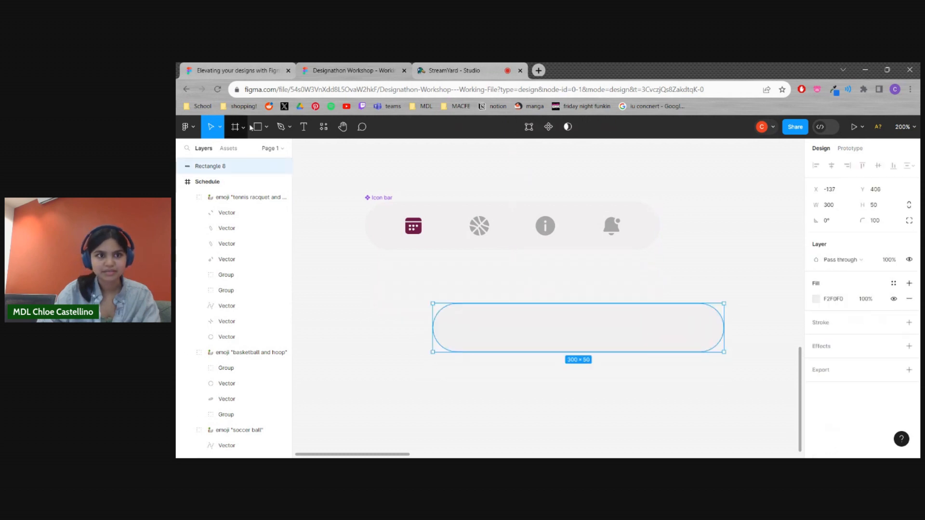
Draw a rectangle about 407 × 141 below the Icon bar component, covering the rounded pale grey bar
{"action": "left_click", "coordinate": [258, 127]}
{"action": "left_click_drag", "start_coordinate": [371, 272], "coordinate": [767, 408]}
{"action": "mouse_move", "coordinate": [696, 374]}
{"action": "left_mouse_down"}
{"action": "mouse_move", "coordinate": [661, 362]}
{"action": "mouse_move", "coordinate": [680, 366]}
{"action": "left_mouse_up"}
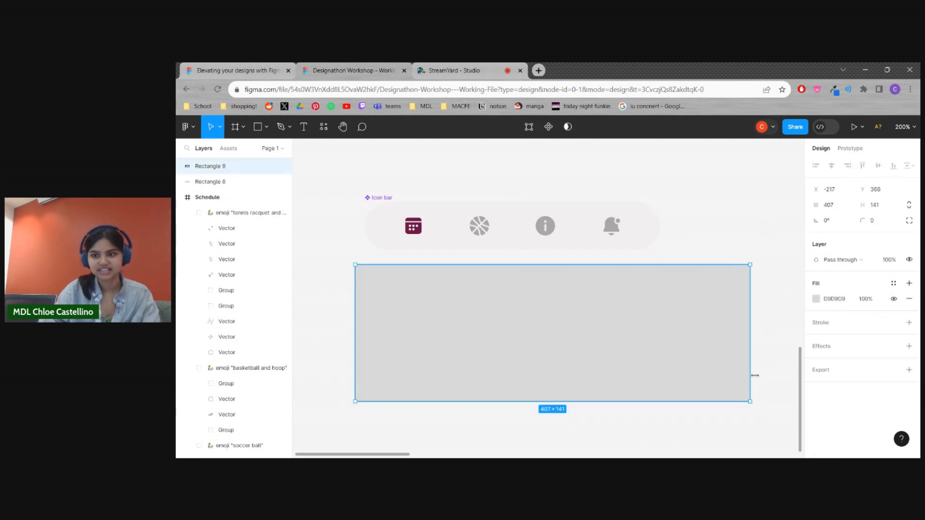
Fill the large rectangle with the local Black colour 0F0F0F
{"action": "left_click", "coordinate": [815, 299]}
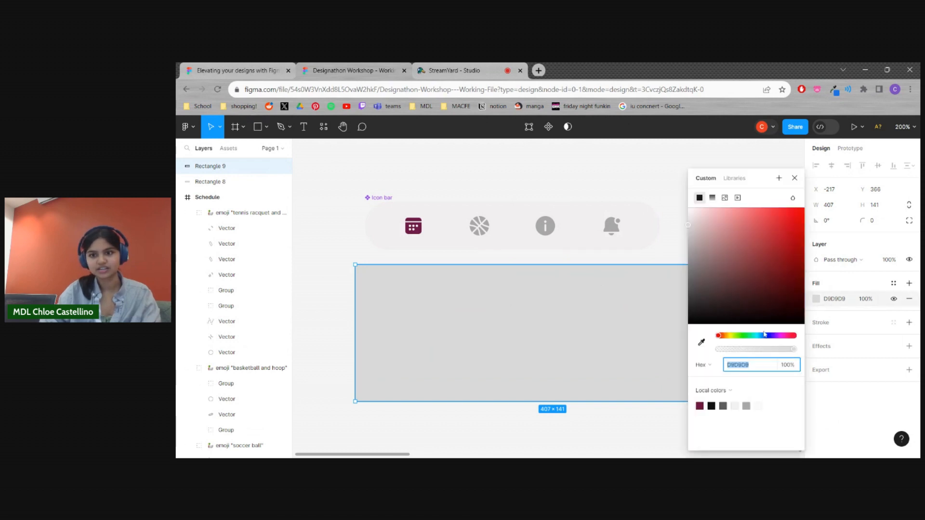
{"action": "left_click", "coordinate": [712, 405]}
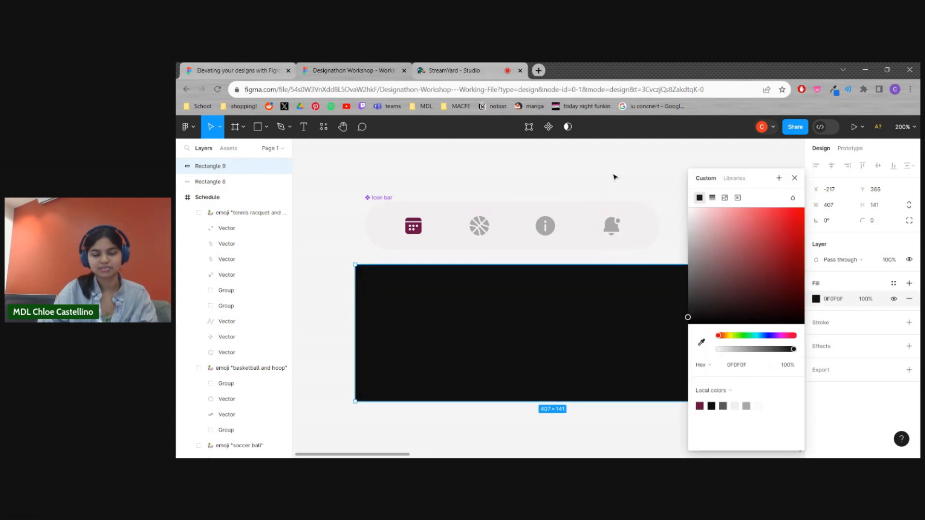
{"action": "left_click", "coordinate": [613, 177]}
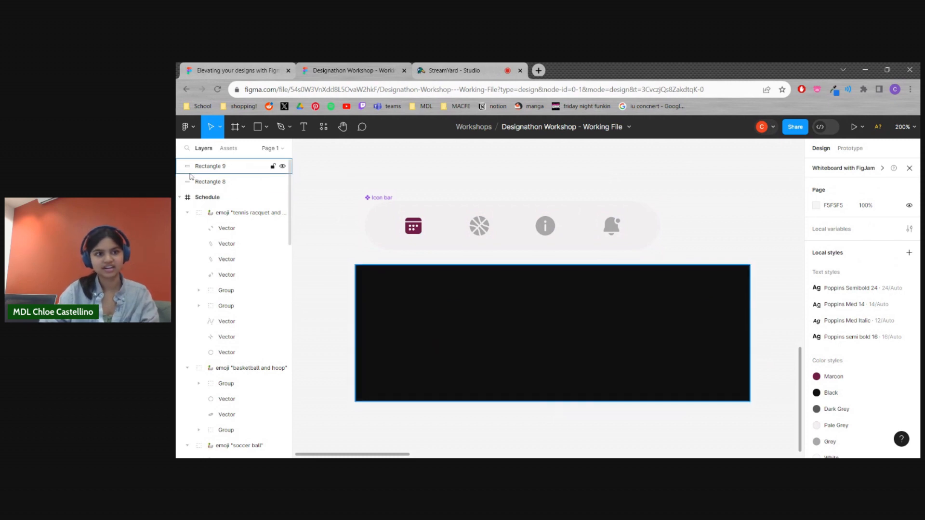
Put the black rectangle behind the rounded pale grey bar and position the bar inside the black area's upper half
{"action": "left_click_drag", "start_coordinate": [219, 170], "coordinate": [222, 191]}
{"action": "left_click", "coordinate": [688, 237]}
{"action": "left_click", "coordinate": [592, 324]}
{"action": "left_click_drag", "start_coordinate": [592, 324], "coordinate": [569, 331]}
{"action": "left_click_drag", "start_coordinate": [692, 335], "coordinate": [660, 324]}
{"action": "left_click_drag", "start_coordinate": [563, 319], "coordinate": [596, 317]}
{"action": "left_click", "coordinate": [735, 343]}
{"action": "left_click", "coordinate": [452, 175]}
{"action": "left_click_drag", "start_coordinate": [457, 178], "coordinate": [462, 198]}
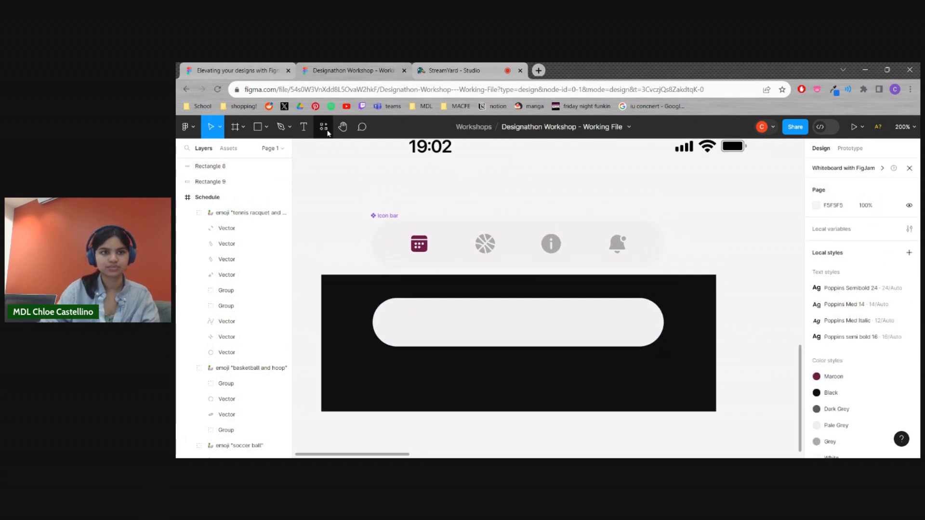
Search the plugins for "icons" and run the Iconduck plugin
{"action": "left_click", "coordinate": [325, 126]}
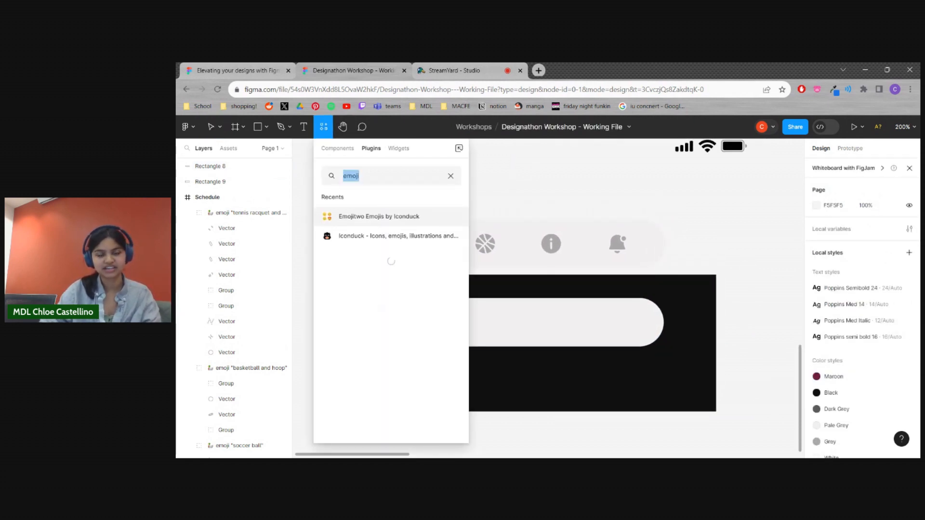
{"action": "type", "text": "icons"}
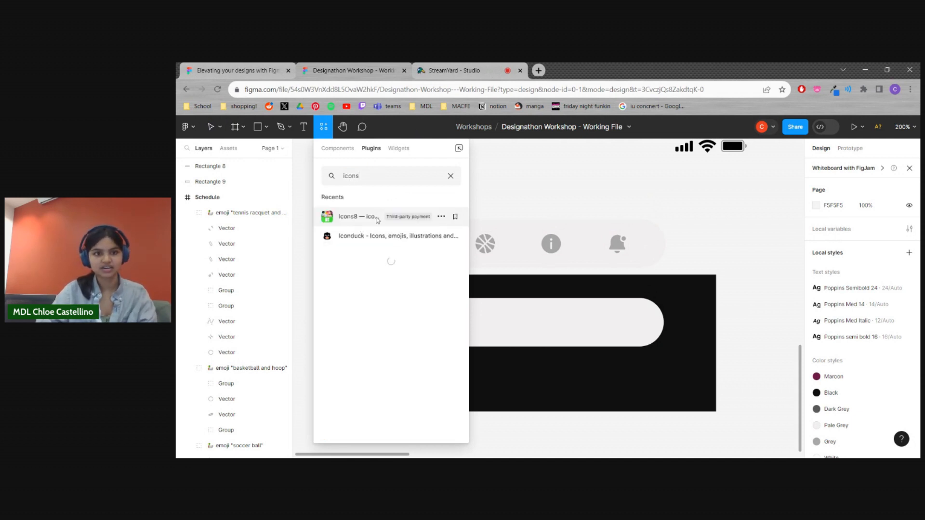
{"action": "scroll", "coordinate": [376, 265], "scroll_direction": "down", "scroll_amount": 4}
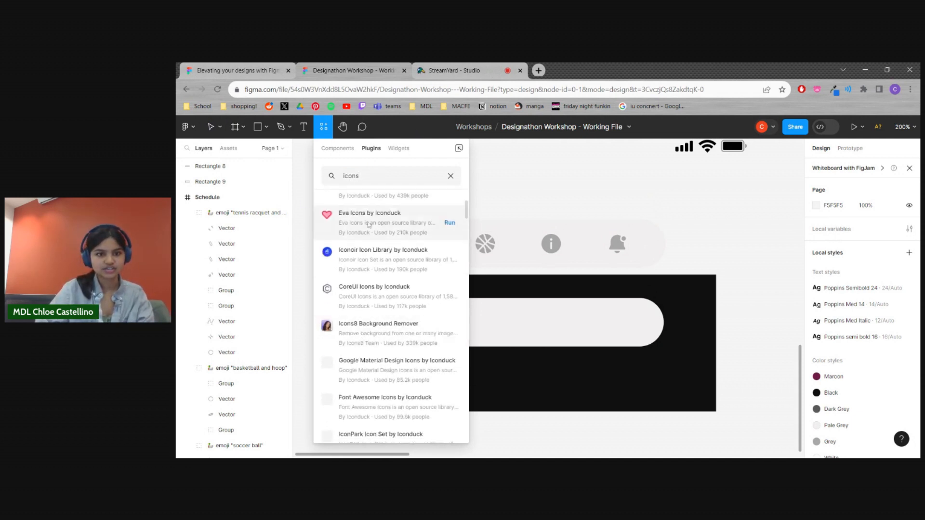
{"action": "scroll", "coordinate": [366, 282], "scroll_direction": "up", "scroll_amount": 4}
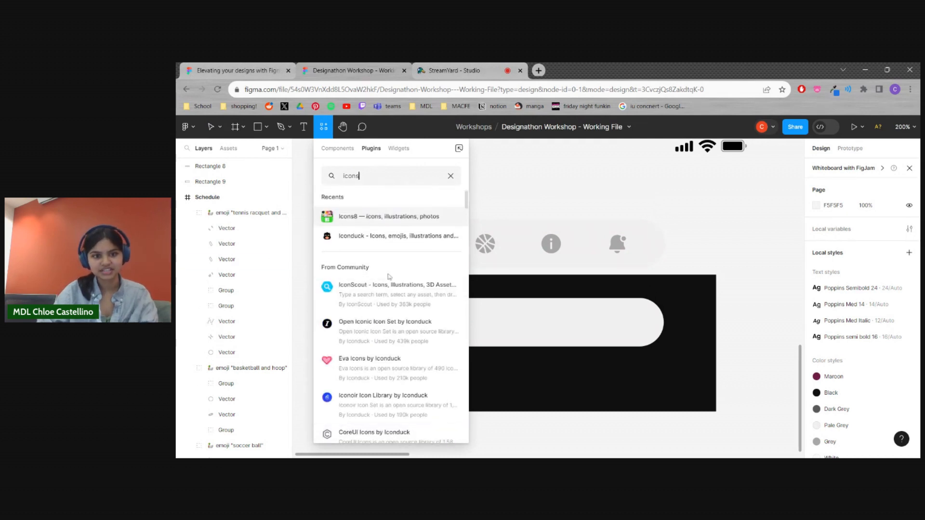
{"action": "left_click", "coordinate": [381, 241]}
Search Iconduck for "calendar" and insert the solid calendar icon with dots onto the canvas
{"action": "scroll", "coordinate": [689, 292], "scroll_direction": "down", "scroll_amount": 8}
{"action": "scroll", "coordinate": [690, 294], "scroll_direction": "up", "scroll_amount": 7}
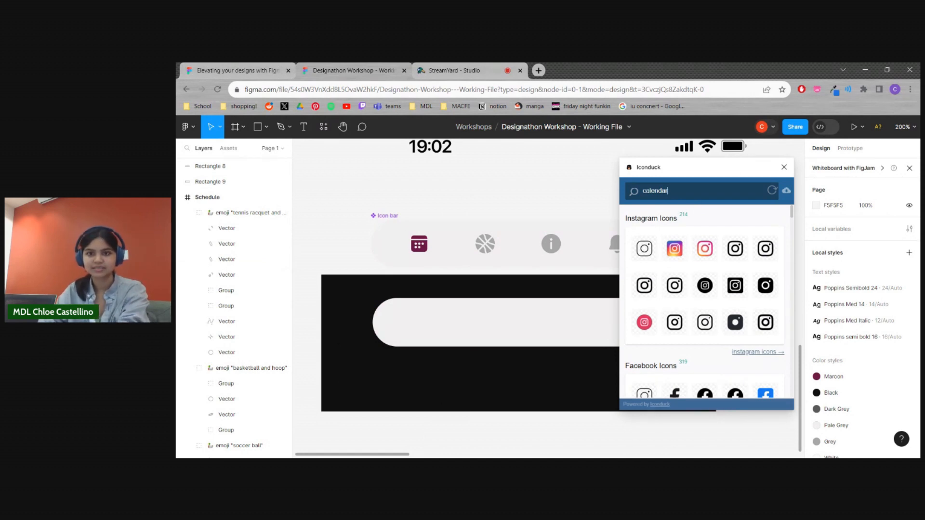
{"action": "key", "text": "Return"}
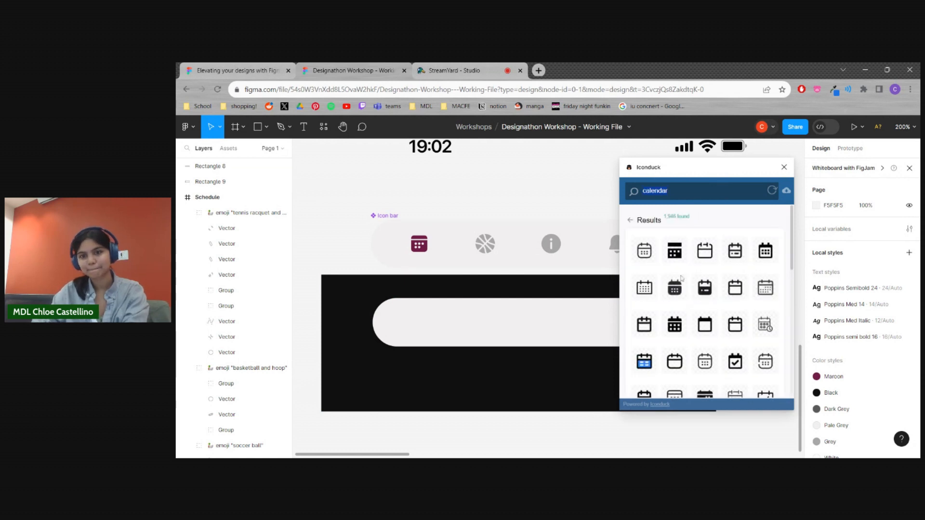
{"action": "scroll", "coordinate": [682, 284], "scroll_direction": "down", "scroll_amount": 1}
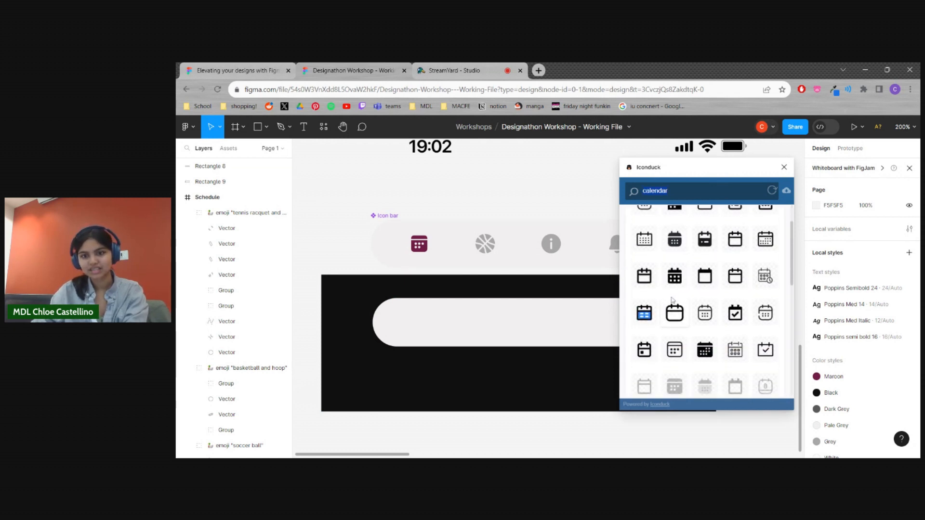
{"action": "left_click", "coordinate": [676, 241]}
{"action": "scroll", "coordinate": [559, 326], "scroll_direction": "down", "scroll_amount": 1}
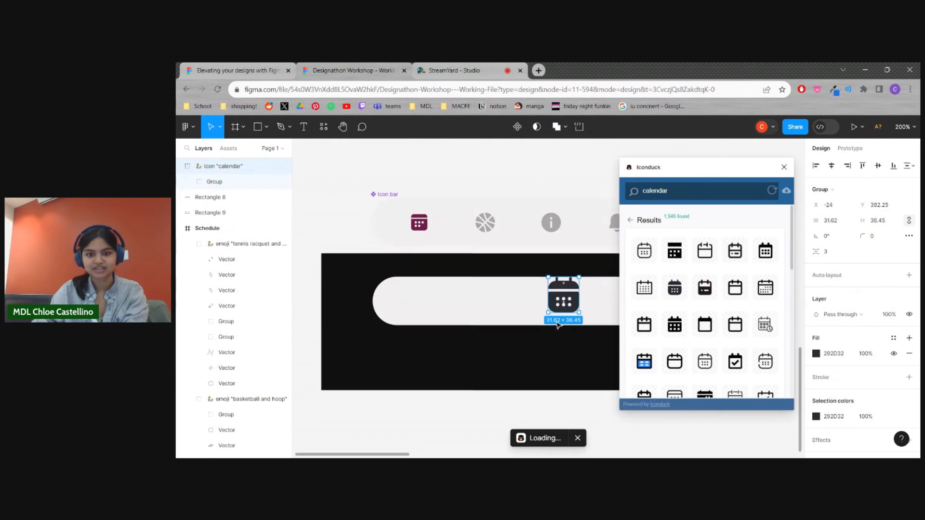
Move the calendar icon to the empty canvas below the black rectangle and close Iconduck
{"action": "left_click_drag", "start_coordinate": [563, 295], "coordinate": [453, 417]}
{"action": "key", "text": "Escape"}
{"action": "left_click", "coordinate": [784, 166]}
{"action": "left_click_drag", "start_coordinate": [712, 212], "coordinate": [707, 170]}
{"action": "left_click_drag", "start_coordinate": [461, 363], "coordinate": [461, 375]}
{"action": "left_click", "coordinate": [492, 385]}
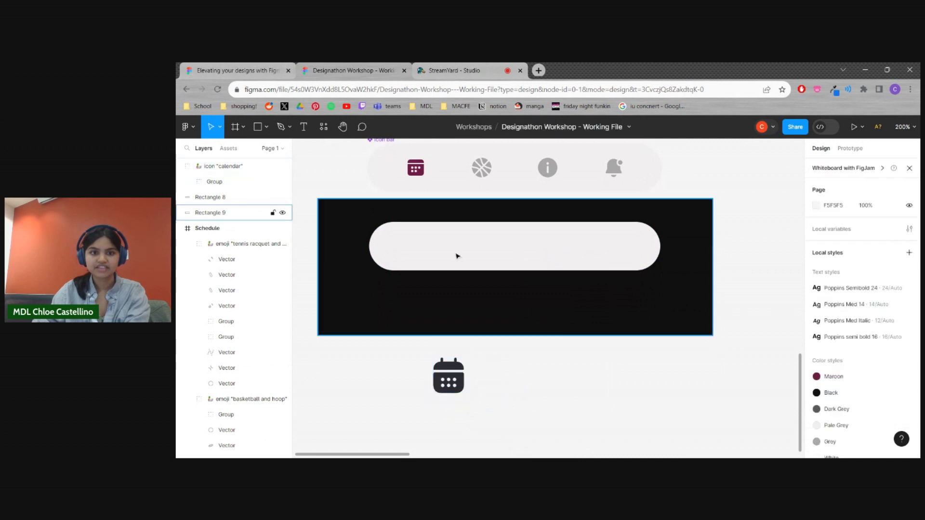
Draw a rectangle about 82 × 63 over the calendar icon so that it covers the icon completely
{"action": "left_click", "coordinate": [266, 127]}
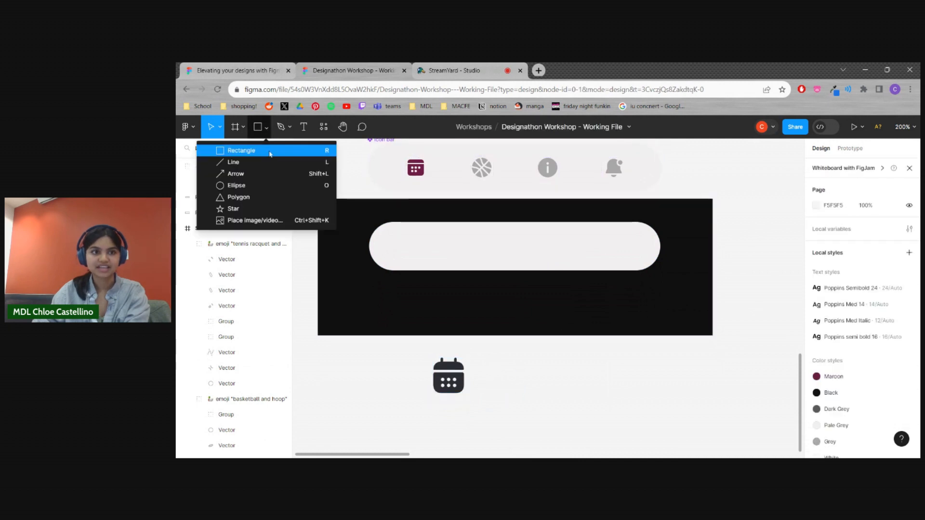
{"action": "left_click", "coordinate": [231, 150]}
{"action": "mouse_move", "coordinate": [410, 350]}
{"action": "left_mouse_down"}
{"action": "mouse_move", "coordinate": [439, 358]}
{"action": "mouse_move", "coordinate": [490, 411]}
{"action": "left_mouse_up"}
{"action": "left_click", "coordinate": [777, 383]}
{"action": "left_click", "coordinate": [466, 380]}
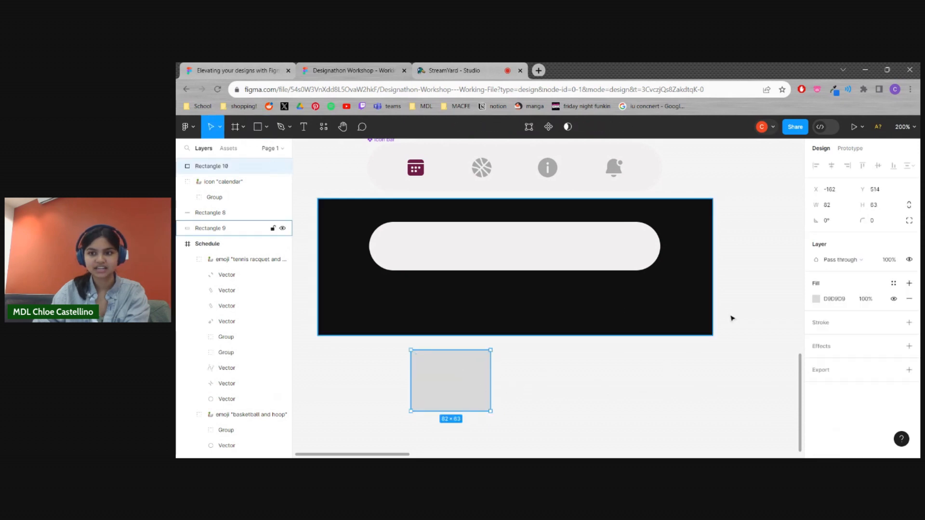
Fill the rectangle over the calendar icon with the local Maroon colour 701C45
{"action": "left_click", "coordinate": [816, 299]}
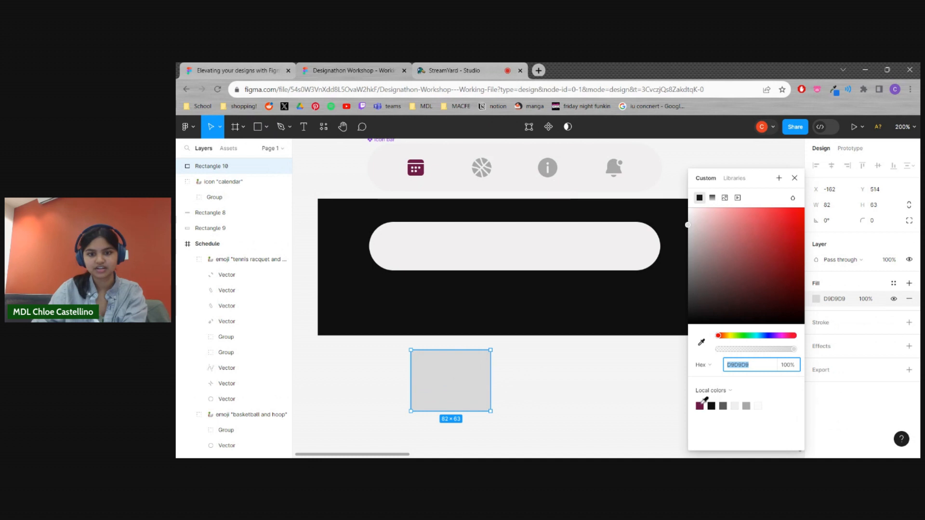
{"action": "left_click", "coordinate": [703, 404]}
{"action": "left_click", "coordinate": [554, 388]}
Shift the maroon rectangle aside, adjust the calendar icon's position, and place the rectangle back over the icon
{"action": "left_click_drag", "start_coordinate": [471, 402], "coordinate": [579, 383]}
{"action": "left_click", "coordinate": [553, 415]}
{"action": "left_click_drag", "start_coordinate": [437, 384], "coordinate": [444, 390]}
{"action": "left_click_drag", "start_coordinate": [549, 386], "coordinate": [454, 384]}
Select the maroon rectangle with the calendar icon beneath it and use the icon as a mask
{"action": "left_click", "coordinate": [554, 422]}
{"action": "left_click_drag", "start_coordinate": [554, 423], "coordinate": [376, 366]}
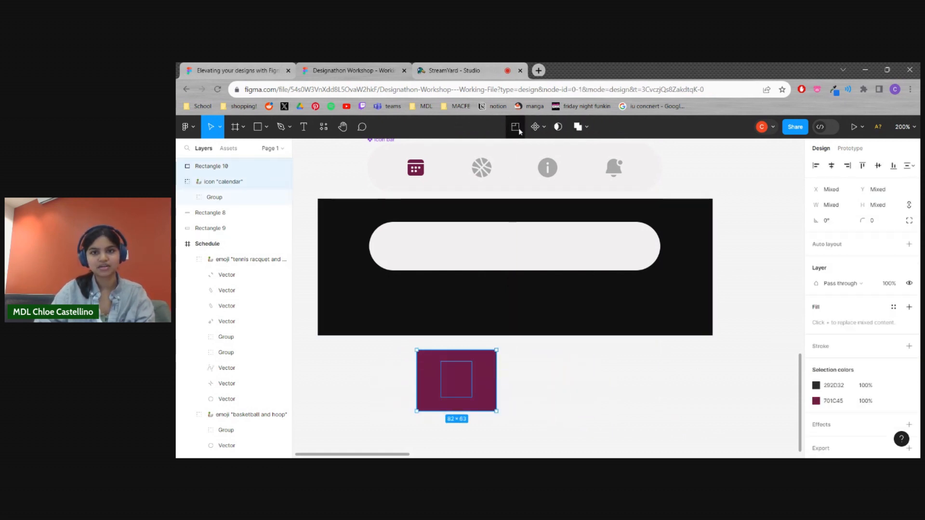
{"action": "left_click", "coordinate": [559, 127]}
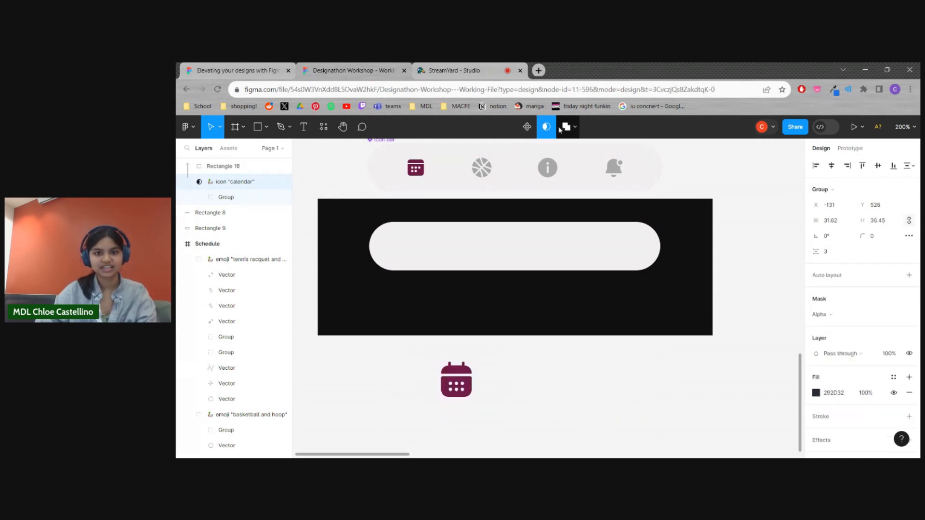
{"action": "left_click", "coordinate": [495, 403]}
Place the maroon calendar icon at the left end of the rounded bar, using the Icon bar component's layout as reference
{"action": "left_click_drag", "start_coordinate": [462, 384], "coordinate": [435, 256]}
{"action": "left_click", "coordinate": [547, 244]}
{"action": "left_click", "coordinate": [624, 407]}
{"action": "left_click", "coordinate": [511, 383]}
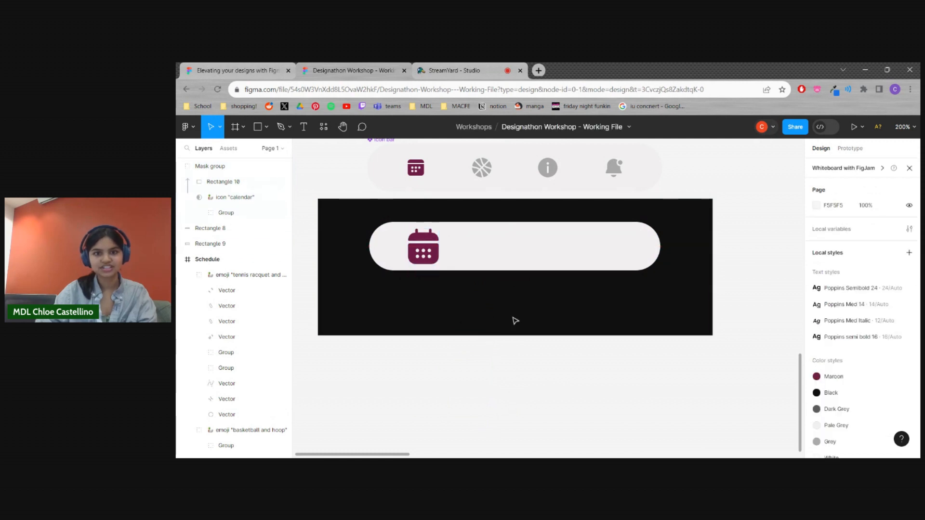
{"action": "left_click", "coordinate": [488, 165]}
{"action": "left_click", "coordinate": [689, 178]}
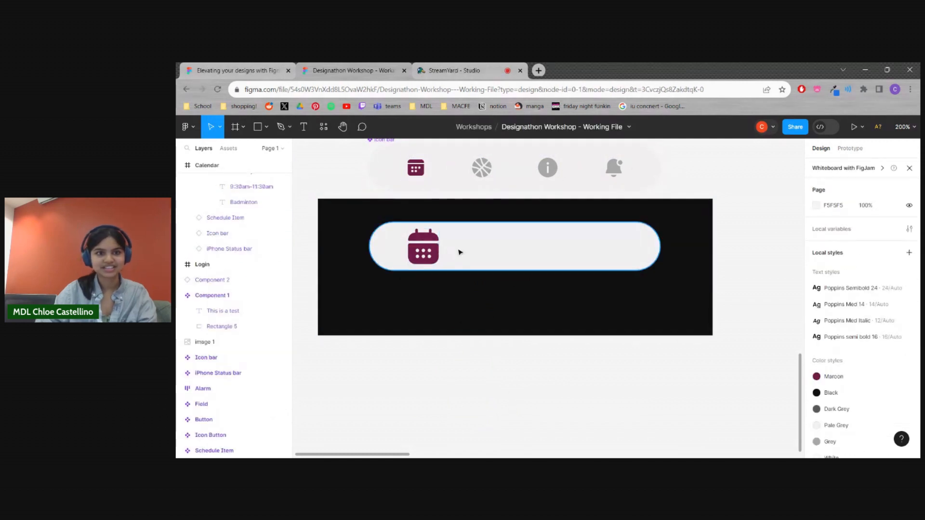
{"action": "left_click_drag", "start_coordinate": [423, 251], "coordinate": [418, 251]}
{"action": "left_click", "coordinate": [332, 177]}
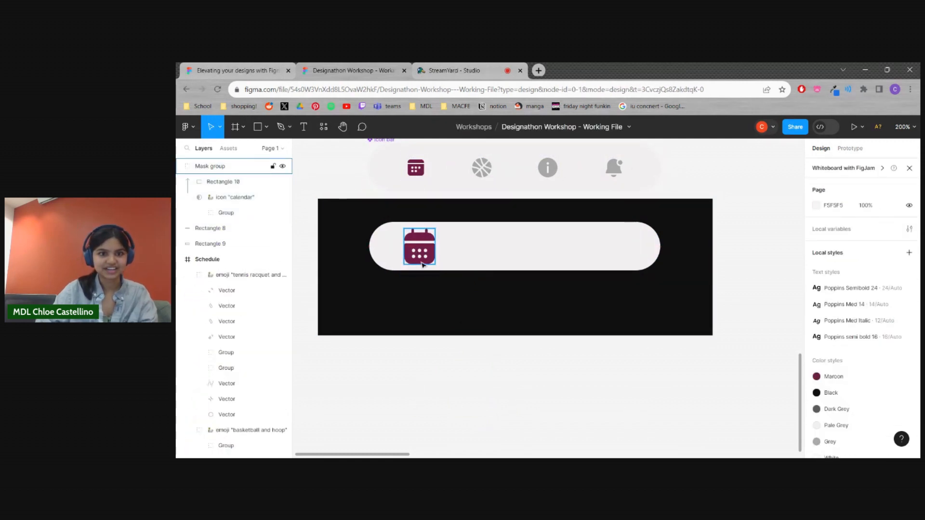
Search Iconduck for "basketball" and insert the thick-outlined basketball icon
{"action": "left_click", "coordinate": [324, 127]}
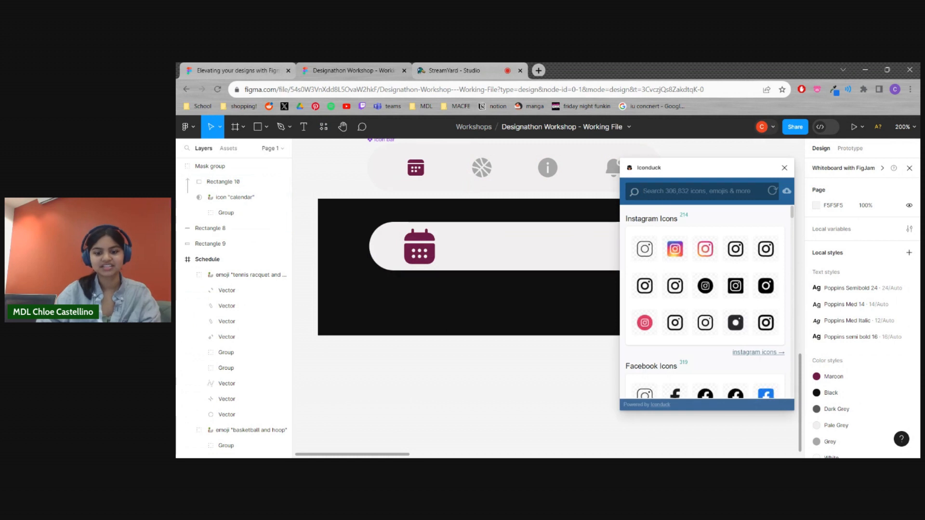
{"action": "type", "text": "basketball"}
{"action": "key", "text": "Return"}
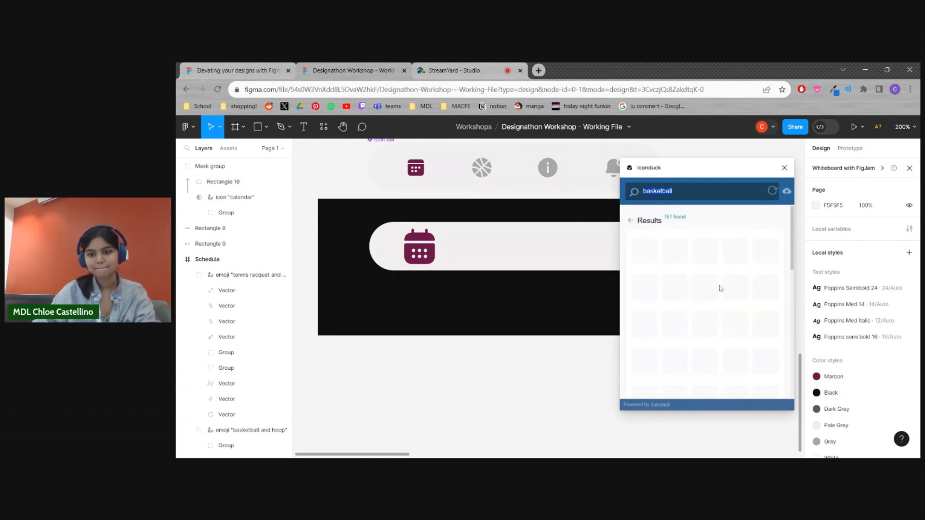
{"action": "scroll", "coordinate": [743, 318], "scroll_direction": "down", "scroll_amount": 3}
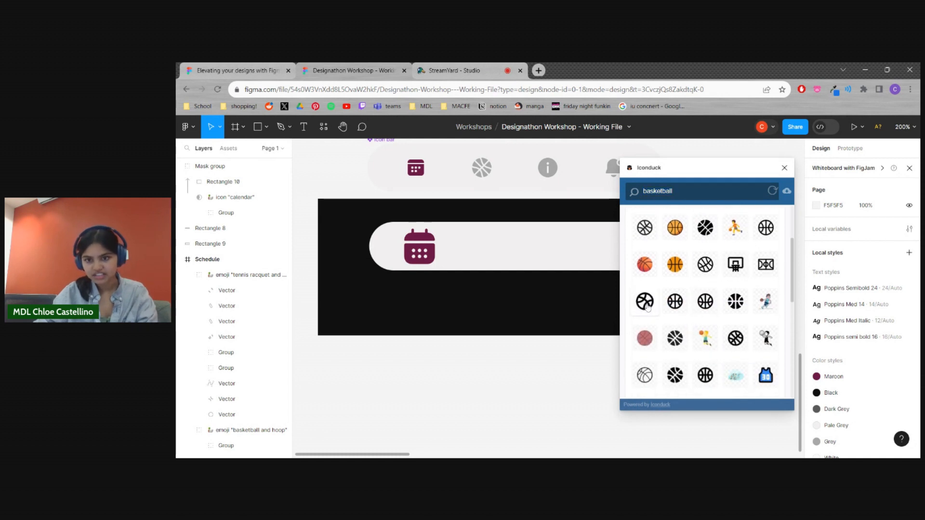
{"action": "left_click", "coordinate": [646, 301]}
Move the basketball icon to the empty canvas below the black rectangle and close Iconduck
{"action": "left_click_drag", "start_coordinate": [567, 308], "coordinate": [473, 376]}
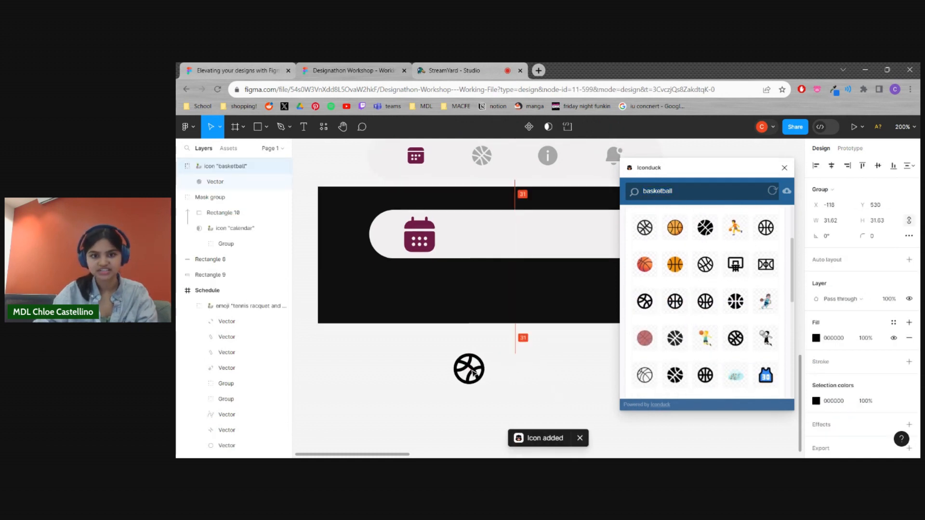
{"action": "left_click", "coordinate": [543, 378]}
{"action": "left_click", "coordinate": [785, 168]}
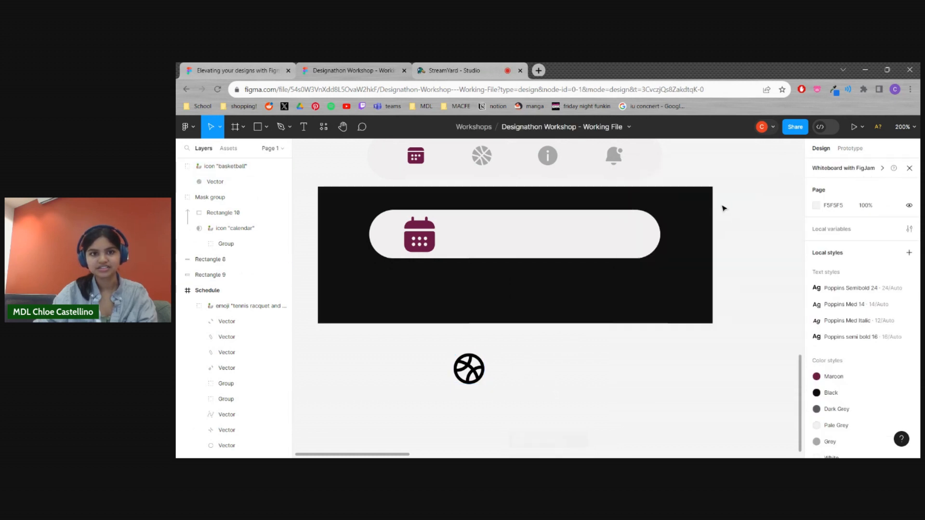
{"action": "mouse_move", "coordinate": [482, 381]}
{"action": "left_mouse_down"}
{"action": "mouse_move", "coordinate": [494, 381]}
{"action": "mouse_move", "coordinate": [488, 368]}
{"action": "mouse_move", "coordinate": [489, 375]}
{"action": "left_mouse_up"}
{"action": "left_click", "coordinate": [620, 383]}
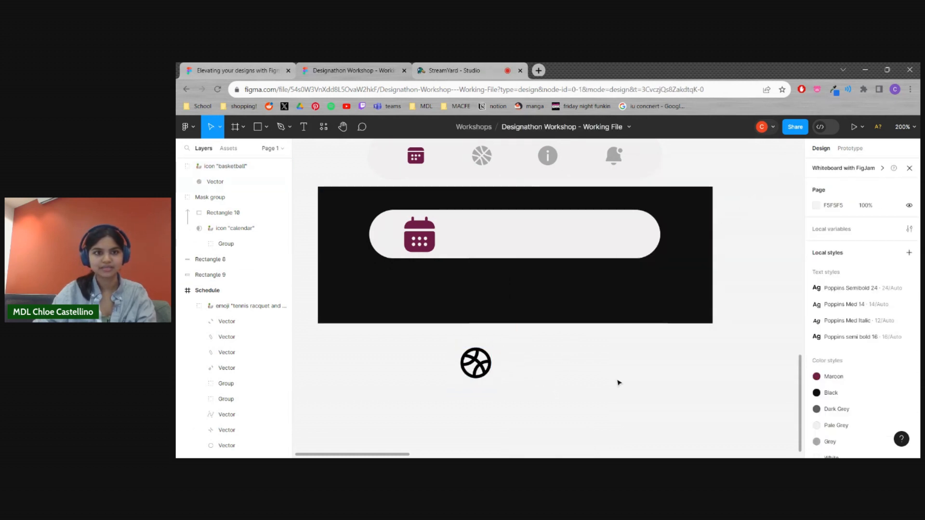
Draw a rectangle about 89 × 64 over the basketball icon and fill it with the local Grey colour A8A8A8
{"action": "left_click", "coordinate": [267, 131]}
{"action": "left_click_drag", "start_coordinate": [436, 337], "coordinate": [524, 404]}
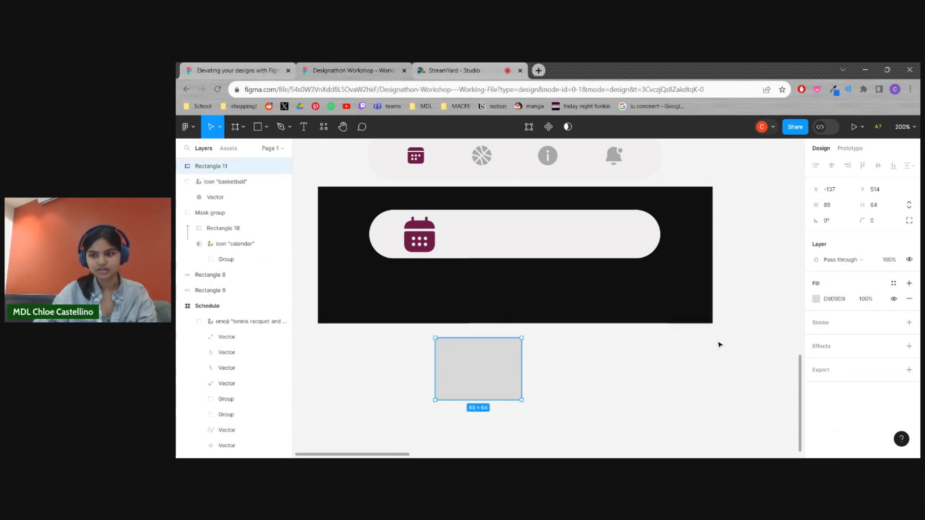
{"action": "left_click", "coordinate": [816, 299]}
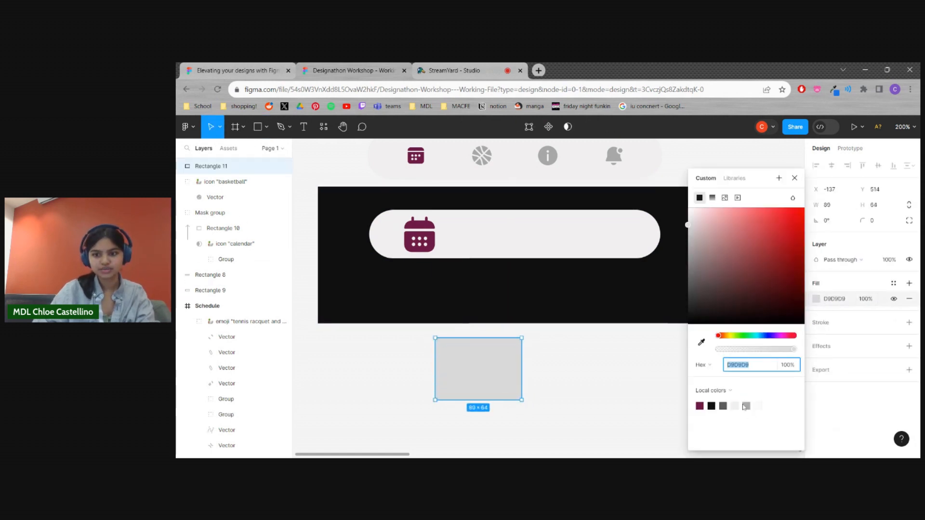
{"action": "left_click", "coordinate": [747, 405]}
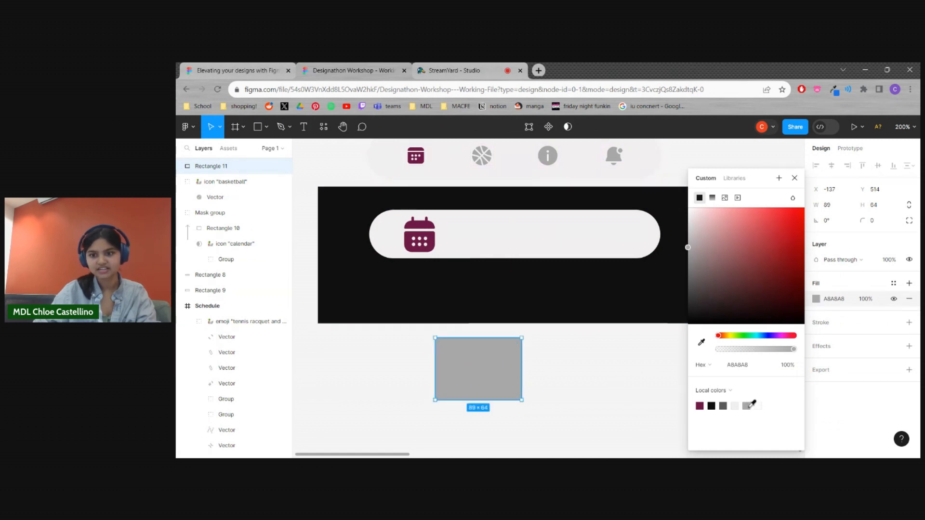
{"action": "left_click", "coordinate": [580, 380]}
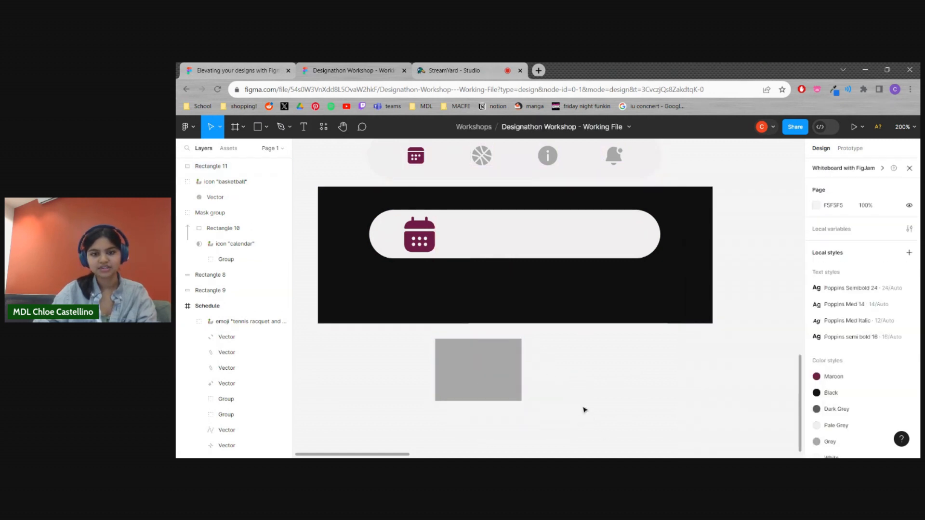
Mask the grey rectangle with the basketball icon and move the result into the rounded bar beside the calendar
{"action": "left_click_drag", "start_coordinate": [585, 410], "coordinate": [375, 345]}
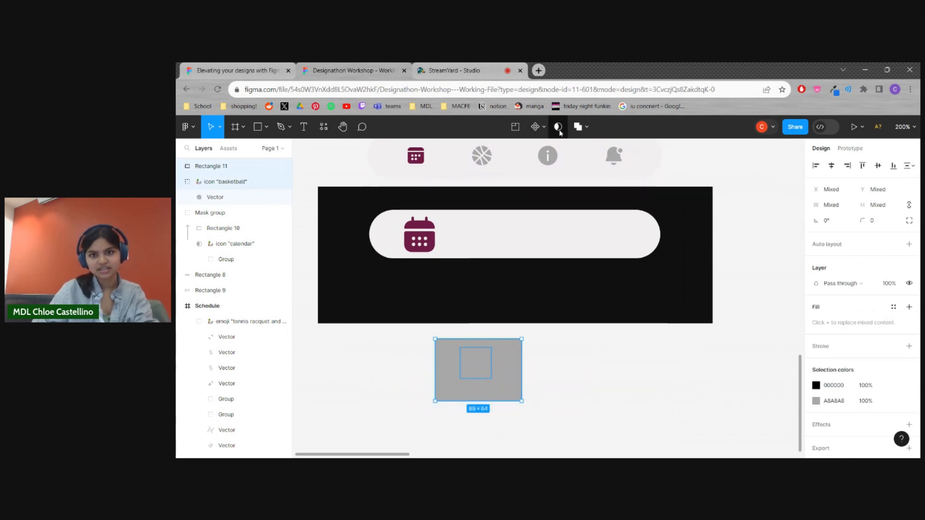
{"action": "left_click", "coordinate": [558, 127]}
{"action": "left_click", "coordinate": [527, 384]}
{"action": "left_click_drag", "start_coordinate": [487, 376], "coordinate": [485, 248]}
{"action": "left_click", "coordinate": [520, 337]}
Duplicate the grey basketball icon twice, arrange the copies along the rounded bar, and nudge the calendar icon right
{"action": "left_click", "coordinate": [483, 237]}
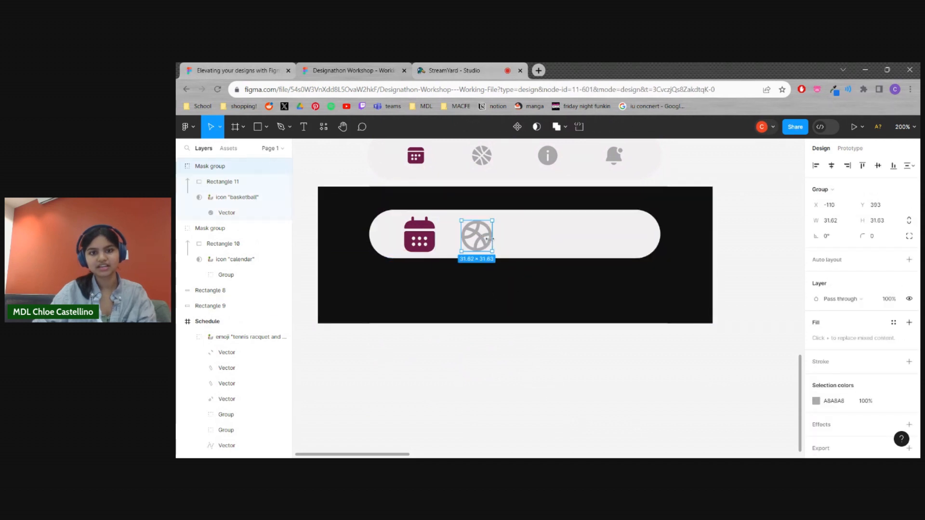
{"action": "key", "text": "ctrl+d"}
{"action": "left_click_drag", "start_coordinate": [491, 242], "coordinate": [606, 244]}
{"action": "key", "text": "ctrl+d"}
{"action": "left_click_drag", "start_coordinate": [429, 241], "coordinate": [433, 244]}
{"action": "left_click", "coordinate": [484, 324]}
Select the calendar and the three basketball icons in the bar and distribute their horizontal spacing evenly
{"action": "left_click", "coordinate": [423, 237]}
{"action": "left_click", "coordinate": [477, 236], "text": "shift"}
{"action": "left_click", "coordinate": [536, 235], "text": "shift"}
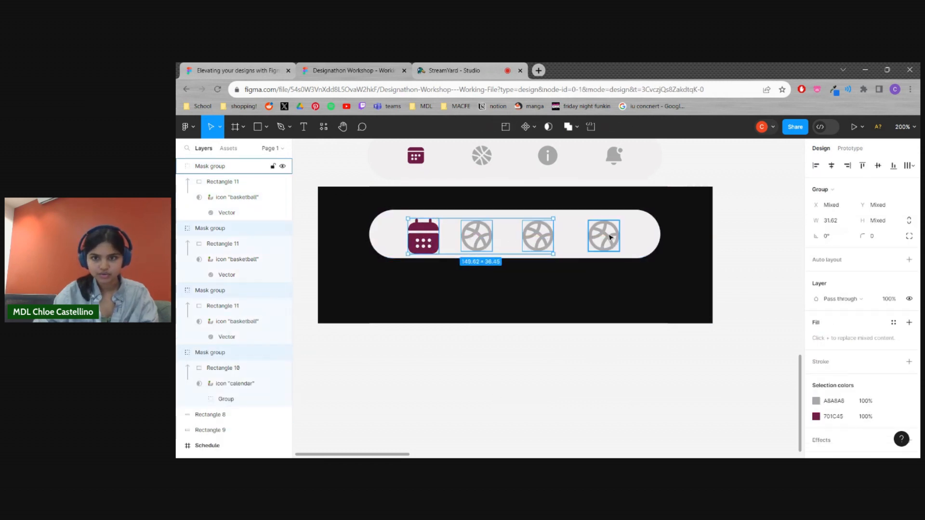
{"action": "left_click", "coordinate": [610, 238], "text": "shift"}
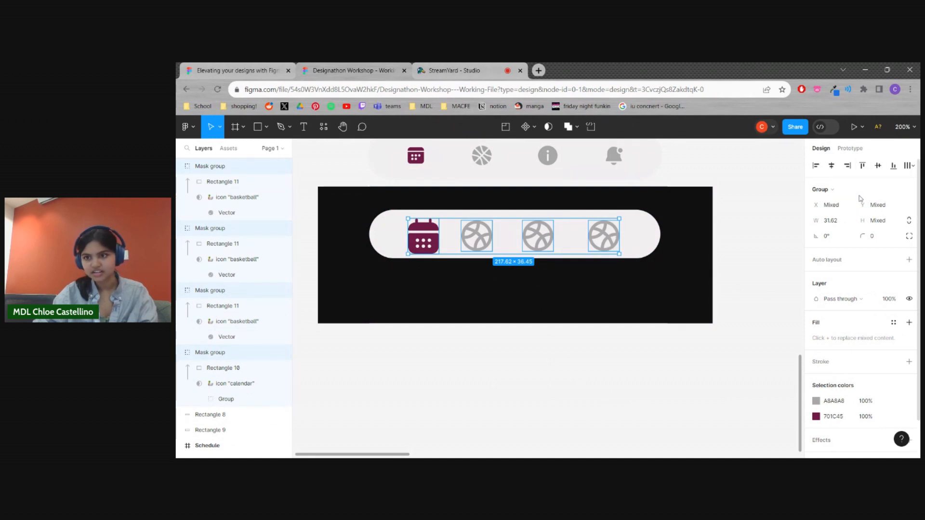
{"action": "left_click", "coordinate": [910, 166]}
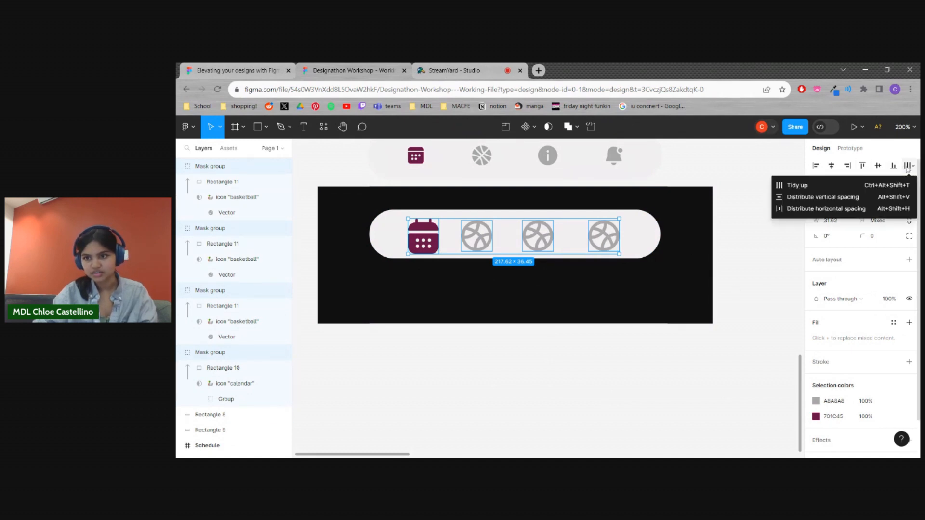
{"action": "left_click", "coordinate": [821, 206]}
{"action": "left_click", "coordinate": [596, 415]}
Nudge the maroon calendar icon slightly up and to the left inside the rounded bar
{"action": "left_click", "coordinate": [607, 244]}
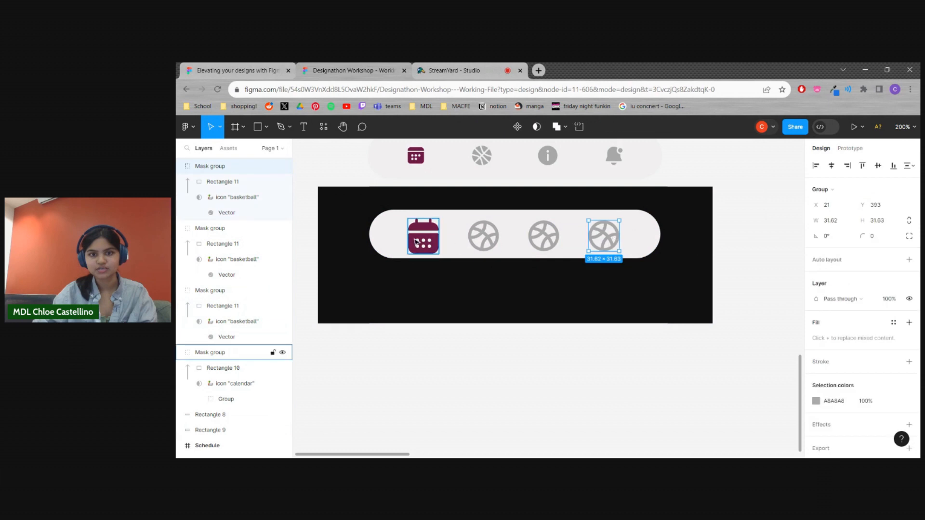
{"action": "left_click", "coordinate": [429, 238]}
{"action": "left_click", "coordinate": [604, 238]}
{"action": "left_click_drag", "start_coordinate": [417, 234], "coordinate": [415, 232]}
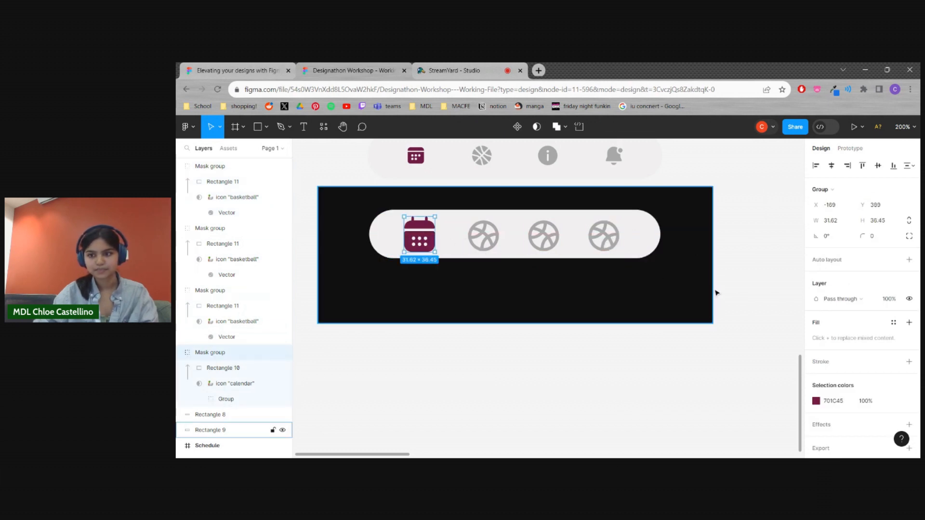
Select the rounded bar with the calendar and three basketball icons and add auto layout to them
{"action": "left_click", "coordinate": [783, 342]}
{"action": "left_click", "coordinate": [598, 251]}
{"action": "left_click", "coordinate": [601, 247], "text": "shift"}
{"action": "left_click", "coordinate": [543, 234], "text": "shift"}
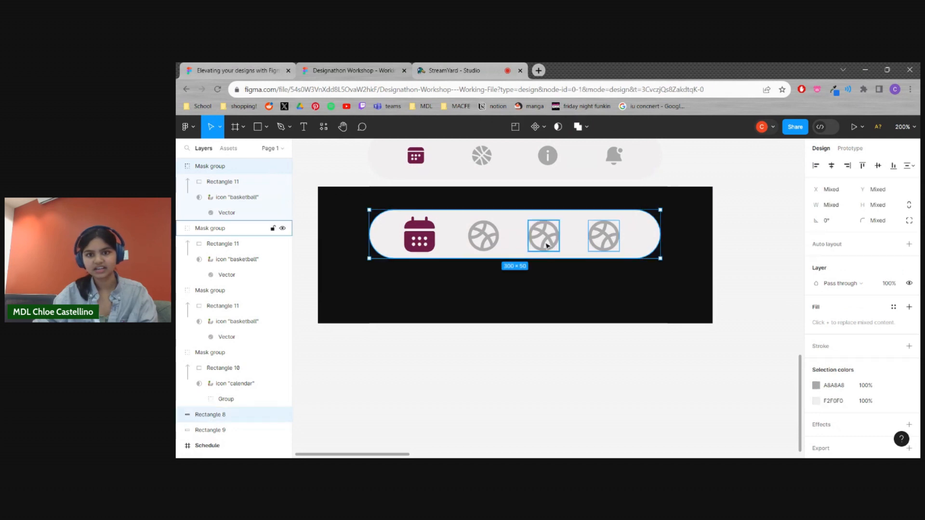
{"action": "left_click", "coordinate": [487, 234], "text": "shift"}
{"action": "left_click", "coordinate": [432, 240], "text": "shift"}
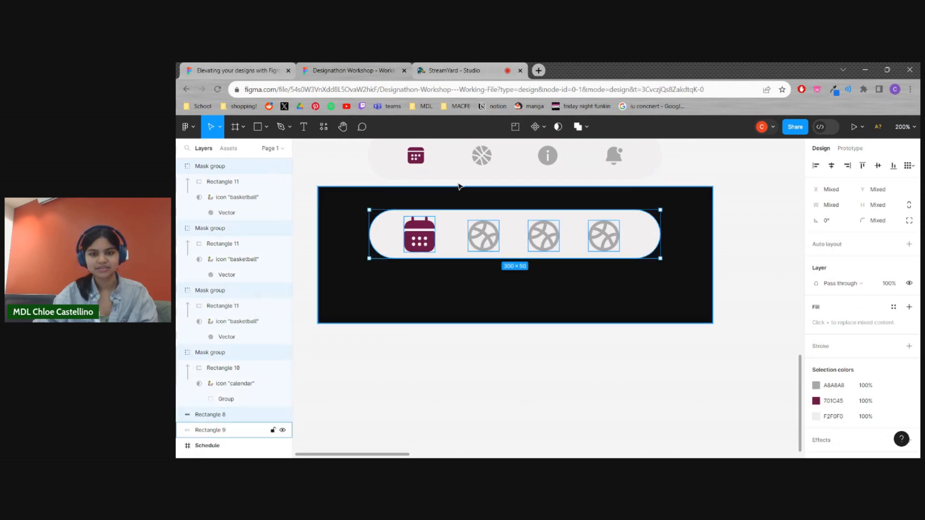
{"action": "left_click", "coordinate": [909, 245]}
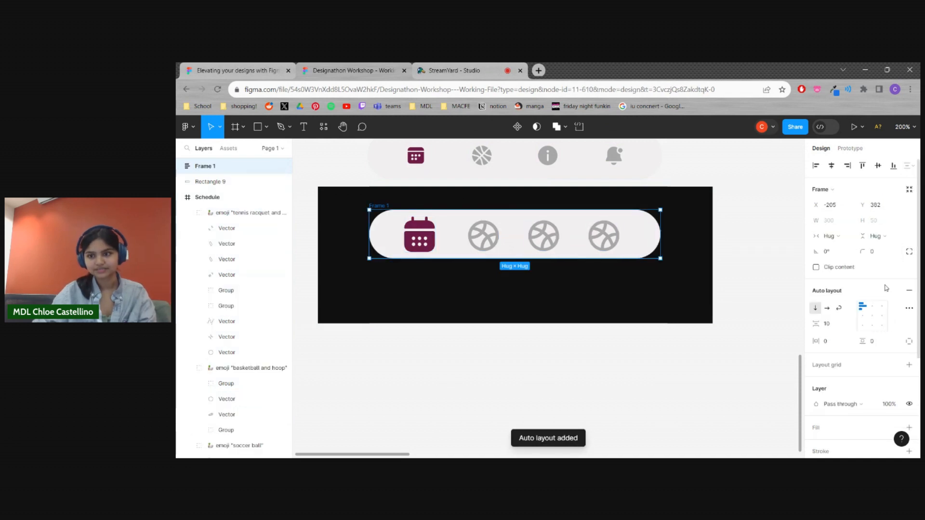
Try to shift the last basketball icon further right inside the auto layout frame, and undo the move
{"action": "left_click", "coordinate": [577, 241]}
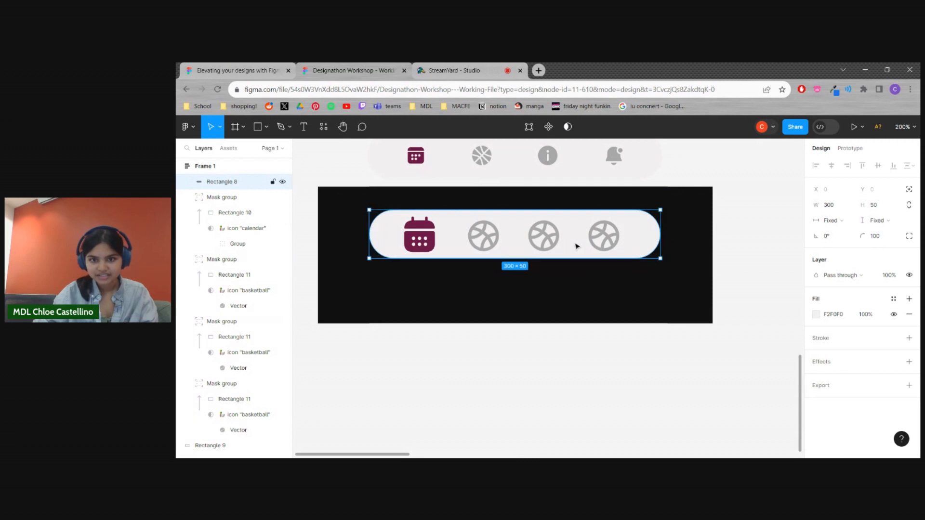
{"action": "left_click", "coordinate": [651, 356]}
{"action": "left_click", "coordinate": [633, 234]}
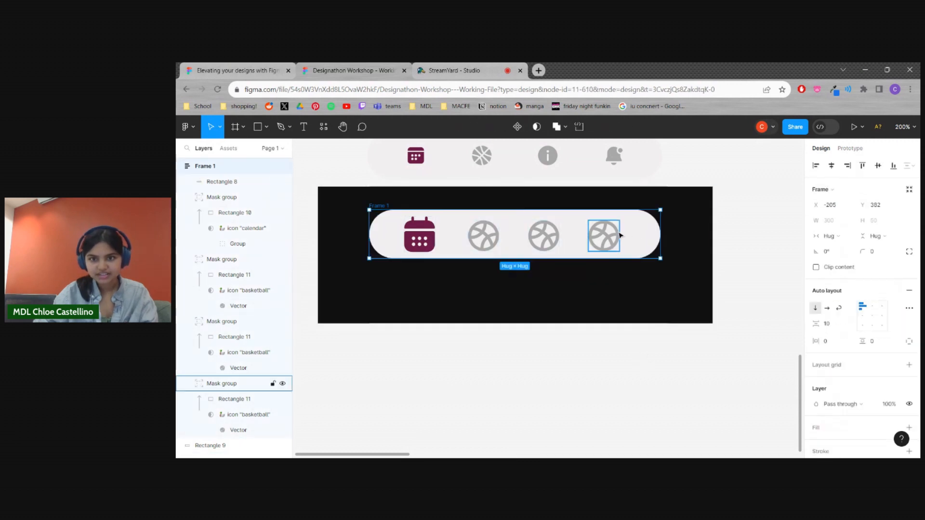
{"action": "left_click", "coordinate": [620, 236]}
{"action": "left_click_drag", "start_coordinate": [620, 236], "coordinate": [639, 240]}
{"action": "key", "text": "ctrl+z"}
{"action": "left_click", "coordinate": [648, 336]}
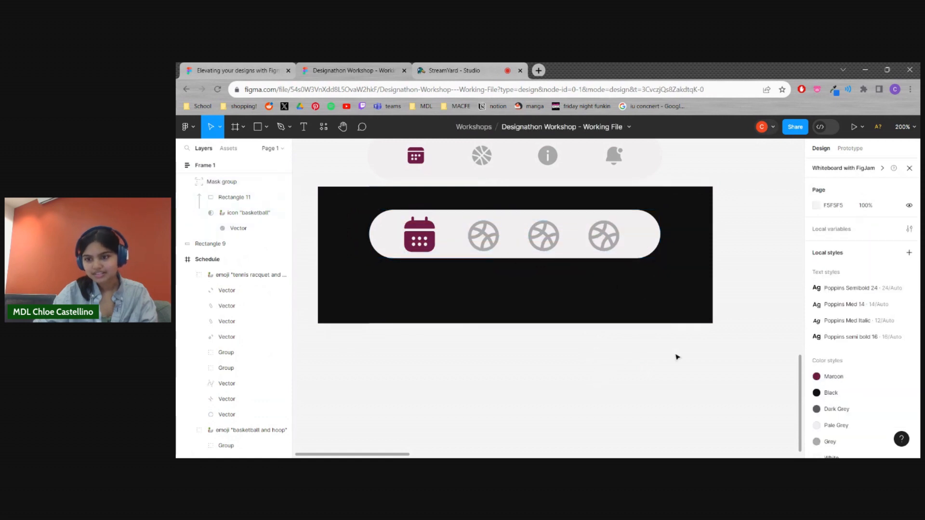
Centre-align the icon bar frame's contents and set its auto layout spacing to 56
{"action": "left_click", "coordinate": [554, 238]}
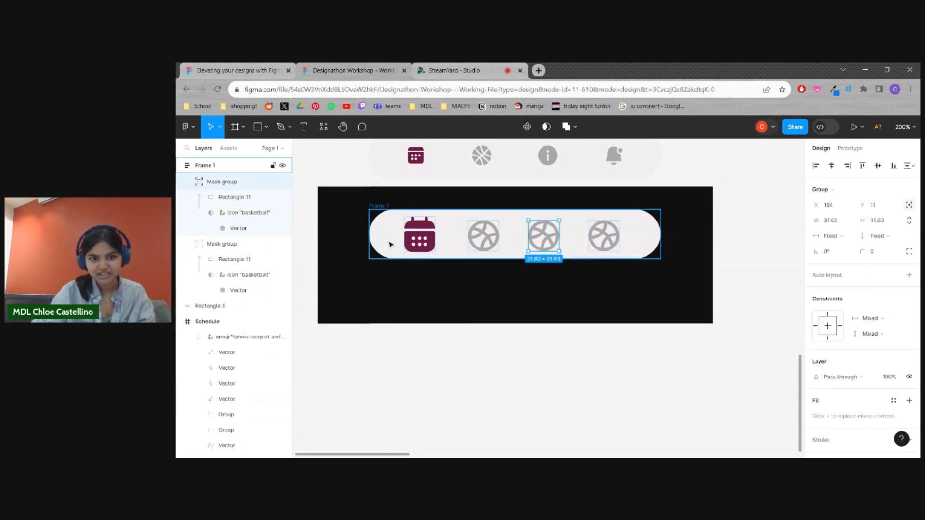
{"action": "scroll", "coordinate": [879, 359], "scroll_direction": "down", "scroll_amount": 1}
{"action": "scroll", "coordinate": [877, 348], "scroll_direction": "up", "scroll_amount": 1}
{"action": "left_click", "coordinate": [647, 248]}
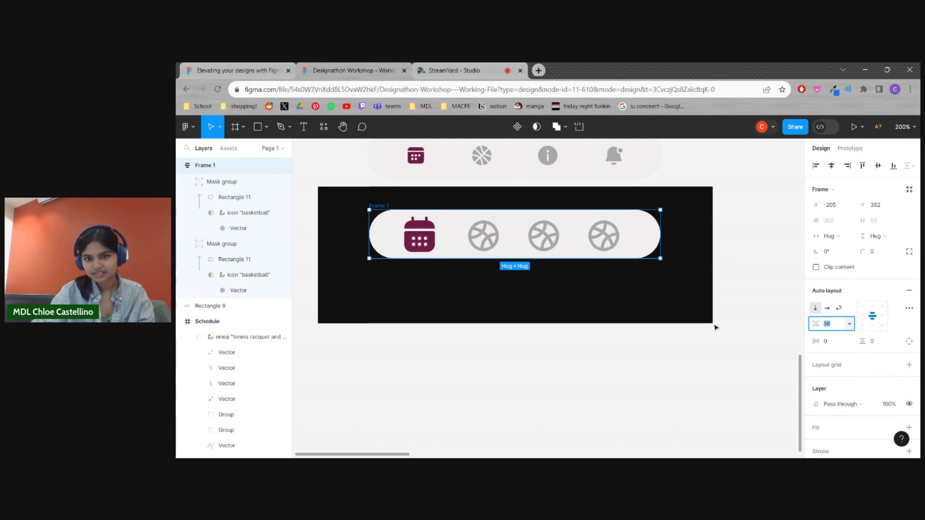
Separate the icon bar frame from the black rectangle, with the rectangle below it, and set the frame's spacing to 81
{"action": "left_click", "coordinate": [684, 291]}
{"action": "left_click_drag", "start_coordinate": [638, 229], "coordinate": [710, 328]}
{"action": "left_click_drag", "start_coordinate": [703, 256], "coordinate": [682, 303]}
{"action": "left_click_drag", "start_coordinate": [659, 267], "coordinate": [669, 351]}
{"action": "left_click_drag", "start_coordinate": [642, 239], "coordinate": [672, 230]}
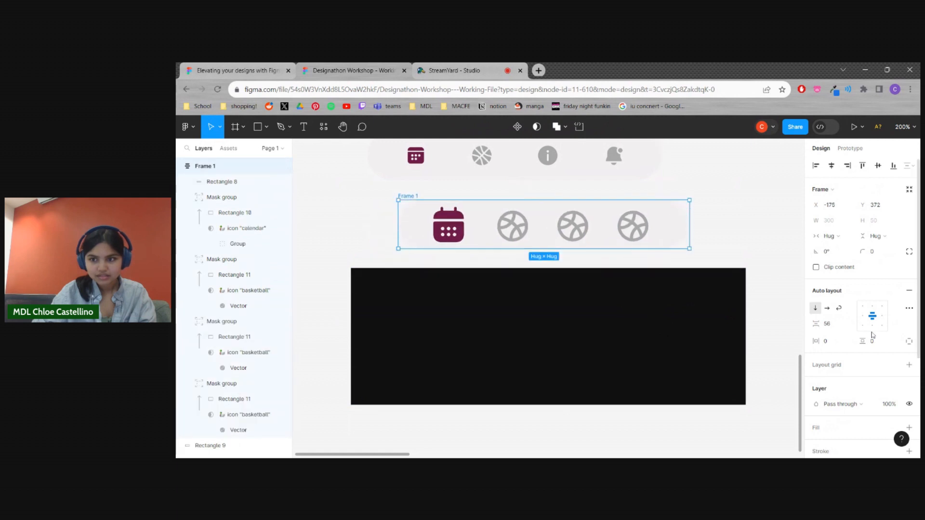
{"action": "left_click_drag", "start_coordinate": [840, 327], "coordinate": [813, 334]}
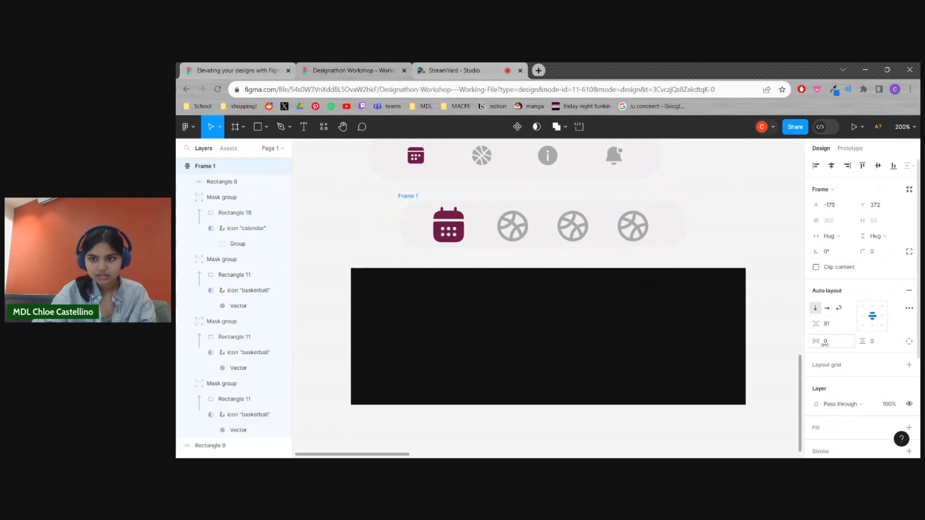
Take the calendar and three basketball icons out of the auto layout frame and place them on the canvas
{"action": "left_click", "coordinate": [633, 227]}
{"action": "left_click", "coordinate": [573, 226], "text": "shift"}
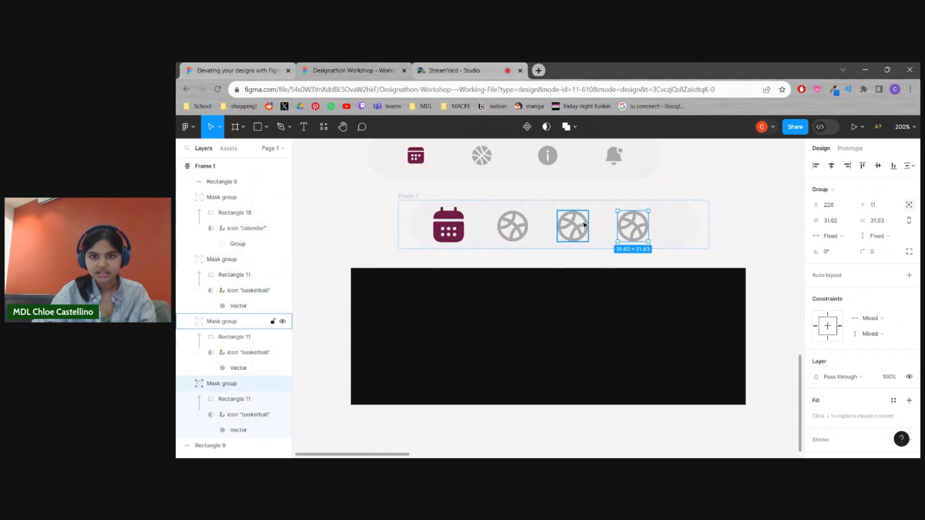
{"action": "left_click", "coordinate": [512, 226], "text": "shift"}
{"action": "left_click", "coordinate": [465, 236], "text": "shift"}
{"action": "key", "text": "Delete"}
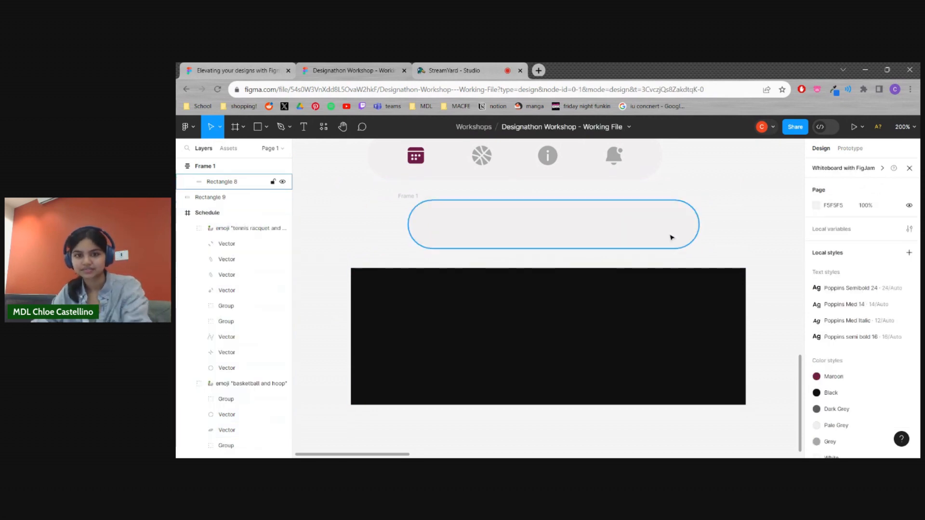
{"action": "key", "text": "ctrl+z"}
{"action": "key", "text": "ctrl+z"}
{"action": "key", "text": "ctrl+z"}
{"action": "key", "text": "ctrl+z"}
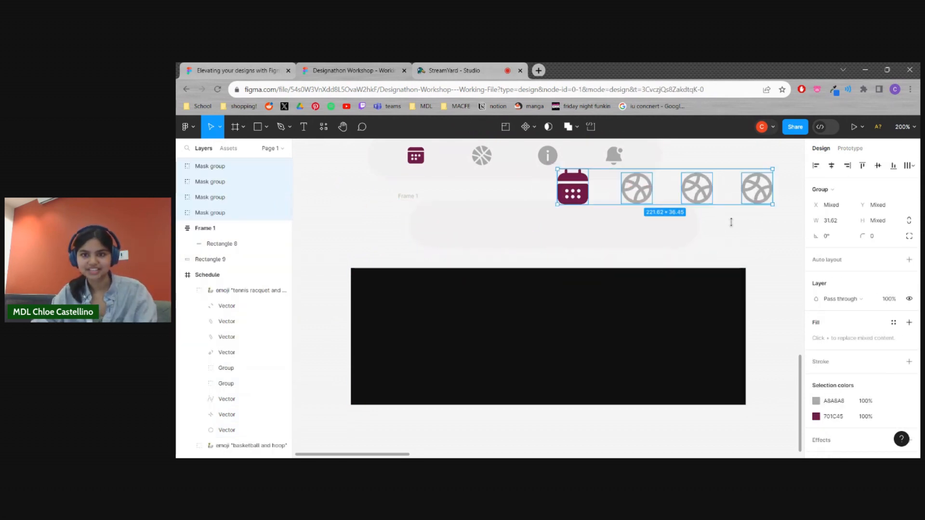
Delete the black background rectangle and move the pale rounded bar lower on the canvas
{"action": "left_click", "coordinate": [627, 301]}
{"action": "left_click_drag", "start_coordinate": [634, 320], "coordinate": [622, 263]}
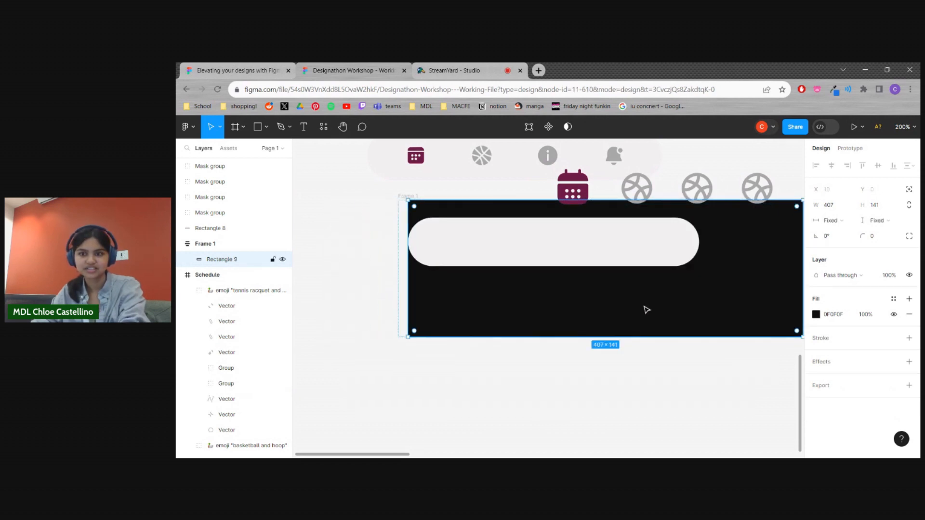
{"action": "left_click_drag", "start_coordinate": [778, 320], "coordinate": [699, 320]}
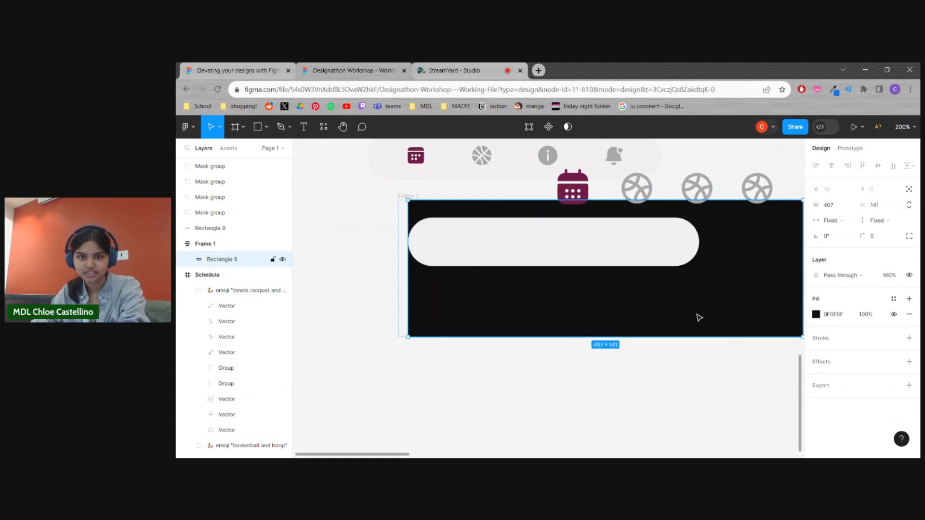
{"action": "key", "text": "Delete"}
{"action": "left_click_drag", "start_coordinate": [637, 257], "coordinate": [620, 322]}
{"action": "left_click", "coordinate": [629, 353]}
Drag the calendar icon away from the basketballs and fill the rounded bar with the local dark grey 5A5A5A
{"action": "left_click_drag", "start_coordinate": [585, 198], "coordinate": [506, 282]}
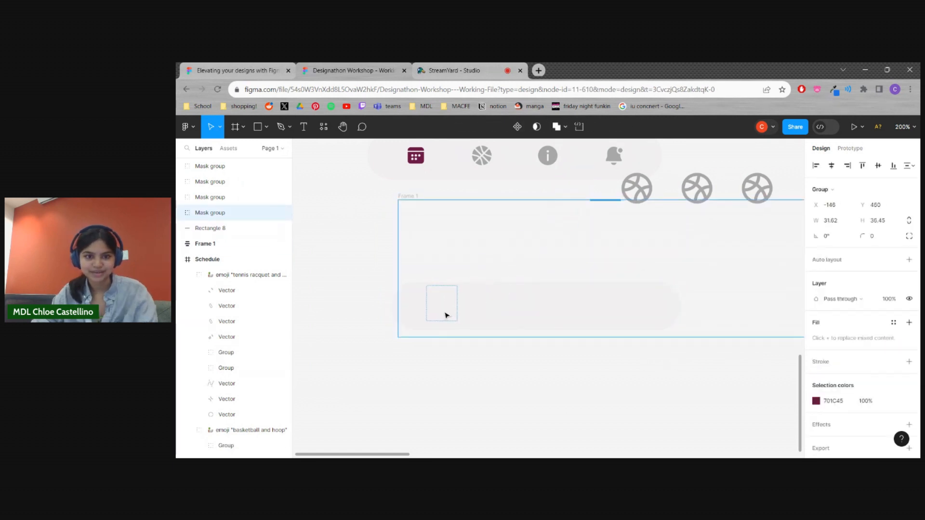
{"action": "left_click_drag", "start_coordinate": [445, 315], "coordinate": [530, 304]}
{"action": "left_click", "coordinate": [531, 303]}
{"action": "left_click", "coordinate": [816, 300]}
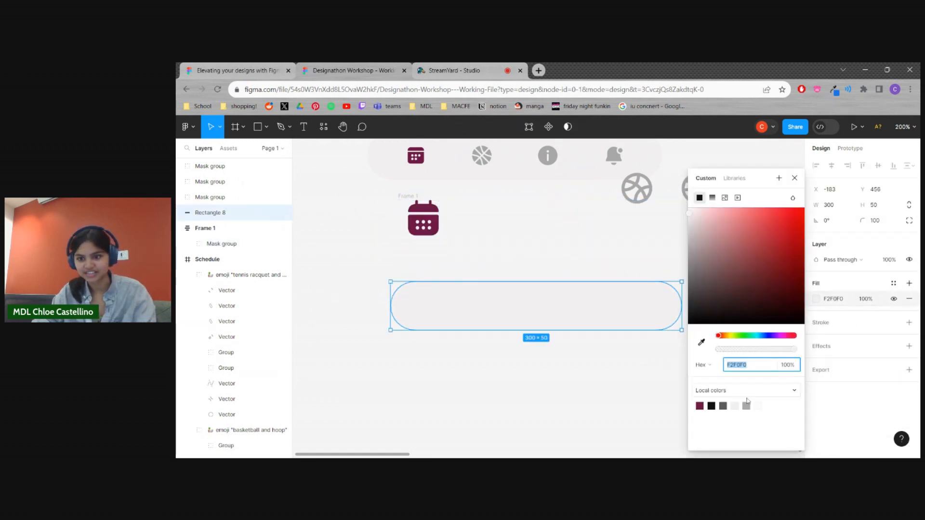
{"action": "left_click", "coordinate": [724, 406]}
Move the calendar icon and the three basketball icons onto the dark grey rounded bar
{"action": "left_click_drag", "start_coordinate": [423, 219], "coordinate": [431, 298]}
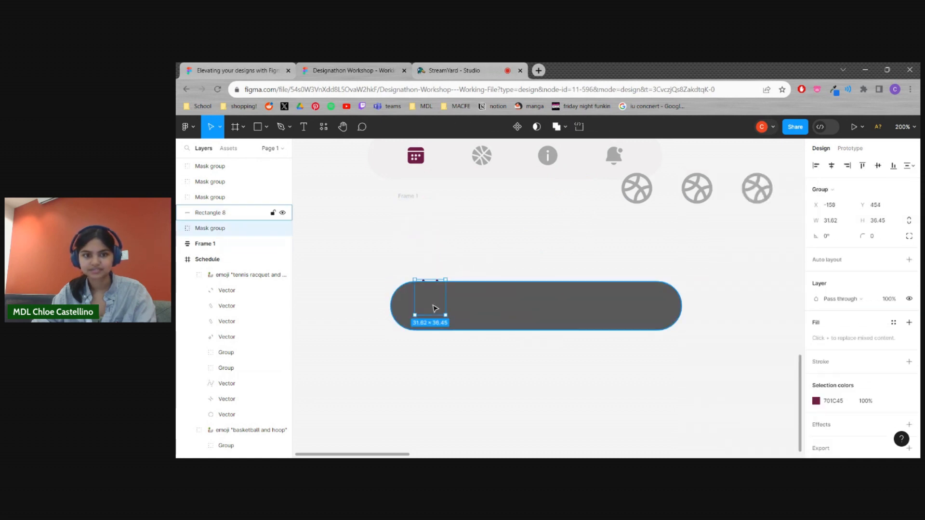
{"action": "left_click_drag", "start_coordinate": [637, 189], "coordinate": [457, 284]}
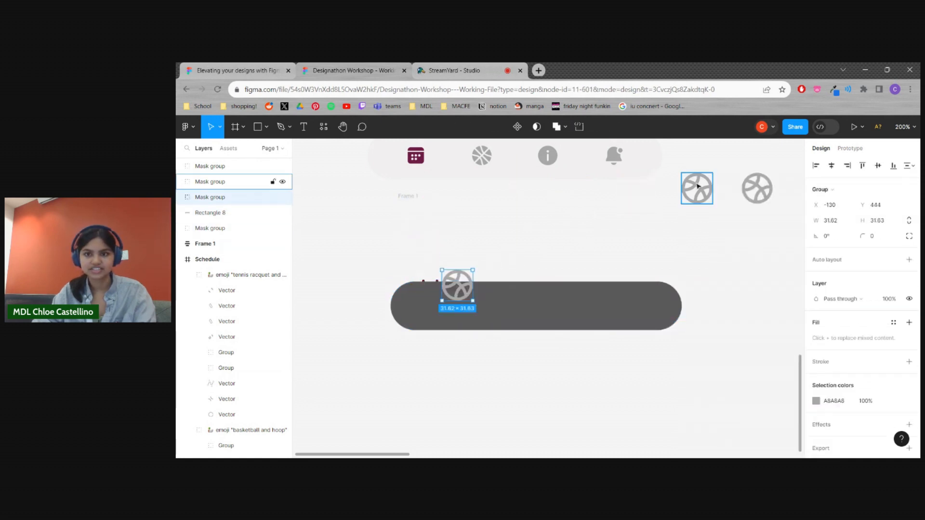
{"action": "left_click_drag", "start_coordinate": [697, 189], "coordinate": [536, 297]}
{"action": "left_click_drag", "start_coordinate": [743, 203], "coordinate": [603, 317]}
Reorder the rounded bar's layer beneath the calendar icon's mask group
{"action": "left_click", "coordinate": [469, 325]}
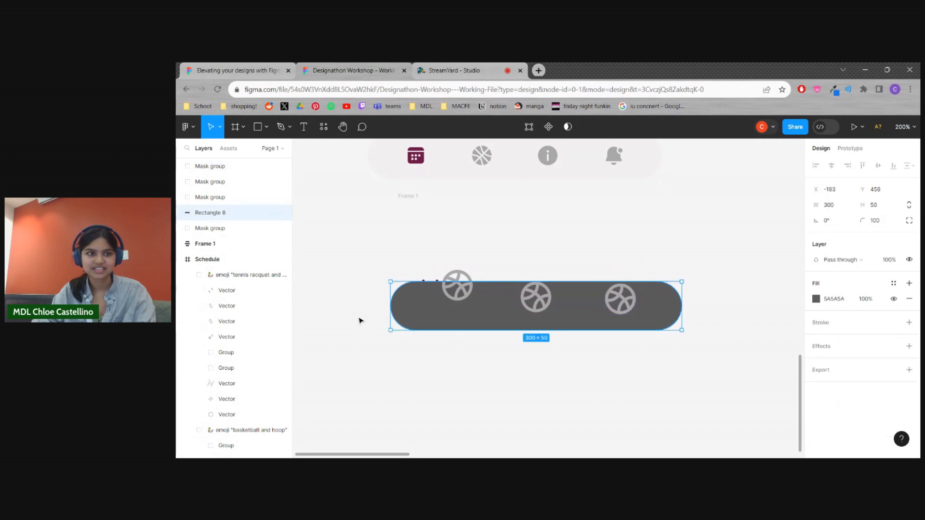
{"action": "left_click_drag", "start_coordinate": [222, 240], "coordinate": [223, 238]}
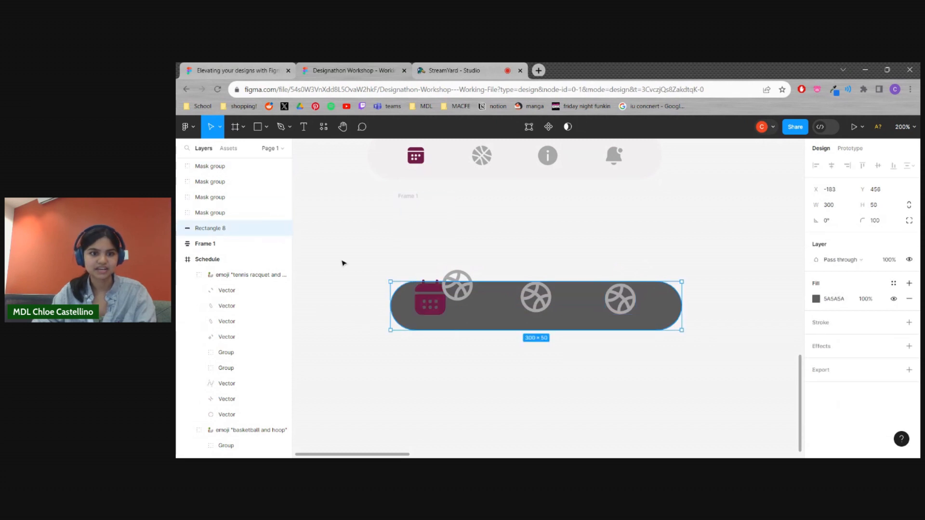
{"action": "left_click", "coordinate": [328, 261]}
Arrange the calendar and three basketball icons in a row along the dark grey bar's horizontal centre line
{"action": "left_click_drag", "start_coordinate": [465, 291], "coordinate": [497, 310]}
{"action": "left_click", "coordinate": [438, 308]}
{"action": "left_click_drag", "start_coordinate": [438, 308], "coordinate": [441, 313]}
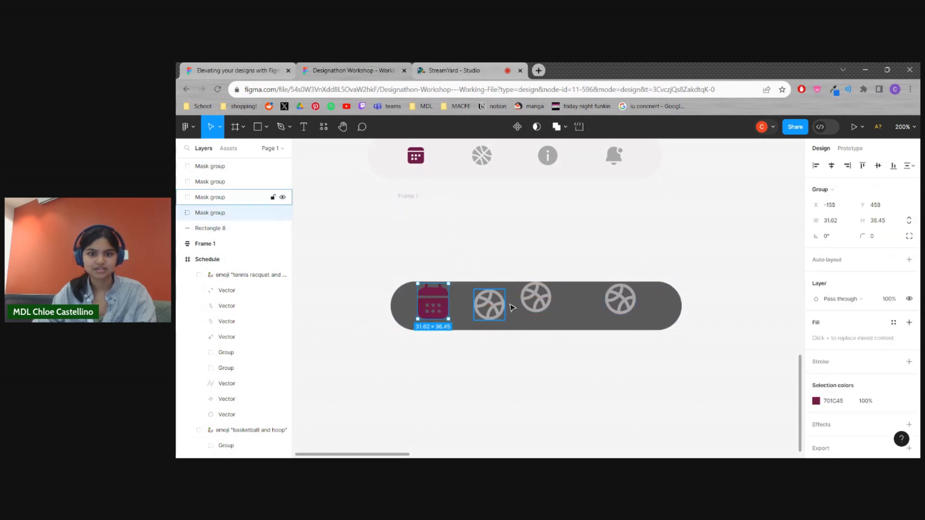
{"action": "left_click_drag", "start_coordinate": [535, 299], "coordinate": [535, 306]}
{"action": "left_click_drag", "start_coordinate": [620, 298], "coordinate": [621, 306]}
{"action": "left_click_drag", "start_coordinate": [533, 314], "coordinate": [556, 314]}
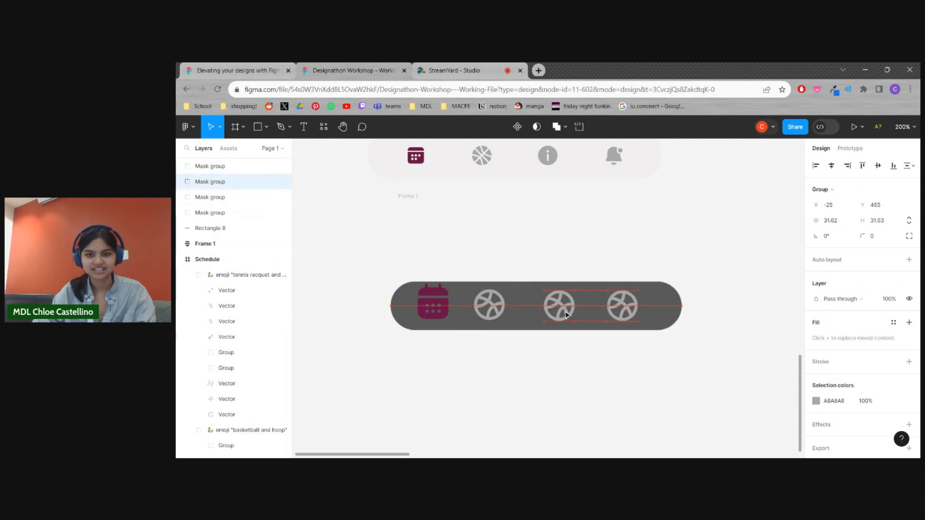
{"action": "left_click_drag", "start_coordinate": [490, 309], "coordinate": [455, 308]}
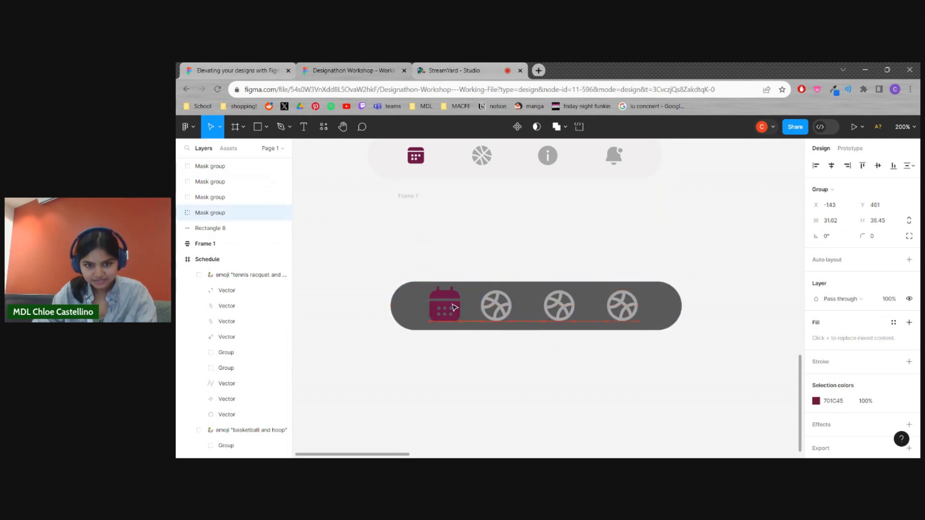
Select the dark grey bar together with its four icons and add auto layout to them
{"action": "left_click", "coordinate": [420, 318]}
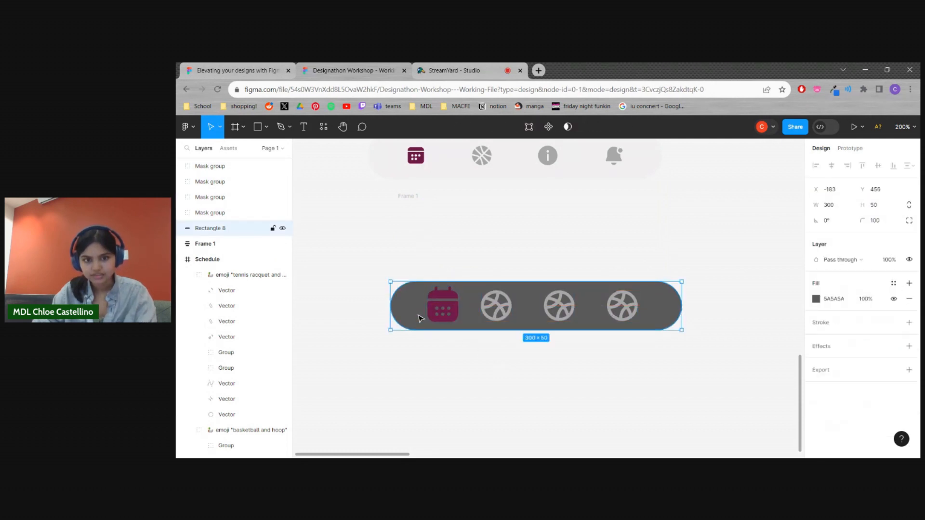
{"action": "left_click", "coordinate": [452, 316], "text": "shift"}
{"action": "left_click", "coordinate": [496, 312], "text": "shift"}
{"action": "left_click", "coordinate": [559, 312], "text": "shift"}
{"action": "left_click", "coordinate": [623, 316], "text": "shift"}
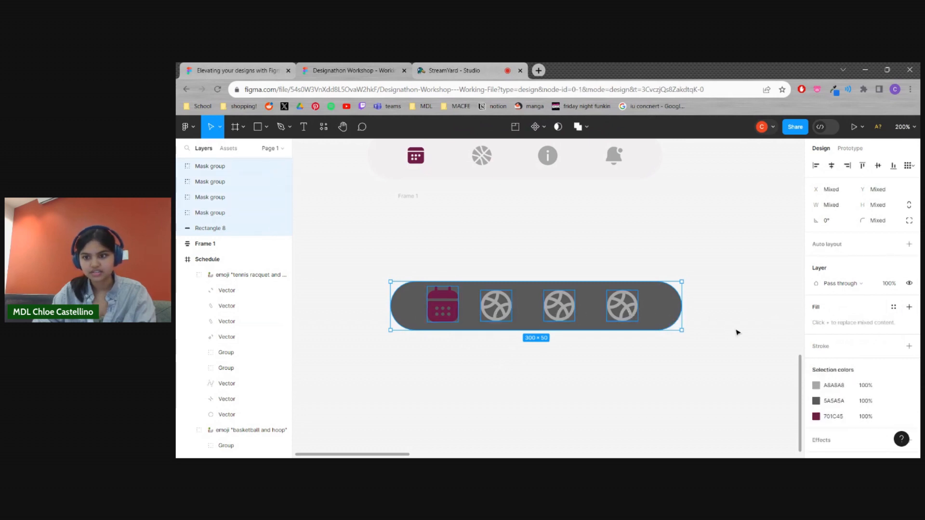
{"action": "left_click", "coordinate": [910, 246]}
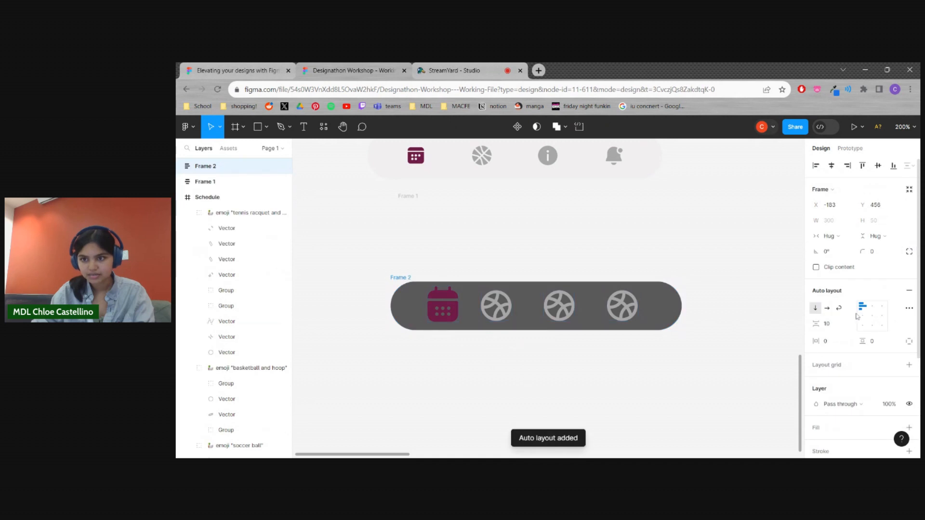
Nudge the calendar and first basketball icons slightly within the new auto layout frame
{"action": "left_click", "coordinate": [554, 343]}
{"action": "left_click_drag", "start_coordinate": [492, 311], "coordinate": [455, 311]}
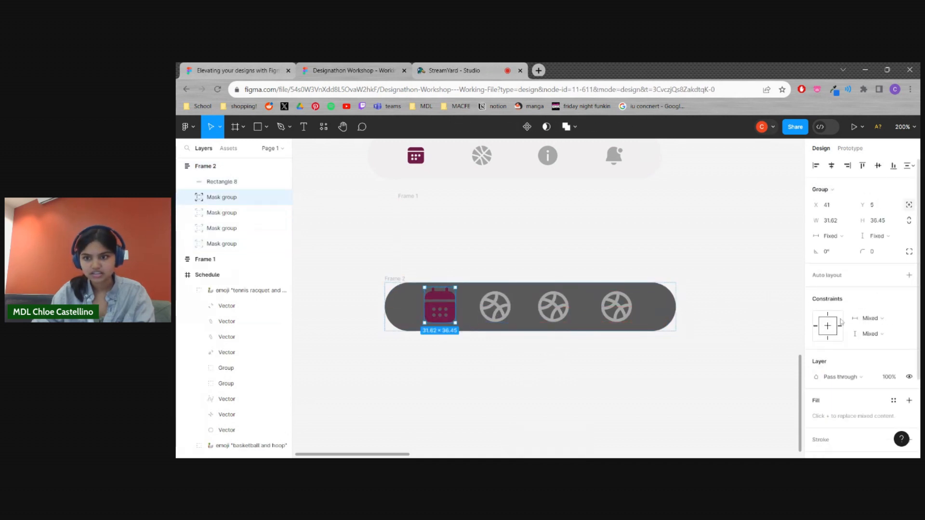
{"action": "left_click", "coordinate": [785, 322]}
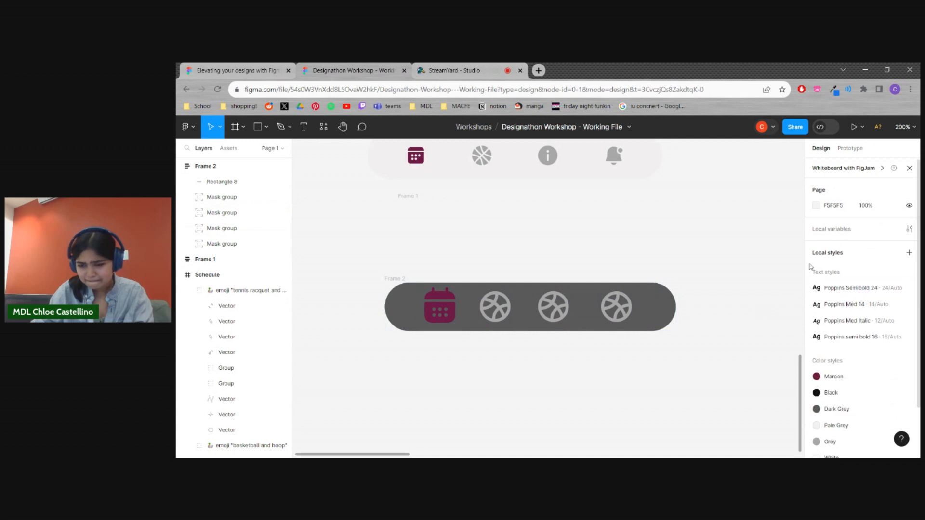
Look through the file's local variables and compare with the finished Icon bar component
{"action": "left_click", "coordinate": [908, 230]}
{"action": "left_click", "coordinate": [901, 237]}
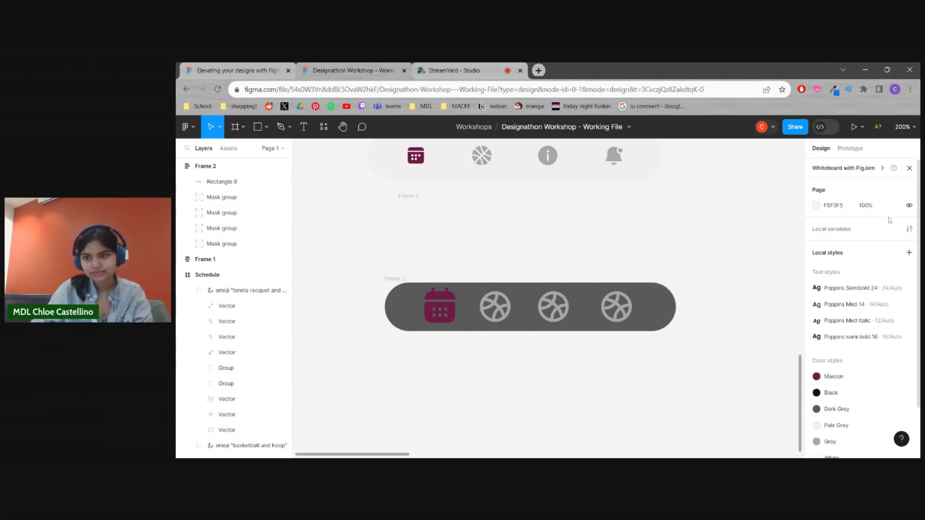
{"action": "left_click", "coordinate": [910, 229]}
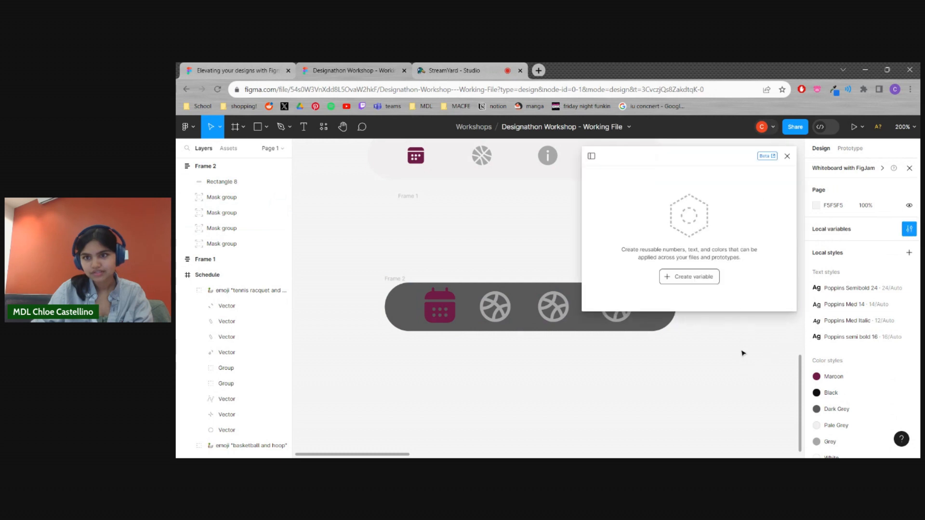
{"action": "left_click", "coordinate": [787, 157]}
{"action": "scroll", "coordinate": [696, 386], "scroll_direction": "up", "scroll_amount": 5}
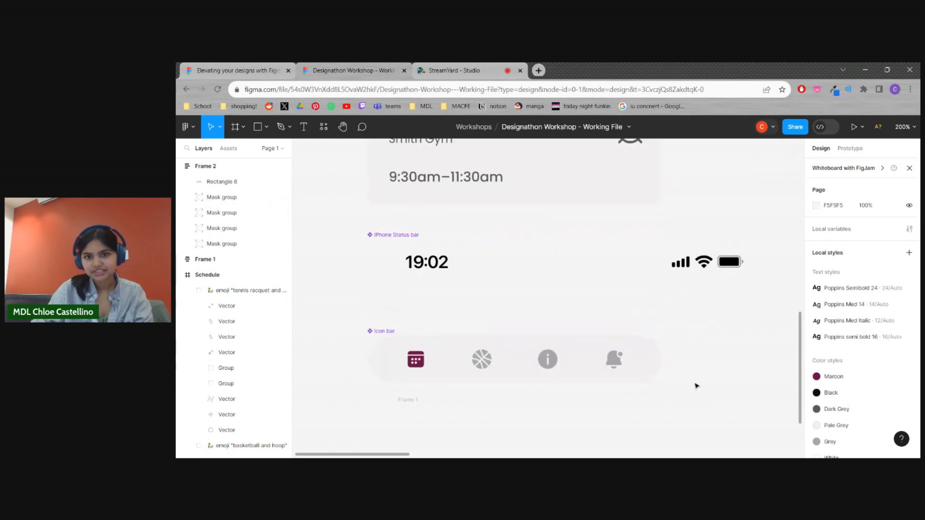
{"action": "scroll", "coordinate": [693, 386], "scroll_direction": "down", "scroll_amount": 6}
Spread the icons across the dark grey bar, moving the last two basketballs right and the calendar left
{"action": "left_click_drag", "start_coordinate": [625, 266], "coordinate": [635, 266]}
{"action": "left_click_drag", "start_coordinate": [554, 265], "coordinate": [561, 265]}
{"action": "left_click", "coordinate": [495, 262]}
{"action": "left_click", "coordinate": [445, 263]}
{"action": "left_click_drag", "start_coordinate": [445, 263], "coordinate": [439, 263]}
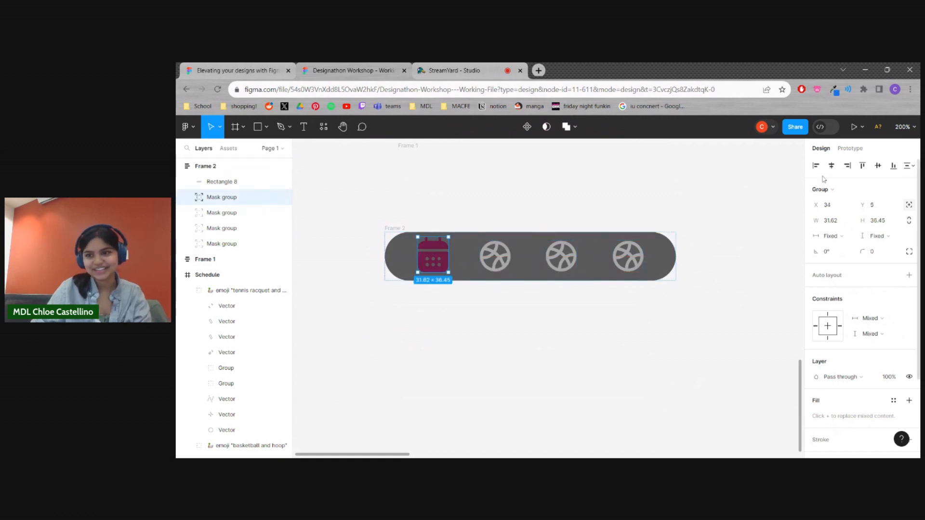
{"action": "left_click", "coordinate": [909, 166]}
{"action": "left_click", "coordinate": [757, 326]}
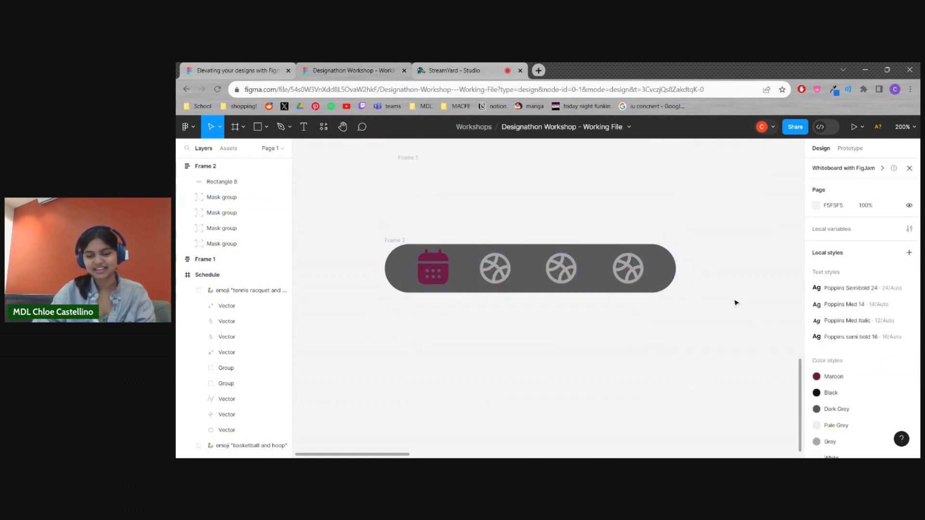
{"action": "scroll", "coordinate": [736, 303], "scroll_direction": "up", "scroll_amount": 4}
{"action": "scroll", "coordinate": [736, 303], "scroll_direction": "down", "scroll_amount": 1}
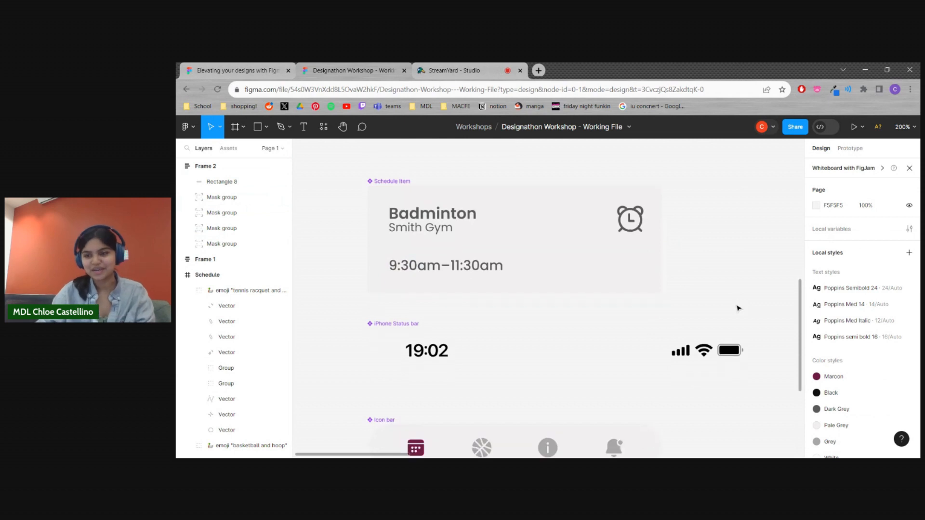
Look over the alarm and button components and the finished Login, Schedule and Calendar screens
{"action": "scroll", "coordinate": [732, 309], "scroll_direction": "up", "scroll_amount": 10}
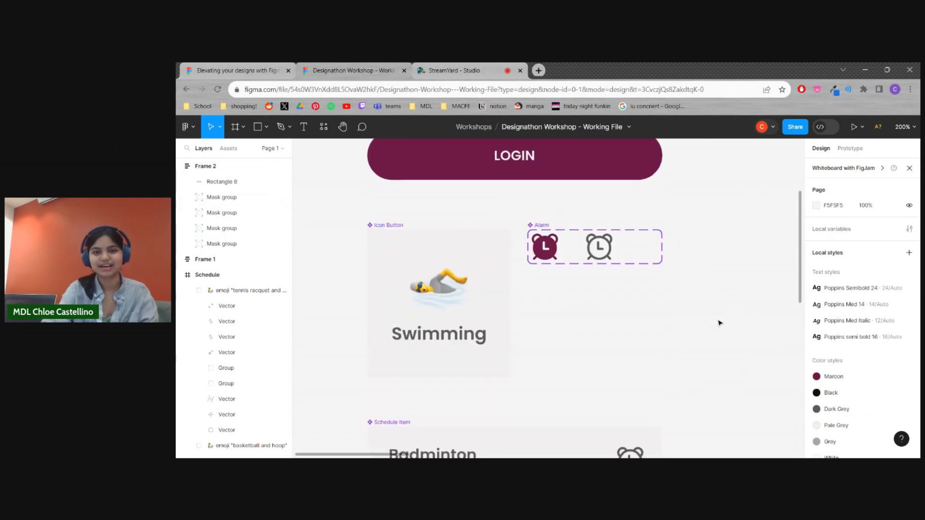
{"action": "key", "text": "minus"}
{"action": "key", "text": "minus"}
{"action": "scroll", "coordinate": [752, 374], "scroll_direction": "right", "scroll_amount": 10}
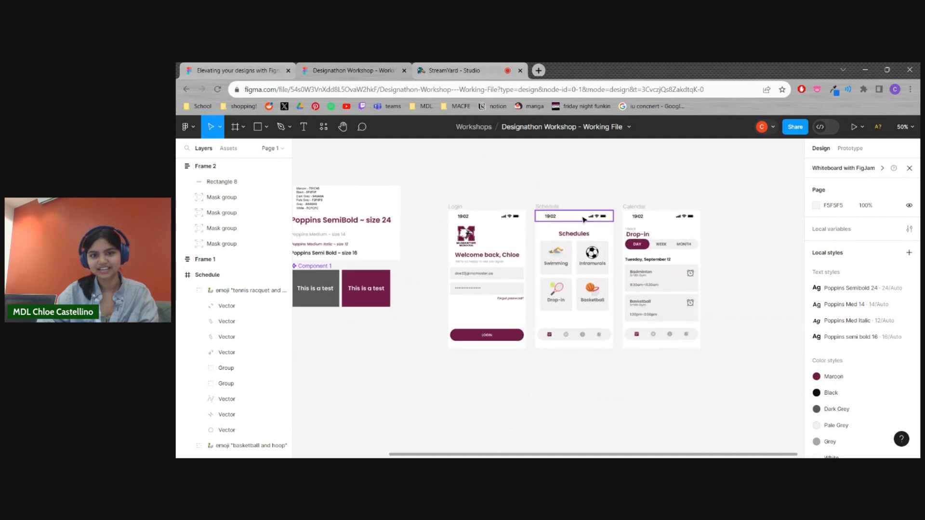
{"action": "scroll", "coordinate": [538, 374], "scroll_direction": "up", "scroll_amount": 1}
{"action": "left_click", "coordinate": [243, 127]}
{"action": "left_click", "coordinate": [597, 206]}
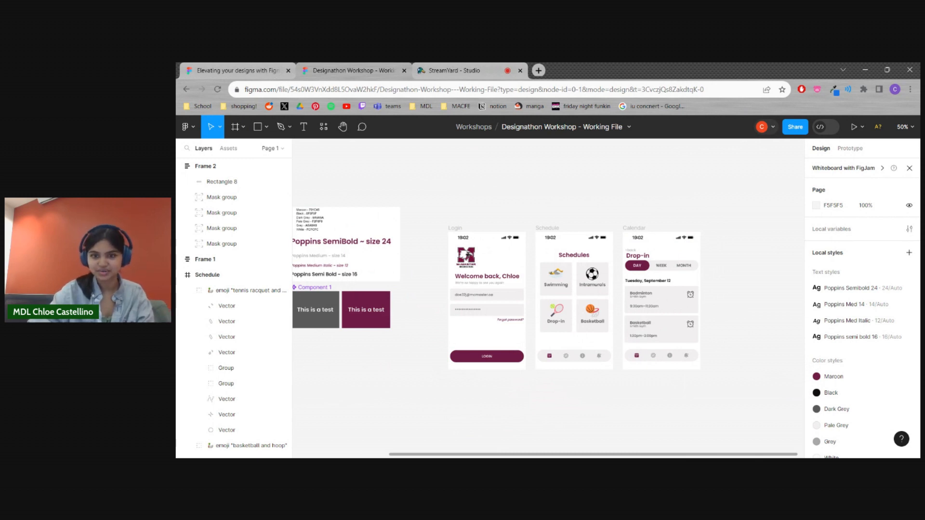
{"action": "scroll", "coordinate": [423, 231], "scroll_direction": "down", "scroll_amount": 1}
{"action": "left_click_drag", "start_coordinate": [429, 195], "coordinate": [443, 358]}
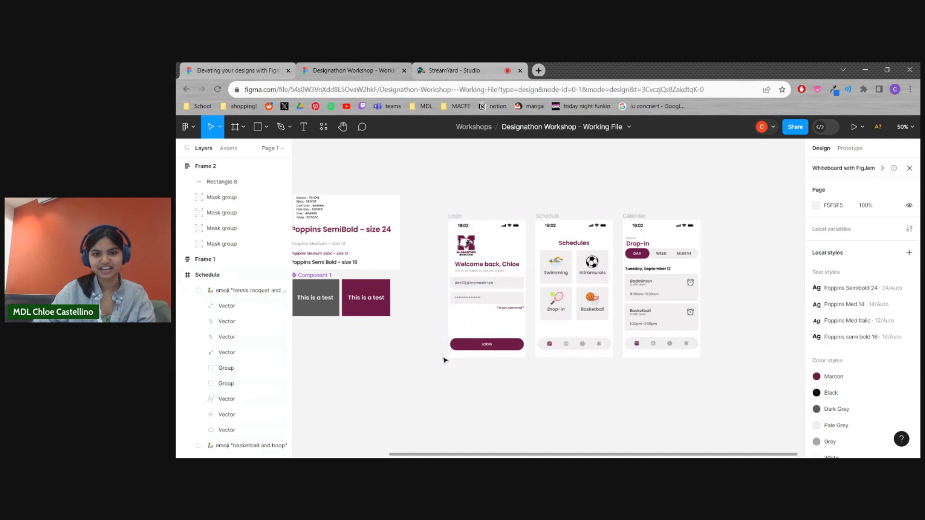
Collapse the Schedule, Frame 2 and Calendar layers so their contents are folded away
{"action": "left_click", "coordinate": [180, 275]}
{"action": "left_click", "coordinate": [180, 167]}
{"action": "left_click", "coordinate": [180, 212]}
{"action": "scroll", "coordinate": [646, 381], "scroll_direction": "up", "scroll_amount": 2}
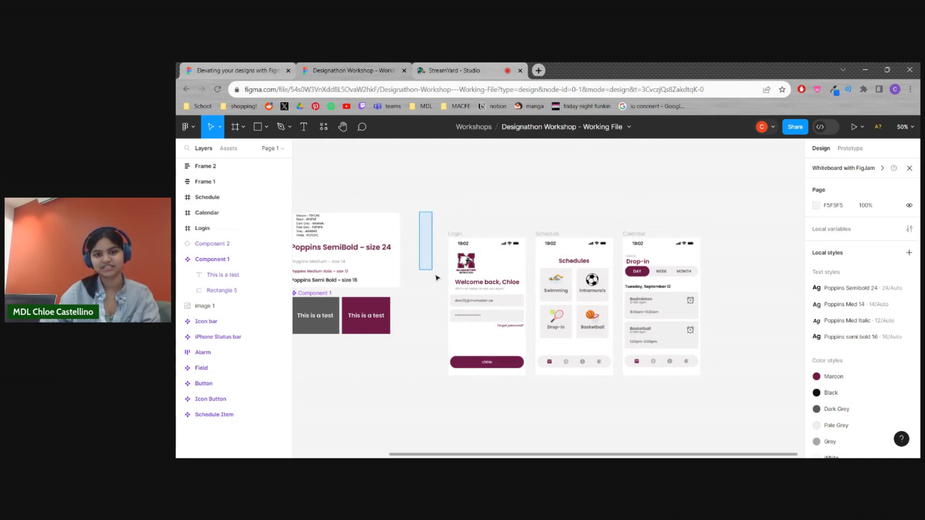
{"action": "scroll", "coordinate": [349, 386], "scroll_direction": "left", "scroll_amount": 3}
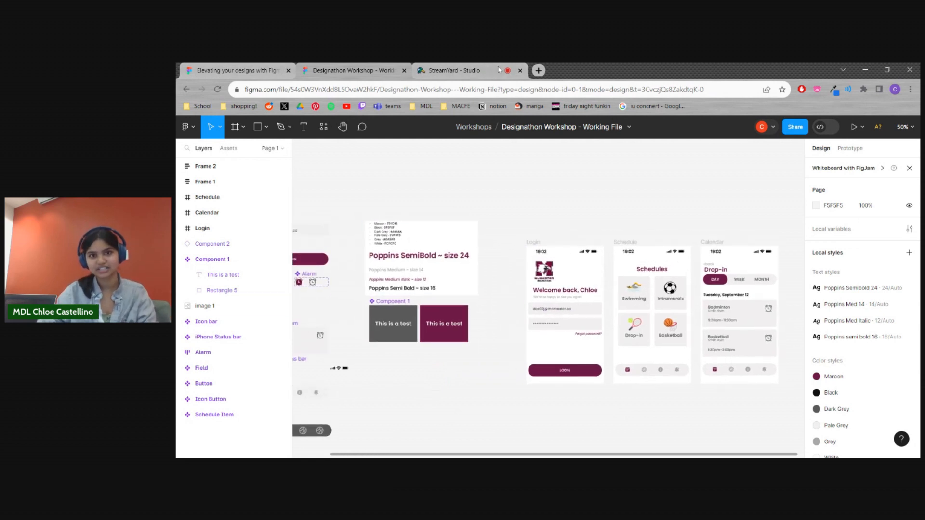
Switch to the StreamYard studio to check the live comments and return to the Figma working file
{"action": "left_click", "coordinate": [459, 70]}
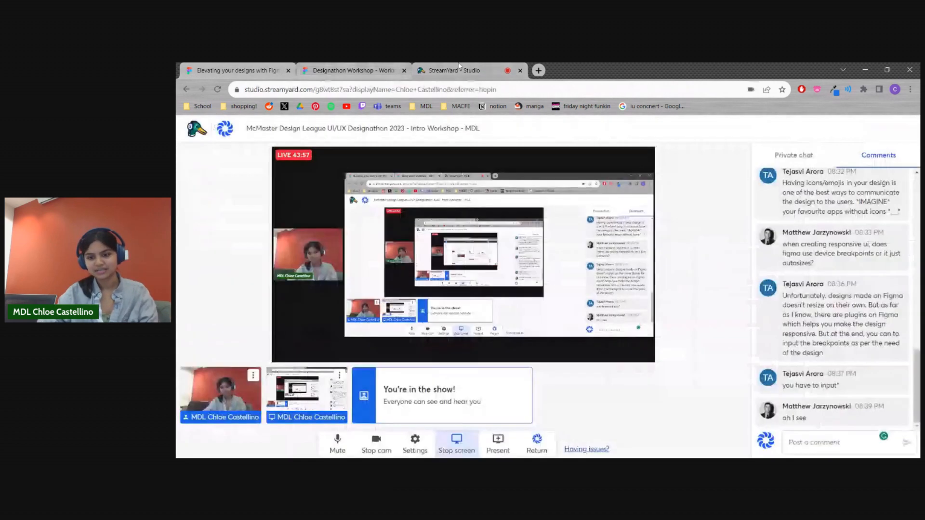
{"action": "left_click", "coordinate": [360, 70]}
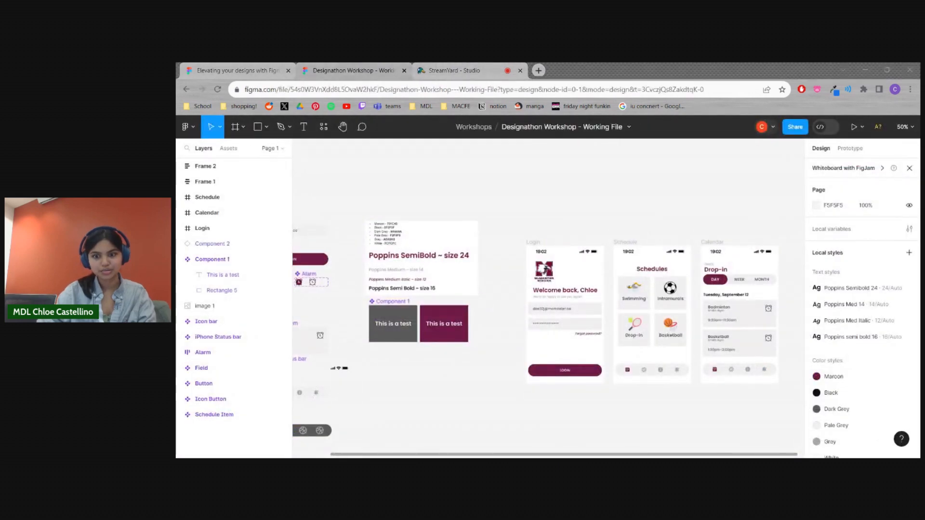
{"action": "left_click", "coordinate": [653, 153]}
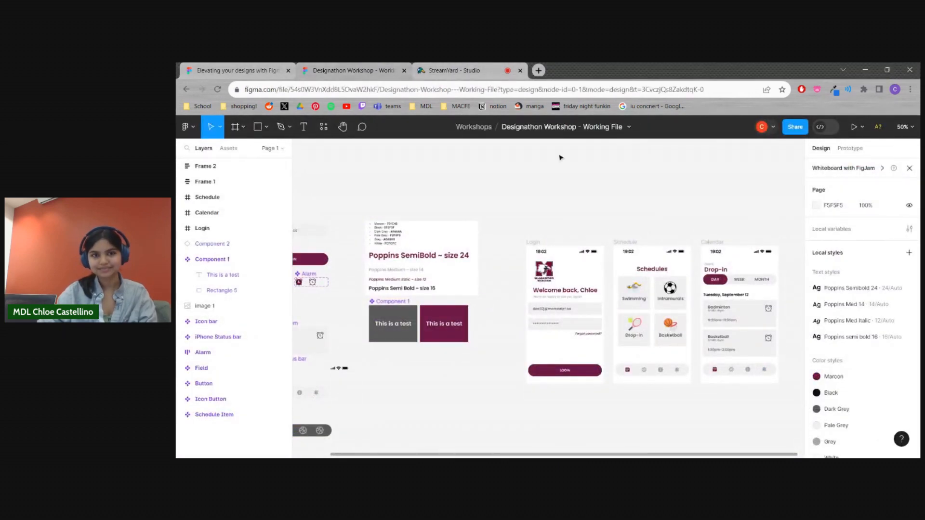
{"action": "left_click", "coordinate": [281, 69]}
{"action": "left_click", "coordinate": [388, 67]}
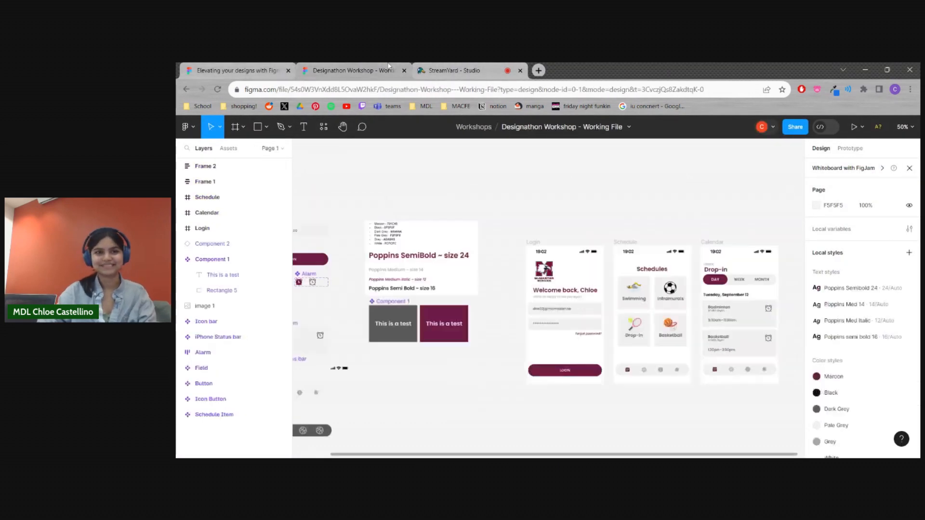
{"action": "left_click", "coordinate": [217, 66]}
{"action": "left_click", "coordinate": [362, 66]}
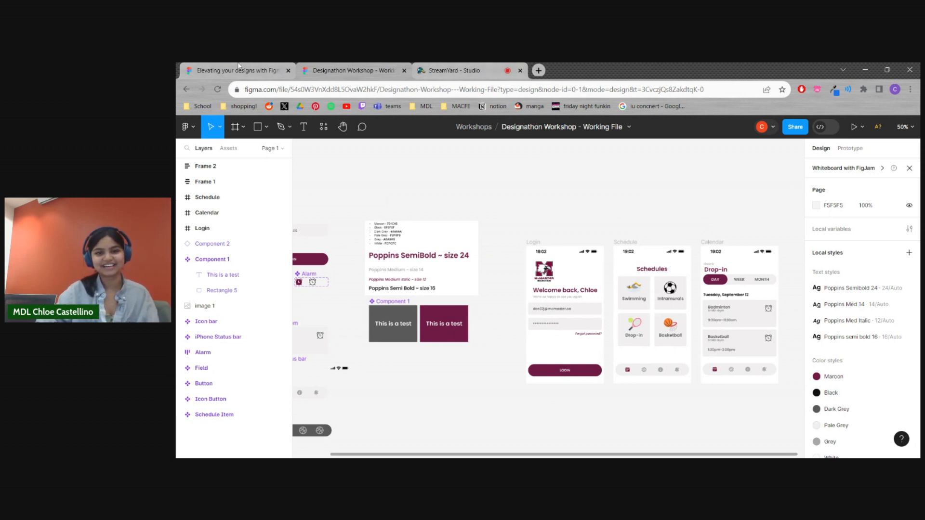
{"action": "scroll", "coordinate": [554, 318], "scroll_direction": "left", "scroll_amount": 4}
{"action": "scroll", "coordinate": [569, 308], "scroll_direction": "down", "scroll_amount": 2}
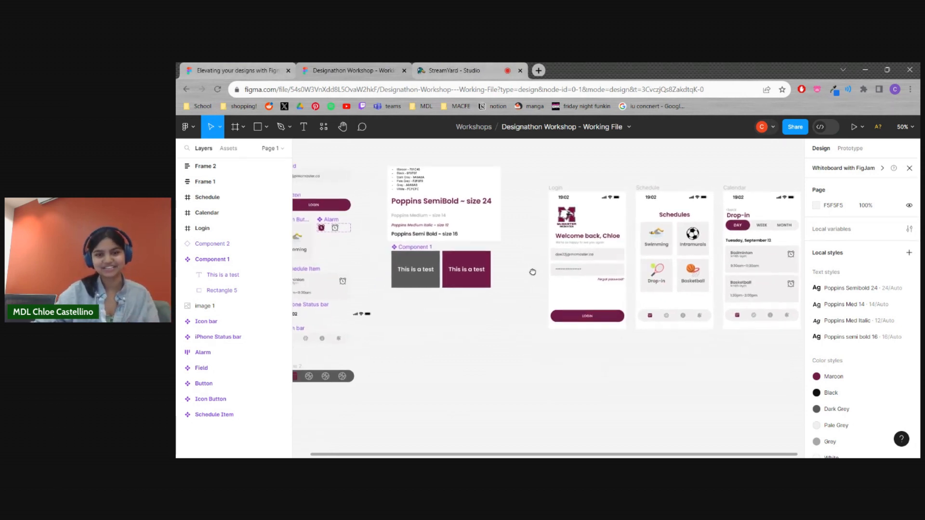
{"action": "scroll", "coordinate": [501, 369], "scroll_direction": "right", "scroll_amount": 2}
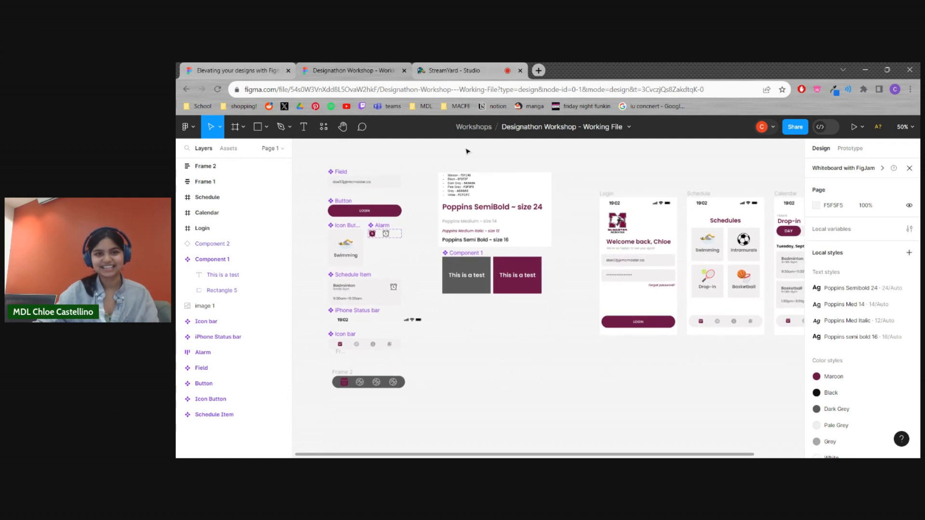